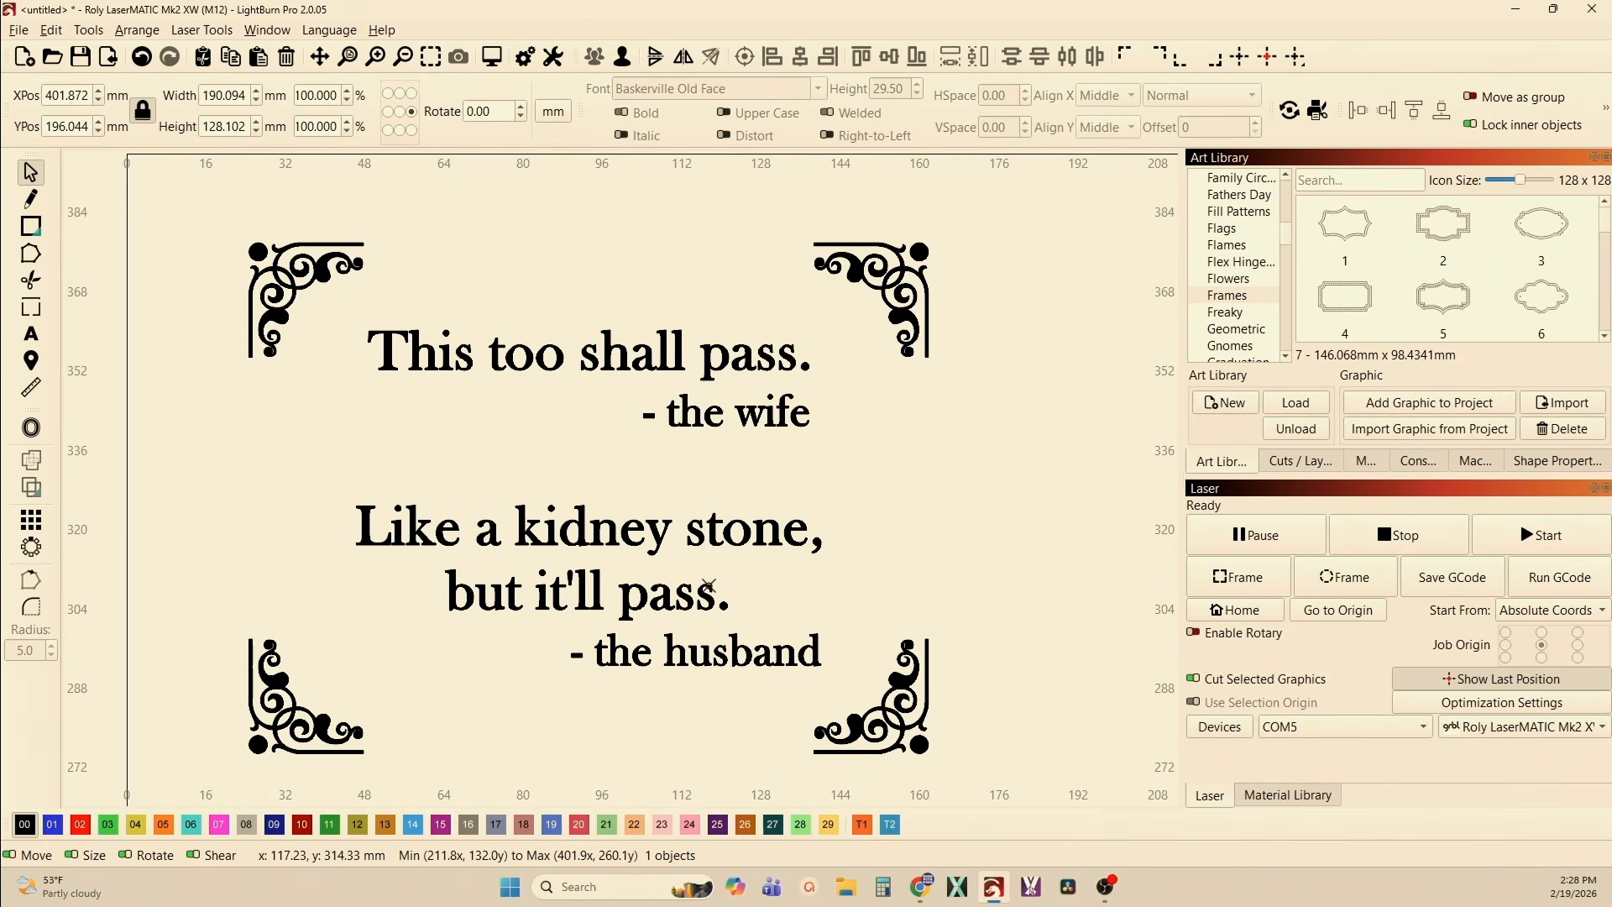
- Ungroup the combined quote text inside the corner ornaments
left_click_drag(708, 684, 462, 351)
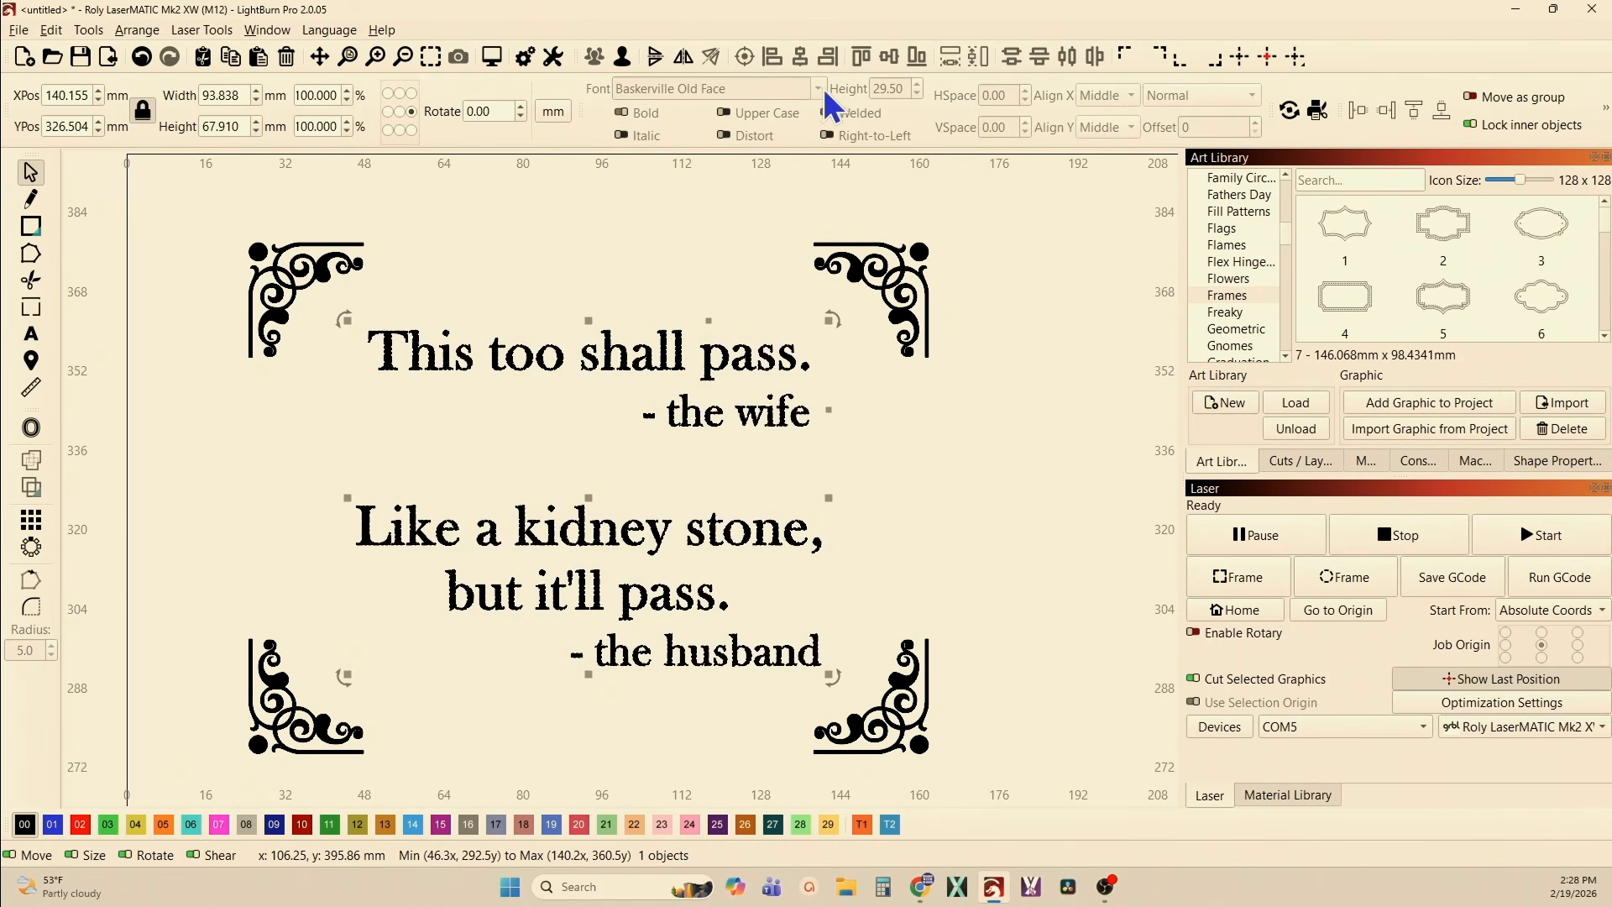
left_click(621, 59)
left_click(585, 207)
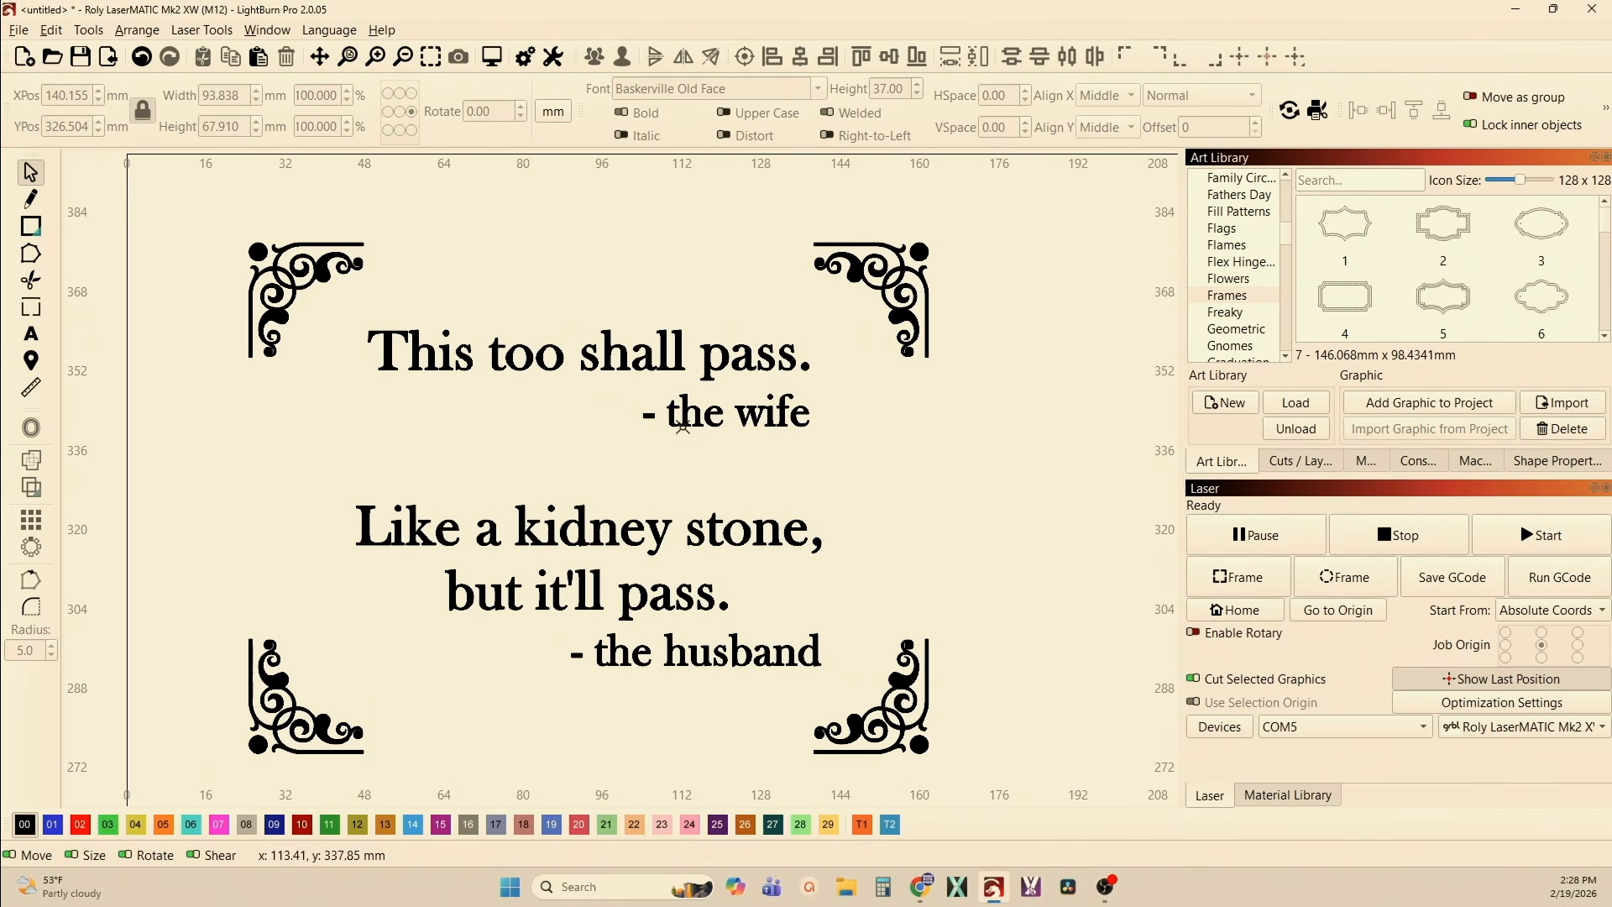
- Check the text height of the two main quotes and of the "- the wife" attribution
left_click_drag(518, 625, 403, 335)
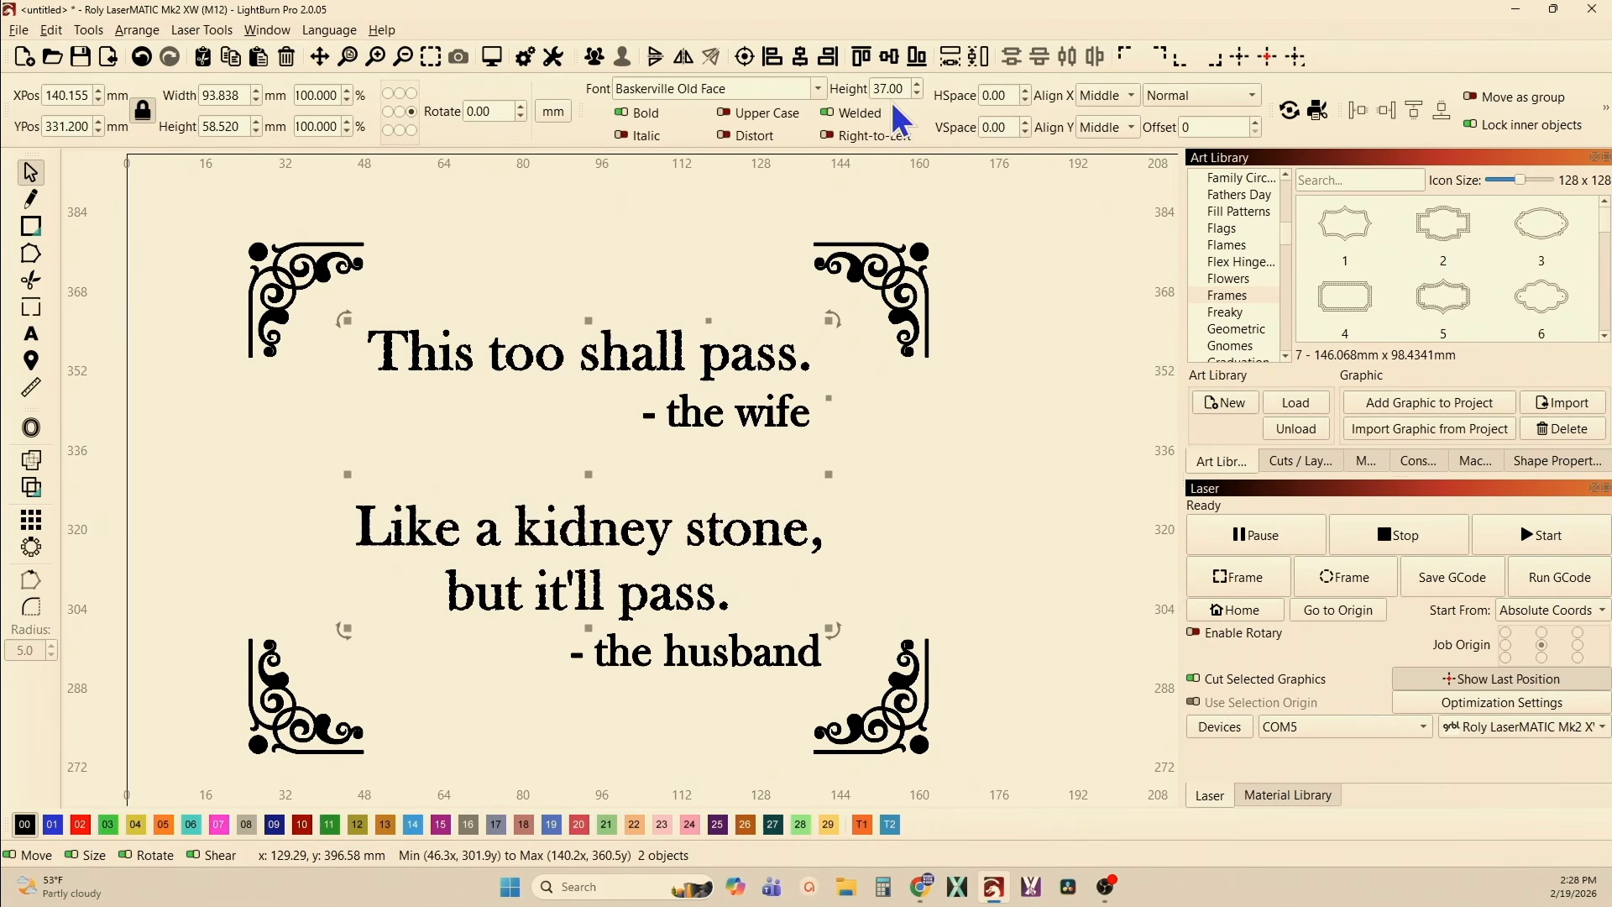
left_click(802, 456)
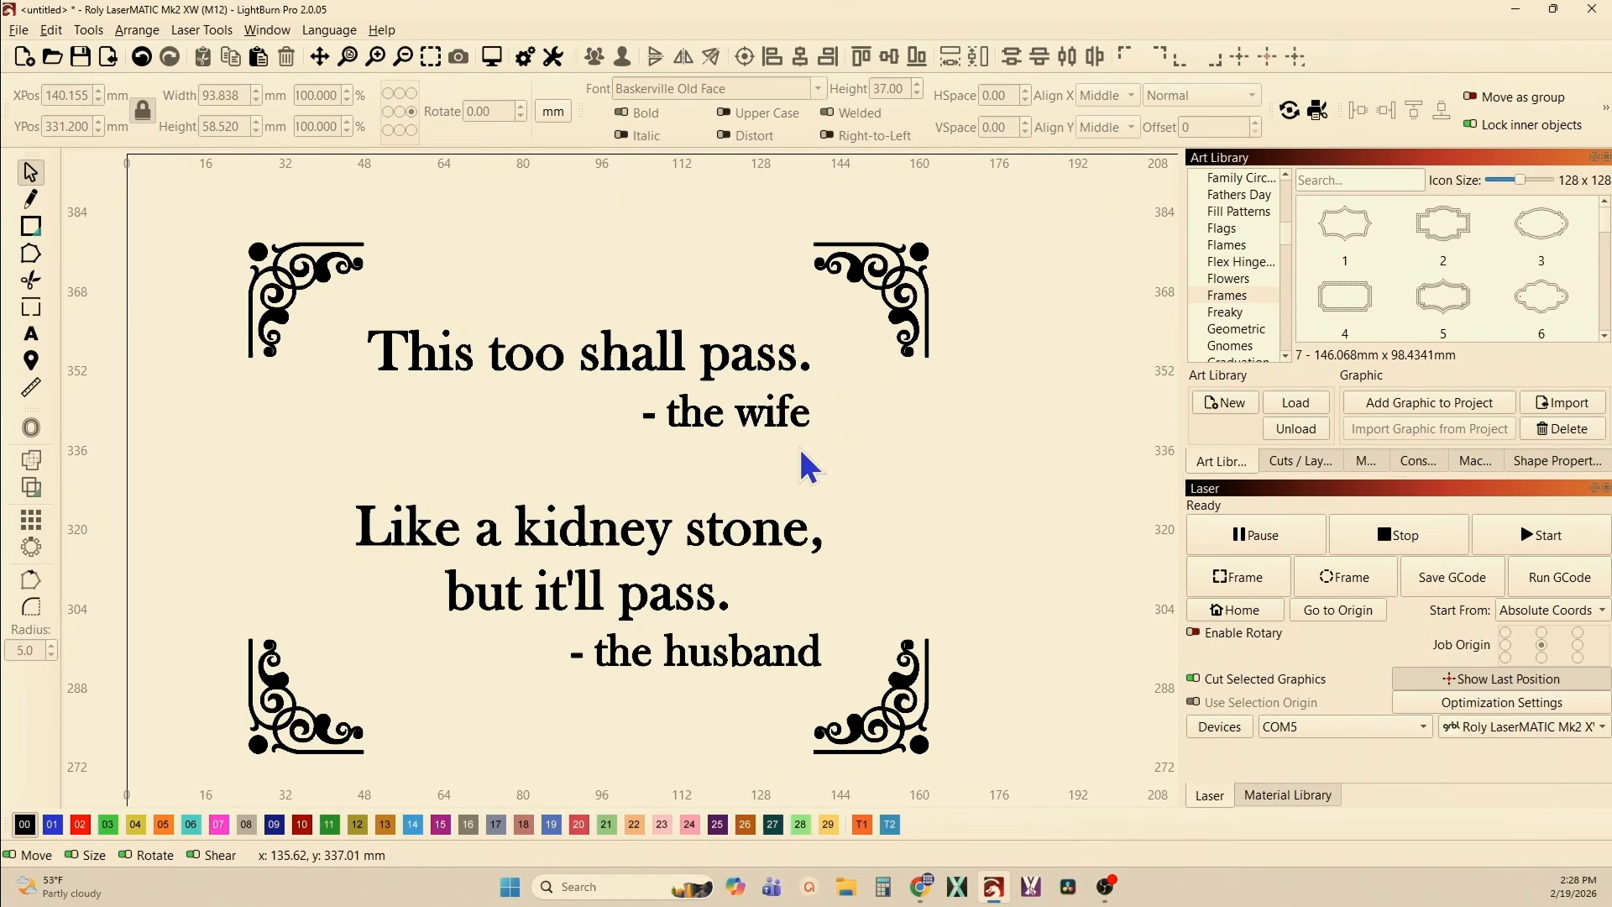
left_click(744, 416)
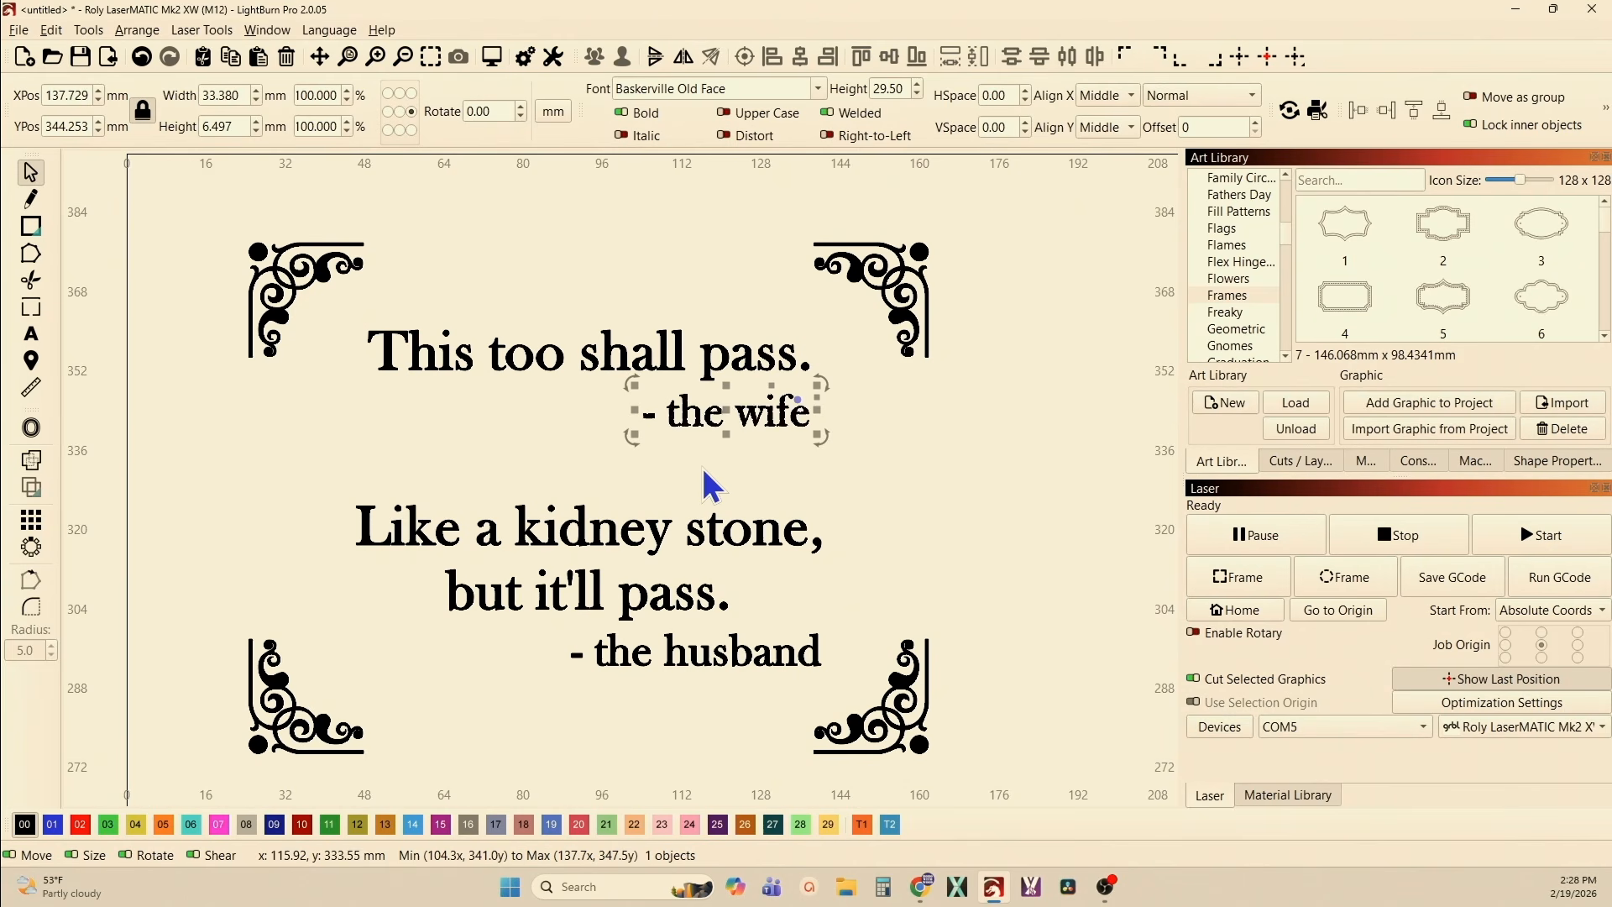
left_click(737, 462)
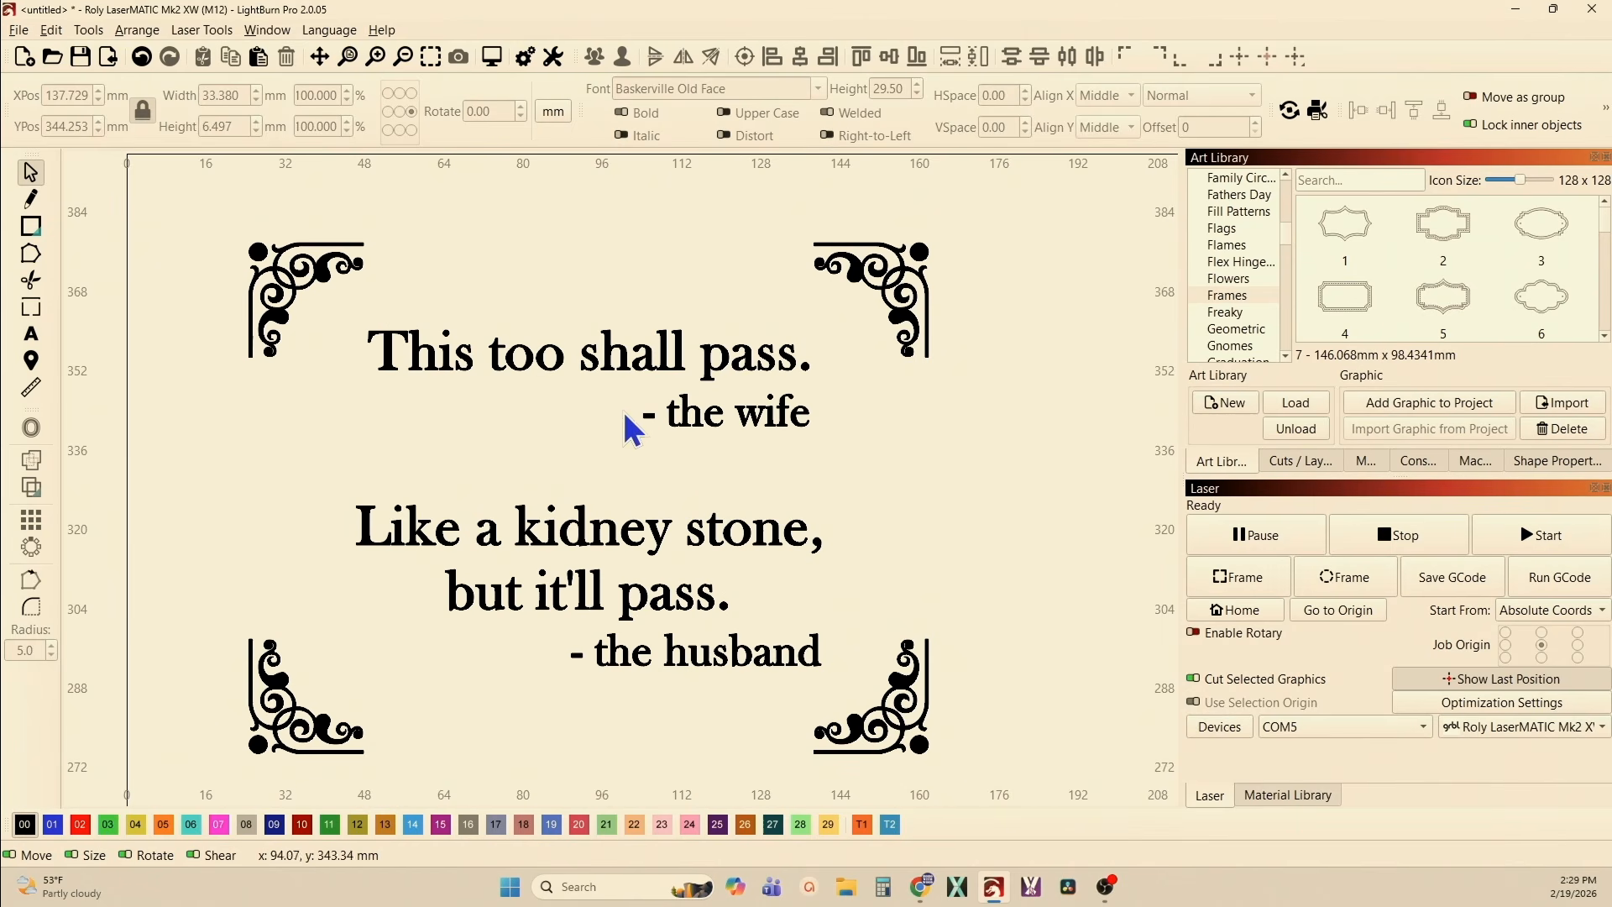
- Draw a horizontal line about 50 mm long between "This too shall pass." and "- the wife"
scroll(635, 423, "up", 4)
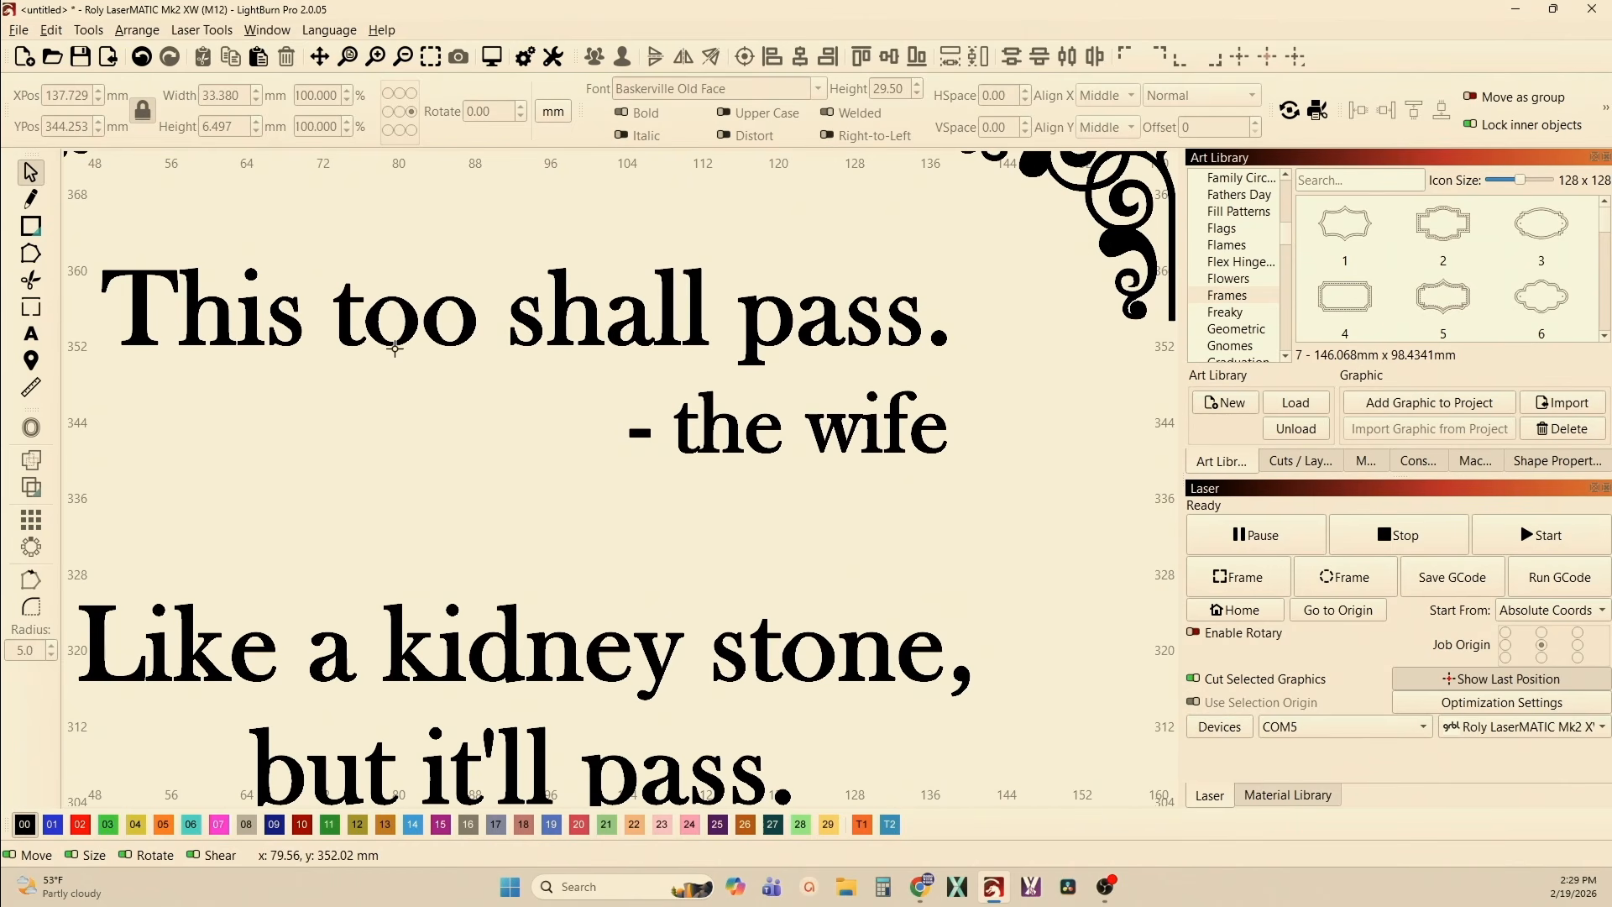
left_click(30, 199)
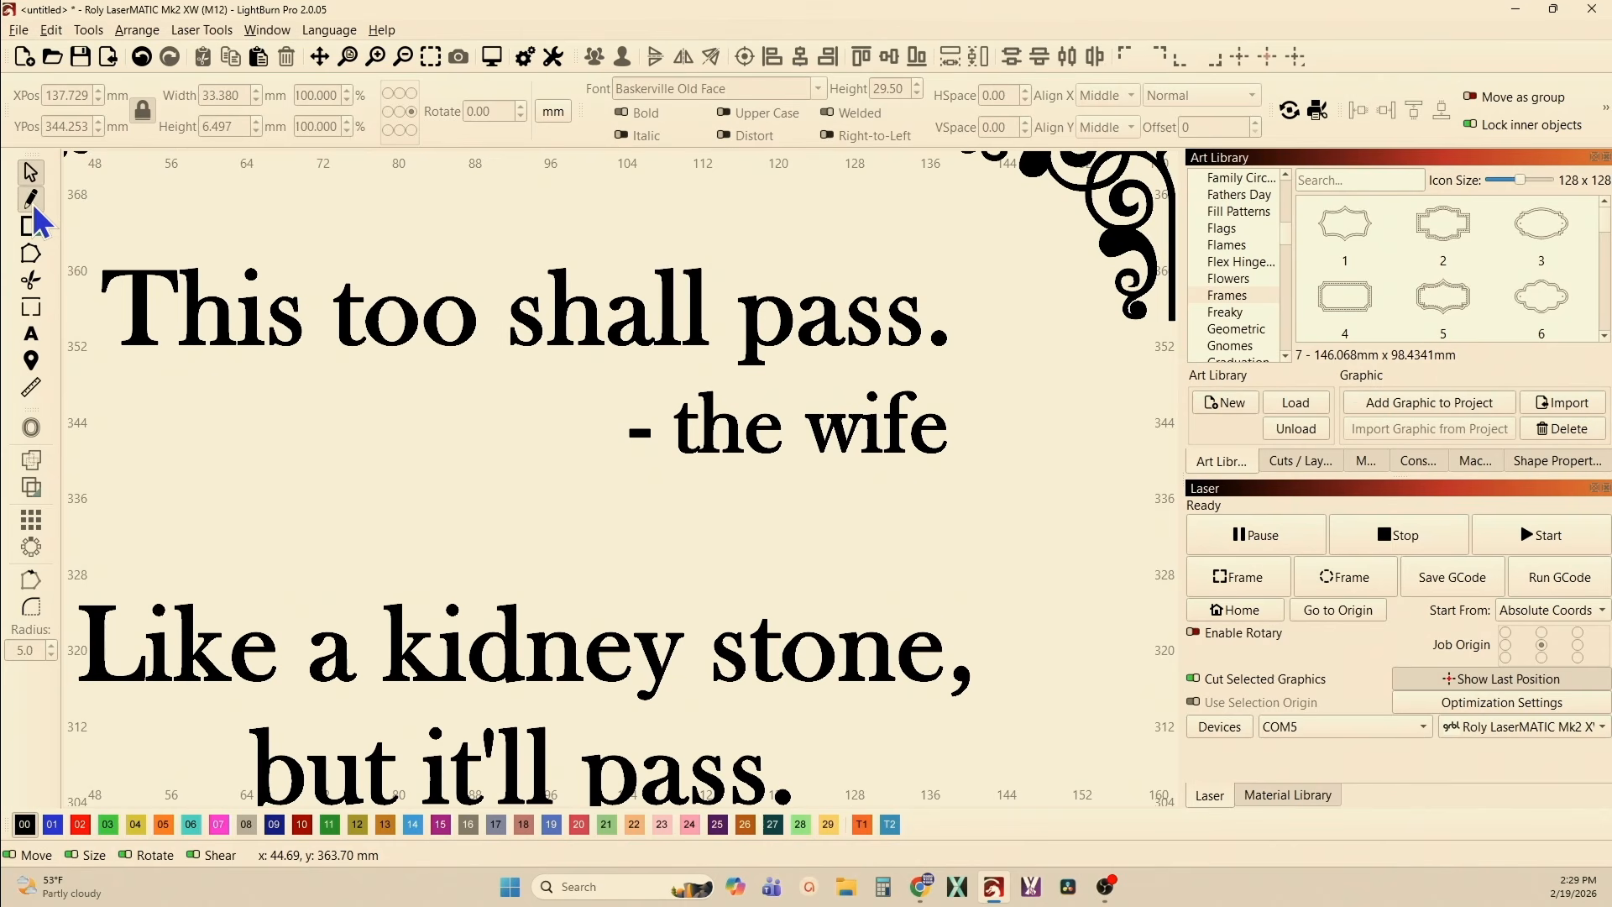
left_click(520, 379)
left_click(995, 370)
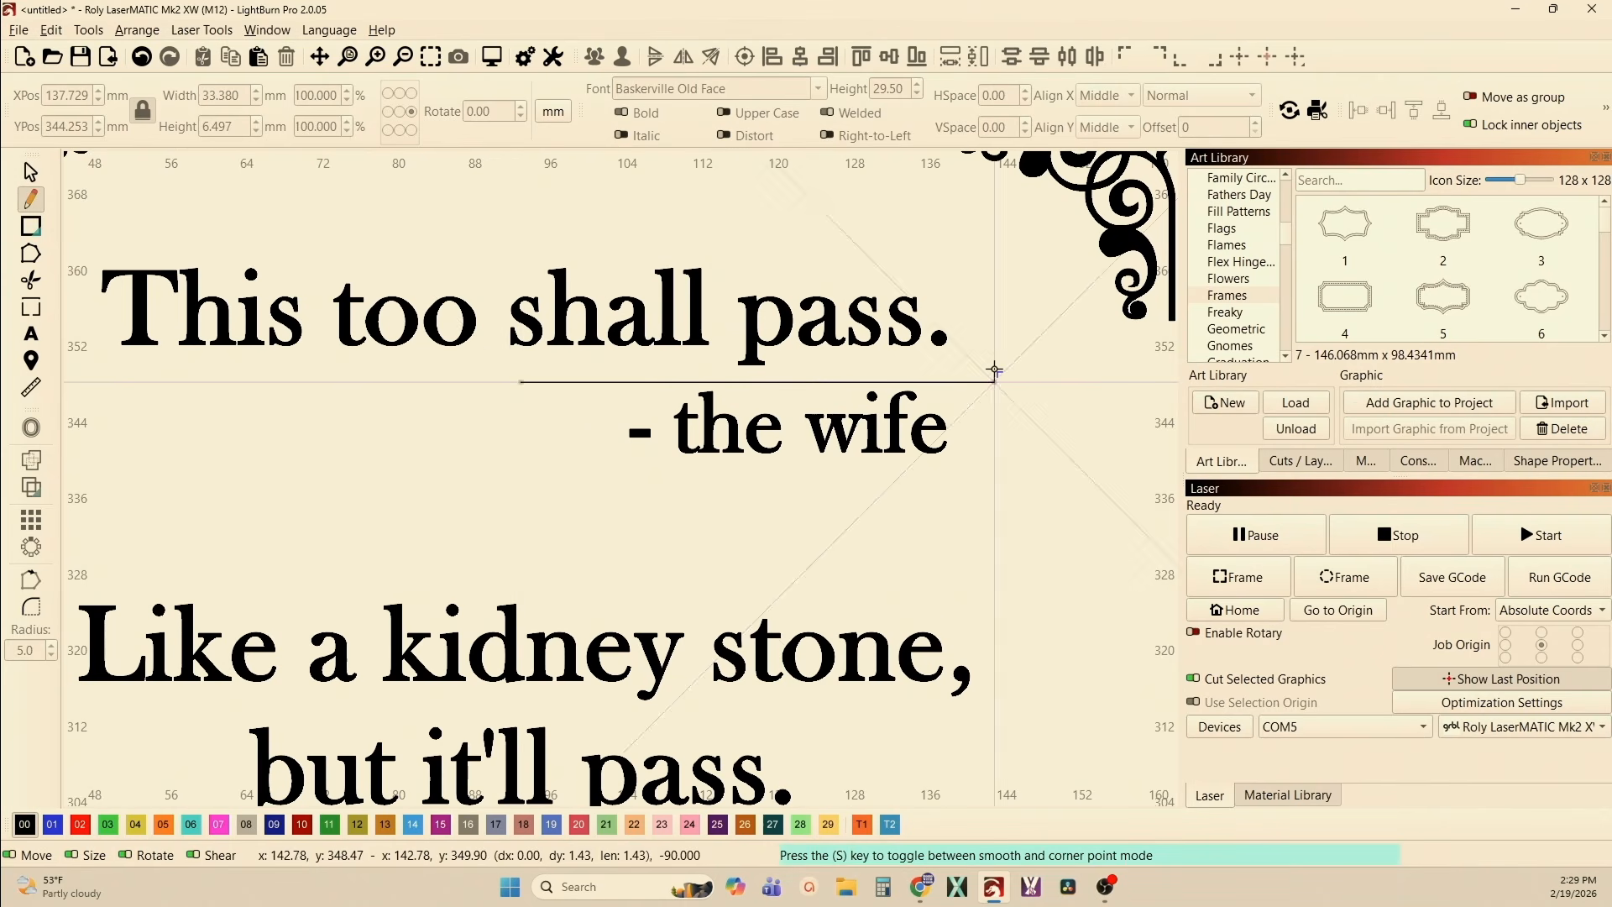
key("Escape")
left_click(30, 172)
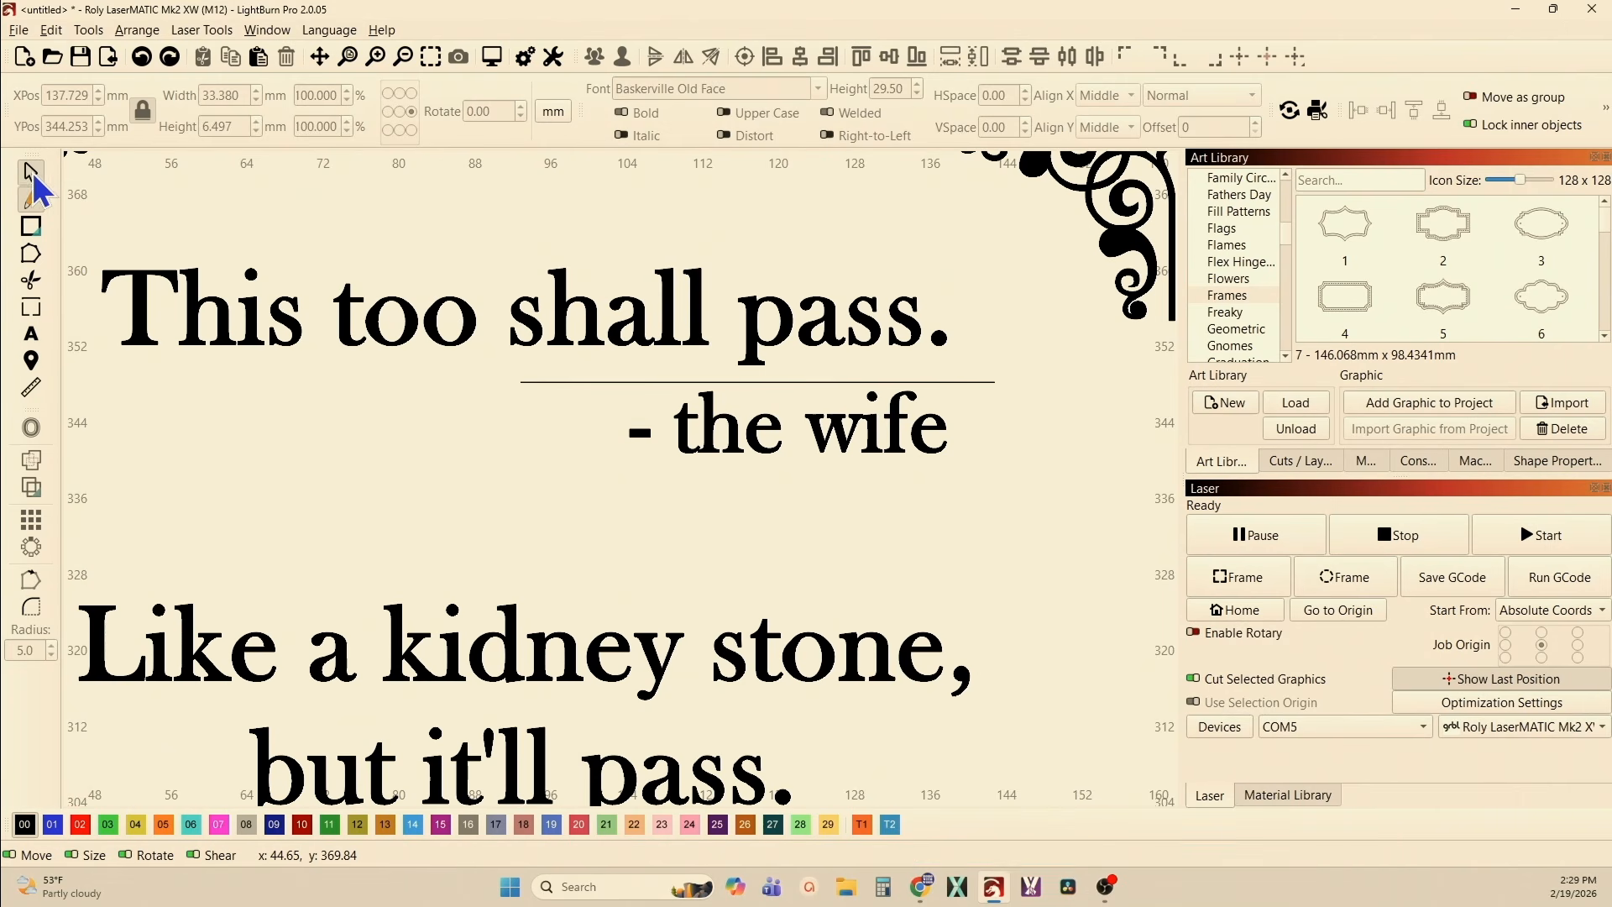
- Align the drawn line with the bottom edge of the "This too shall pass." text
left_click_drag(589, 405, 528, 377)
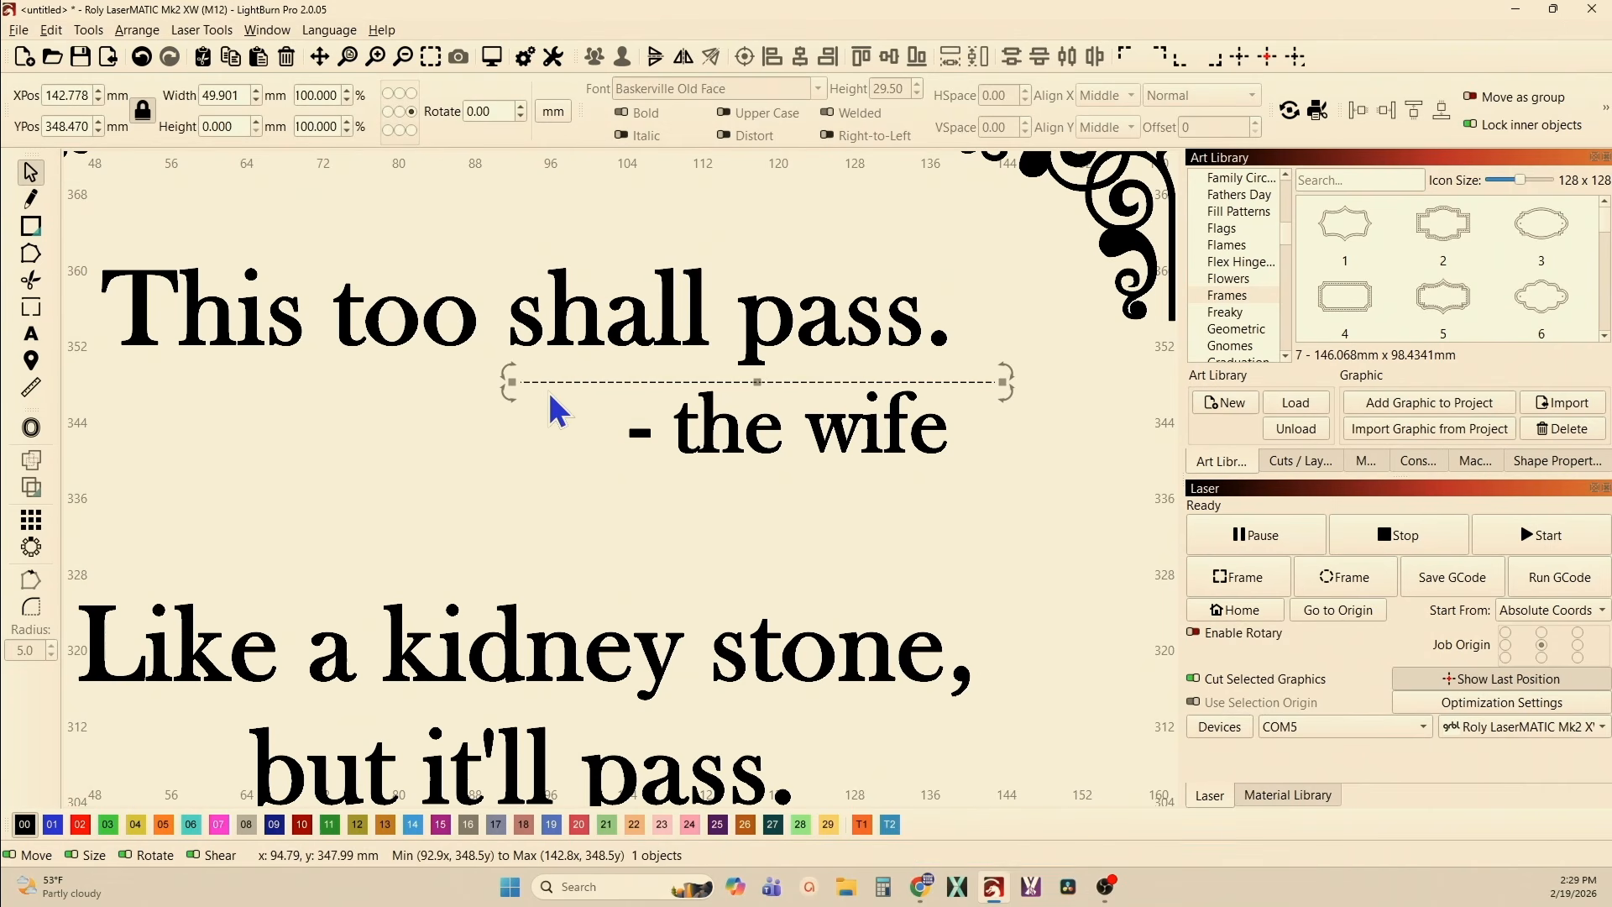
left_click(704, 315, "shift")
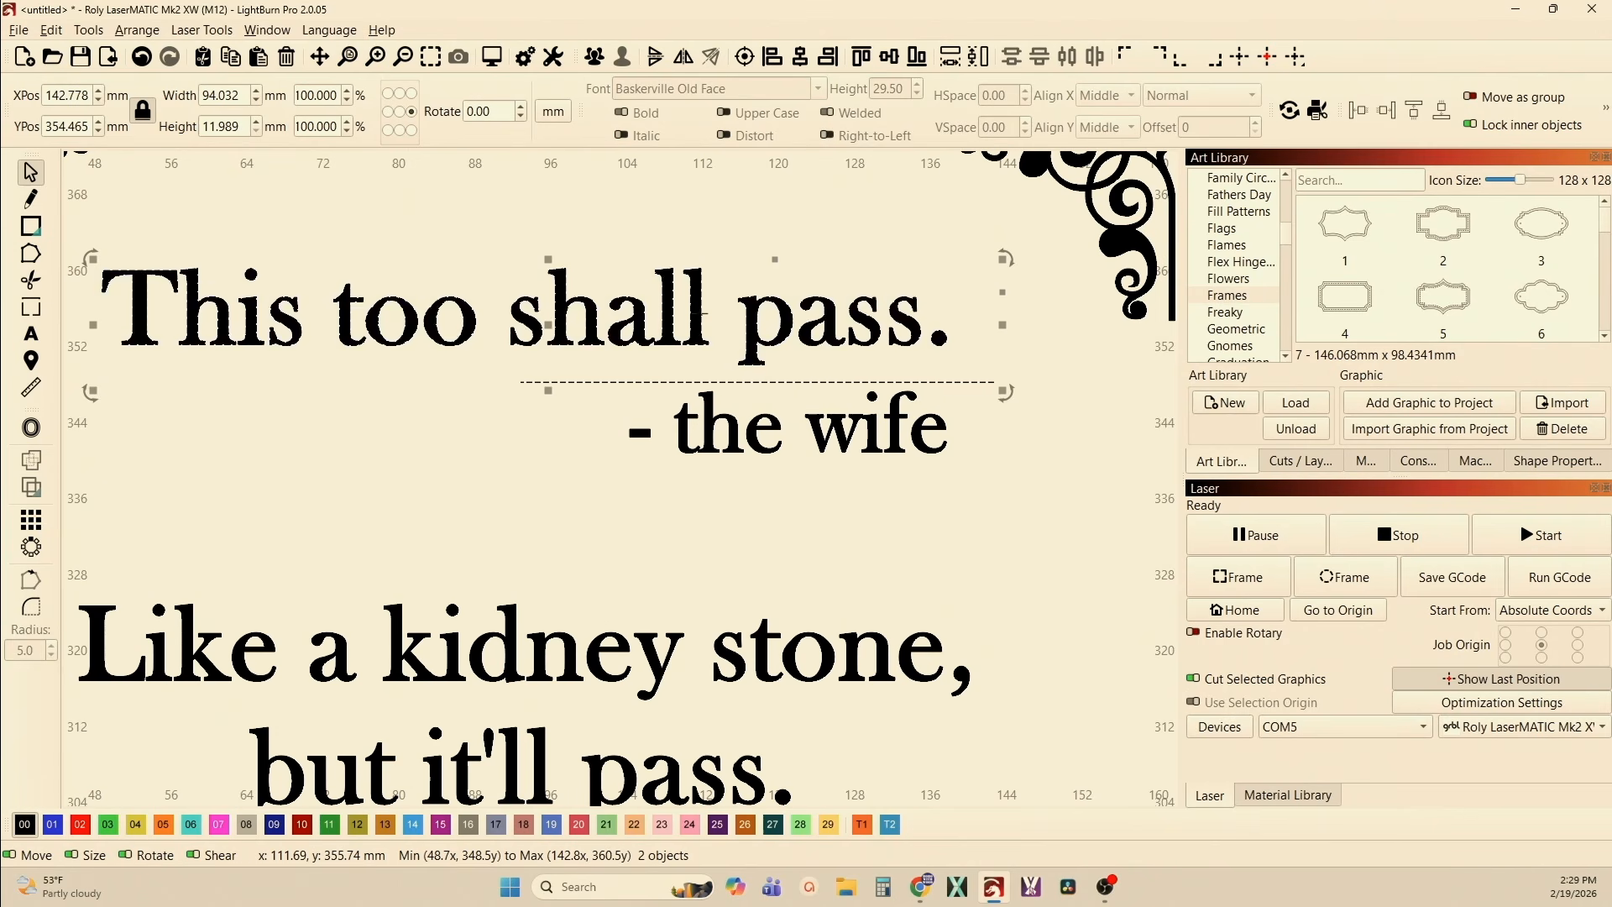
key("b")
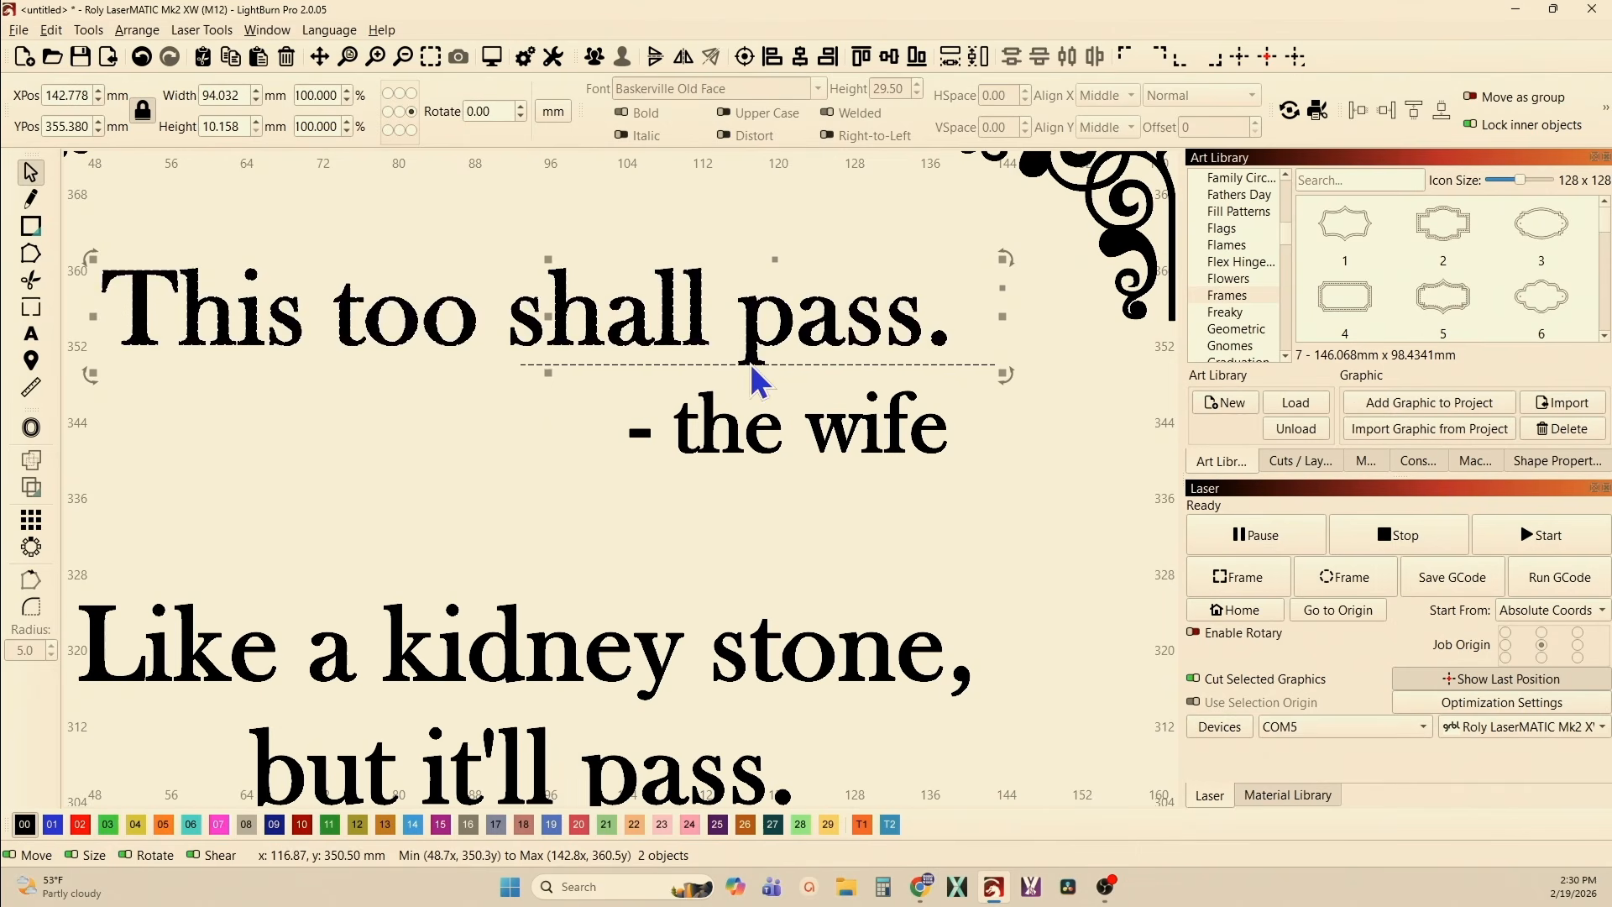
- Move "- the wife" down about 10 mm and dock it upward beneath the horizontal line
scroll(758, 365, "up", 2)
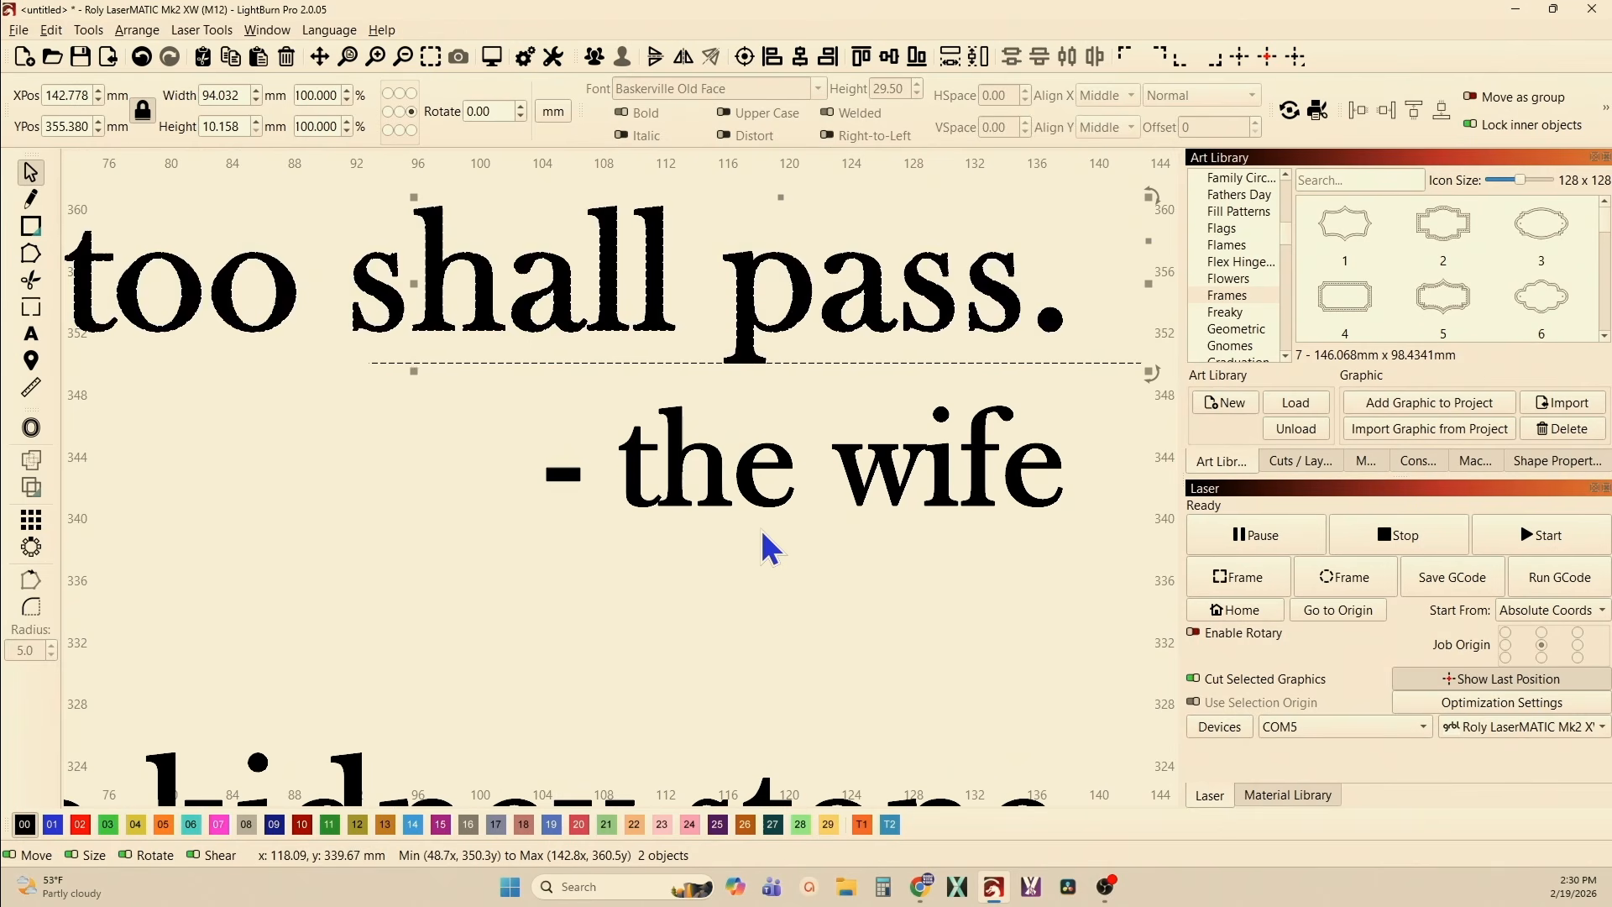
left_click_drag(780, 542, 598, 450)
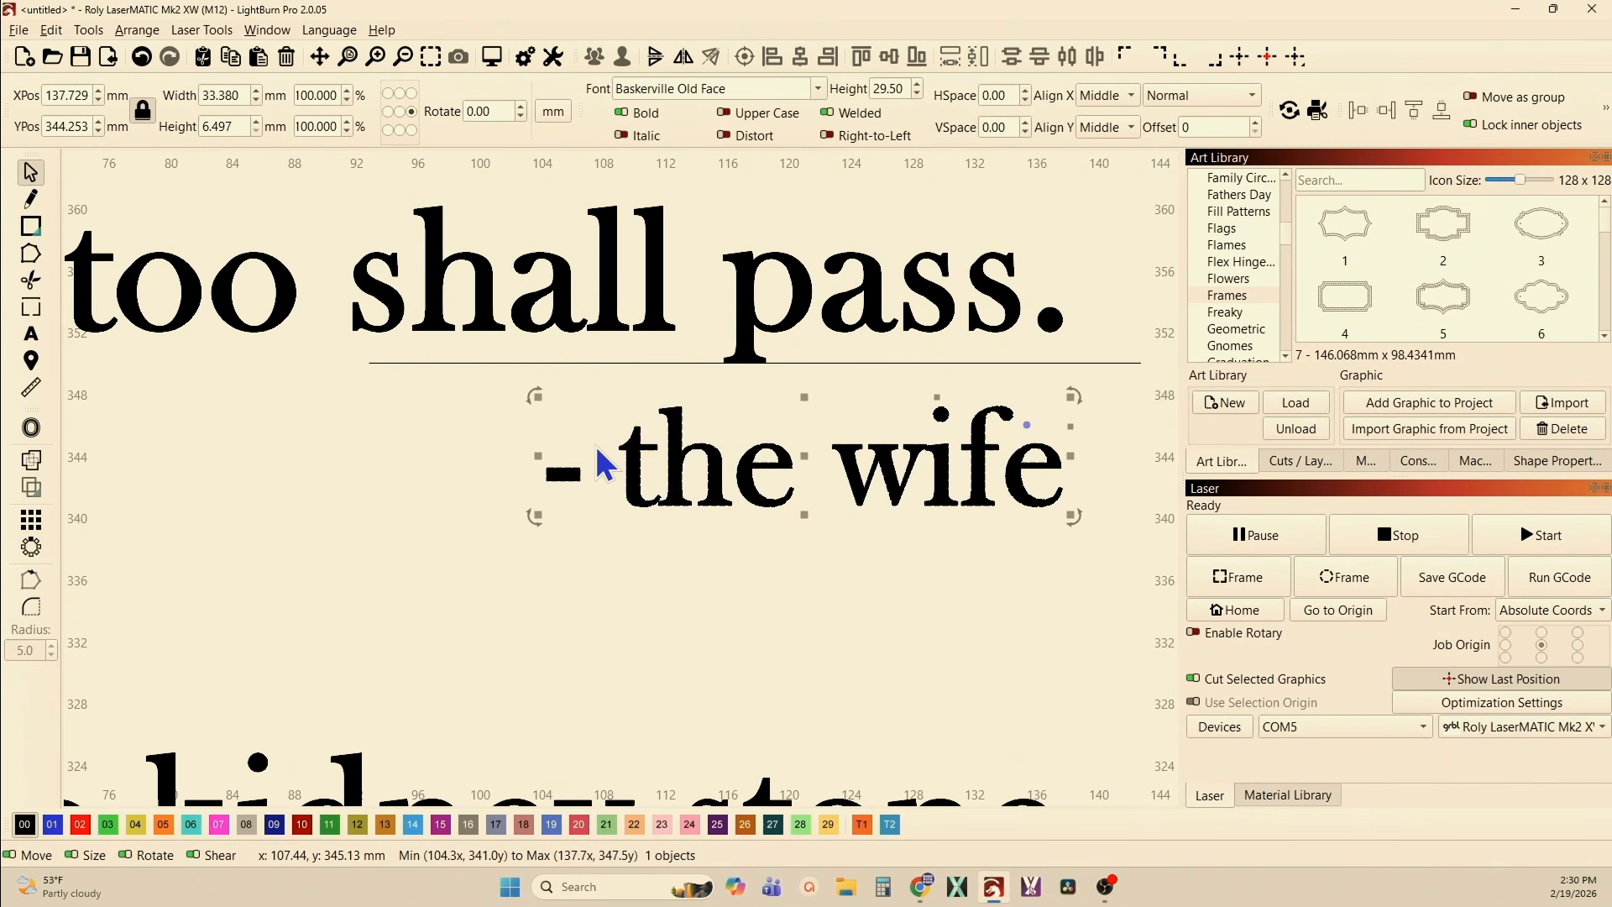
key("Down")
scroll(602, 454, "up", 1)
scroll(605, 452, "down", 3)
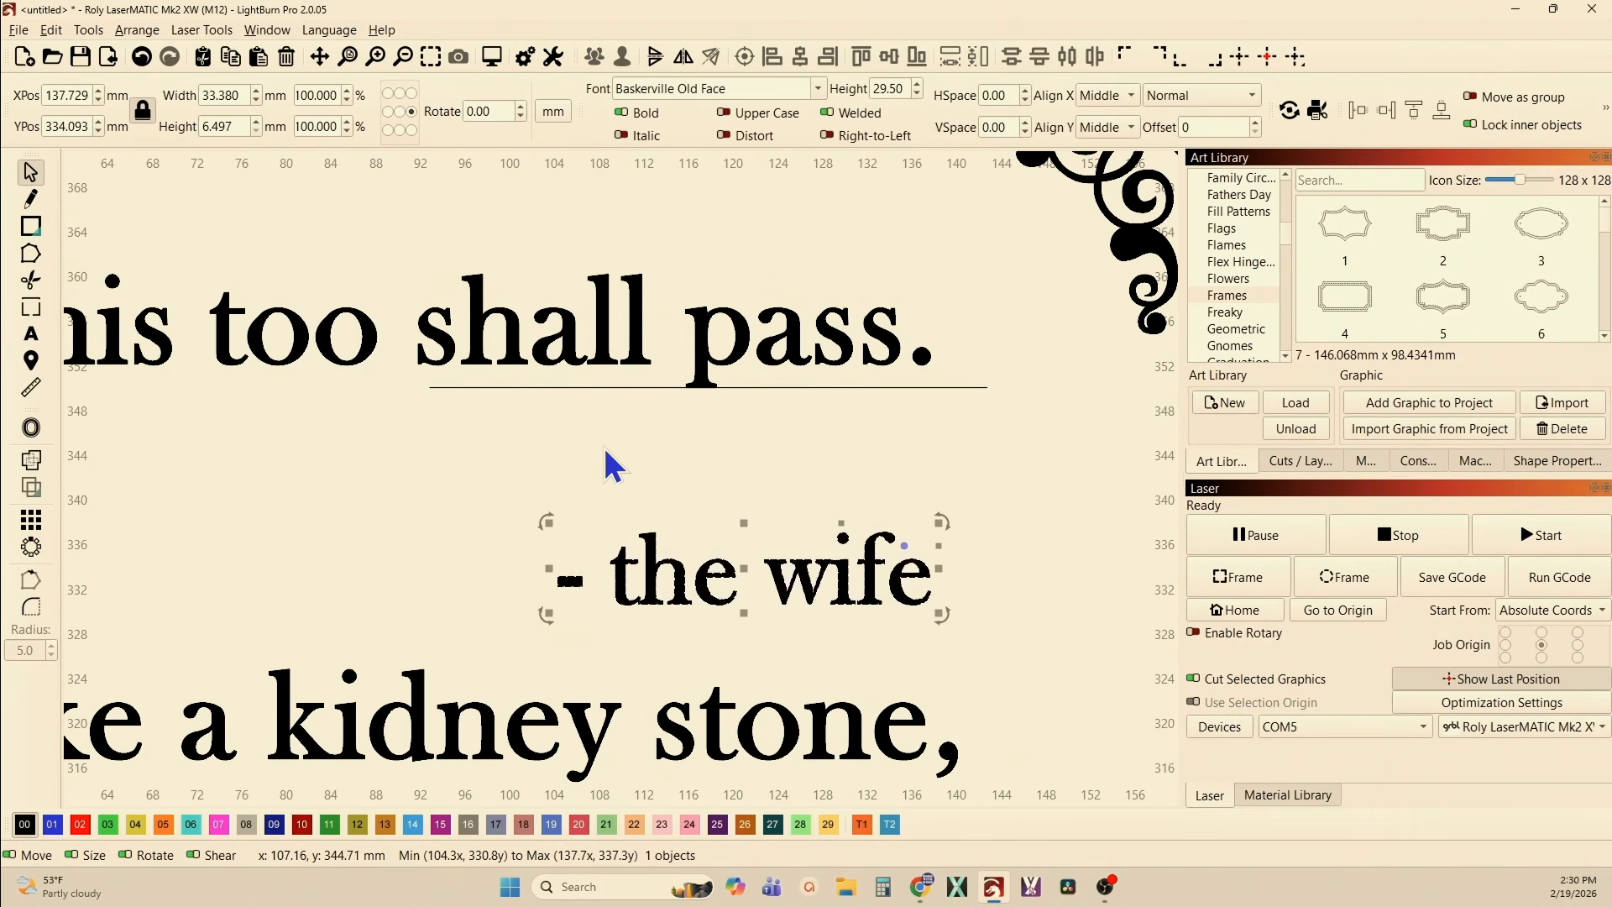
left_click(1605, 110)
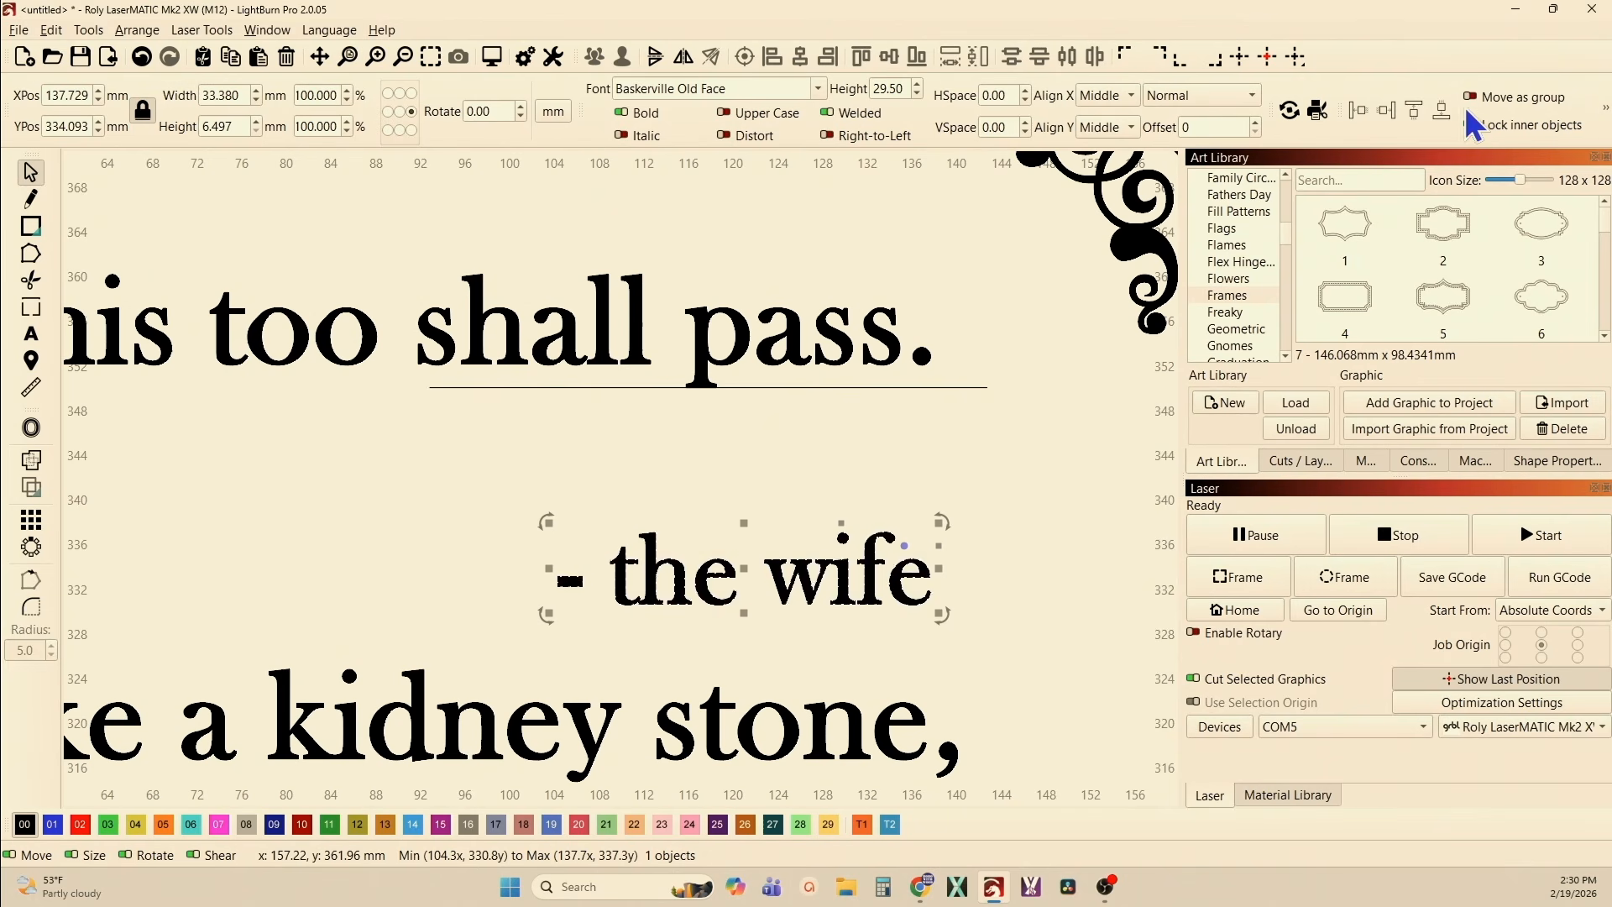
left_click(1416, 120)
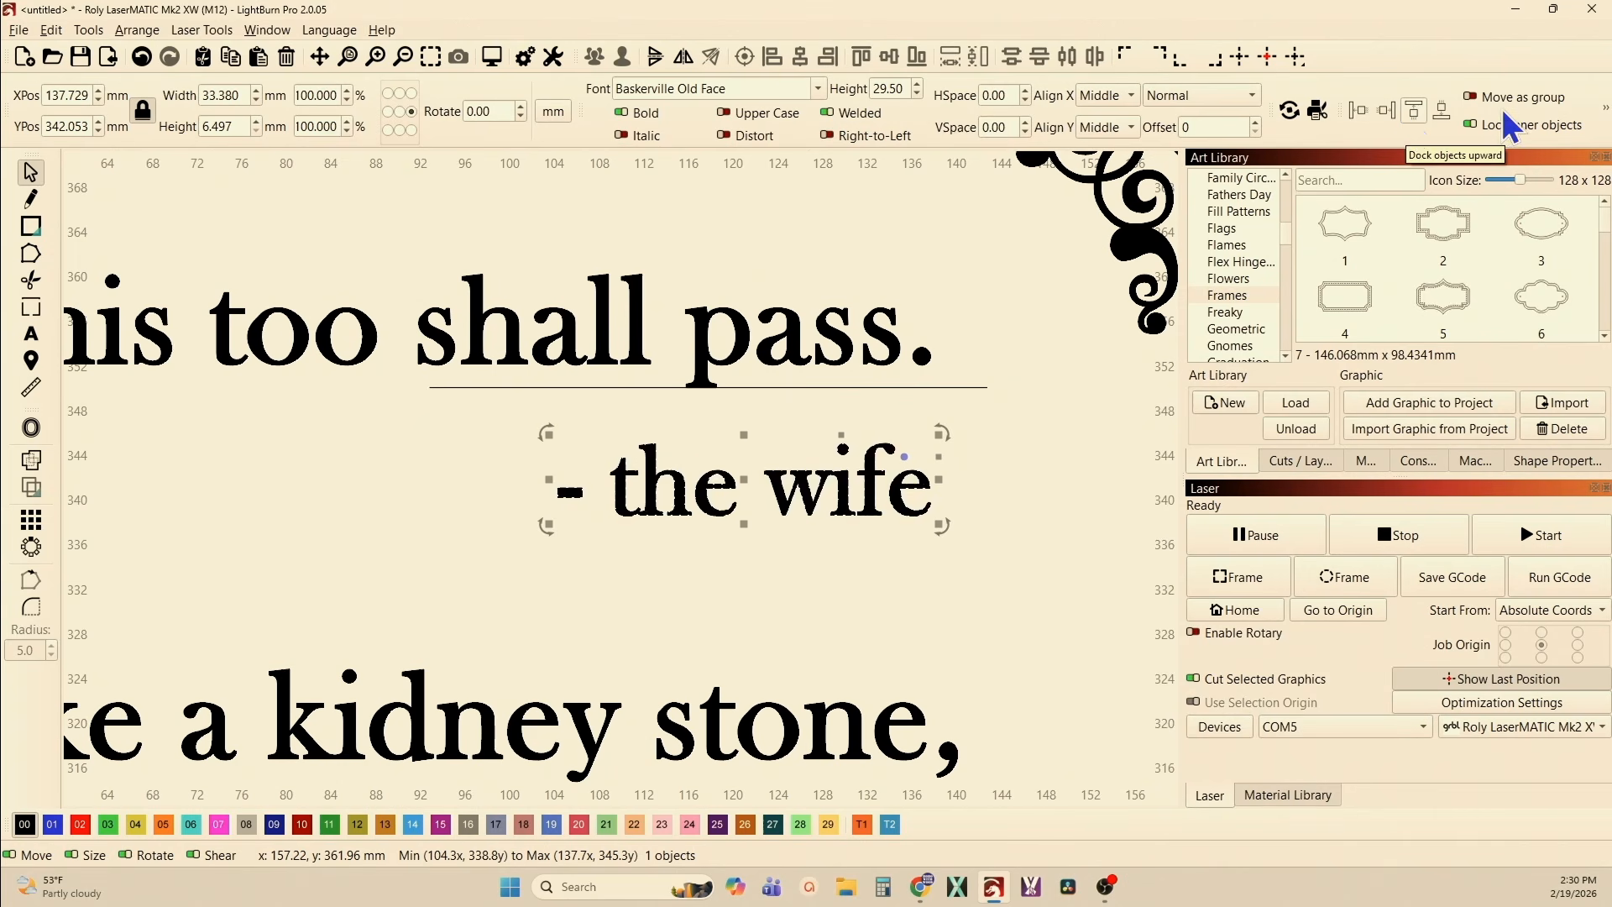
- Set the docking padding to 4.0 and dock "- the wife" upward toward the line again
left_click(1605, 107)
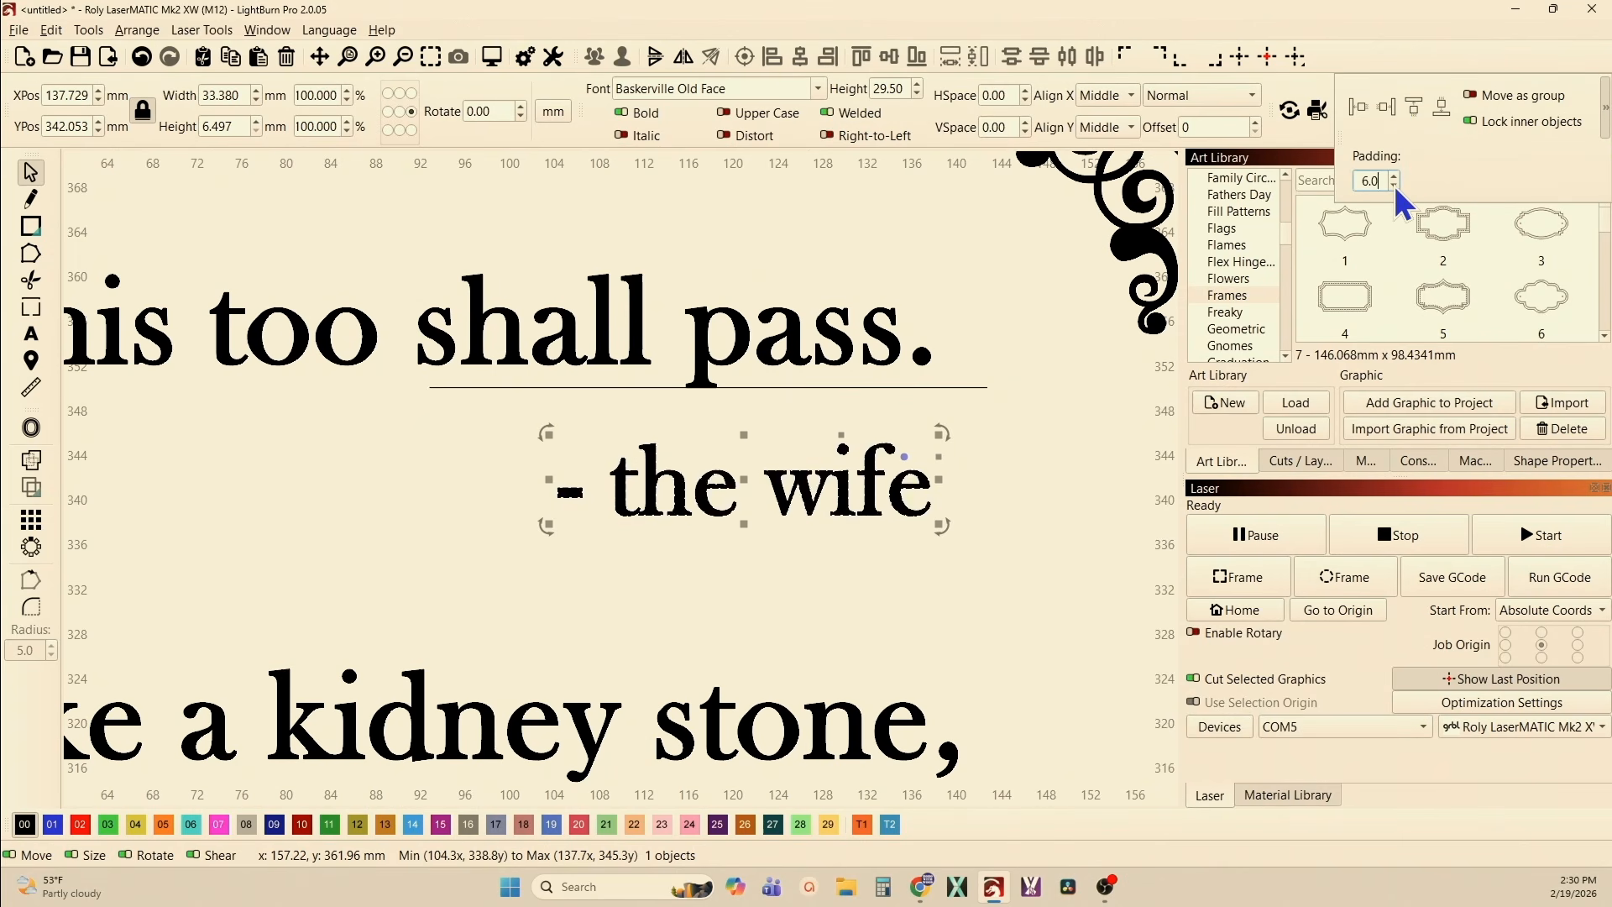
left_click(1416, 115)
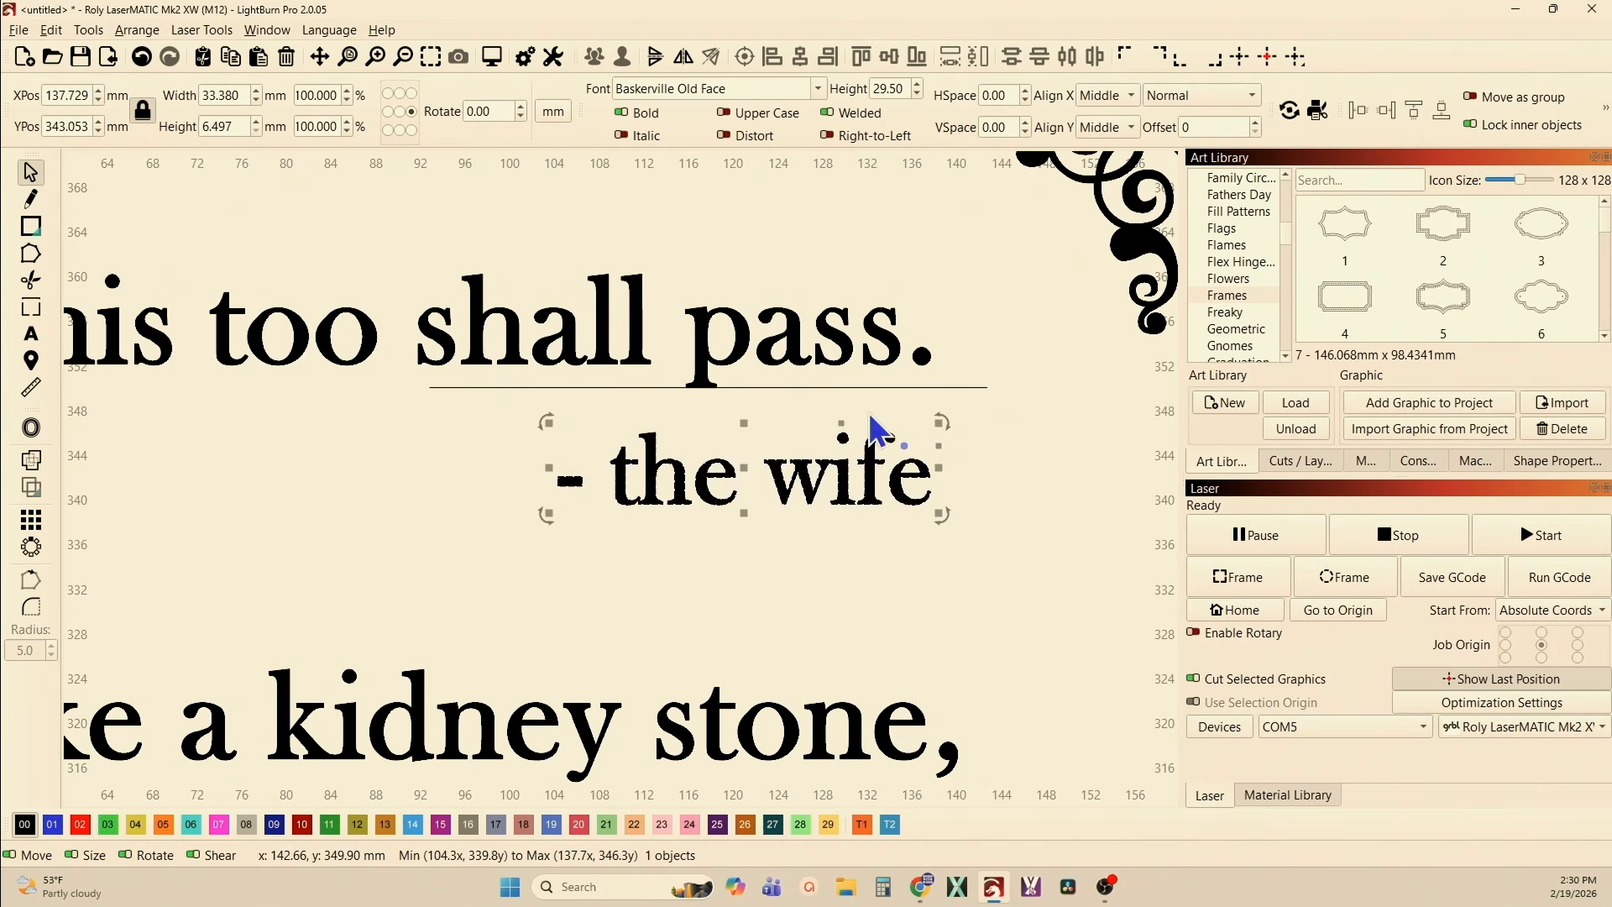
left_click(731, 586)
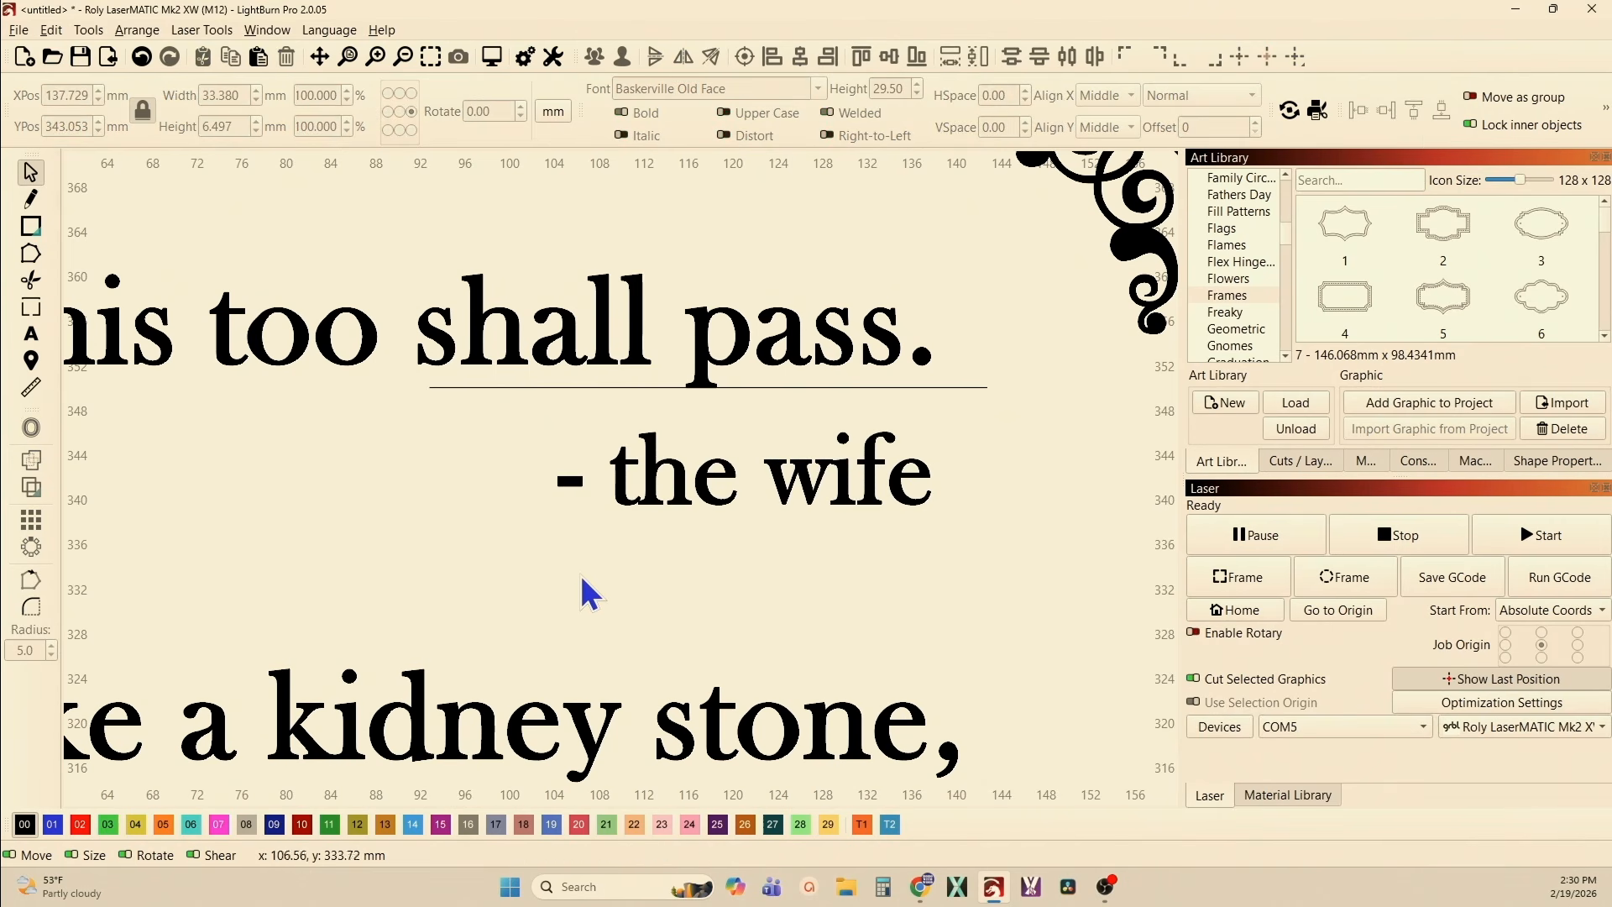
- Nudge "- the wife" up toward the horizontal line
scroll(579, 587, "down", 2)
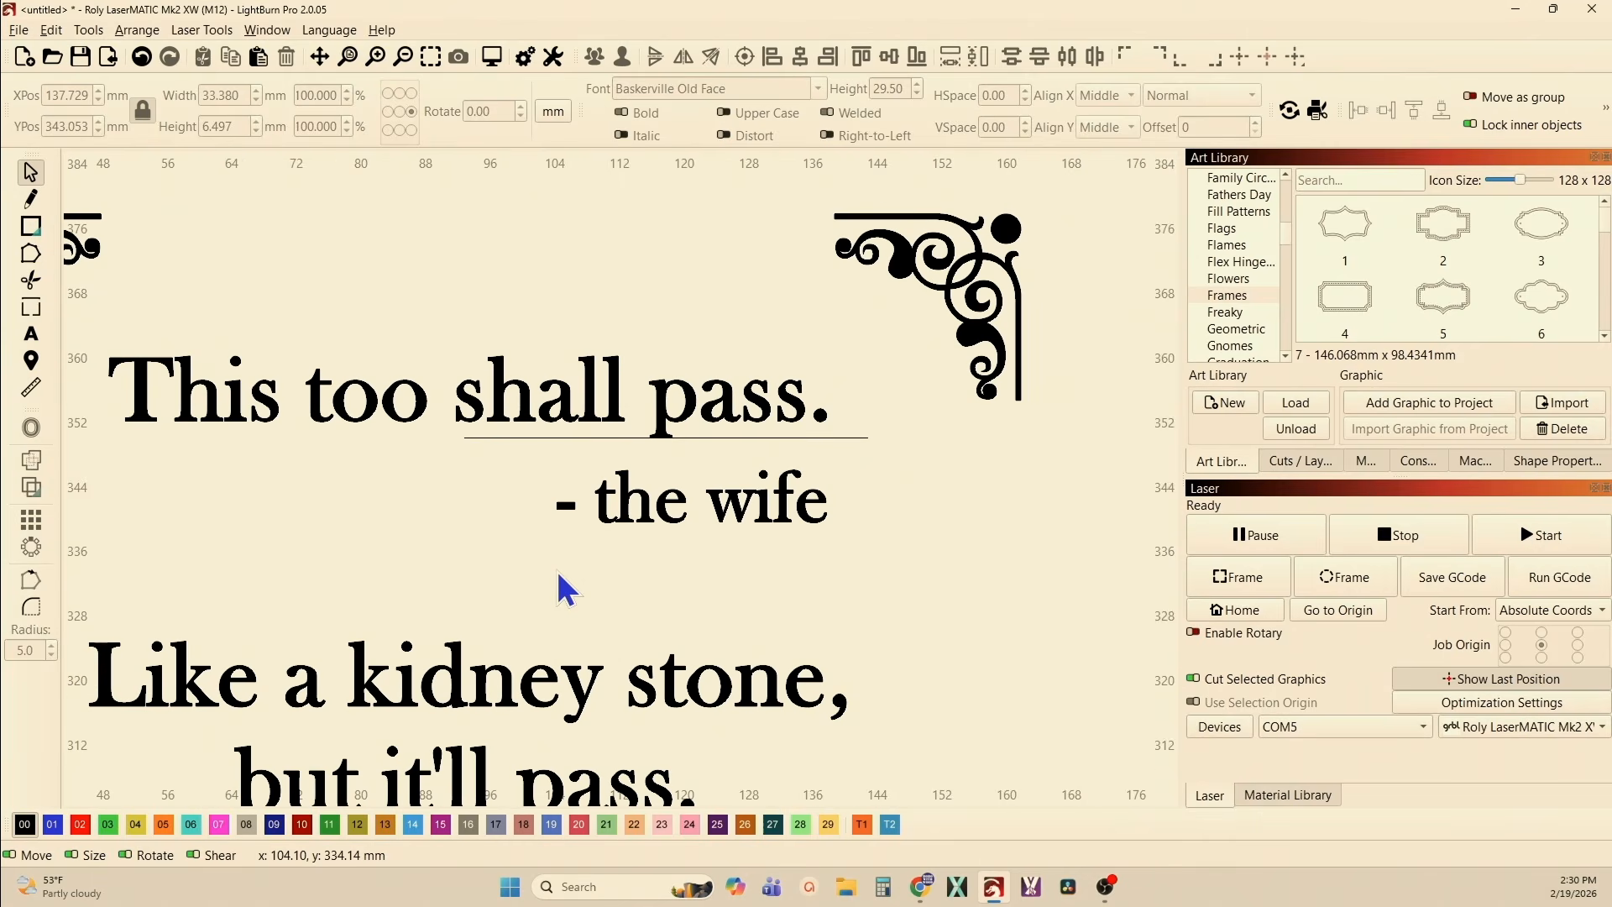
left_click(529, 490)
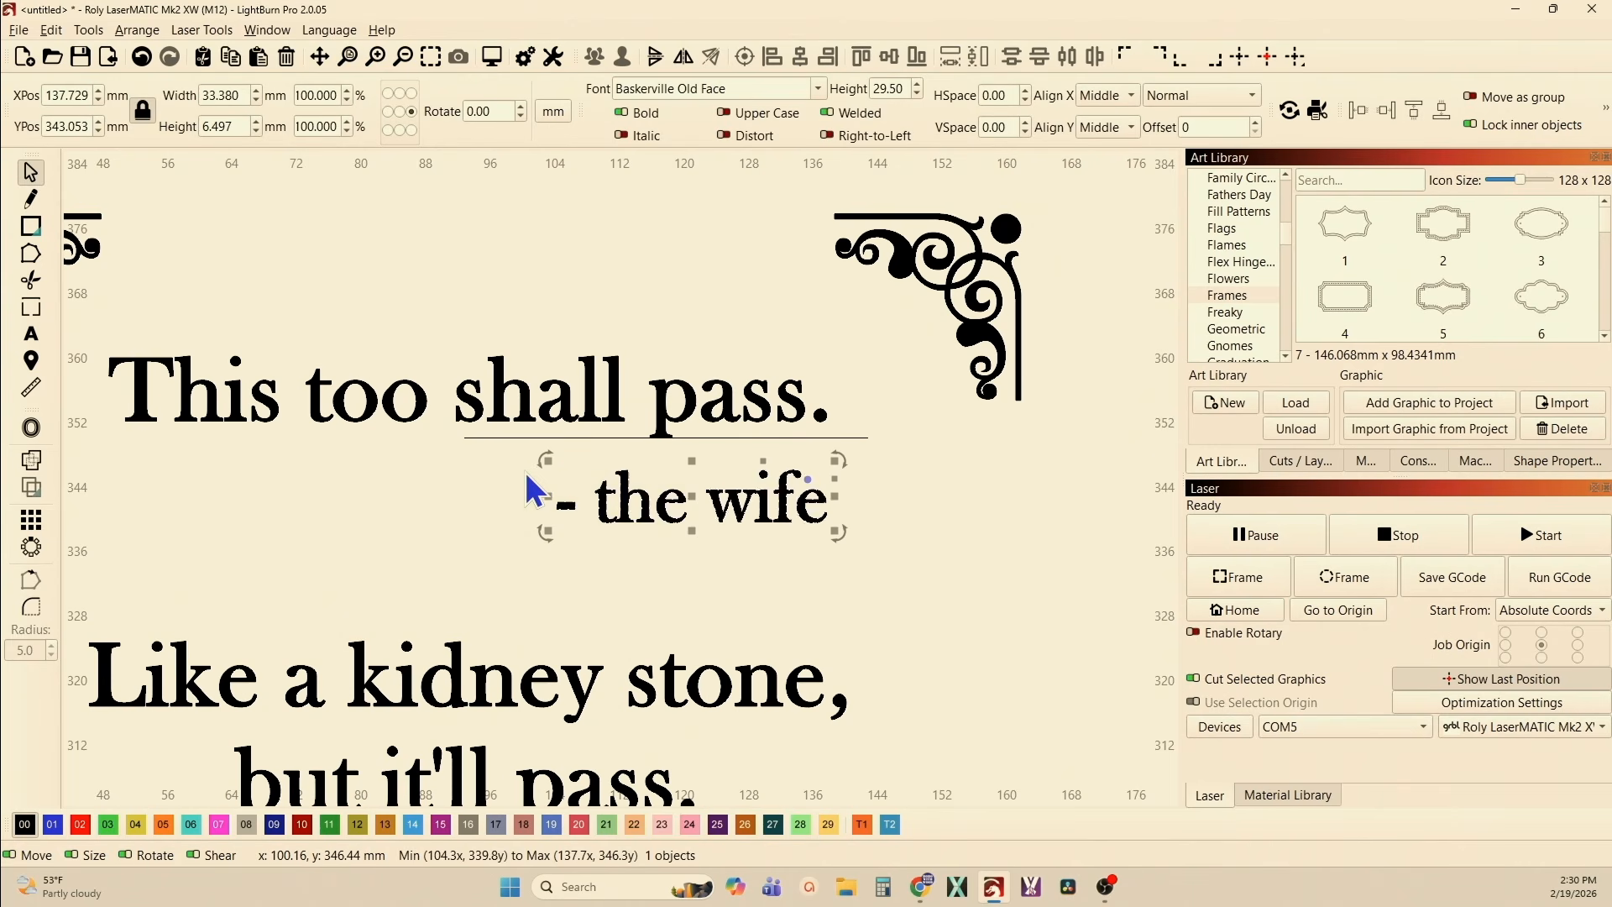
key("Up")
key("Up")
key("Down")
key("Down")
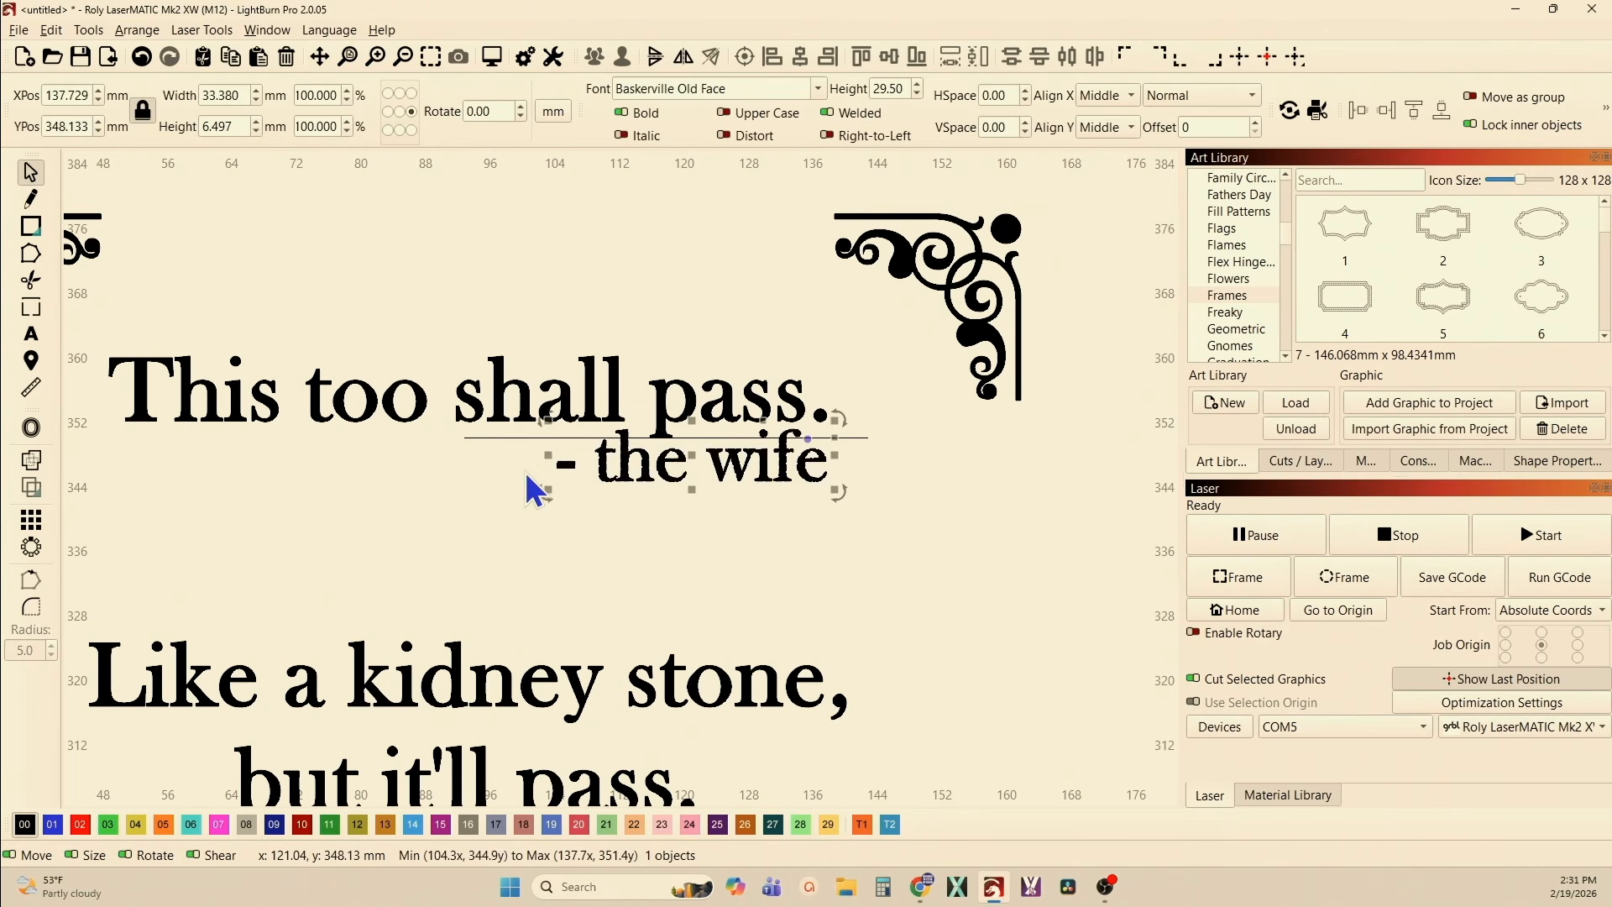
key("Up")
key("Up")
key("Up")
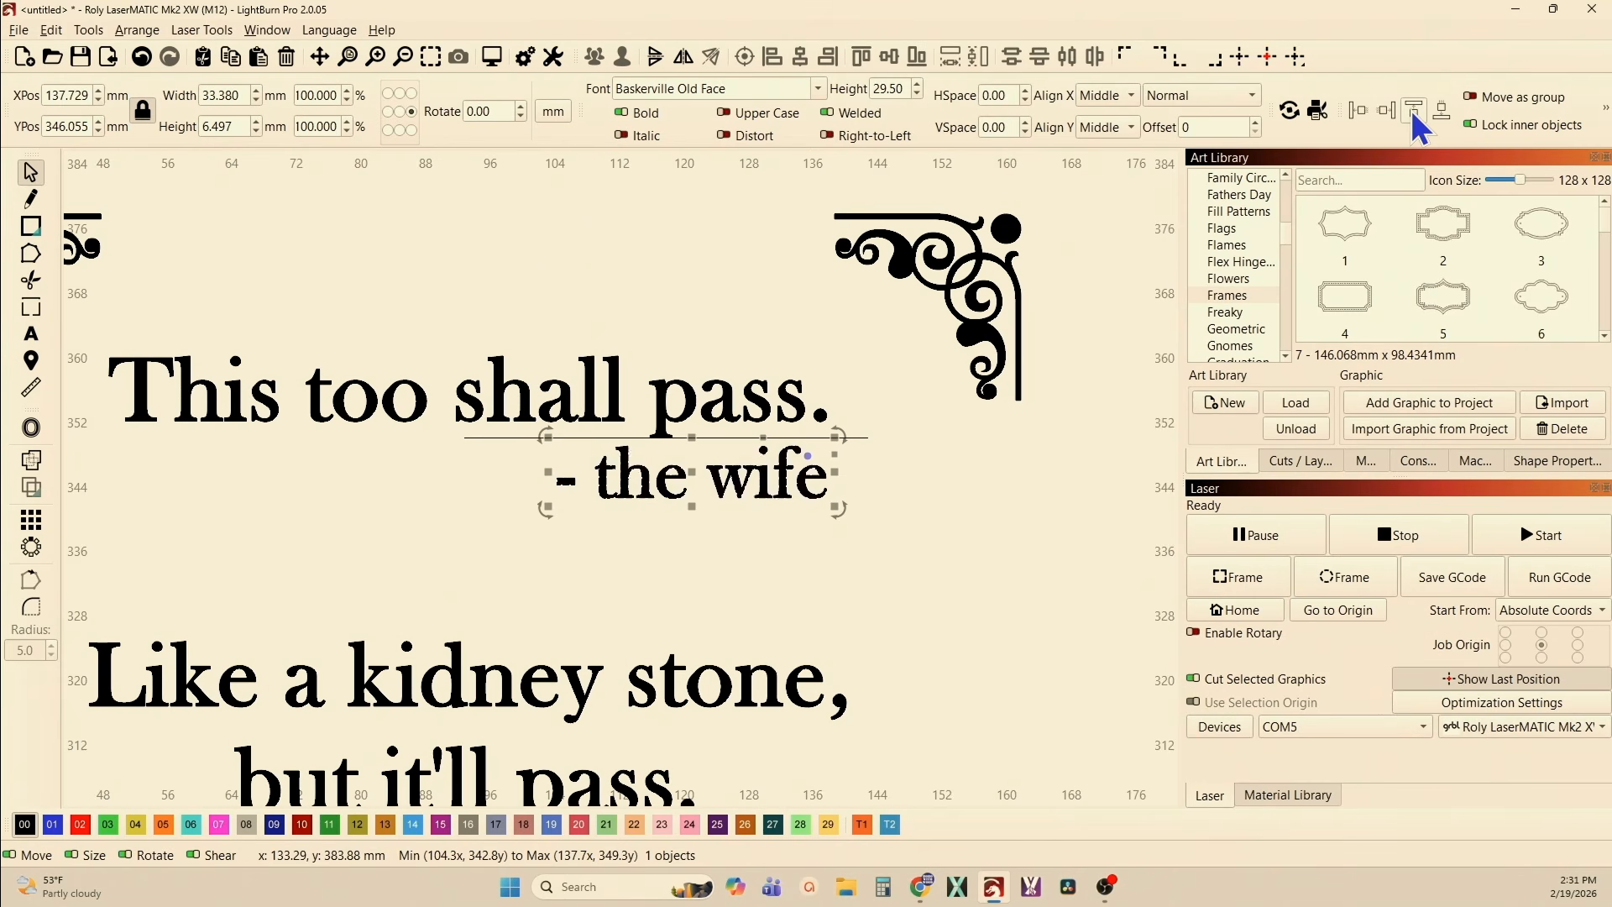
- Nudge "- the wife" down about 10 mm and dock it upward beneath the line with the existing padding
key("Down")
key("Down")
key("Down")
key("Down")
key("Down")
key("Down")
key("Down")
key("Down")
key("Down")
key("Down")
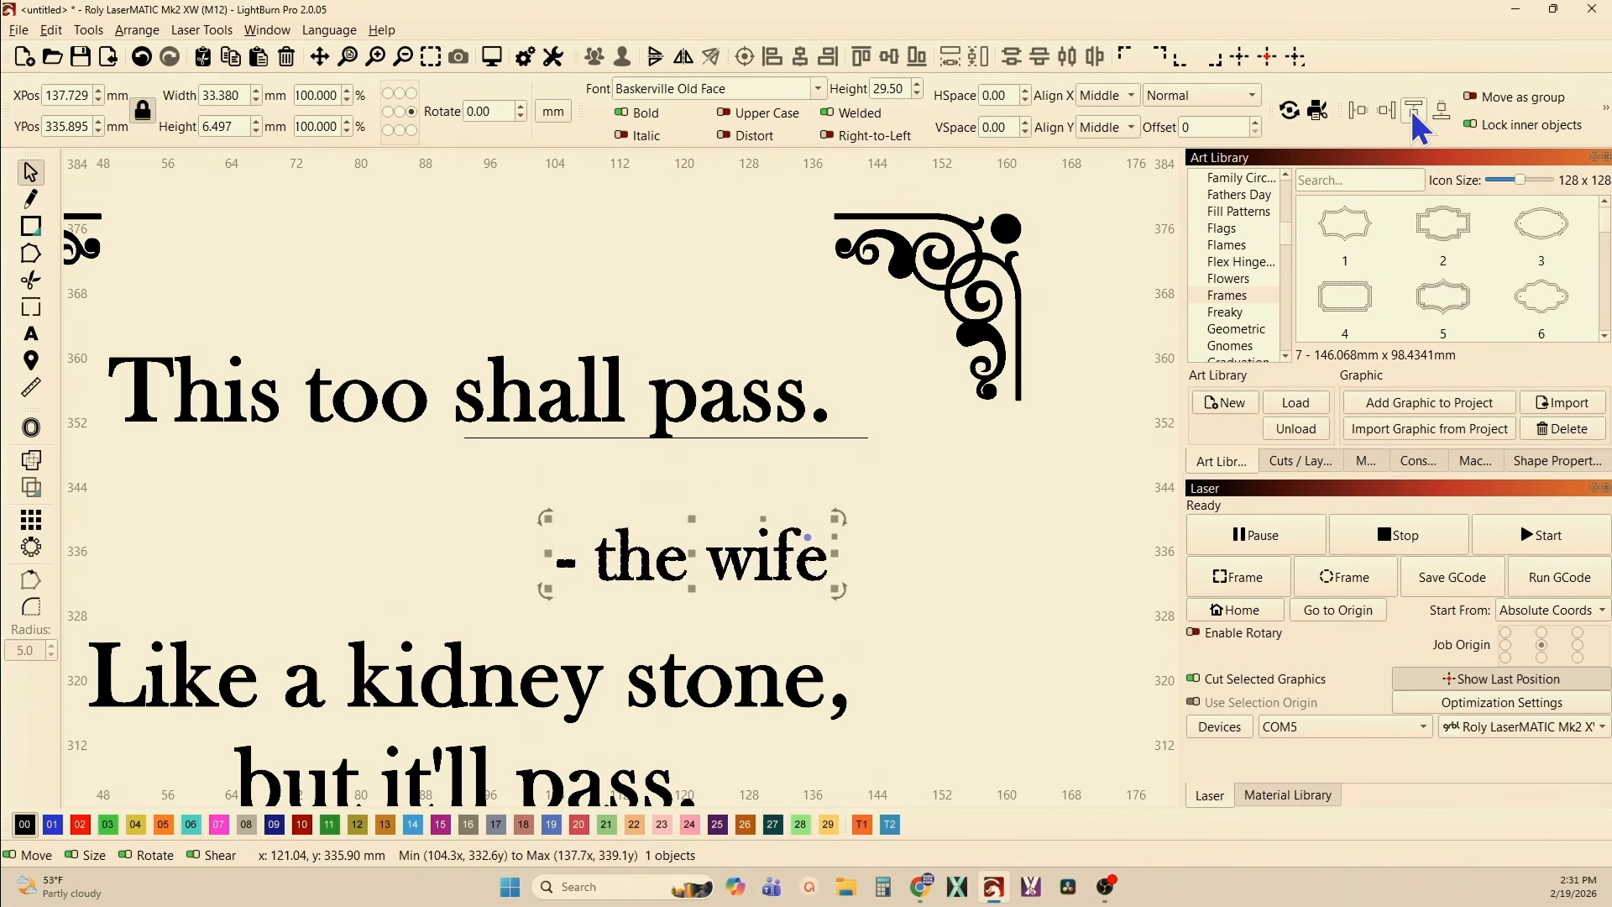
left_click(1416, 111)
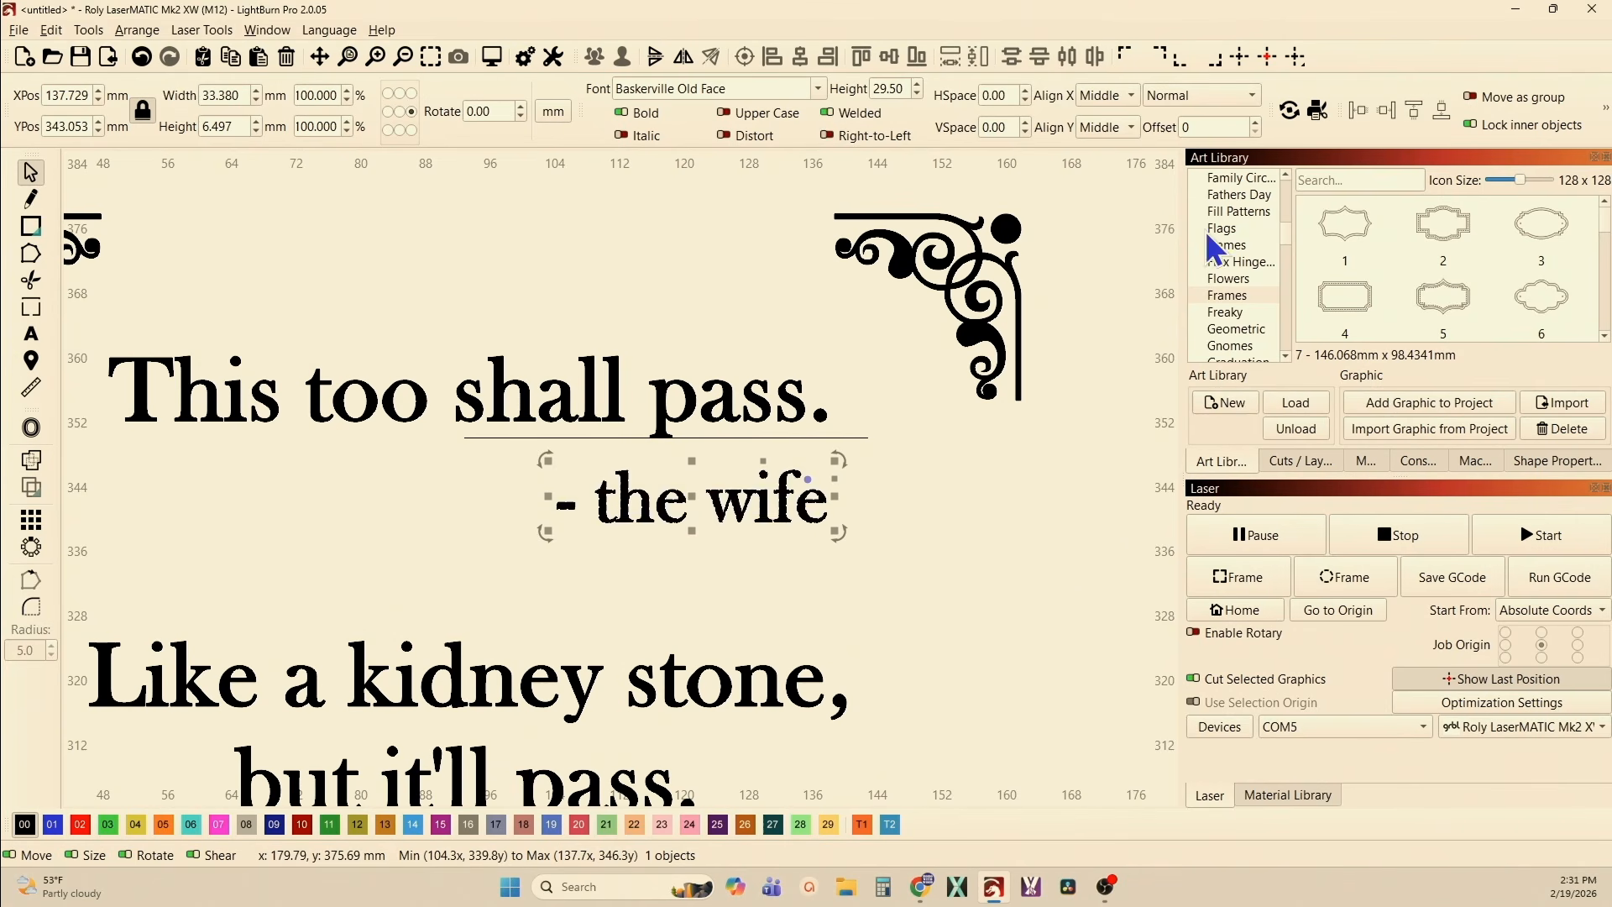
- Check the docking padding and examine the spacing between the line and "- the wife"
left_click(1606, 105)
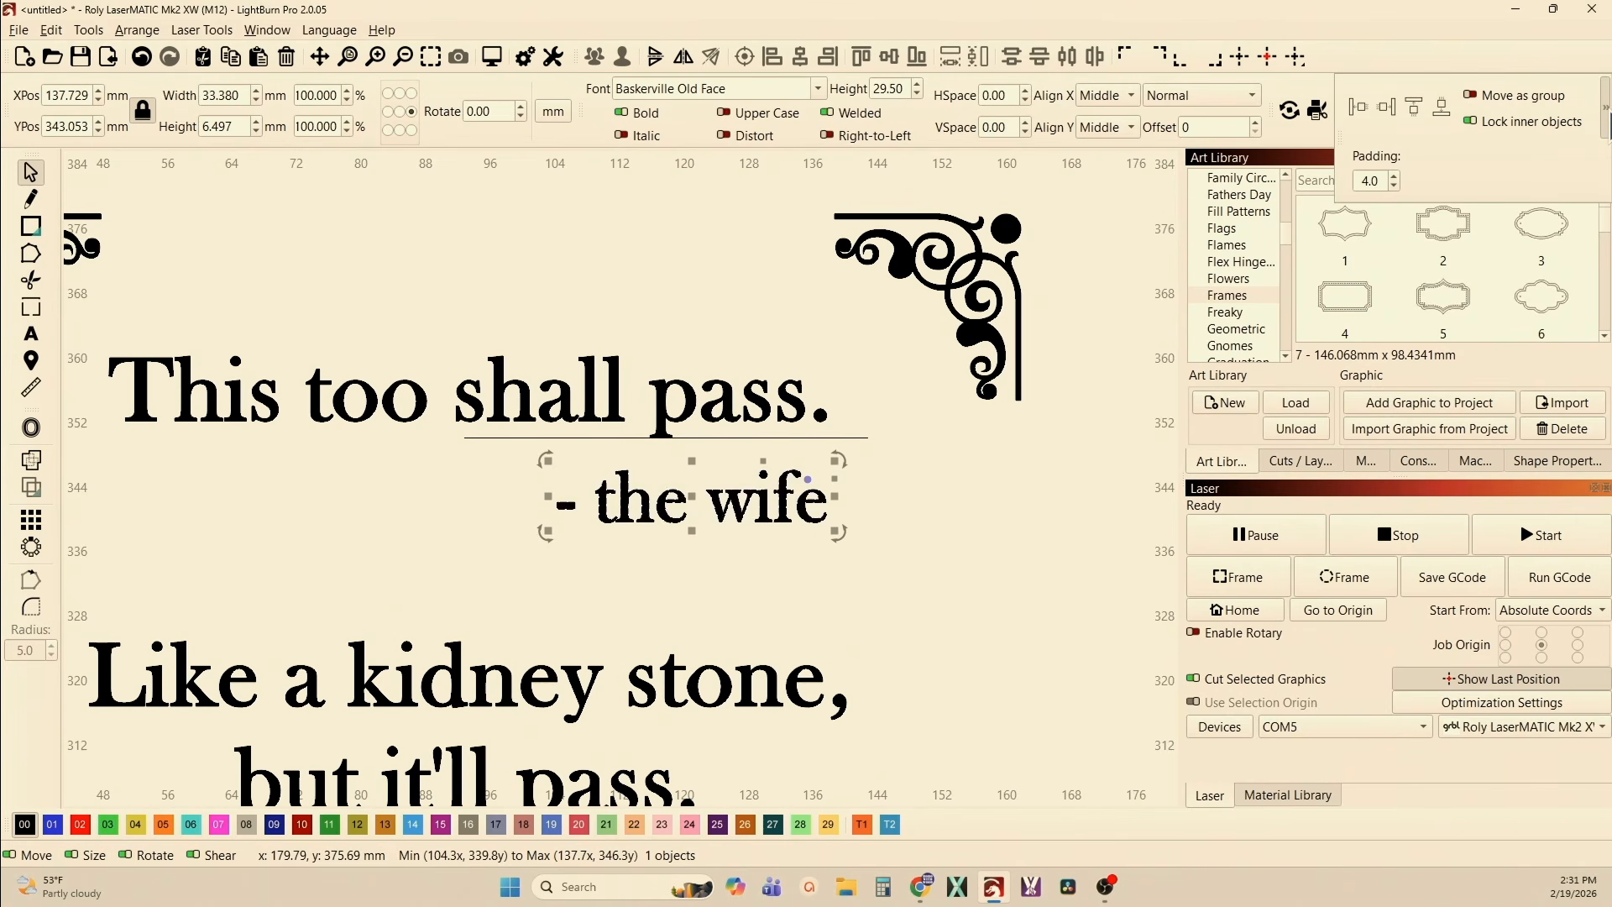
key("Escape")
scroll(486, 554, "down", 3)
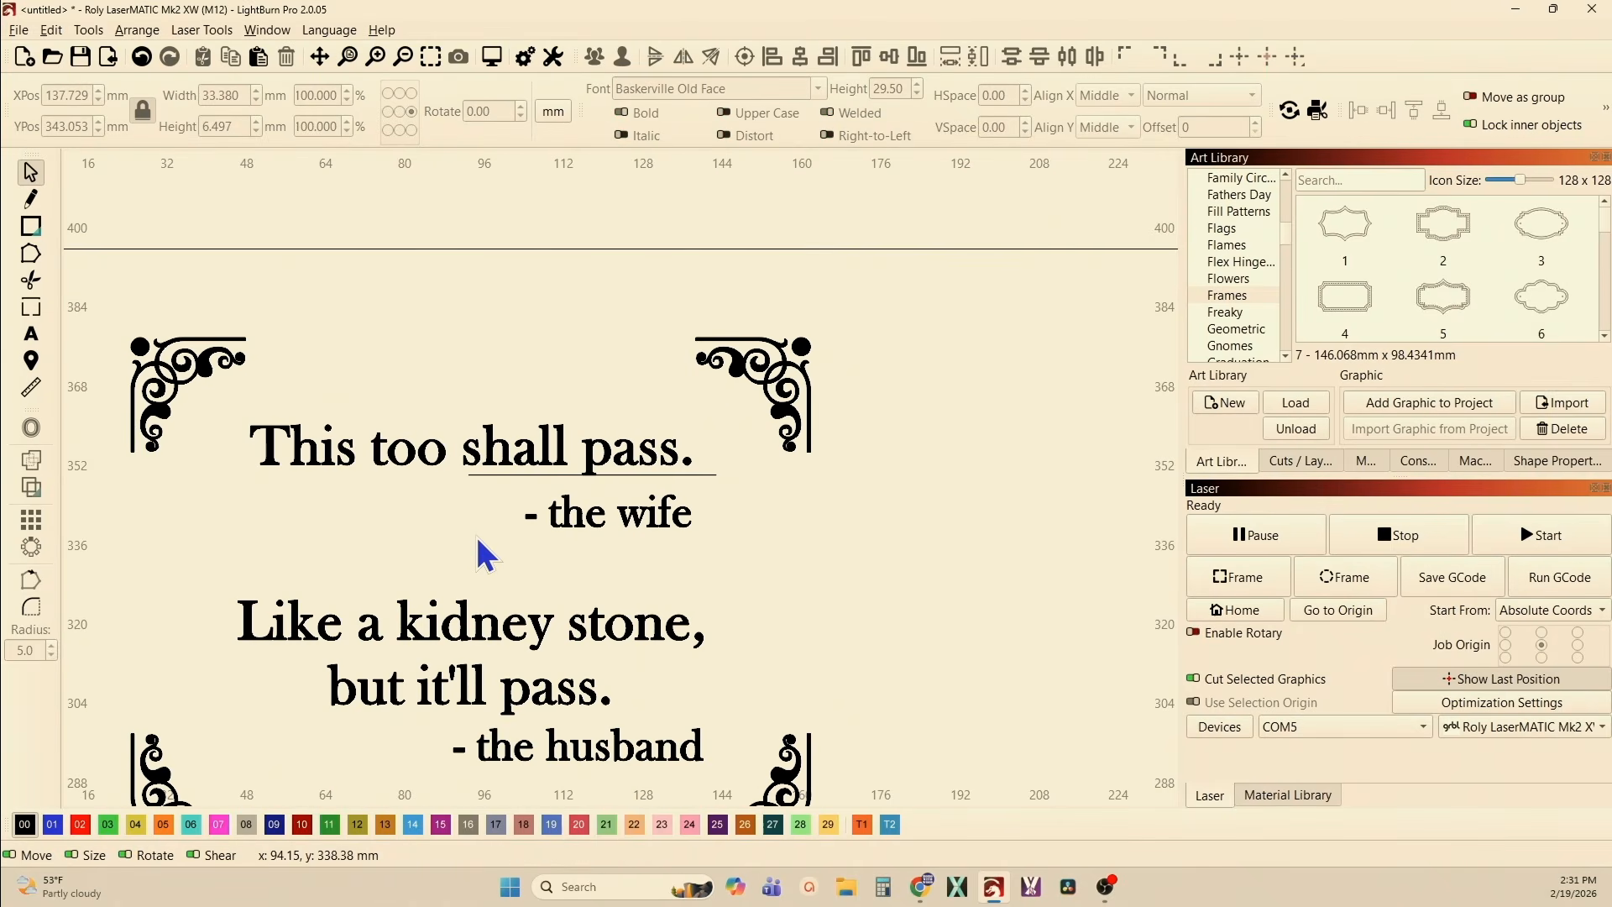
scroll(568, 512, "up", 2)
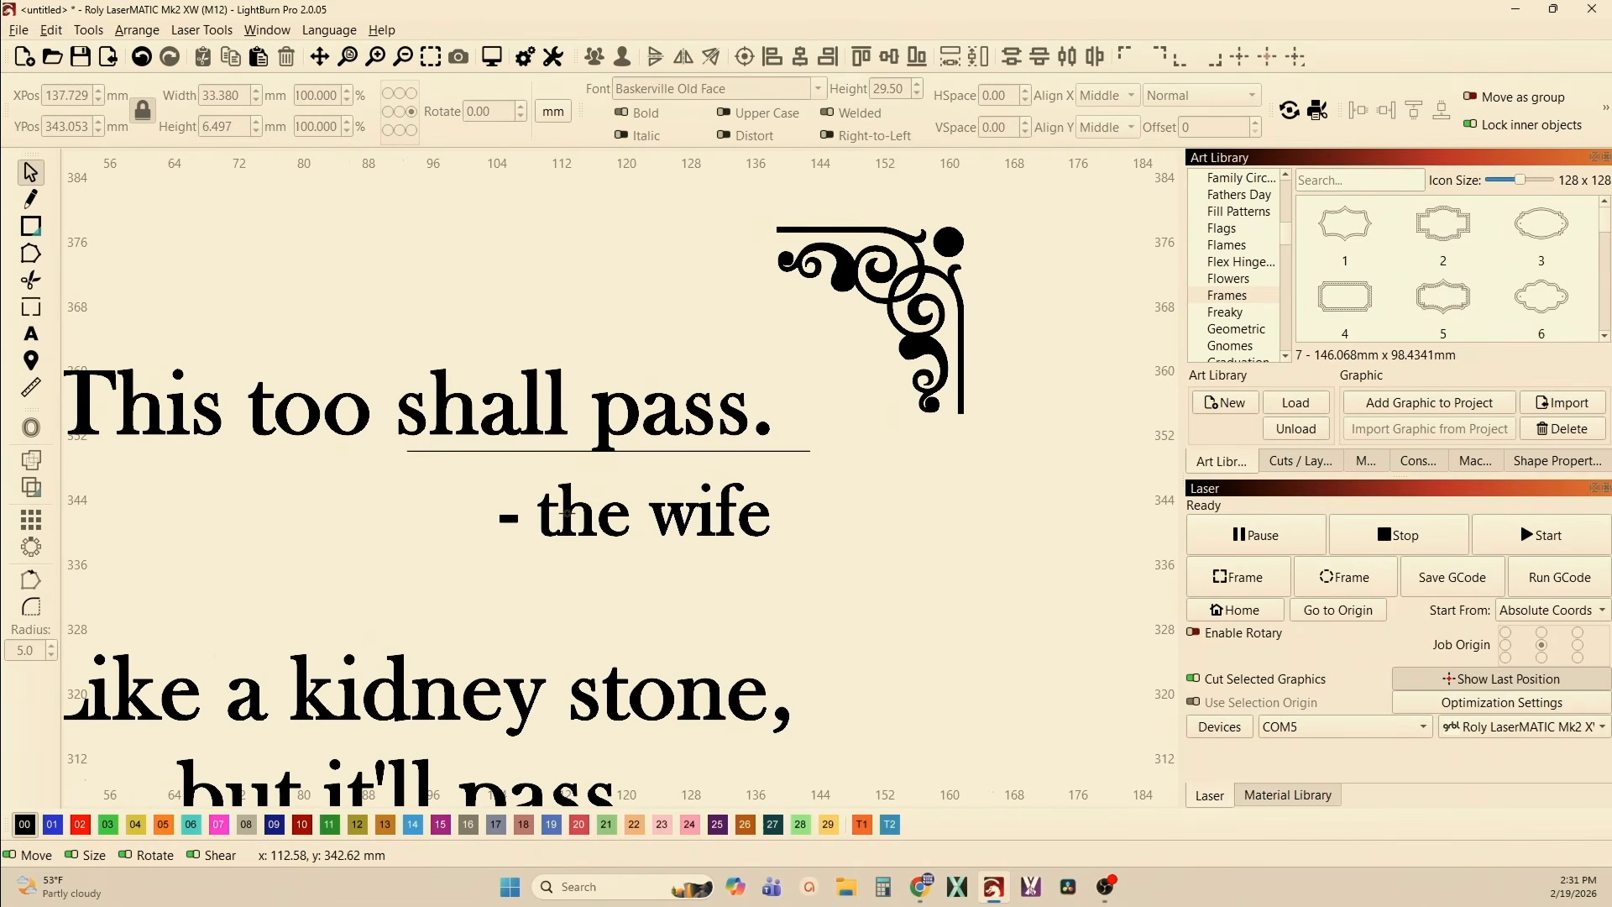
scroll(568, 512, "down", 1)
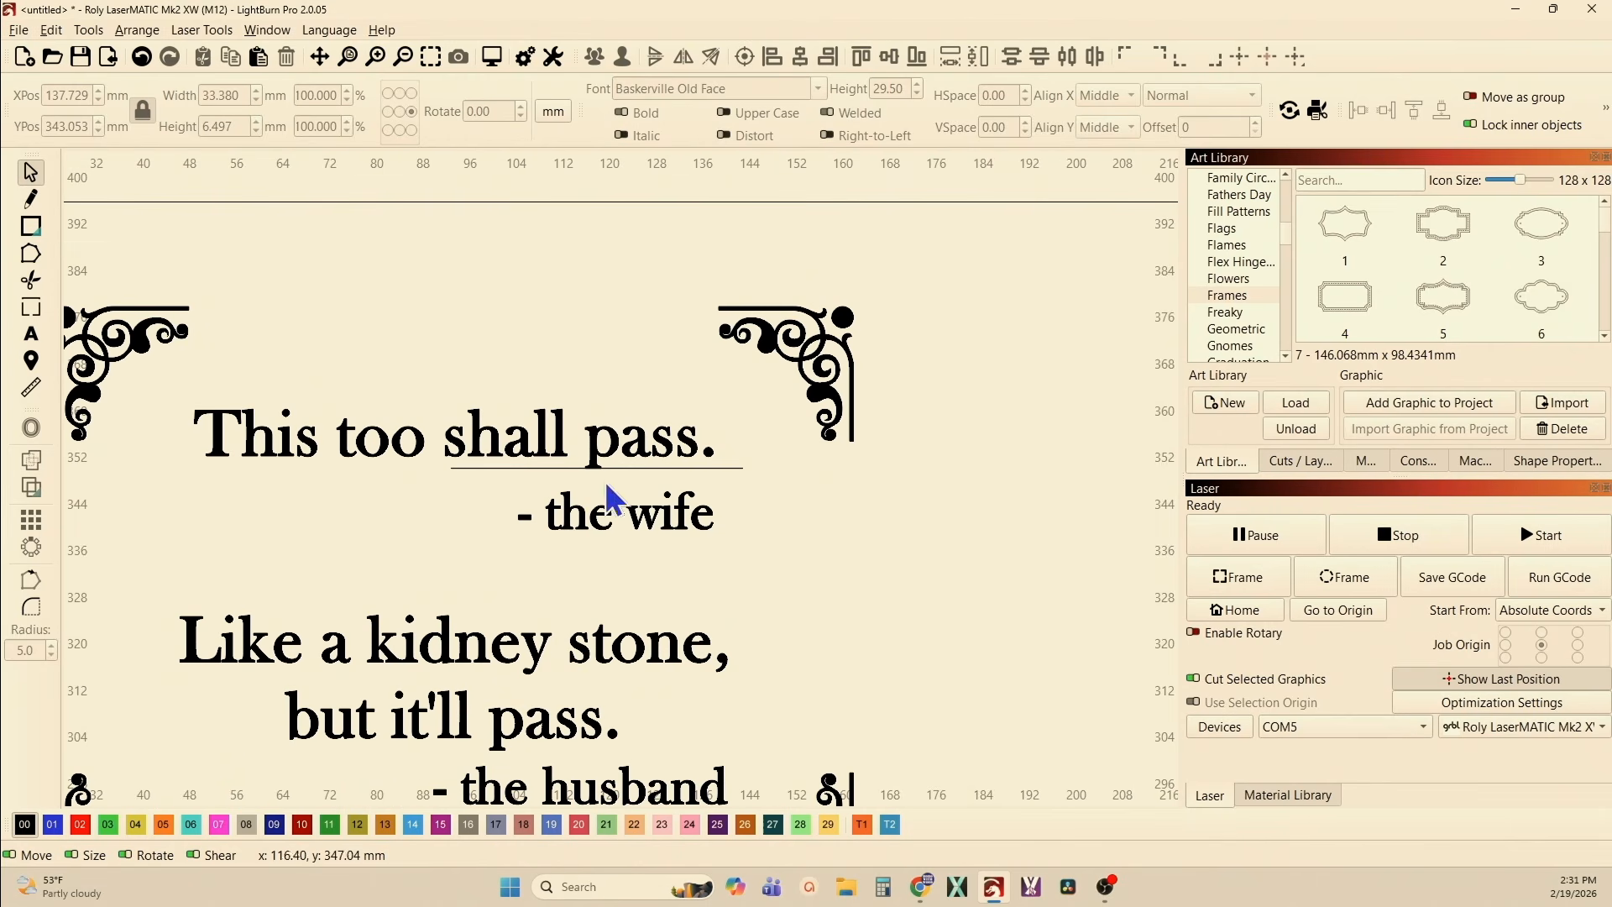
scroll(619, 496, "up", 2)
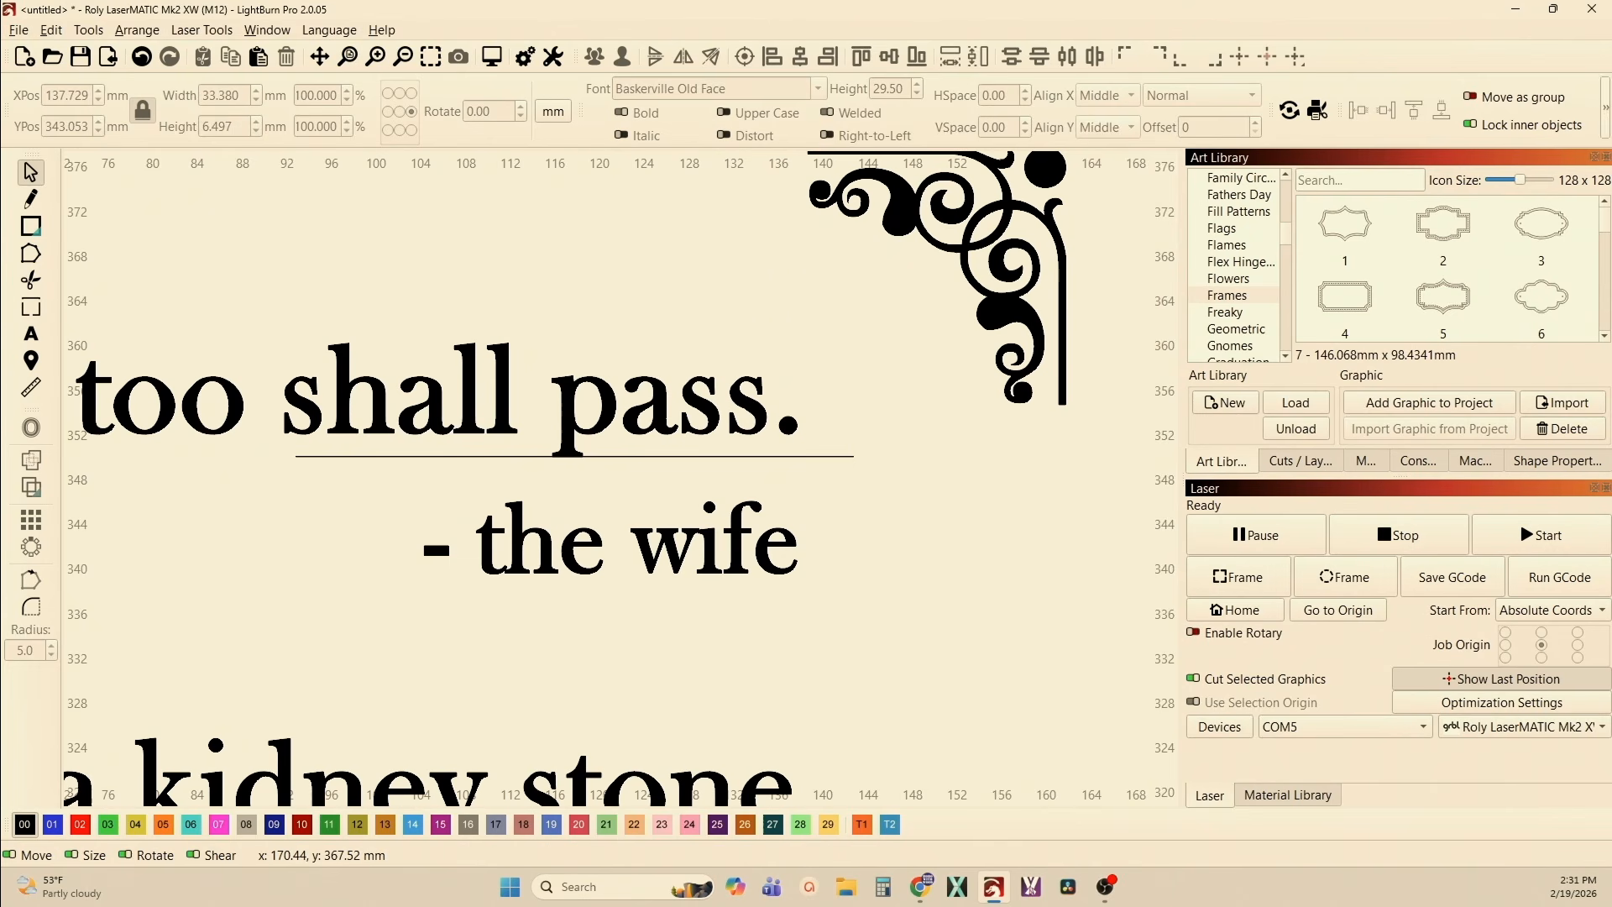
- Move "- the wife" up 1 mm, closer to the horizontal line
left_click(1605, 107)
left_click(618, 539)
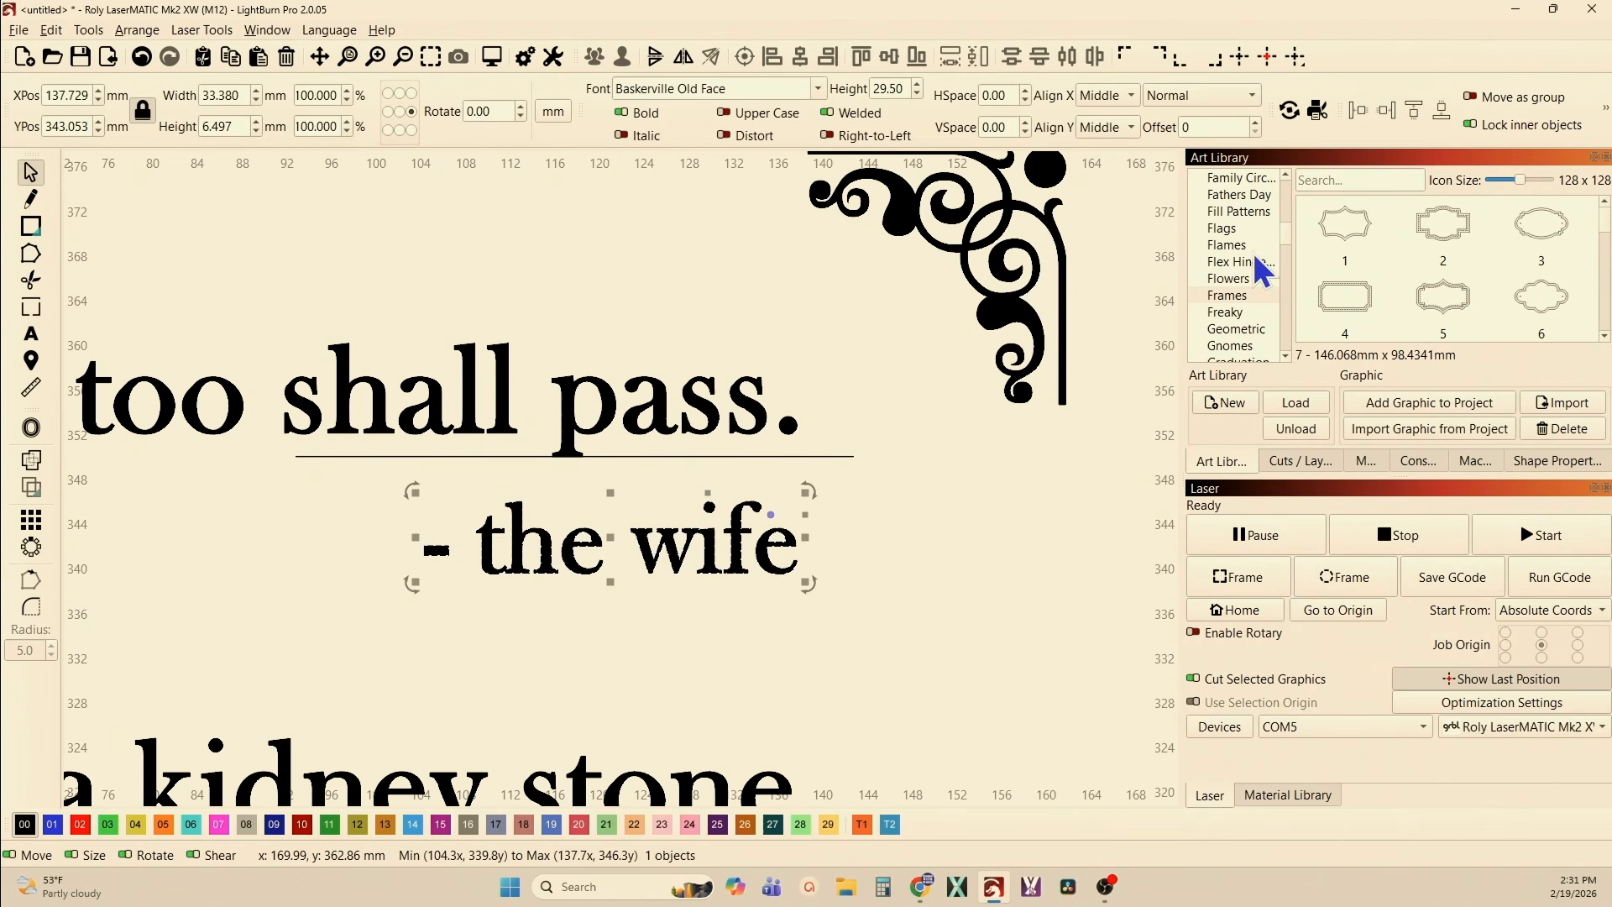
key("Up")
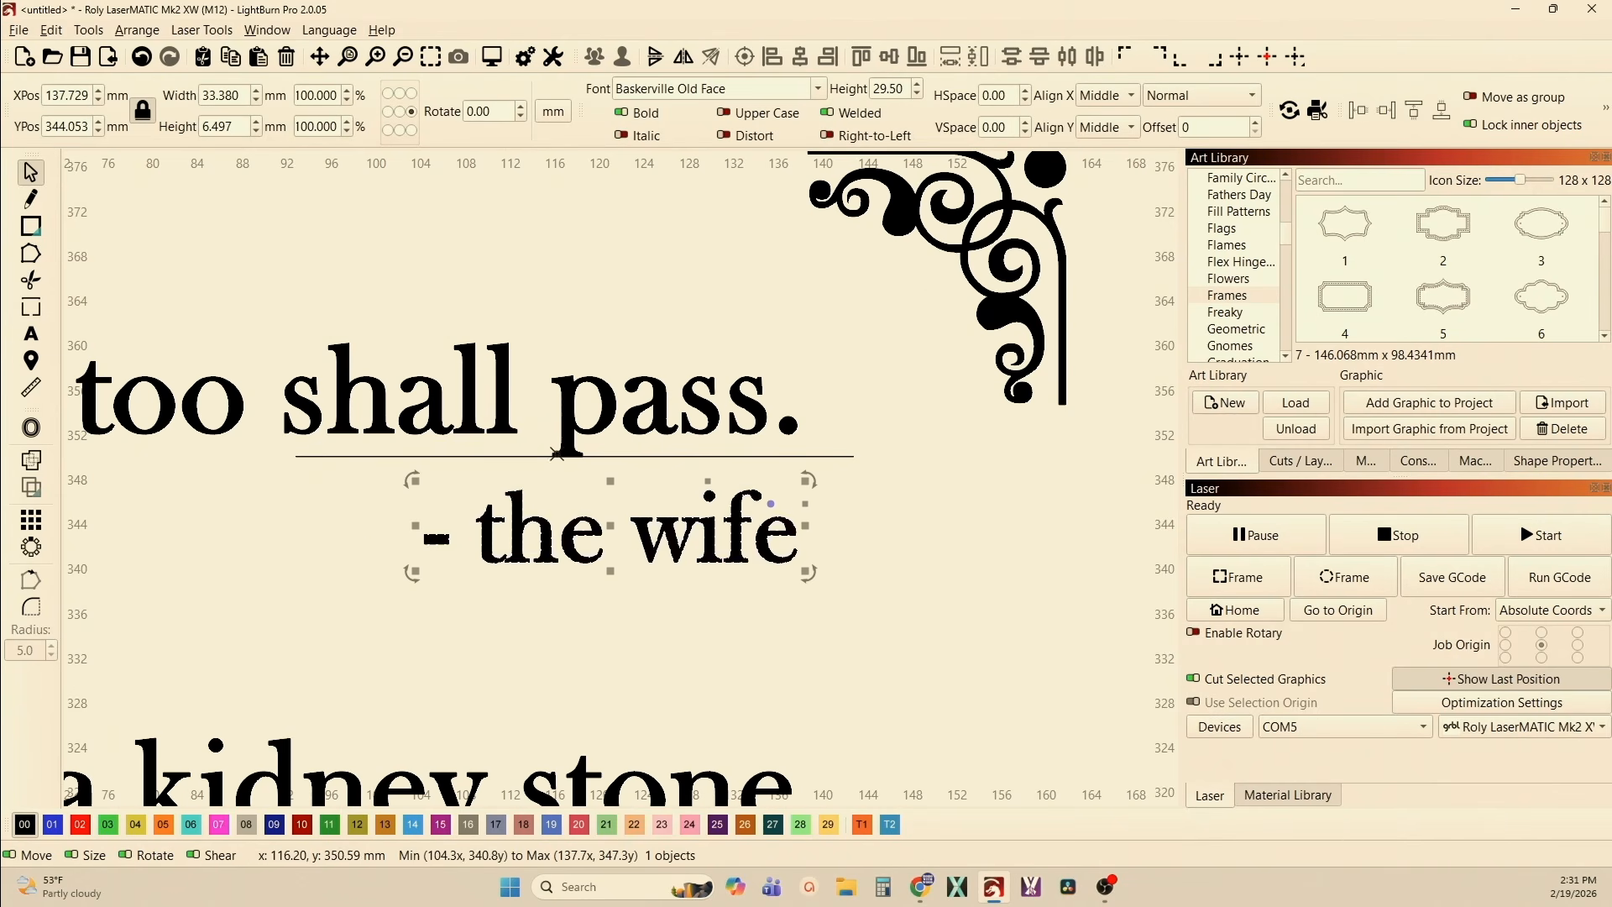
left_click(366, 536)
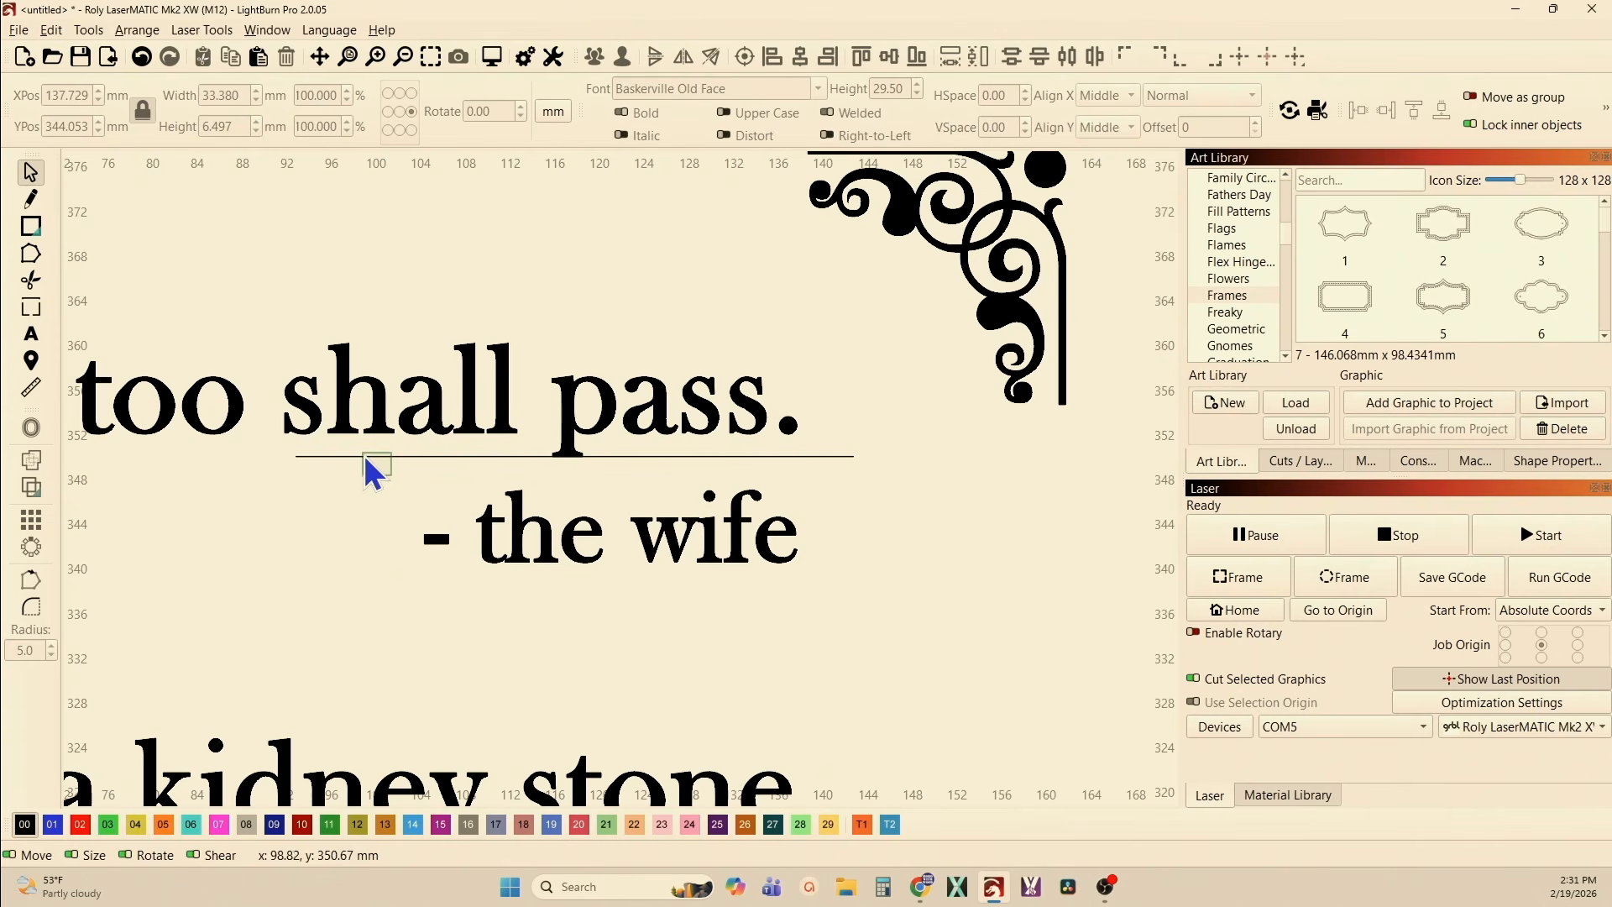
- Move the horizontal line down about 51 mm, placing it between "but it'll pass." and "- the husband"
left_click(367, 460)
scroll(382, 504, "down", 2)
scroll(403, 638, "down", 2)
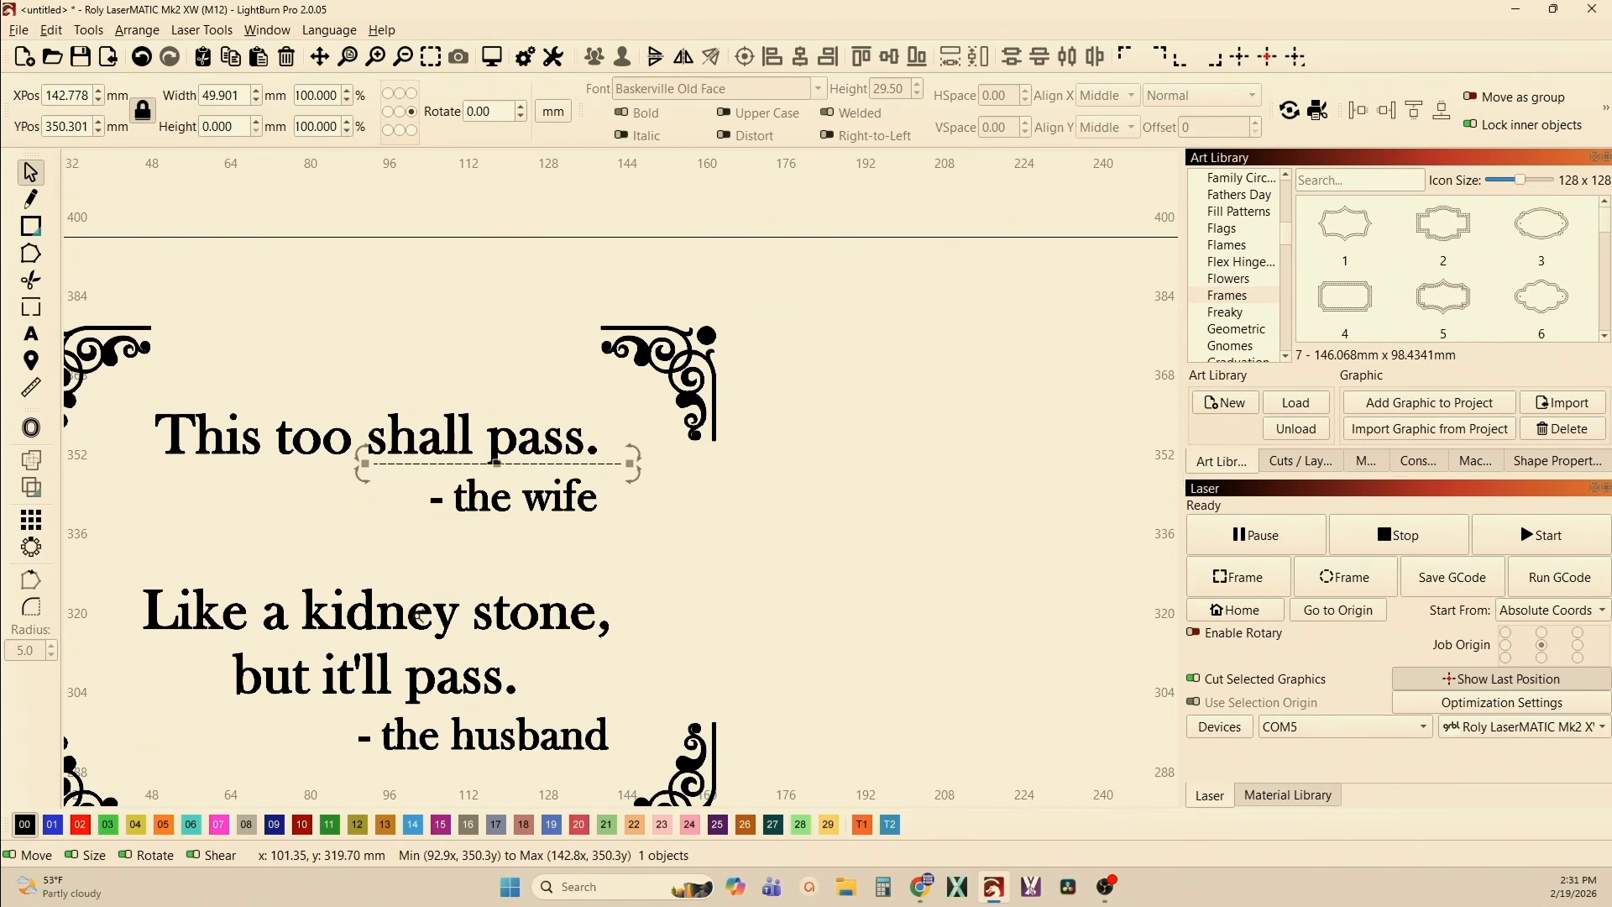
key("Down")
key("Down")
key("Down")
key("Down")
key("Down")
key("Down")
key("Down")
key("Down")
key("Down")
key("Down")
key("Down")
key("Down")
key("Down")
key("Down")
key("Down")
key("Down")
key("Down")
key("Down")
key("Down")
key("Down")
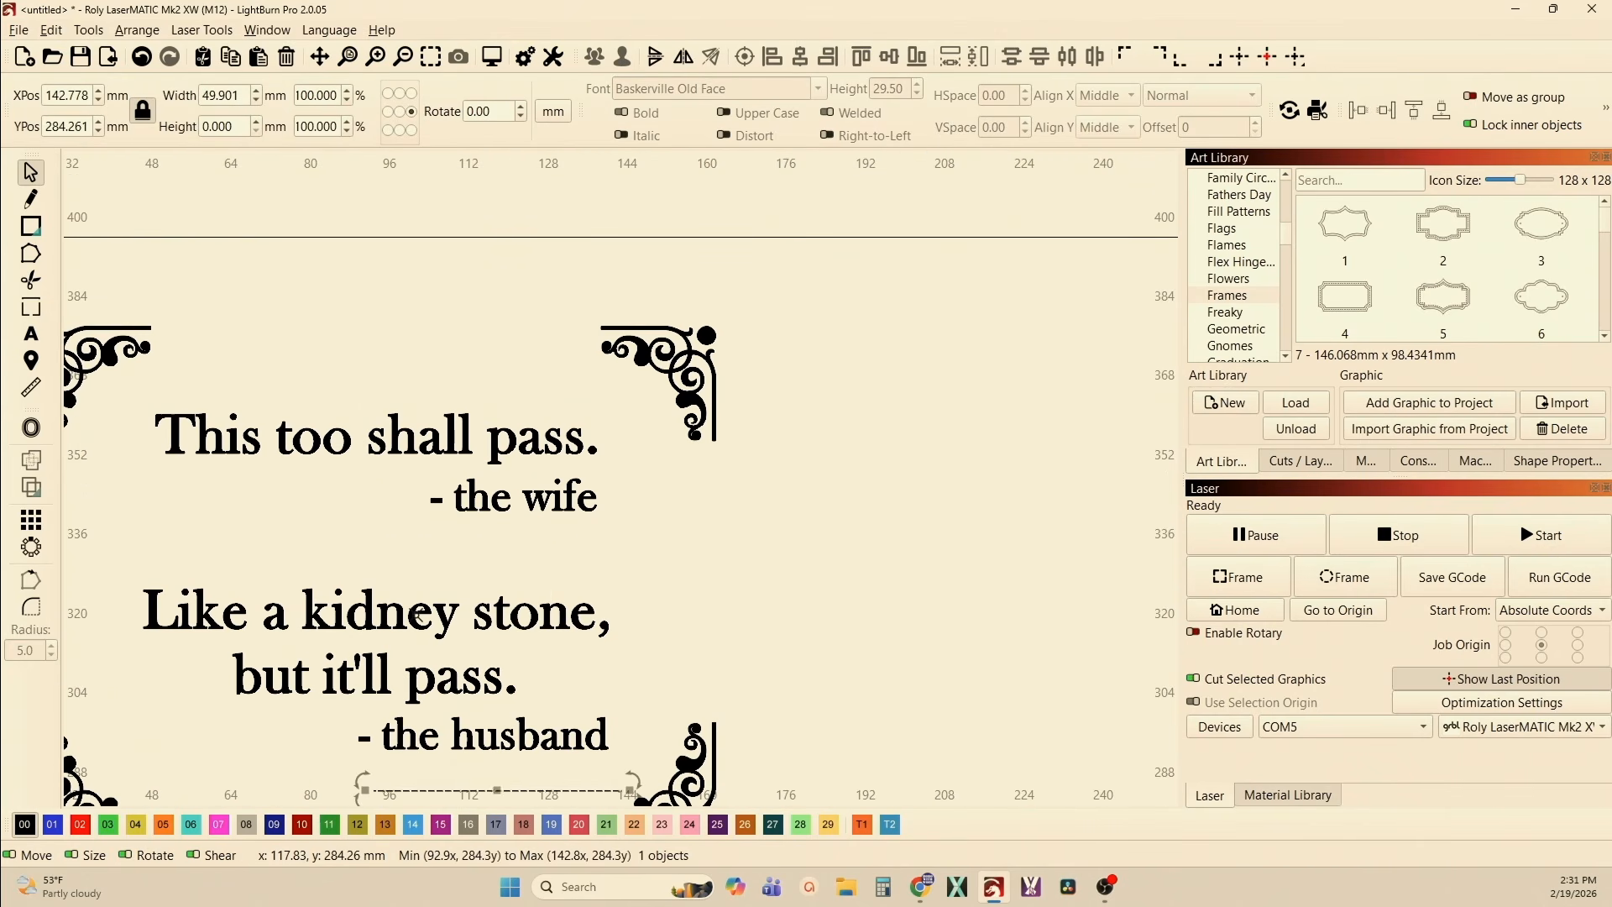
key("Up")
key("Up")
key("Up")
key("Up")
key("Up")
key("Up")
scroll(302, 697, "up", 3)
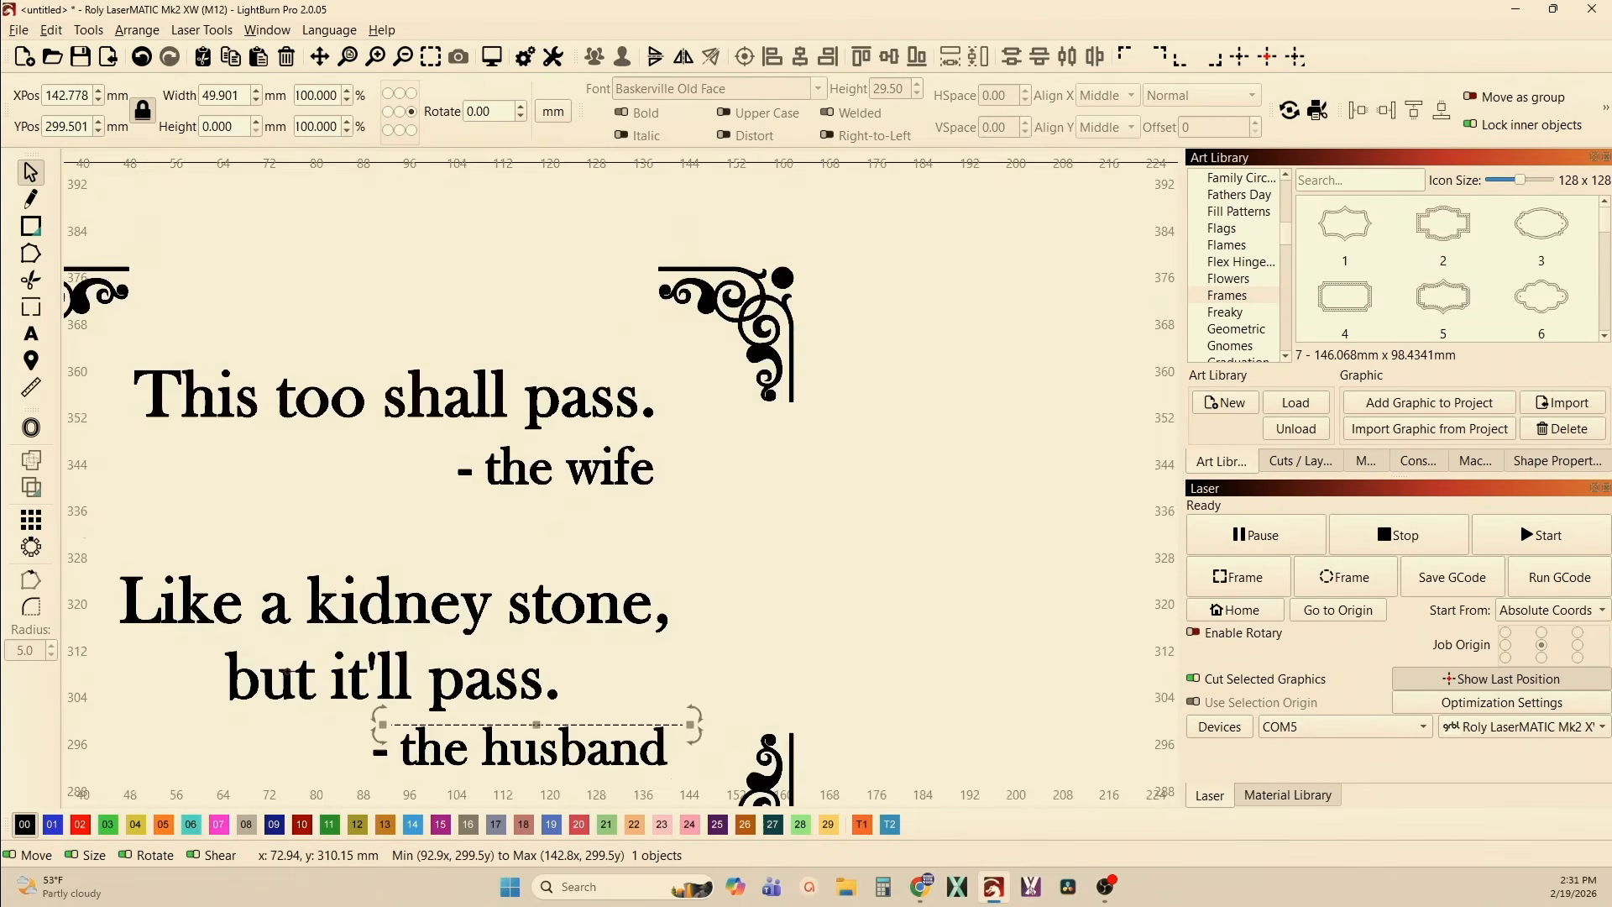
- Align the horizontal line with the bottom edge of the quote "Like a kidney stone, but it'll pass."
left_click(253, 549, "shift")
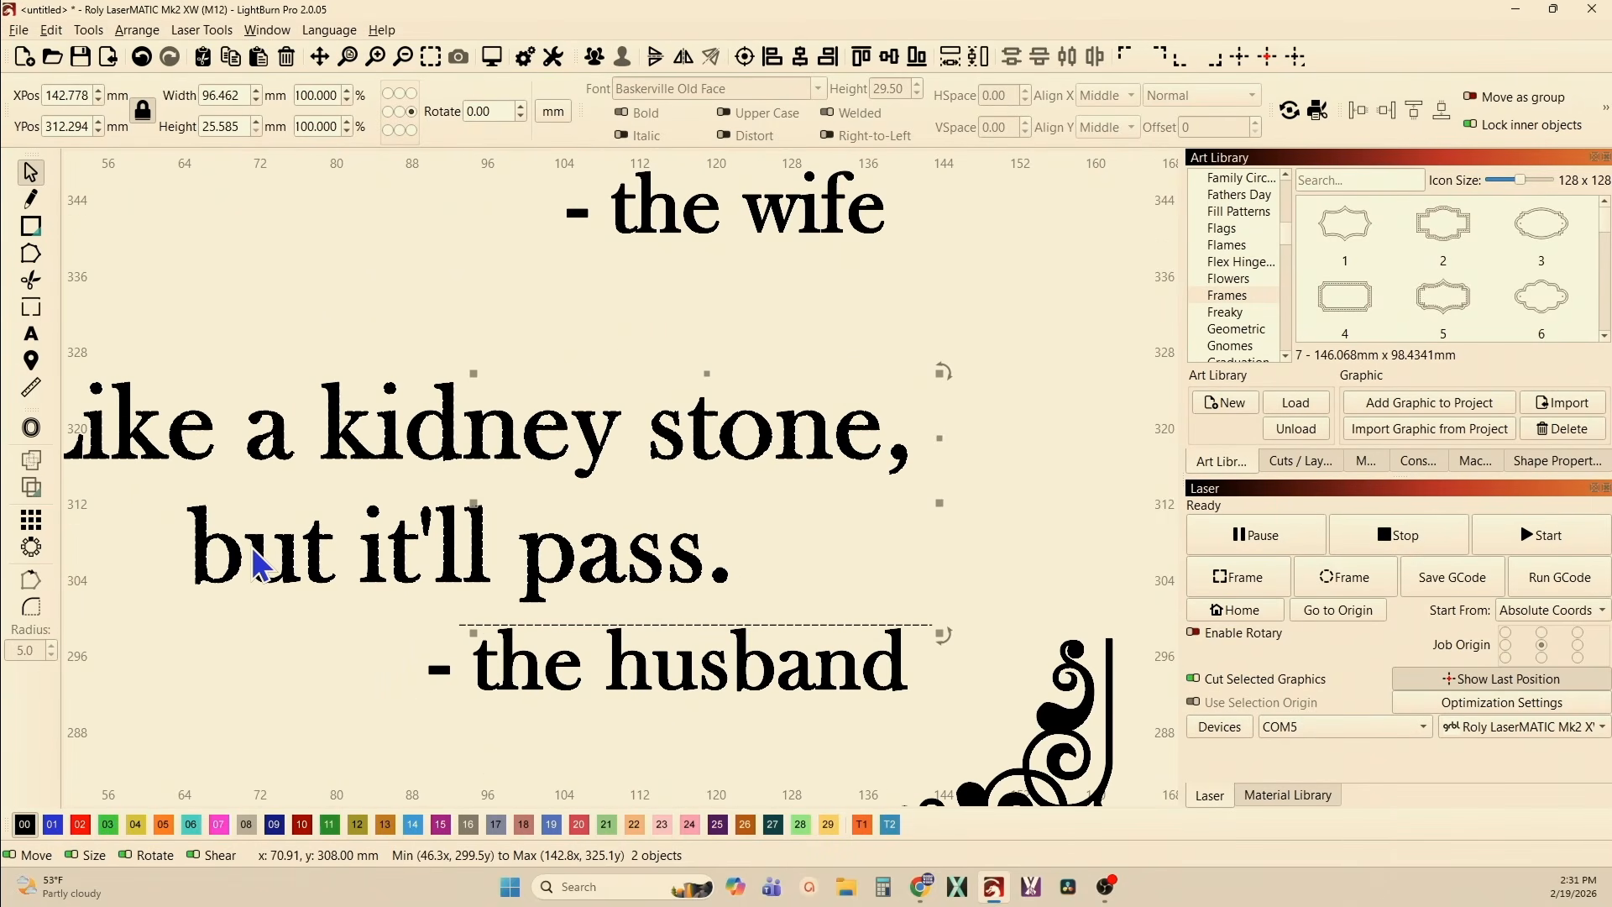
key("Up")
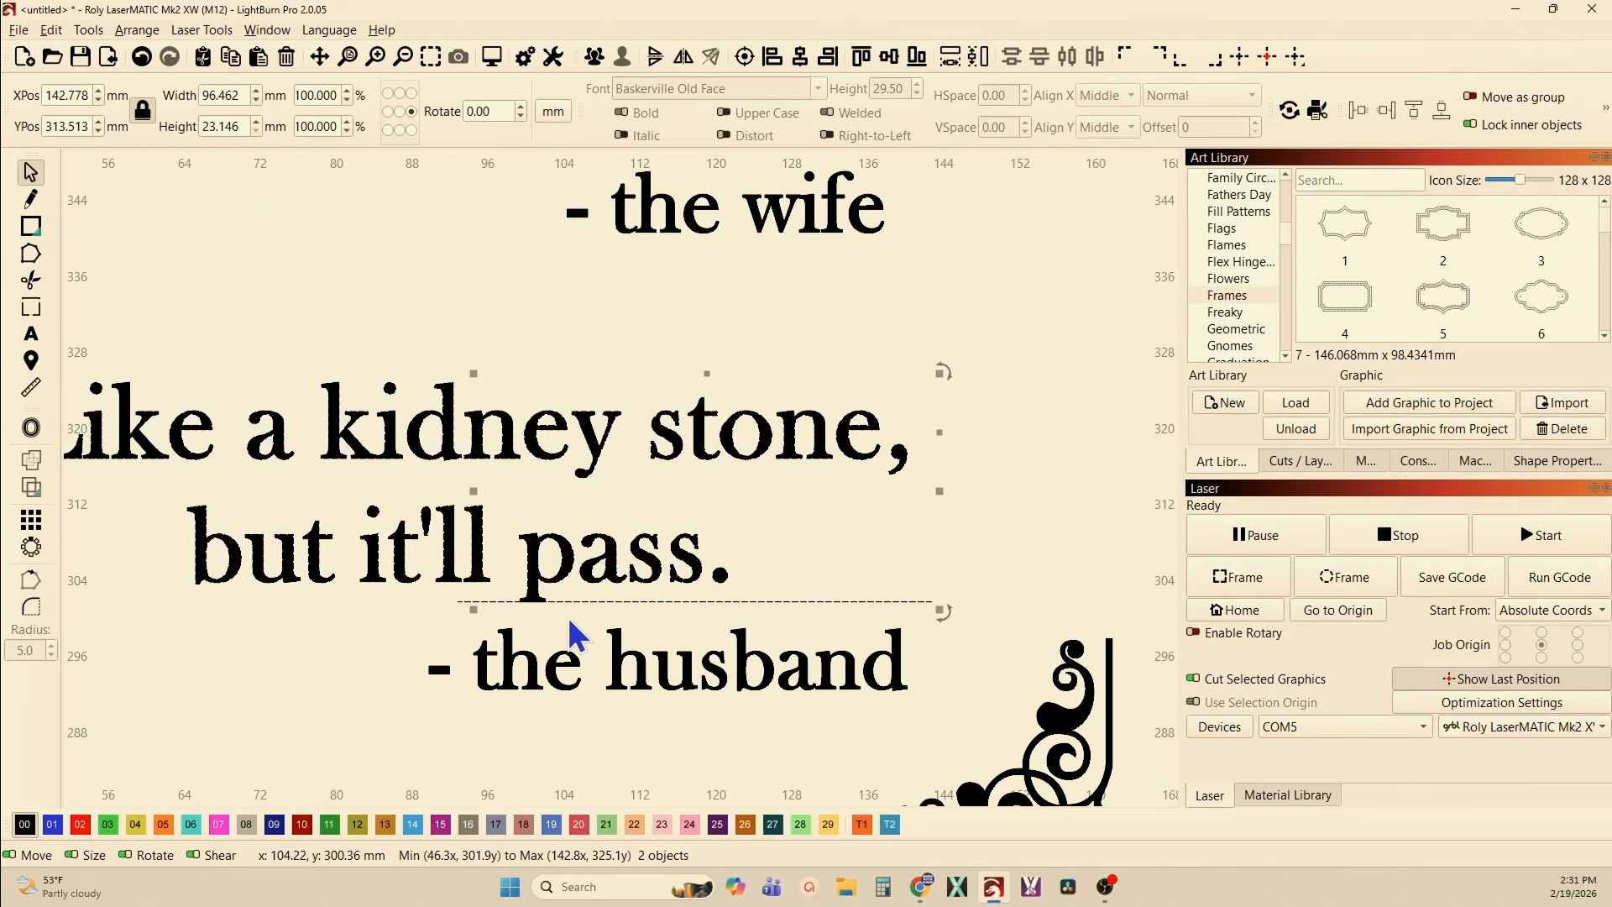
scroll(537, 635, "down", 2)
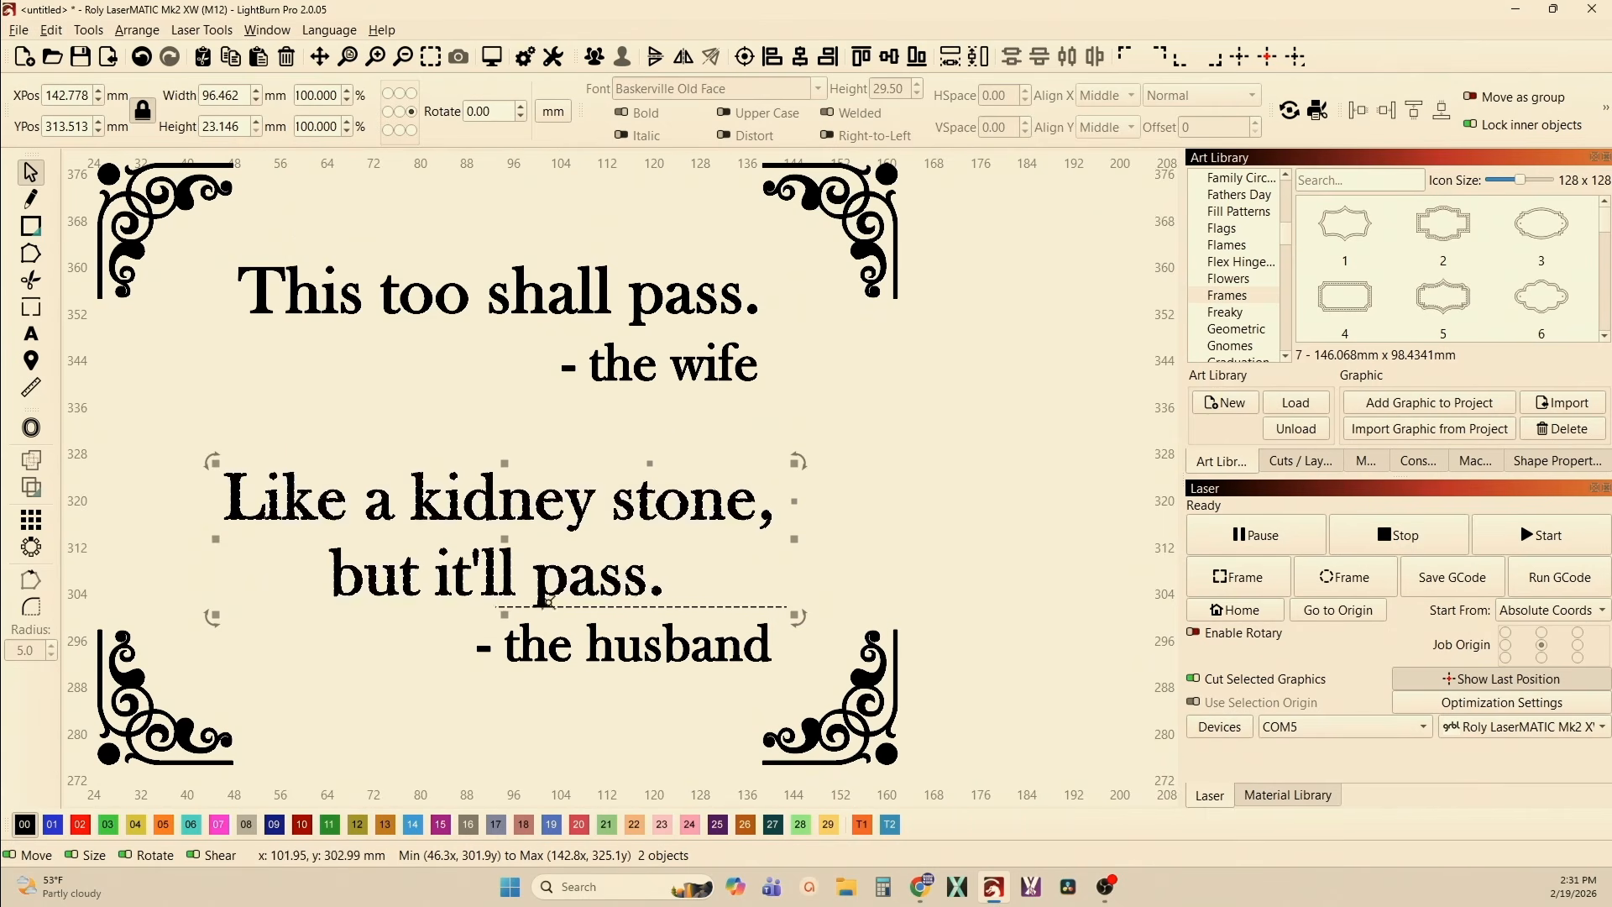
scroll(578, 567, "up", 3)
scroll(578, 567, "down", 1)
- Right-align "- the husband" and "- the wife" with the upper quote "This too shall pass."
left_click(590, 336)
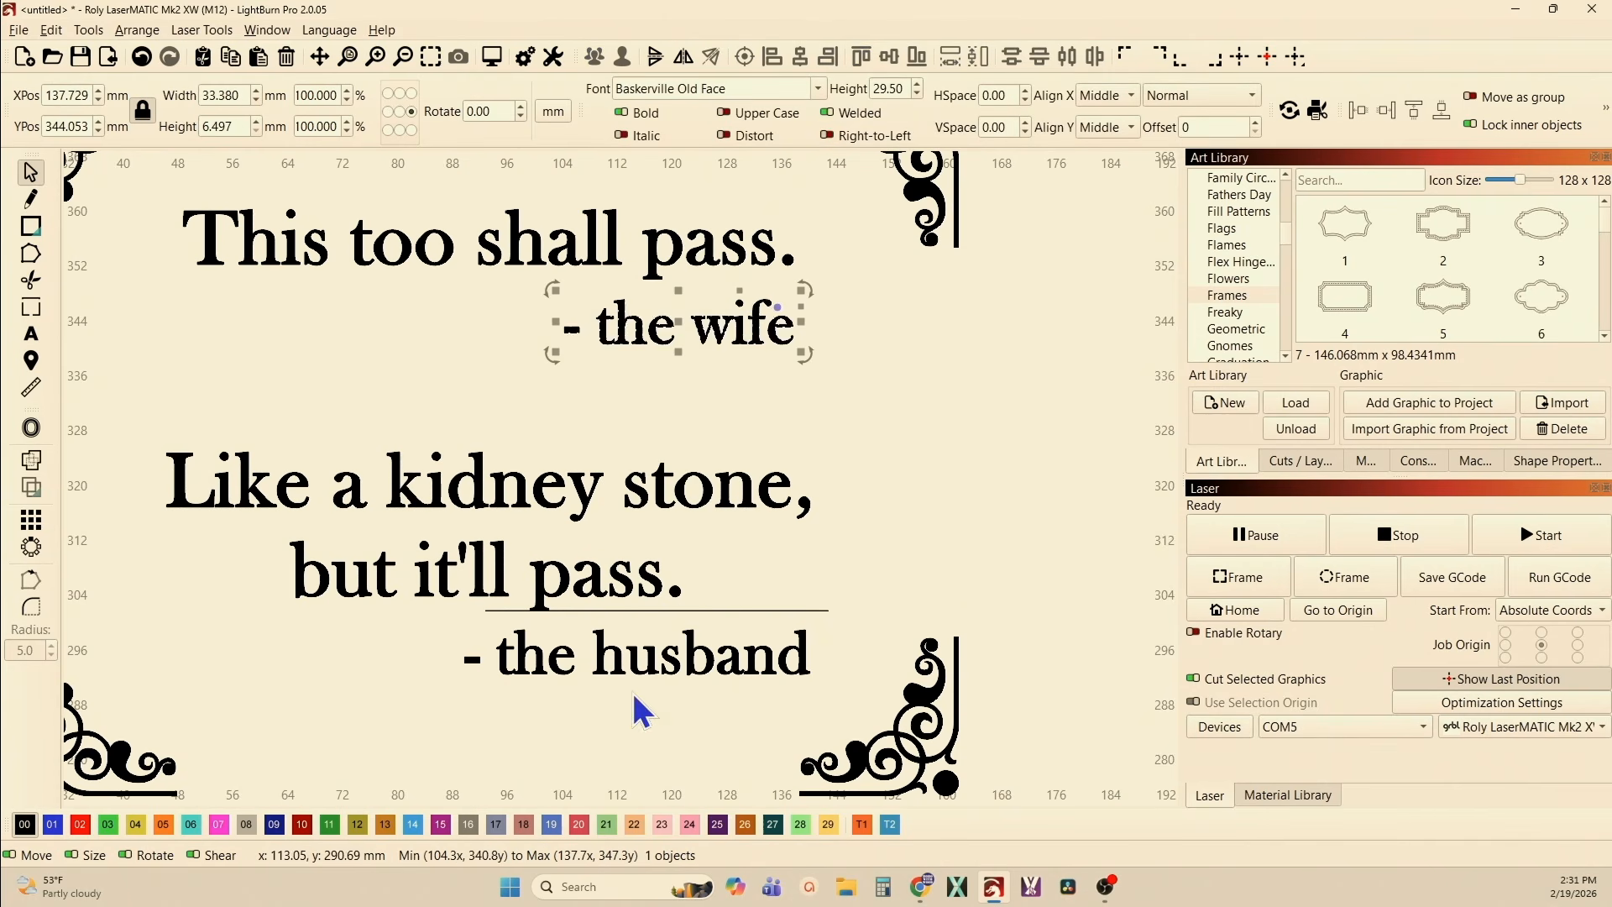
left_click(578, 662)
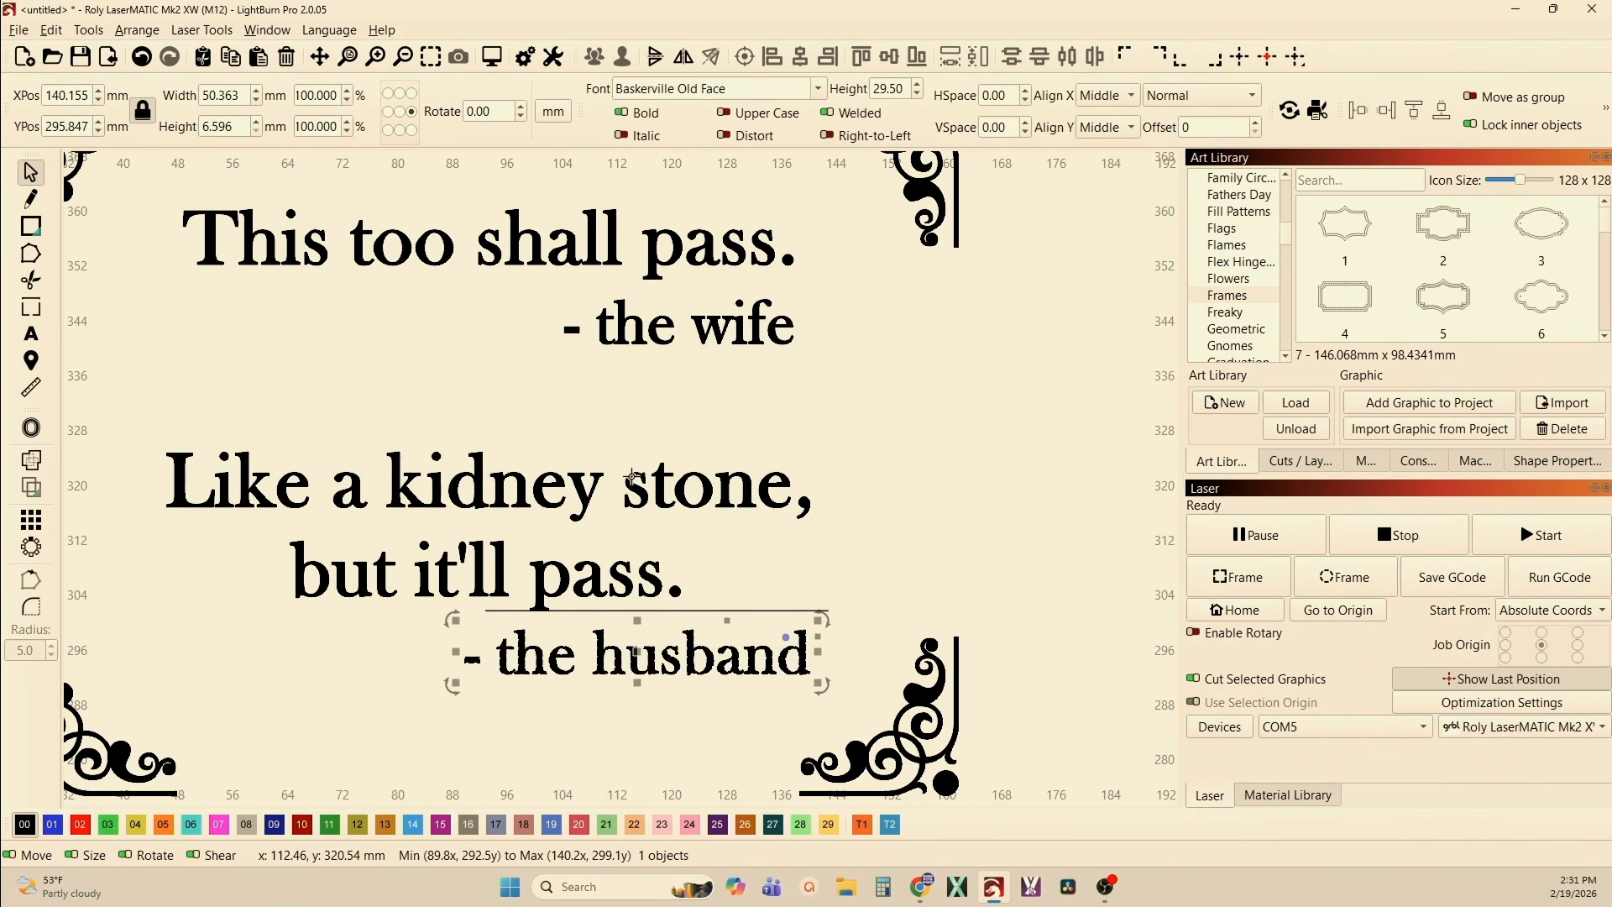
left_click(578, 341, "shift")
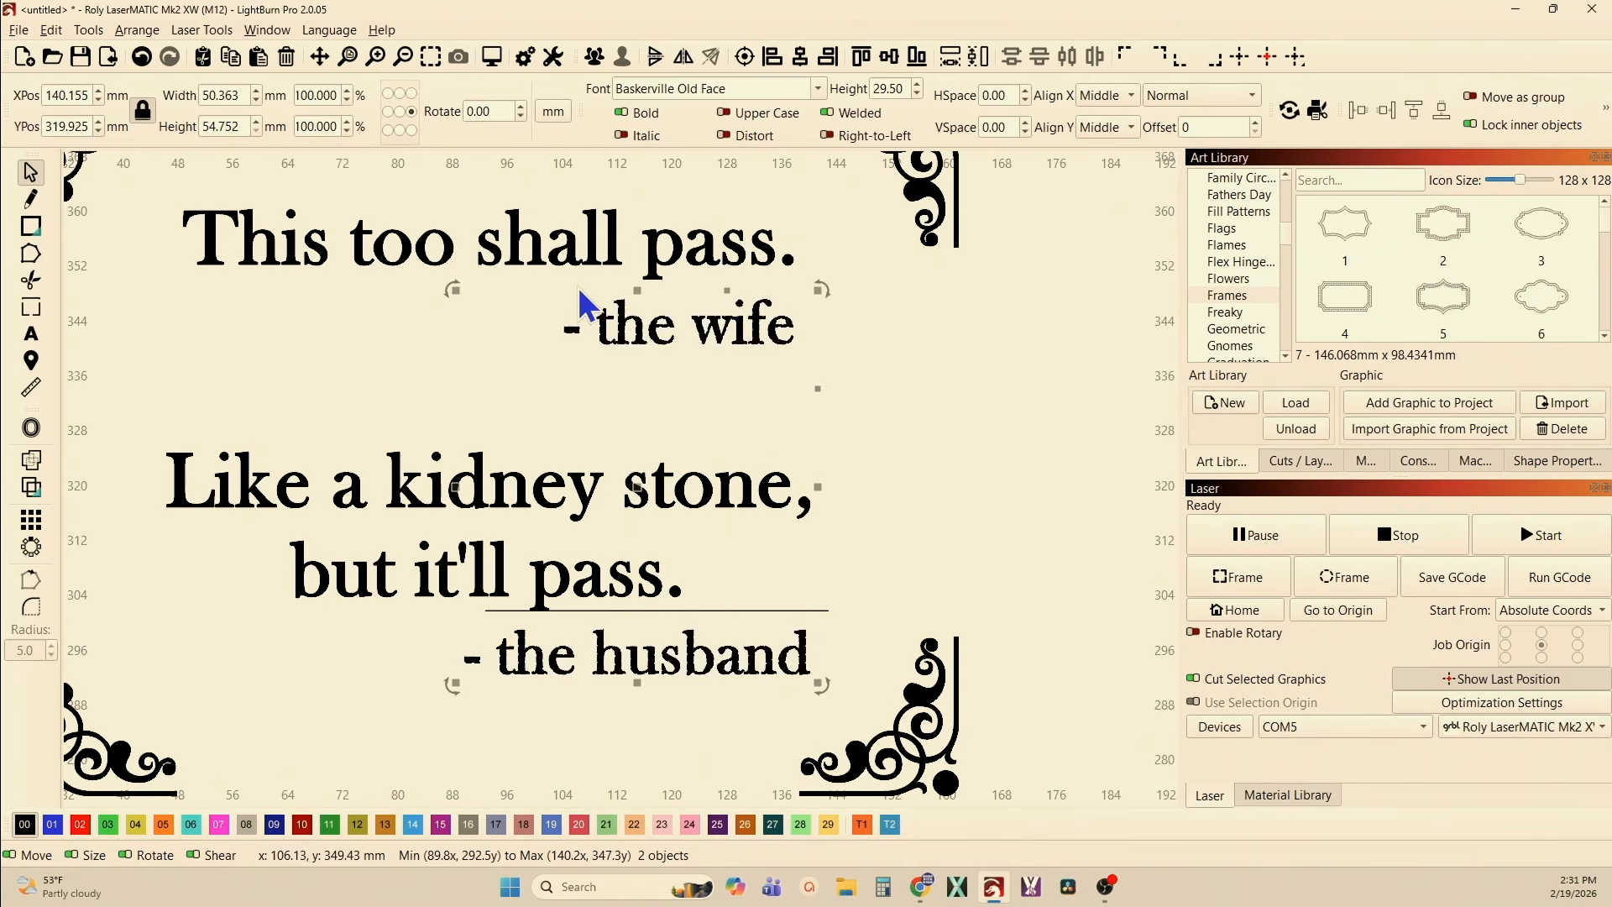
left_click(510, 252, "shift")
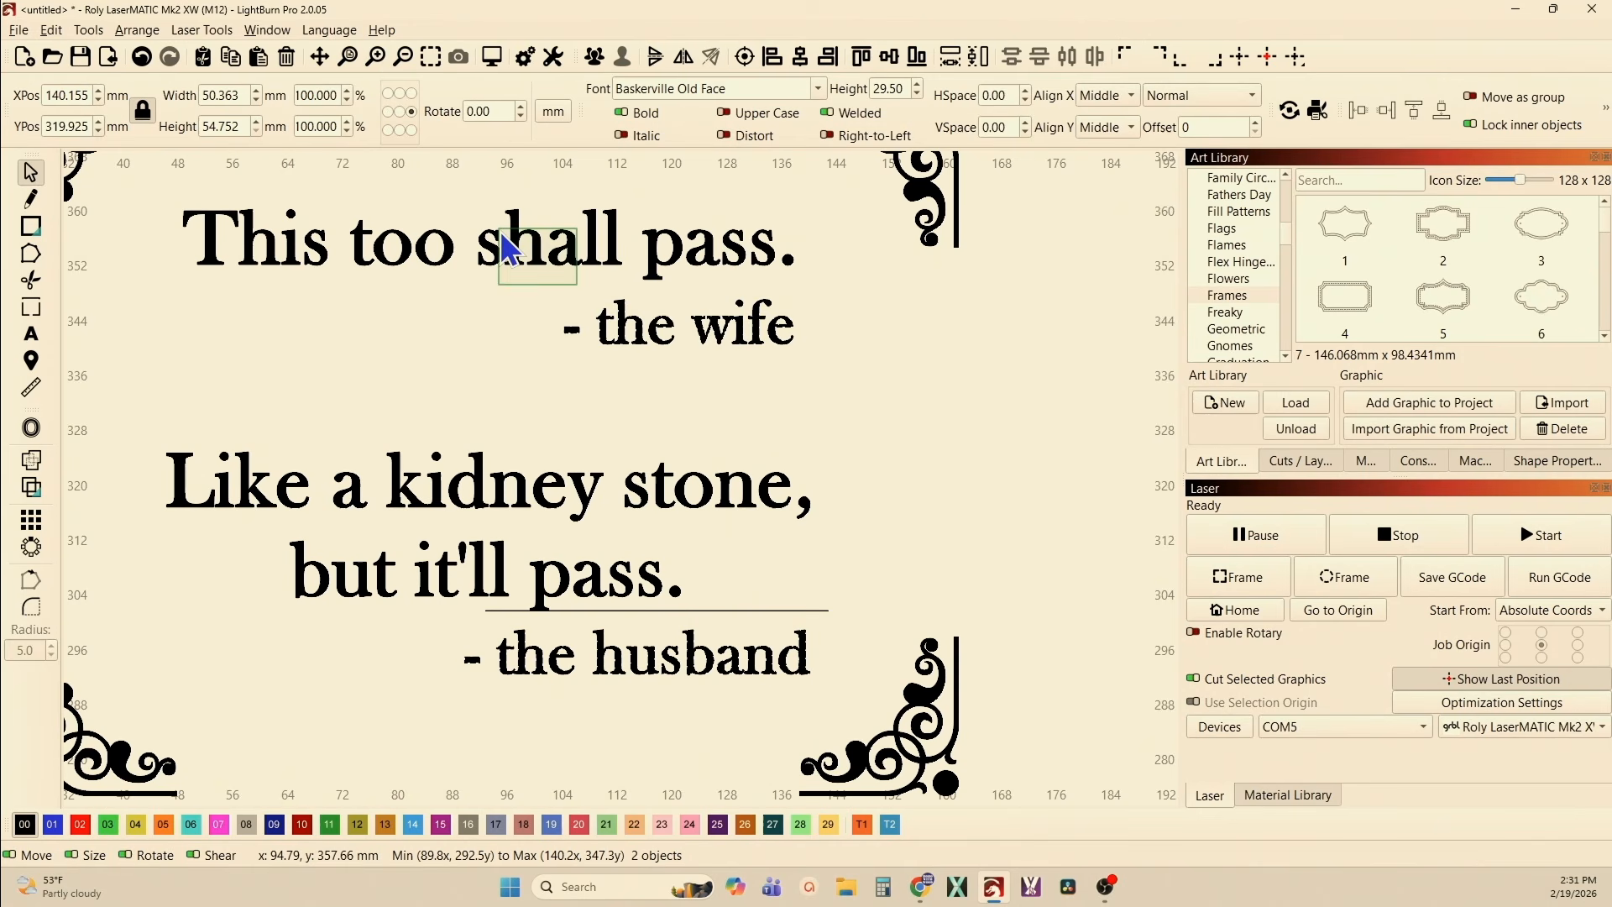
left_click(829, 59)
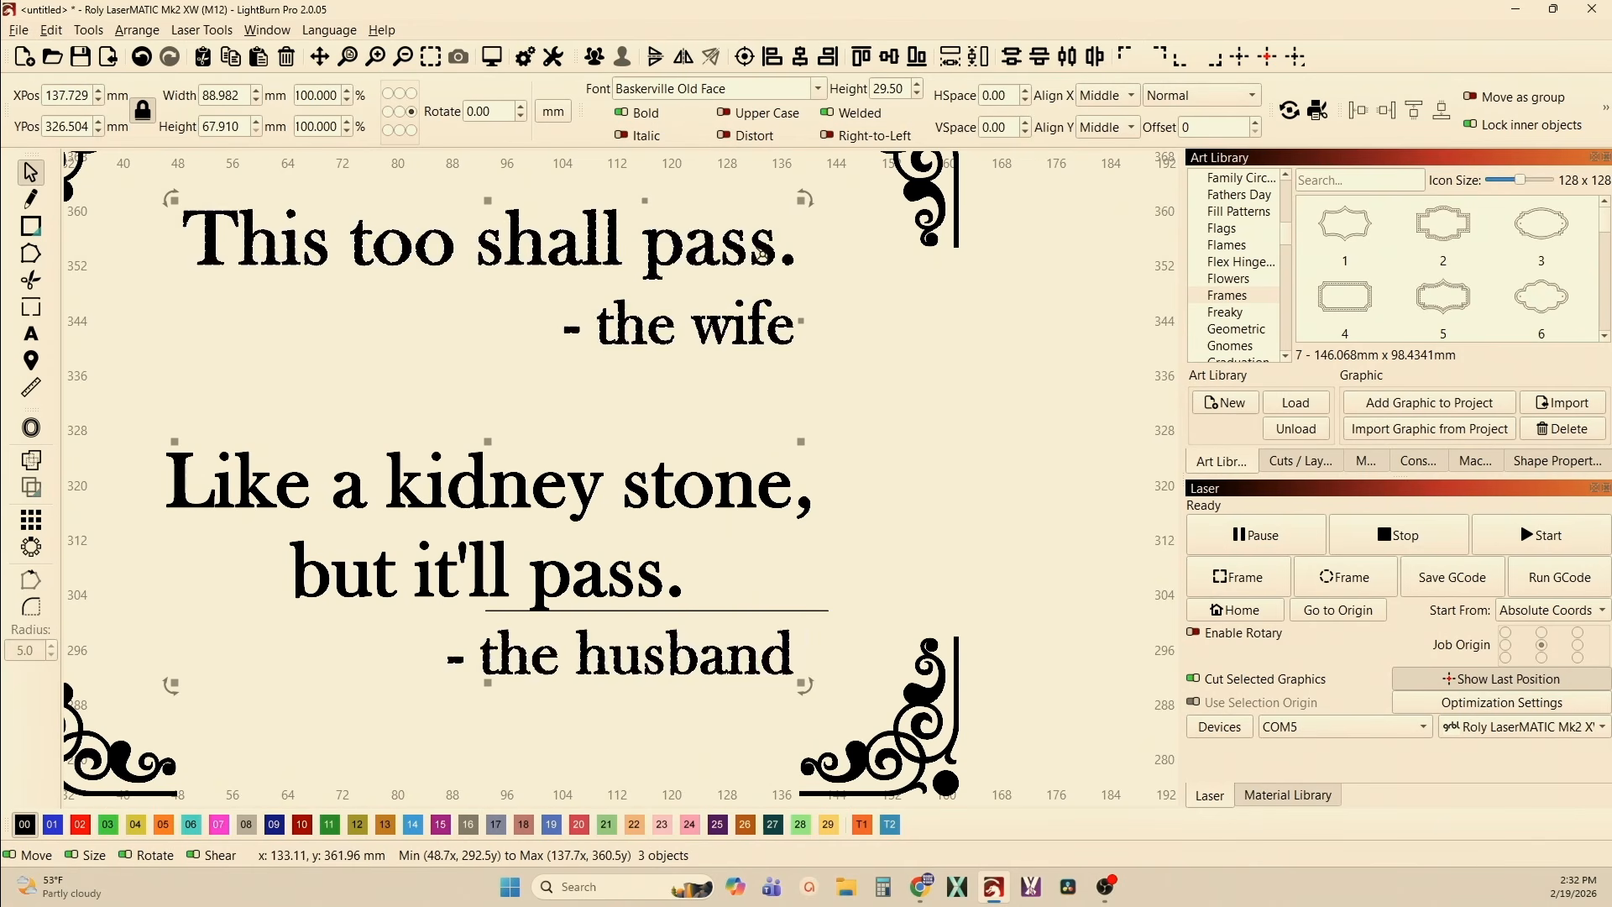
left_click(804, 432)
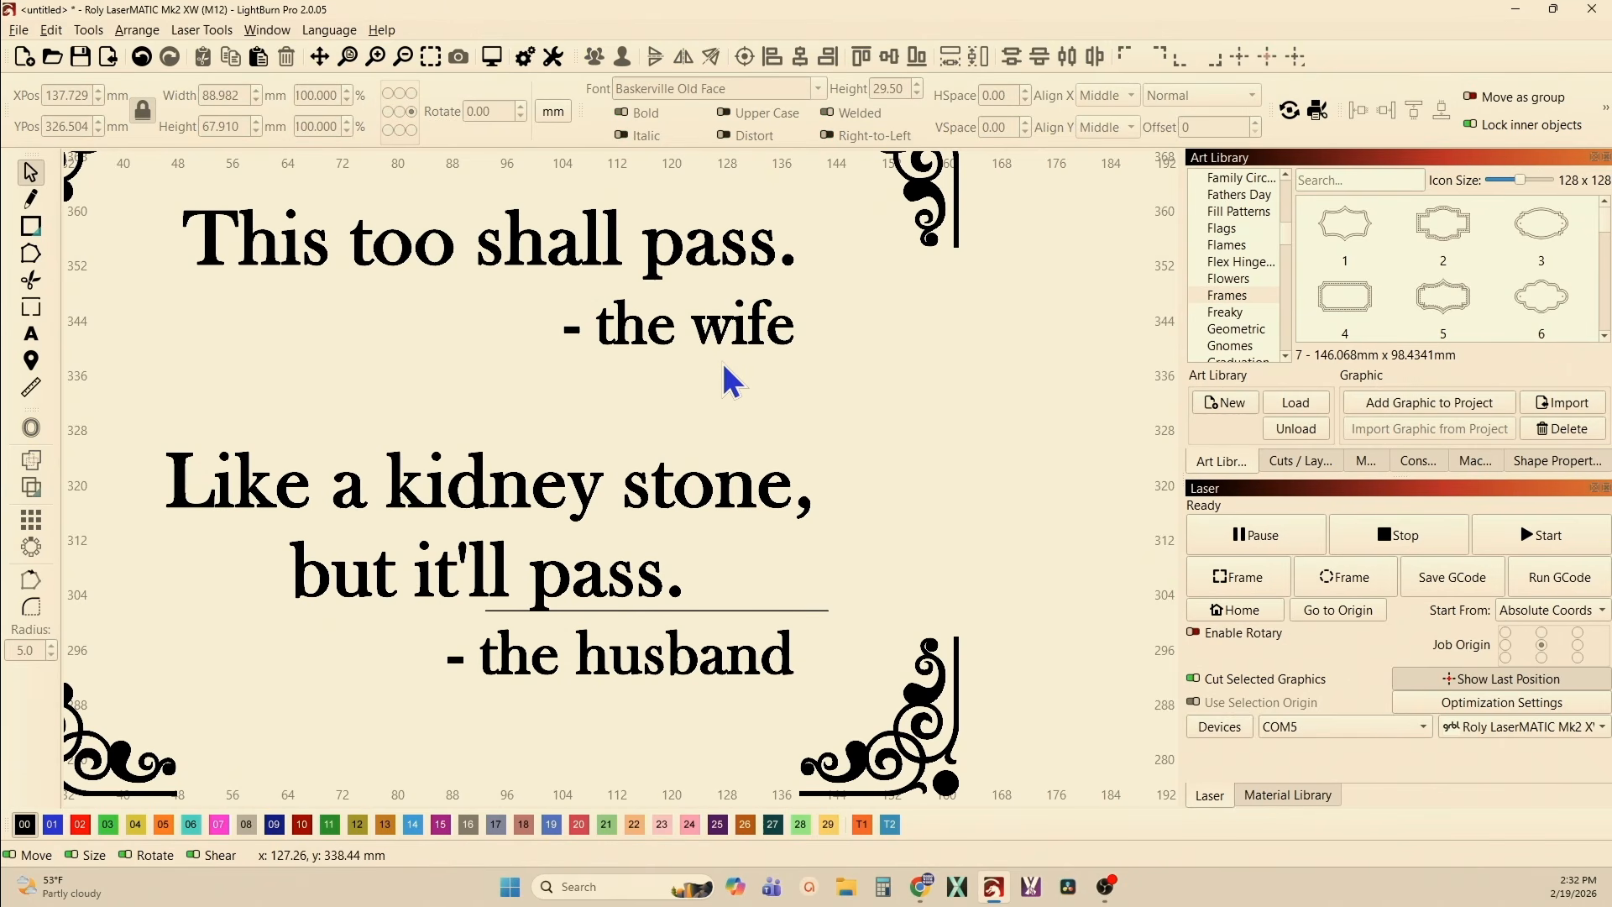
- Right-align each attribution with its own quote: "- the wife" with "This too shall pass." and "- the husband" with "Like a kidney stone, but it'll pass."
left_click(720, 324)
left_click(708, 257, "shift")
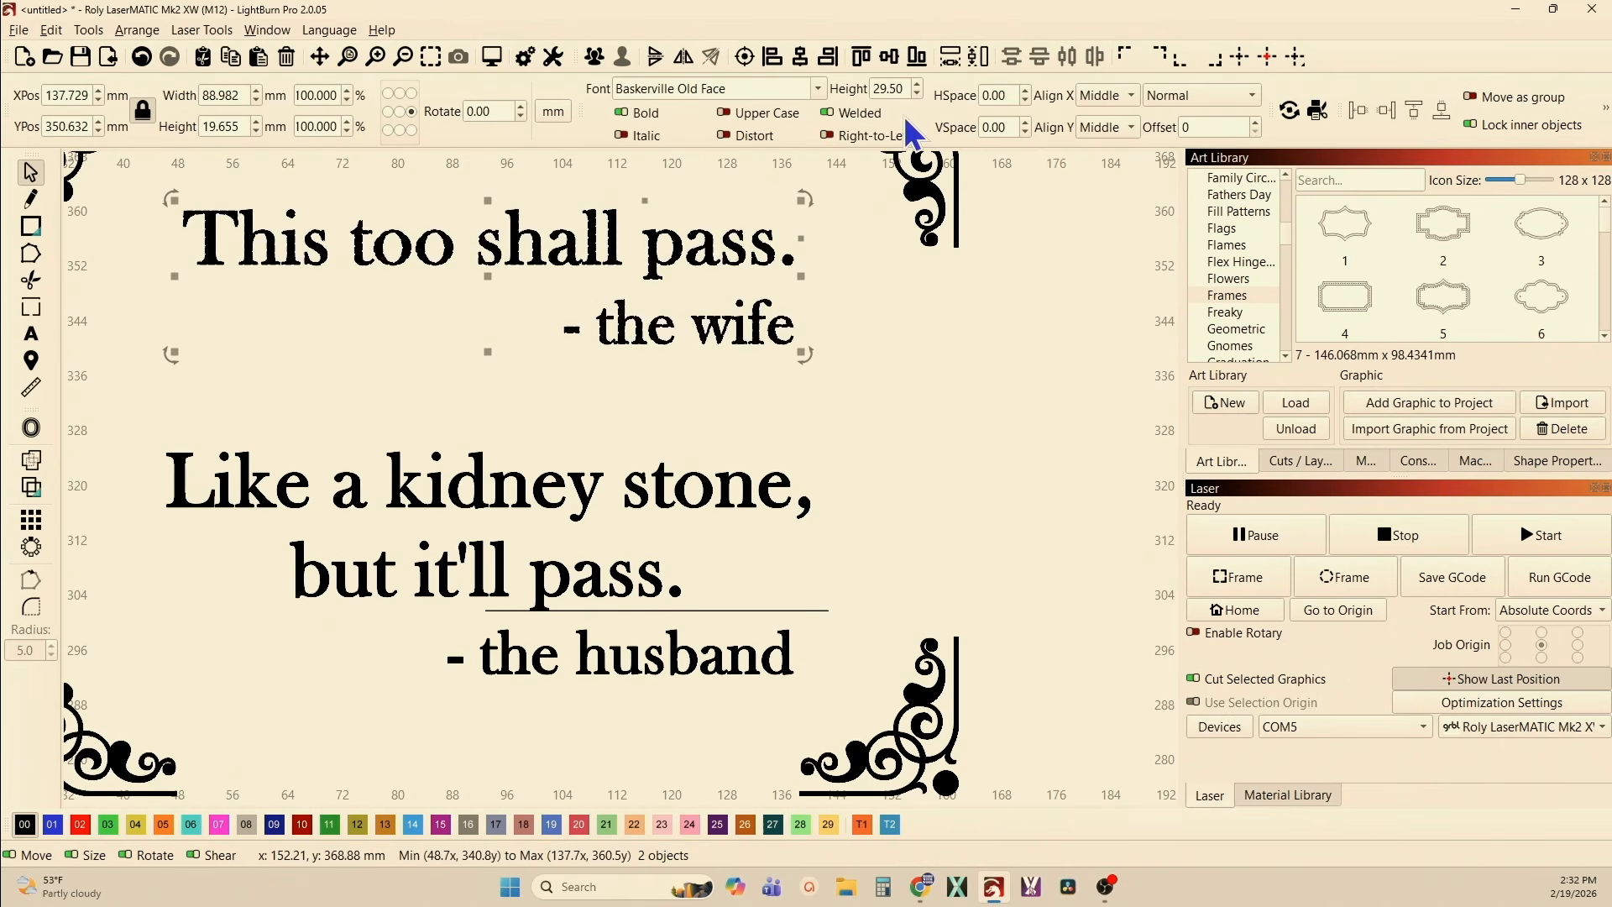
left_click(832, 409)
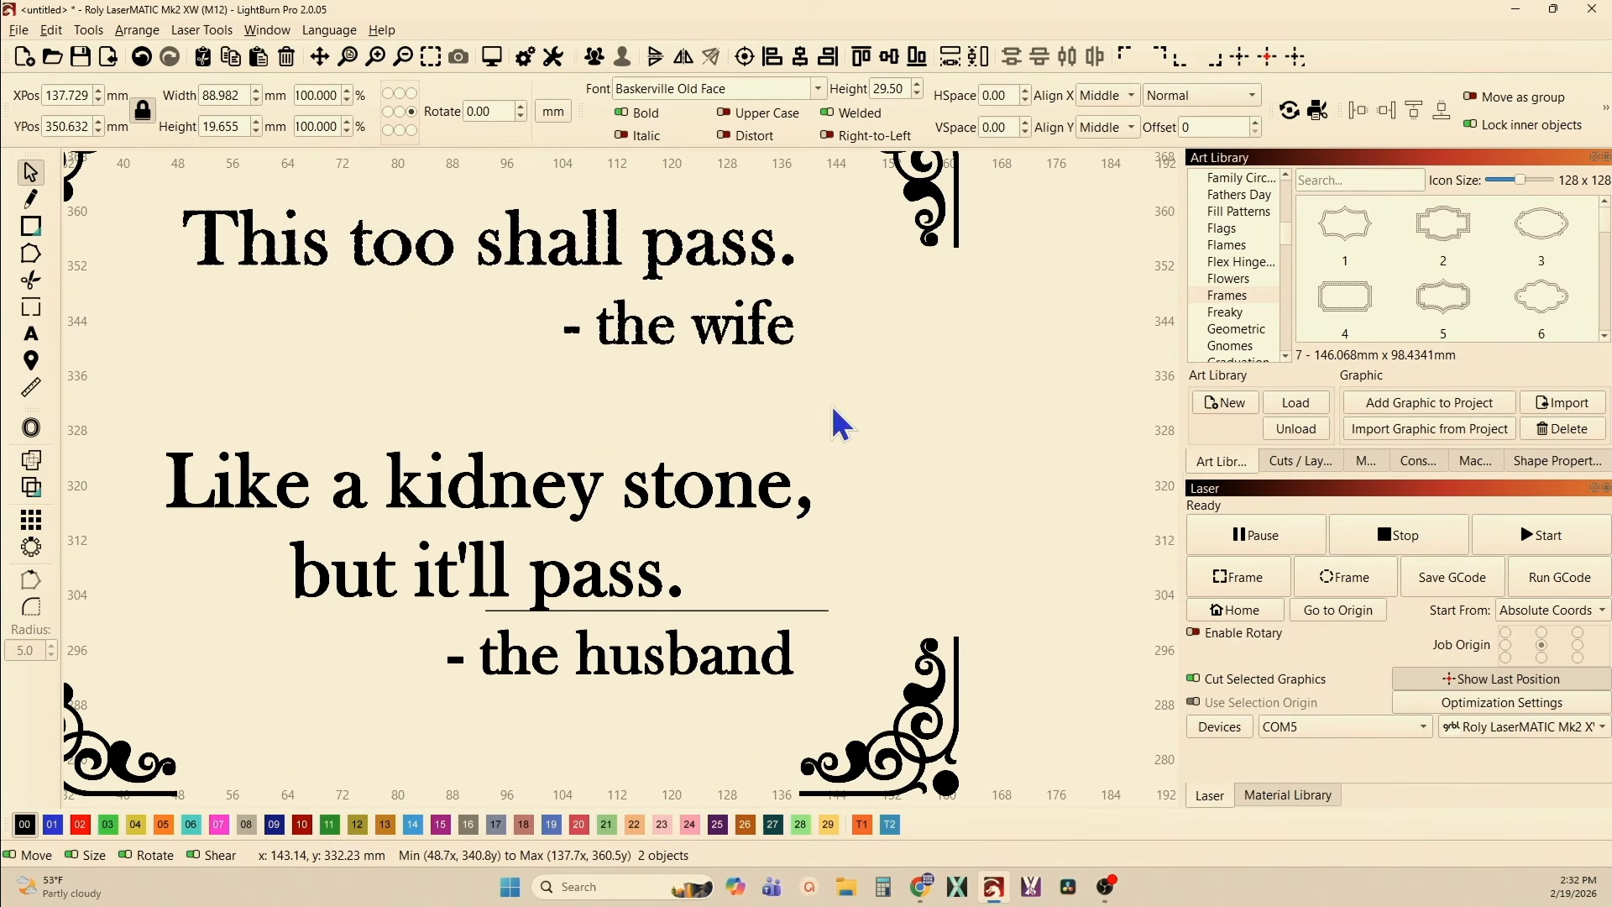
left_click(738, 642)
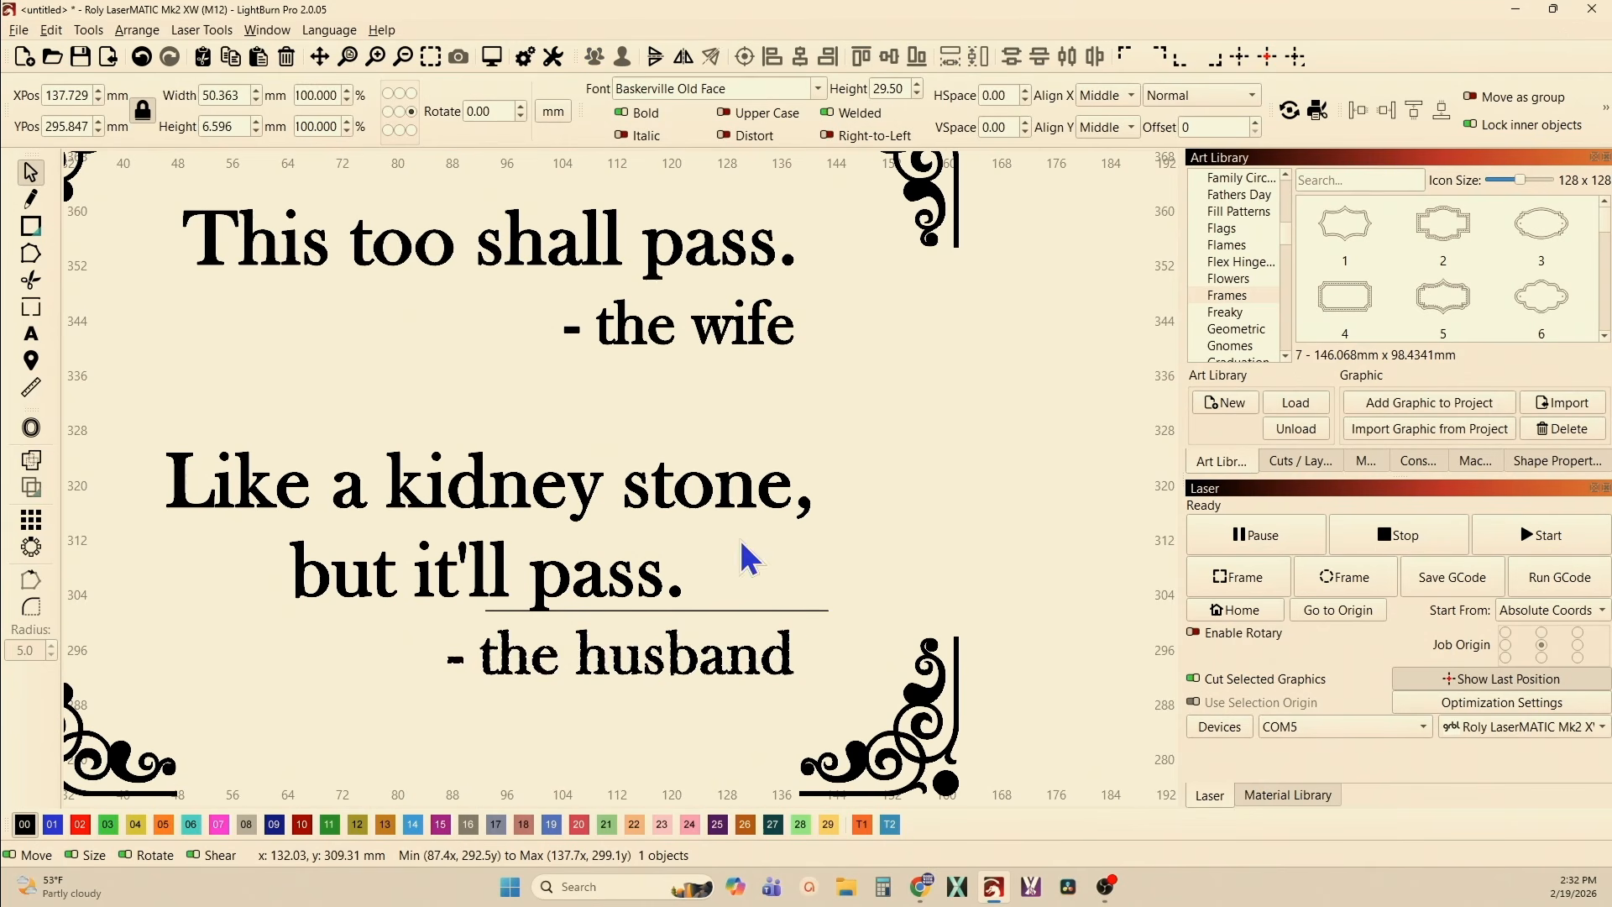
left_click(695, 482, "shift")
left_click(829, 56)
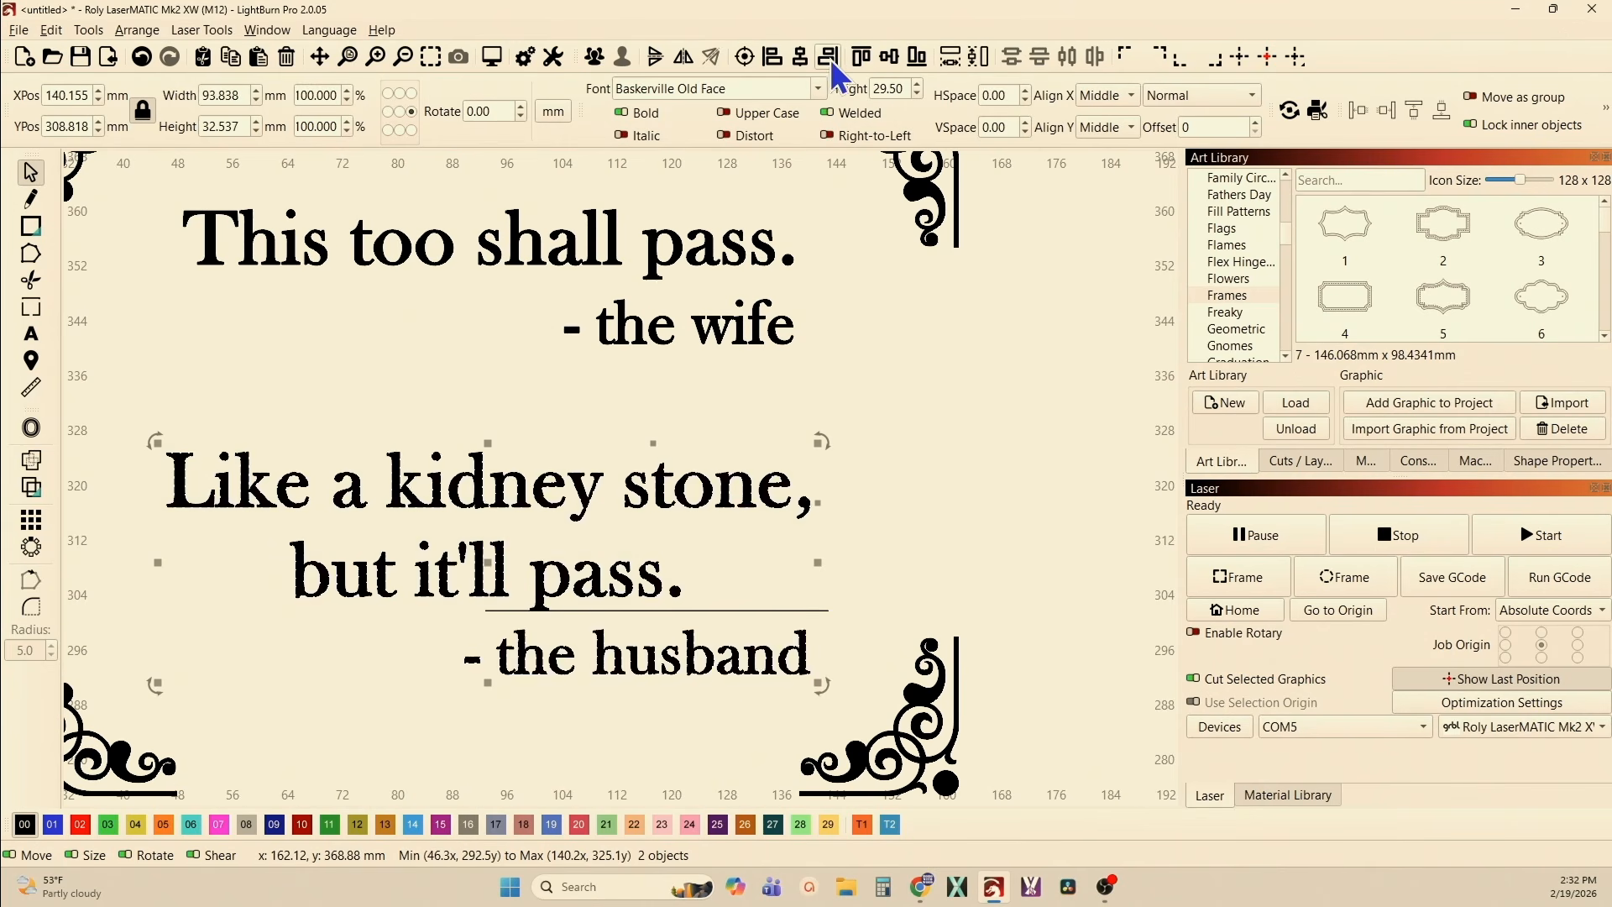
left_click(485, 334)
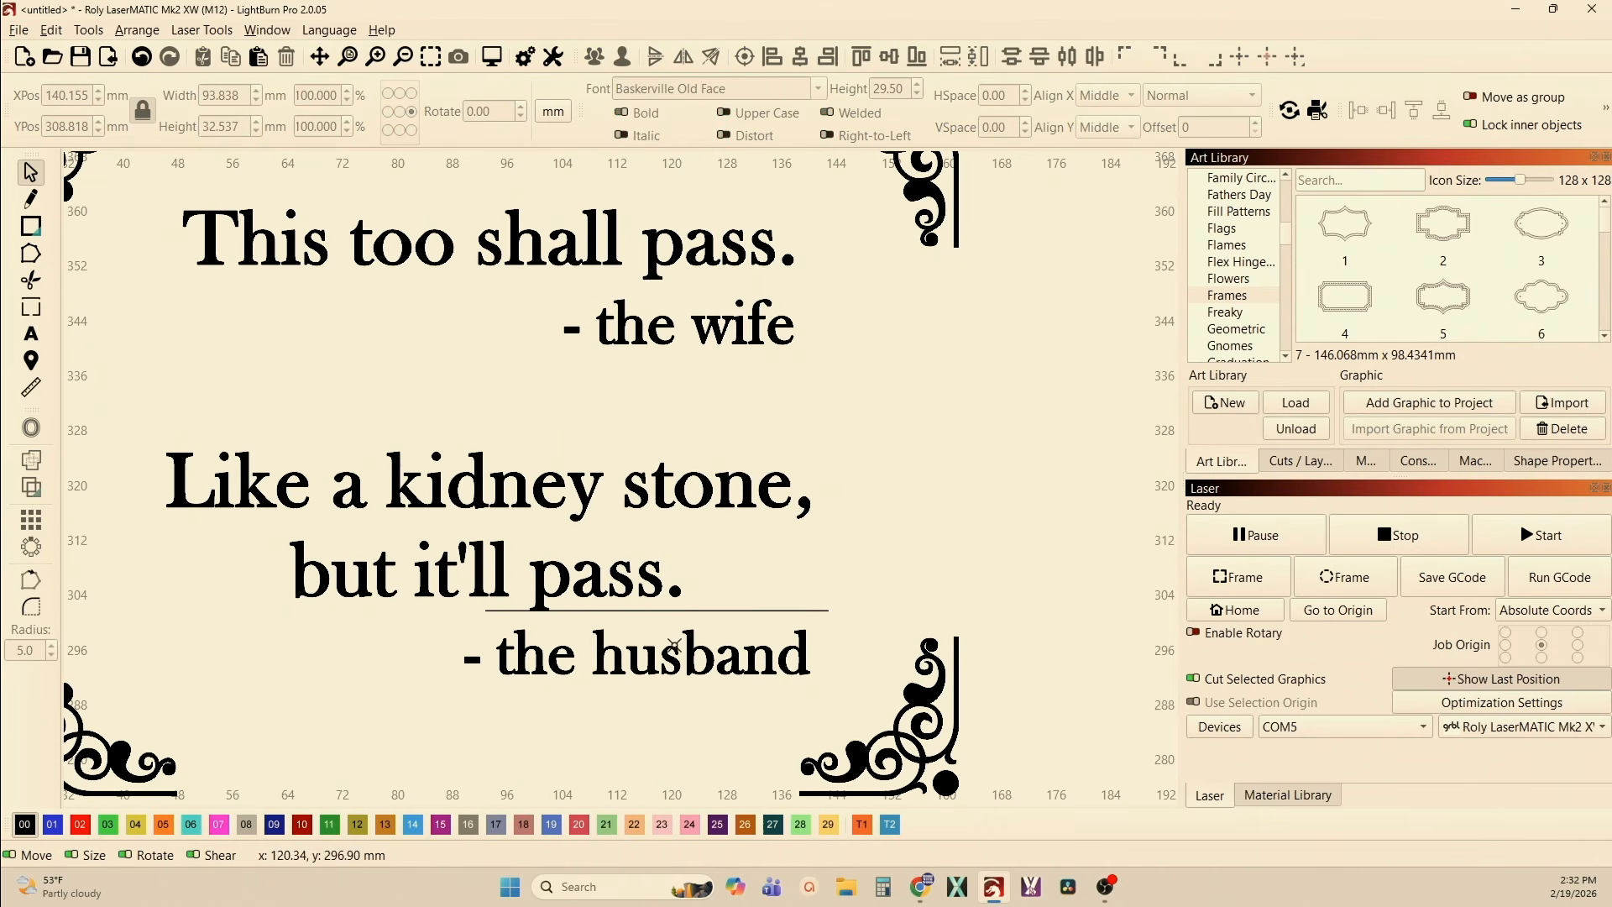
- Nudge "- the husband" down about 5 mm and dock it upward beneath the horizontal line with the existing padding
left_click(605, 659)
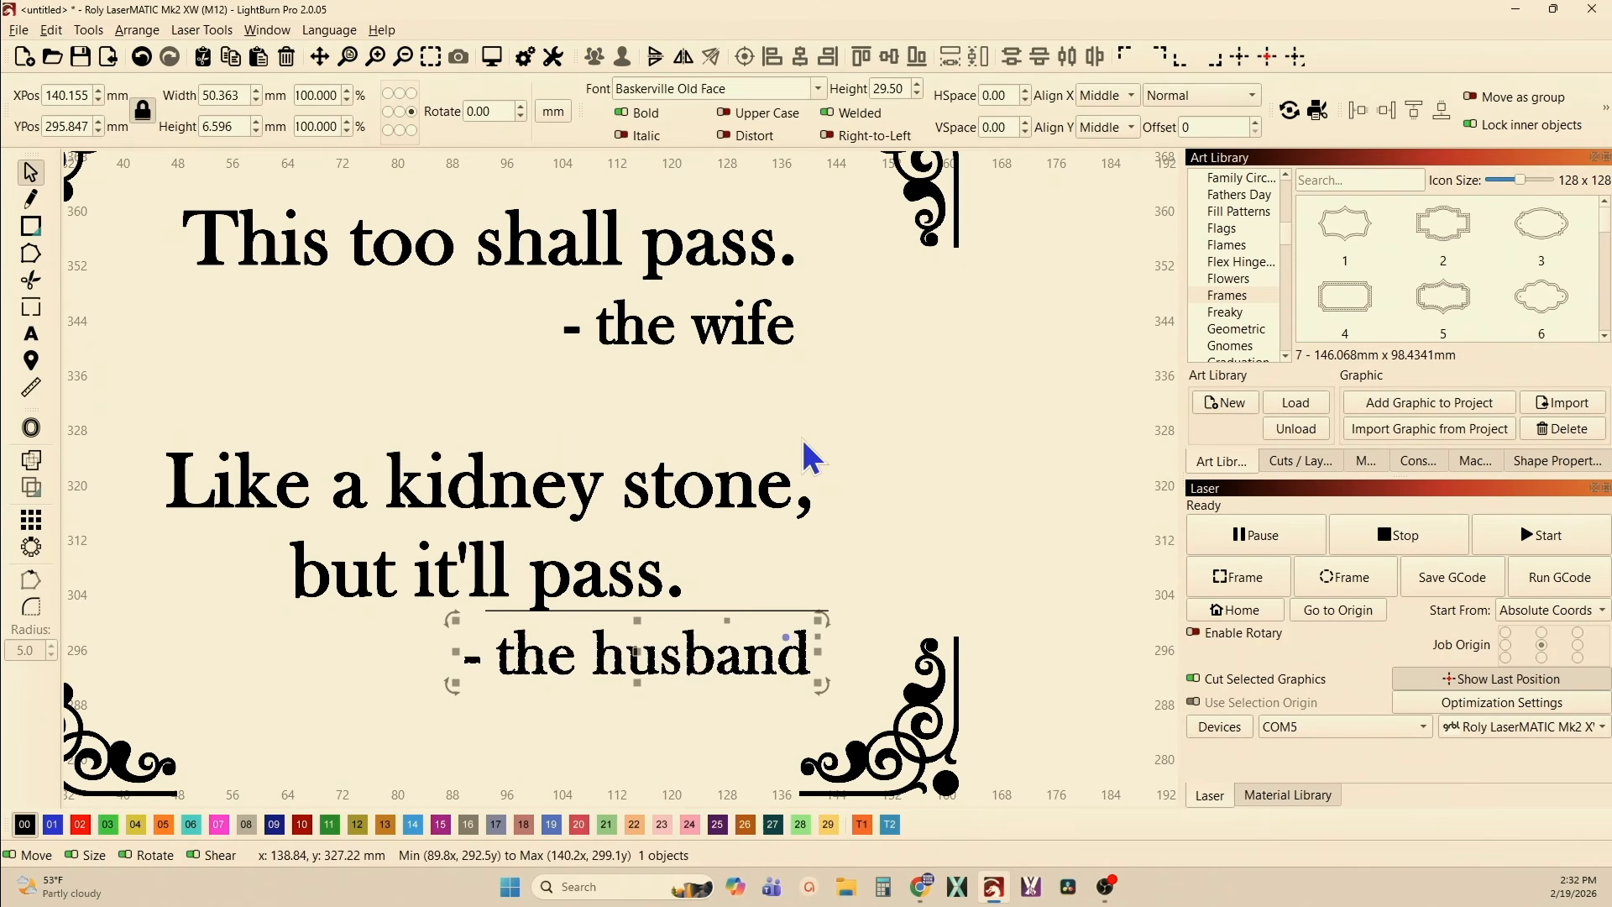
key("Down")
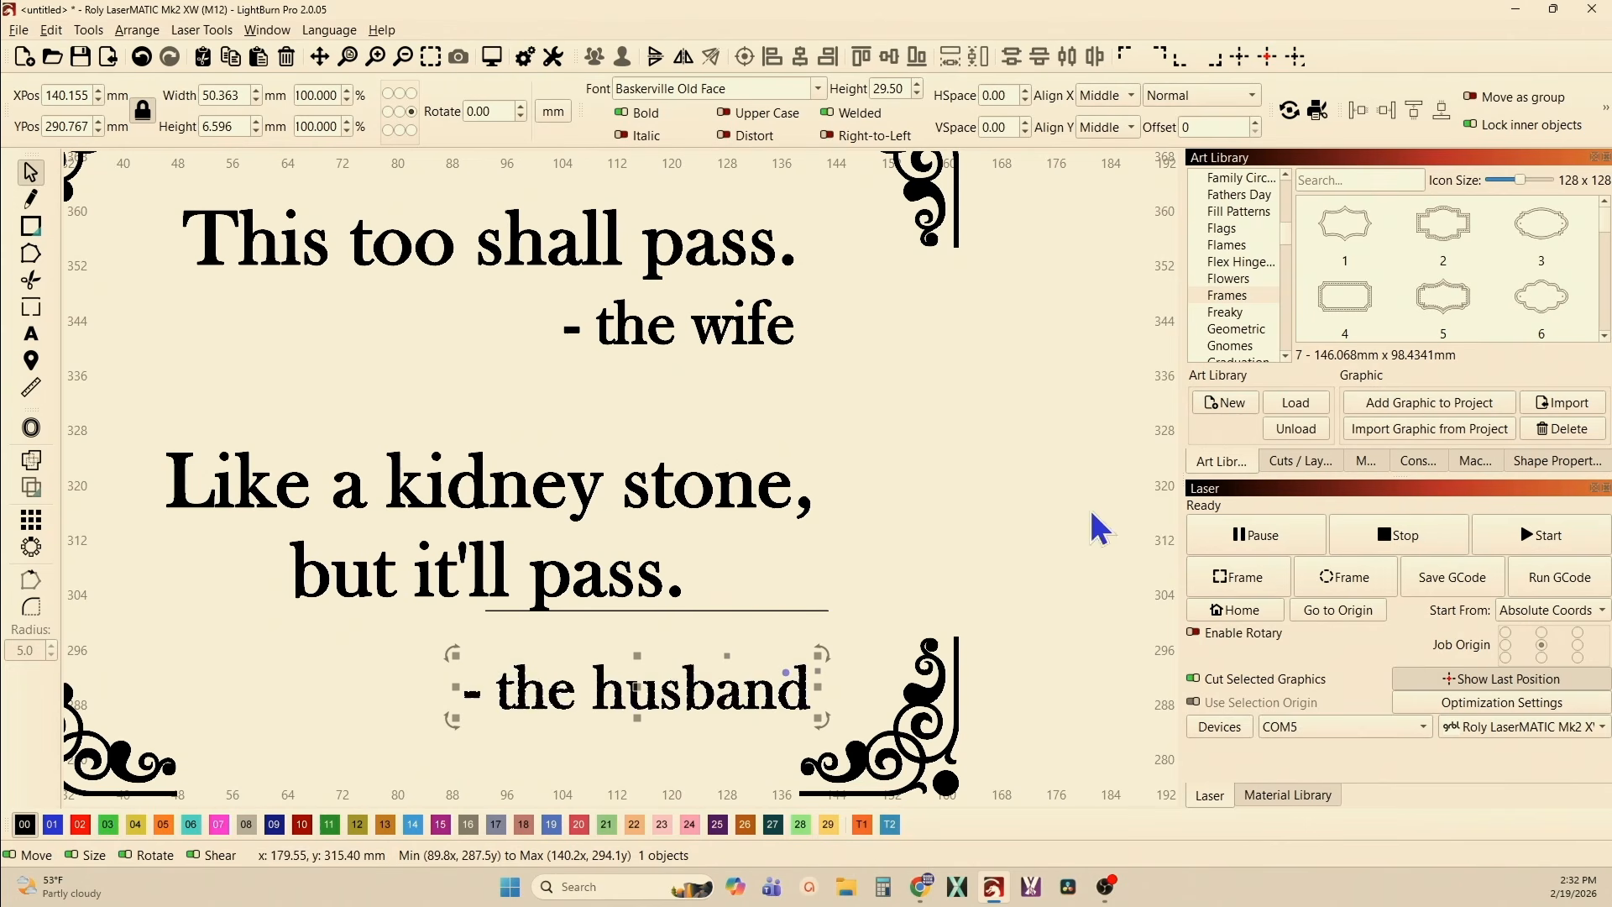
left_click(1414, 112)
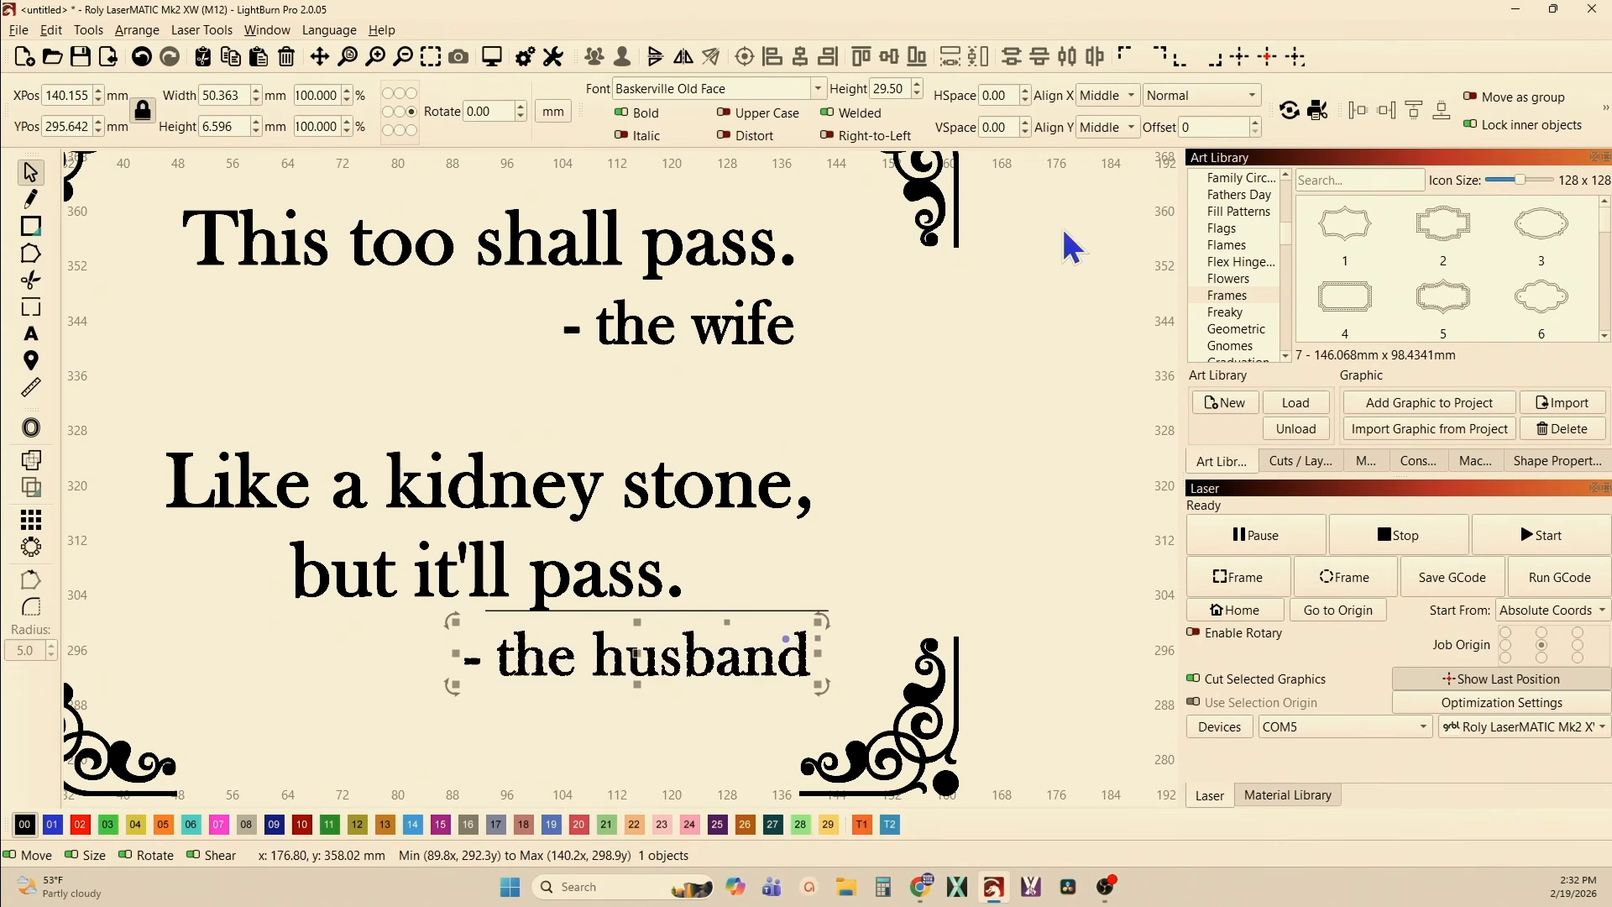
- Delete the horizontal helper line above "- the husband"
left_click(831, 471)
left_click(720, 610)
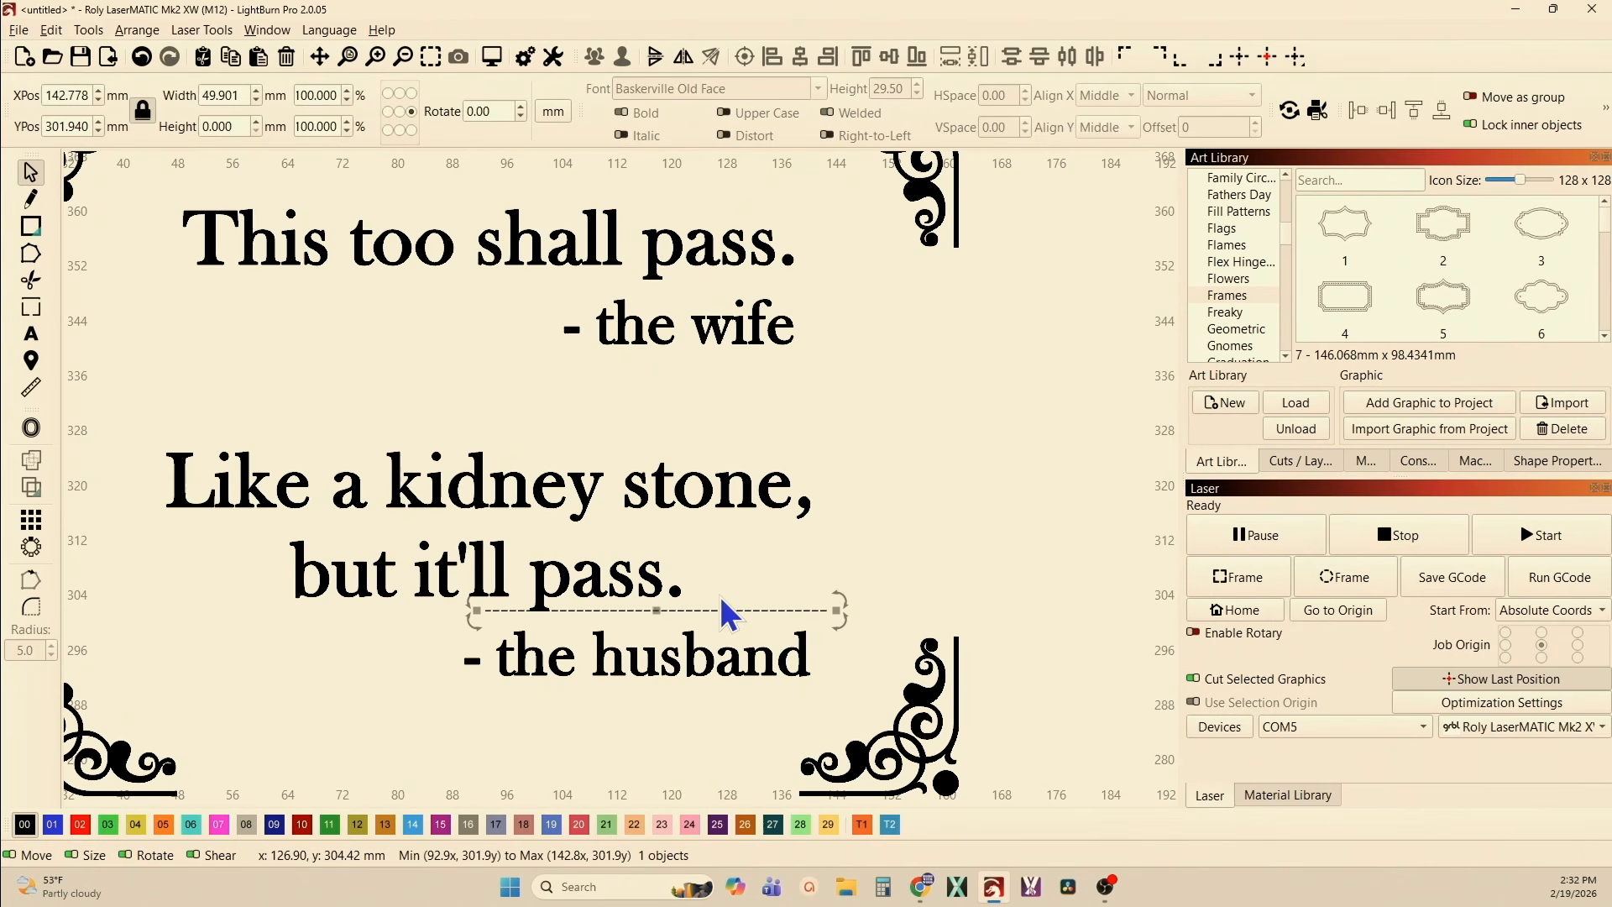
key("Delete")
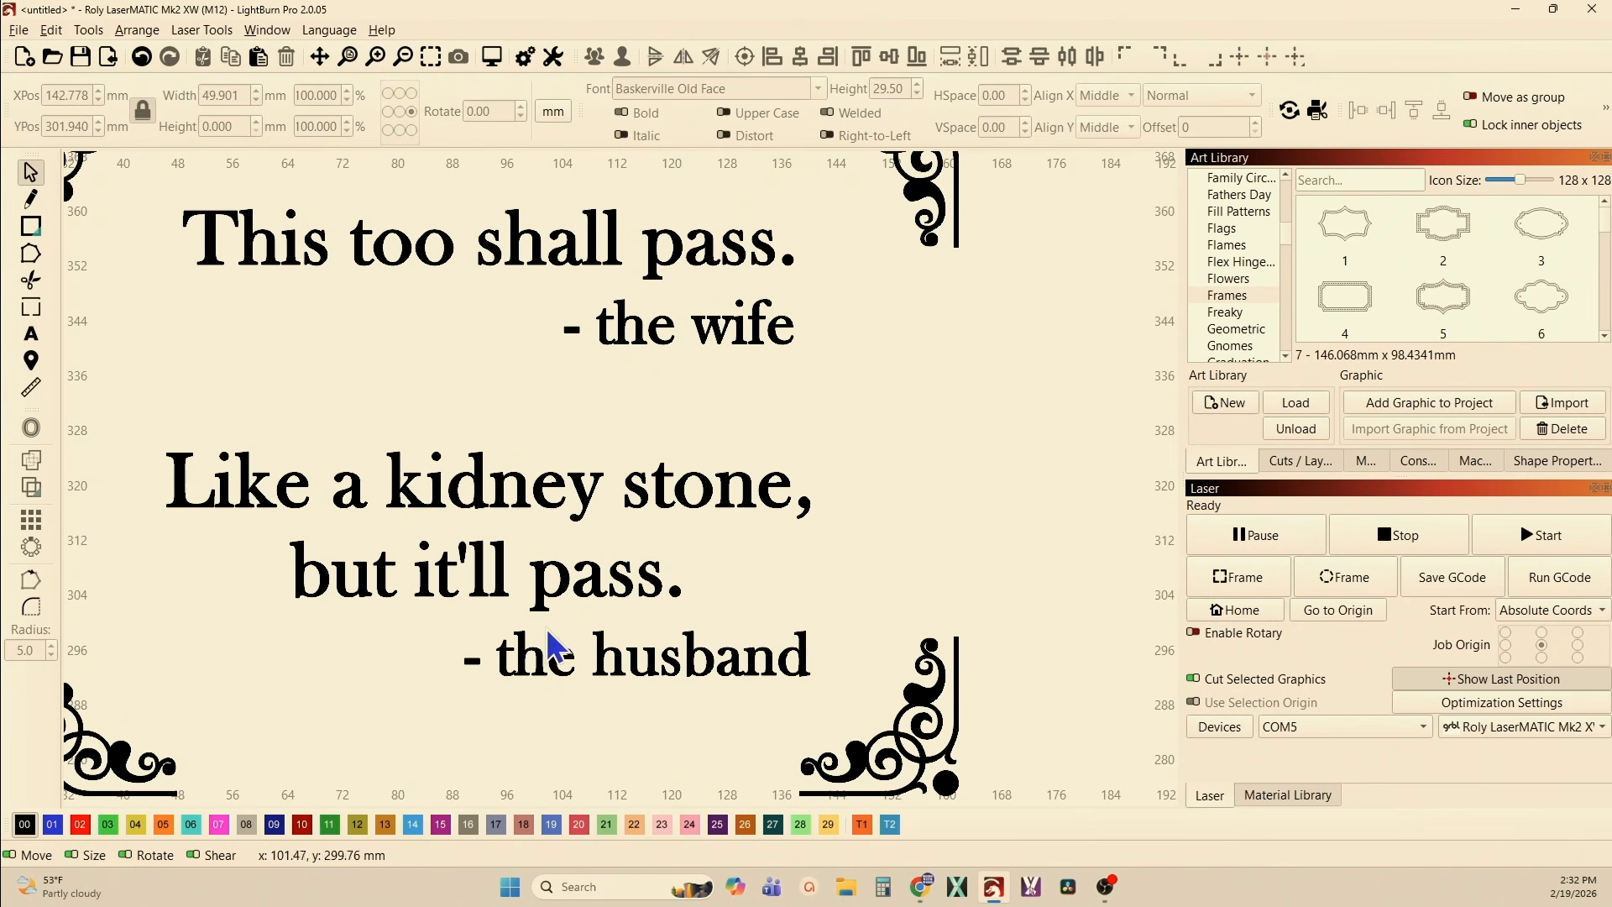
- Change the font of the kidney stone quote and "- the husband" to Comic Sans MS
scroll(550, 646, "down", 2)
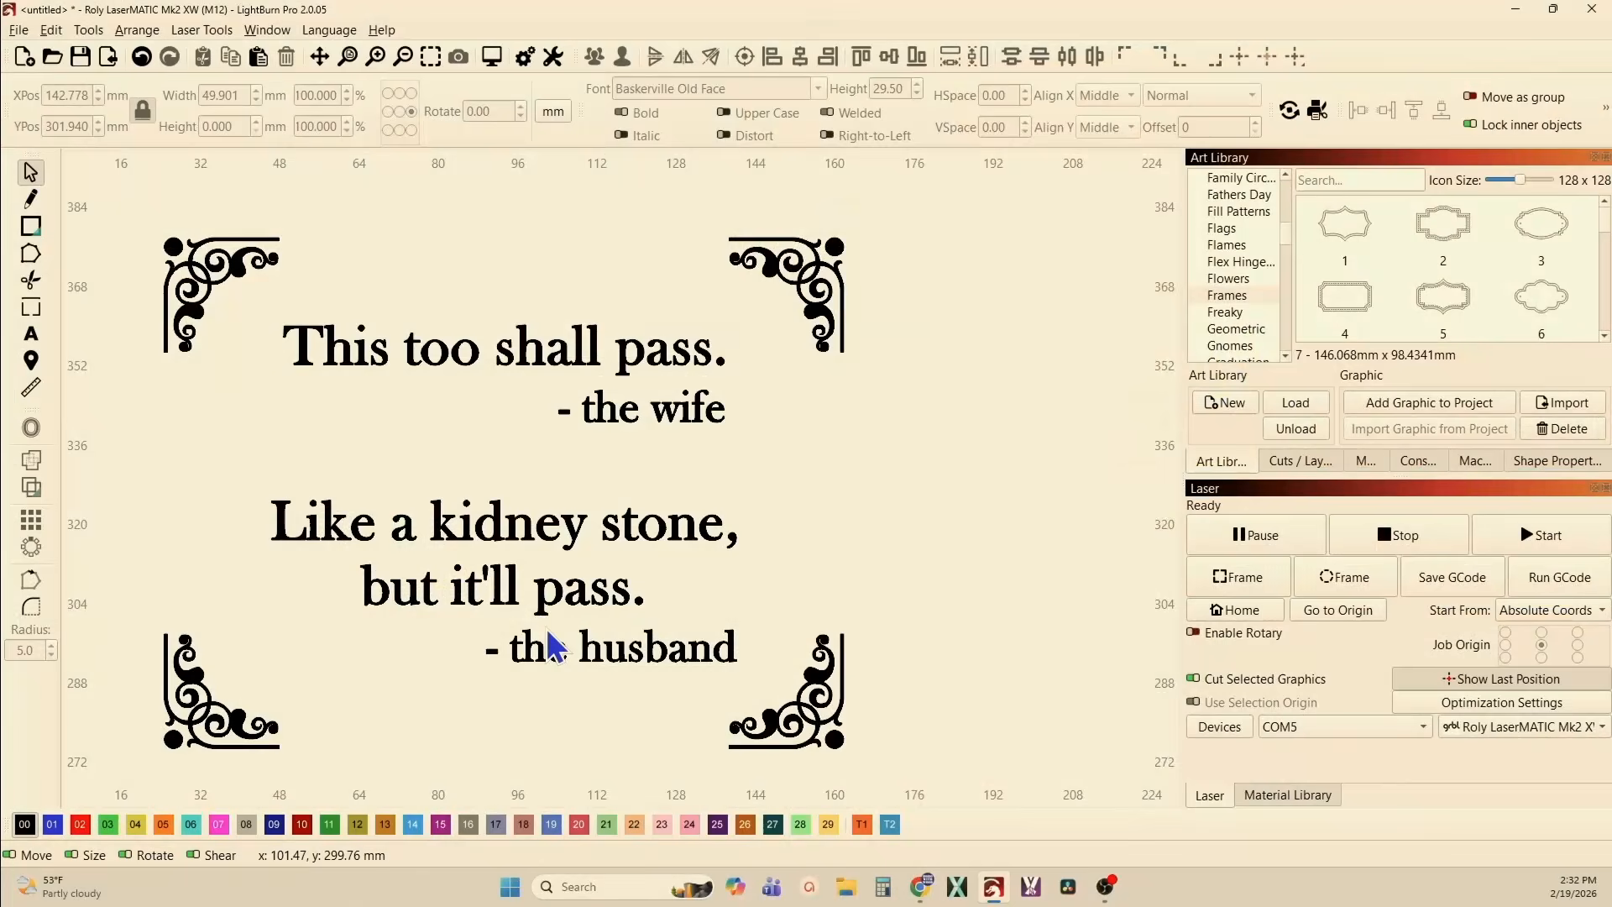
scroll(450, 540, "down", 1)
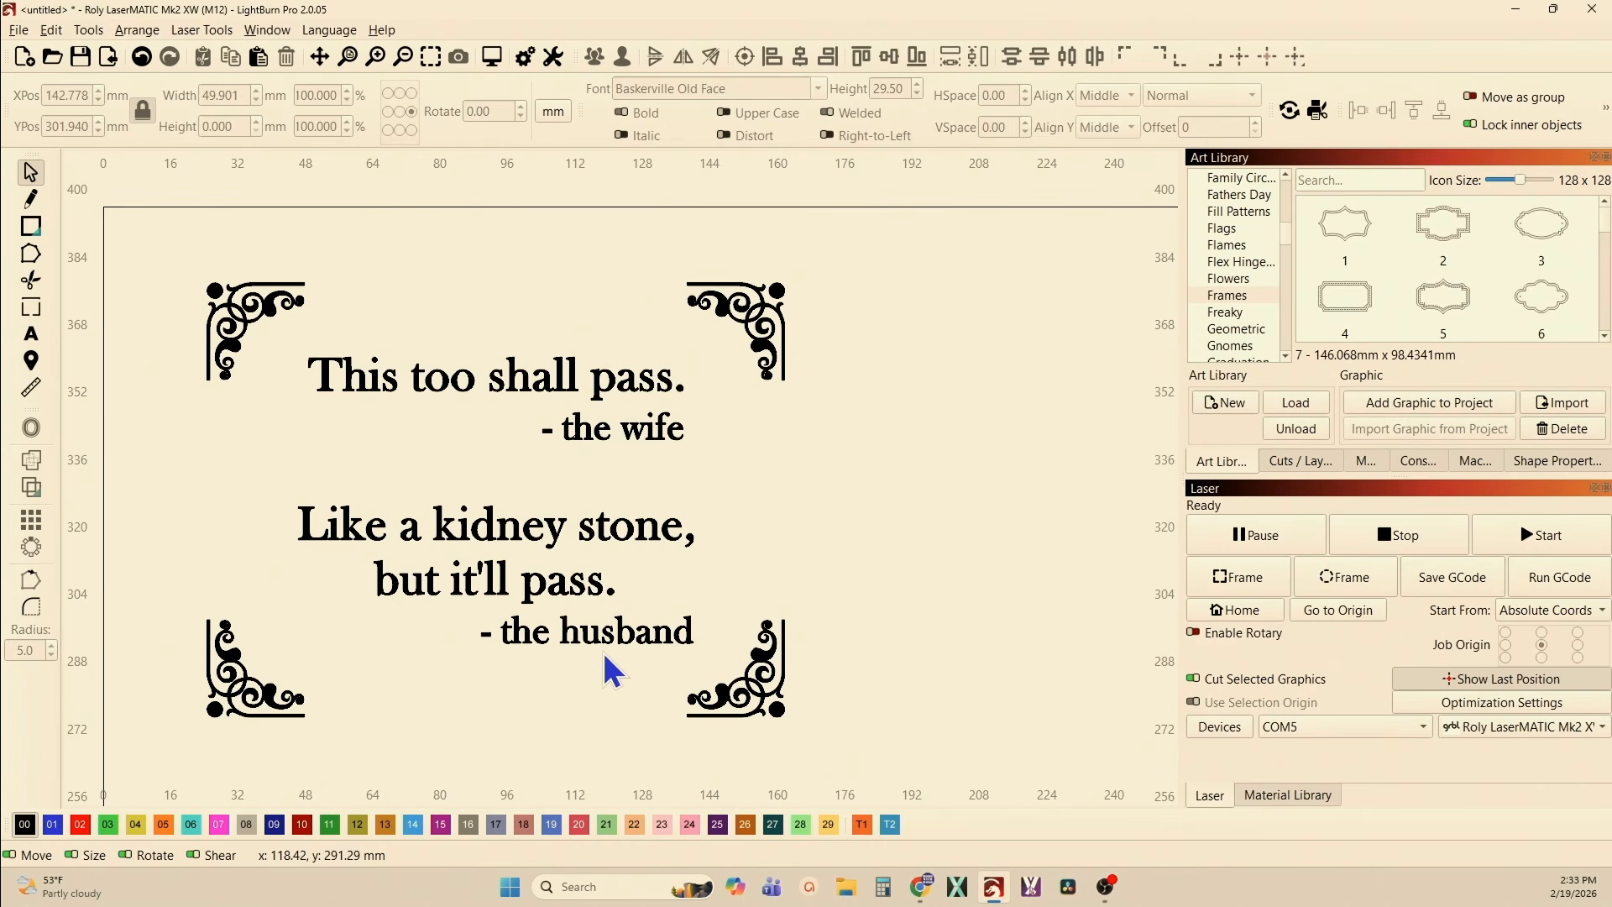
left_click_drag(602, 661, 406, 515)
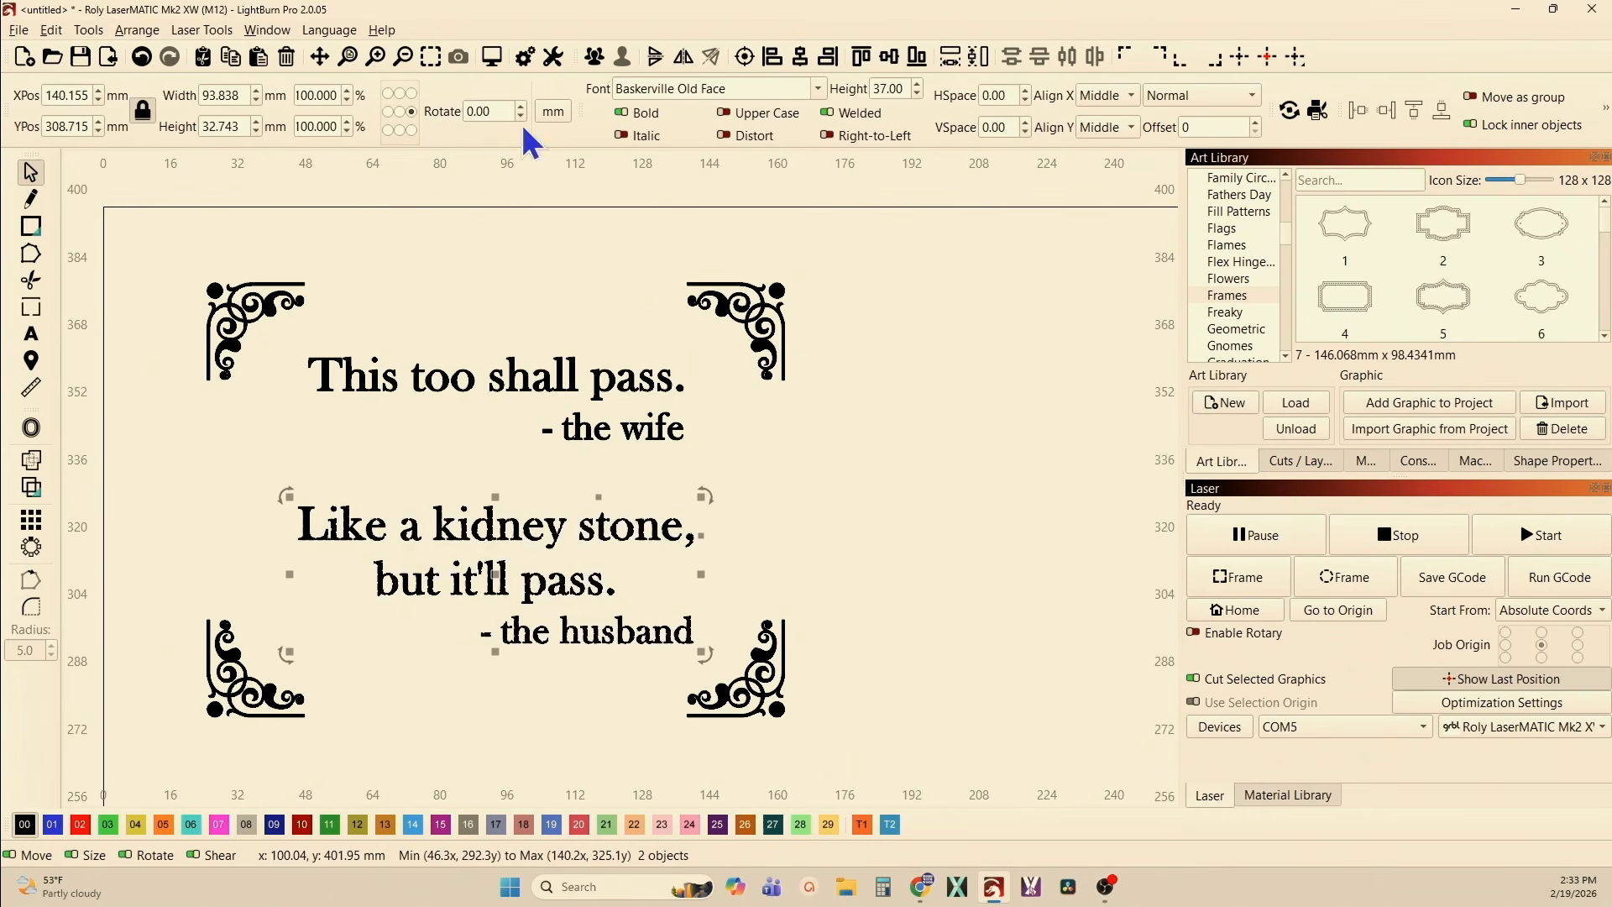
triple_click(743, 89)
type("comi")
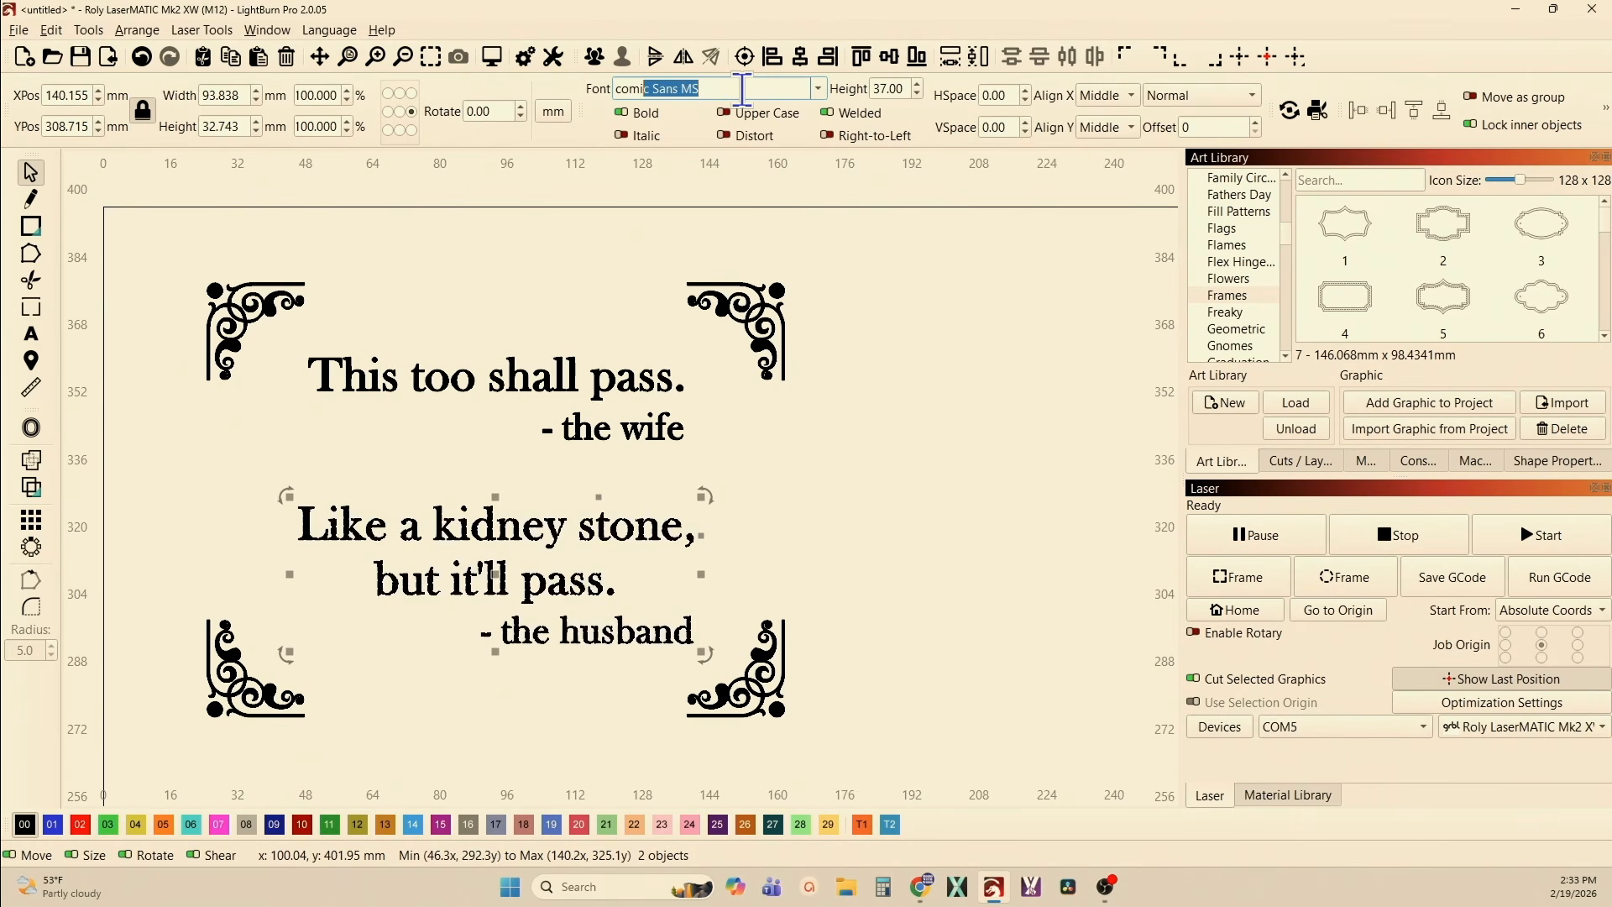
type("c s")
key("Return")
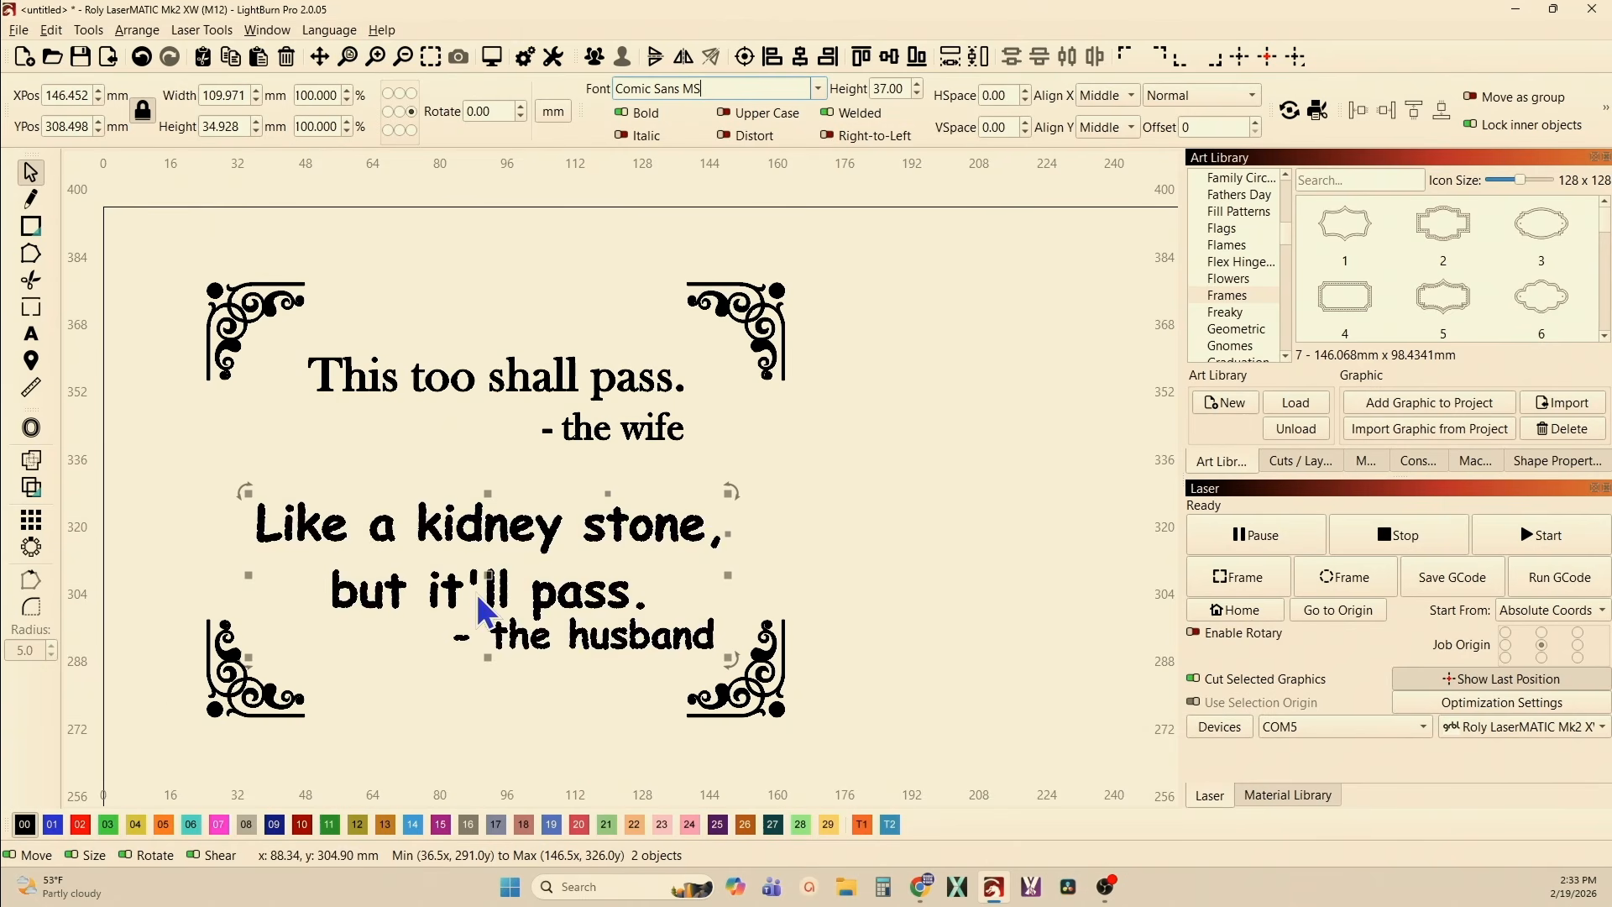
scroll(559, 590, "up", 2)
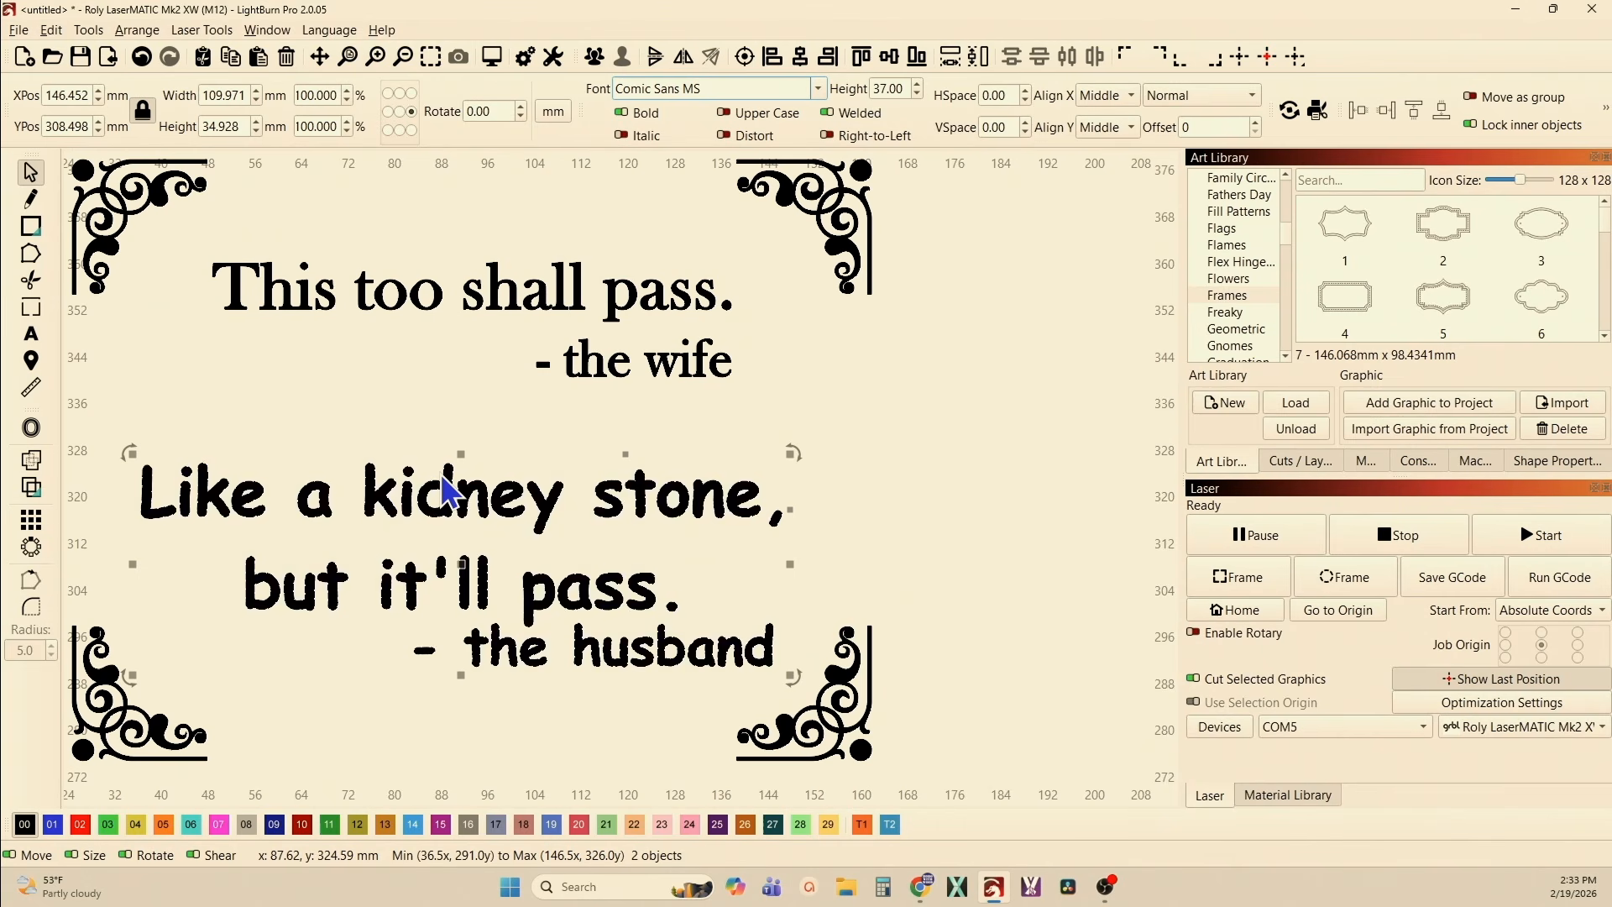
left_click(492, 458)
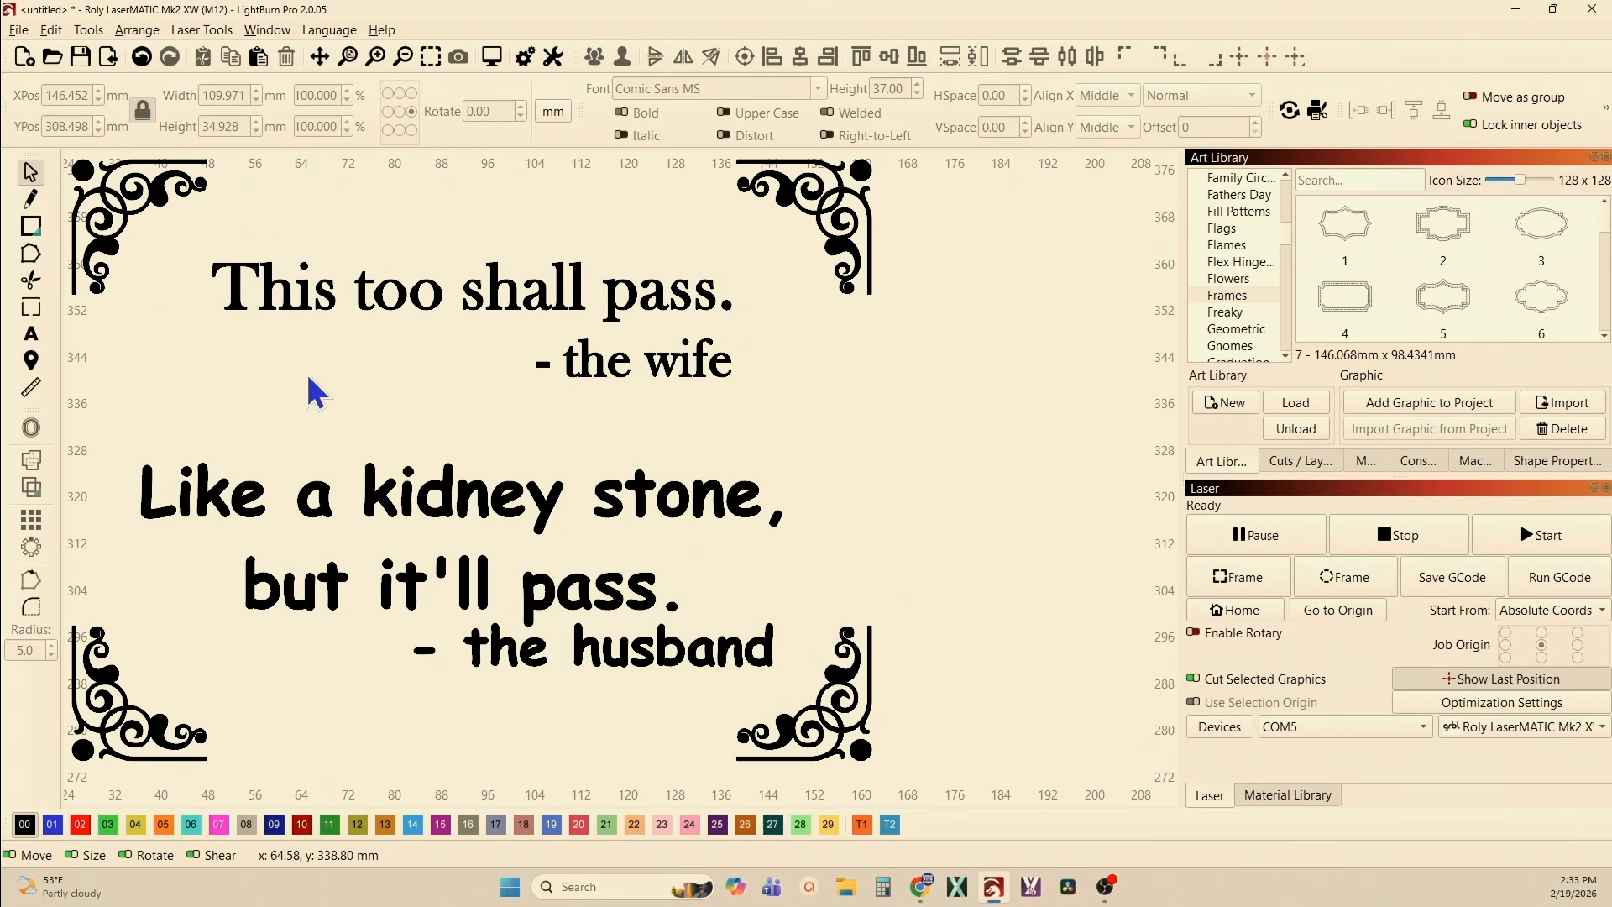
- Compare the text height setting and the overall dimensions of the upper quote with those of the kidney stone quote
left_click_drag(304, 350, 206, 245)
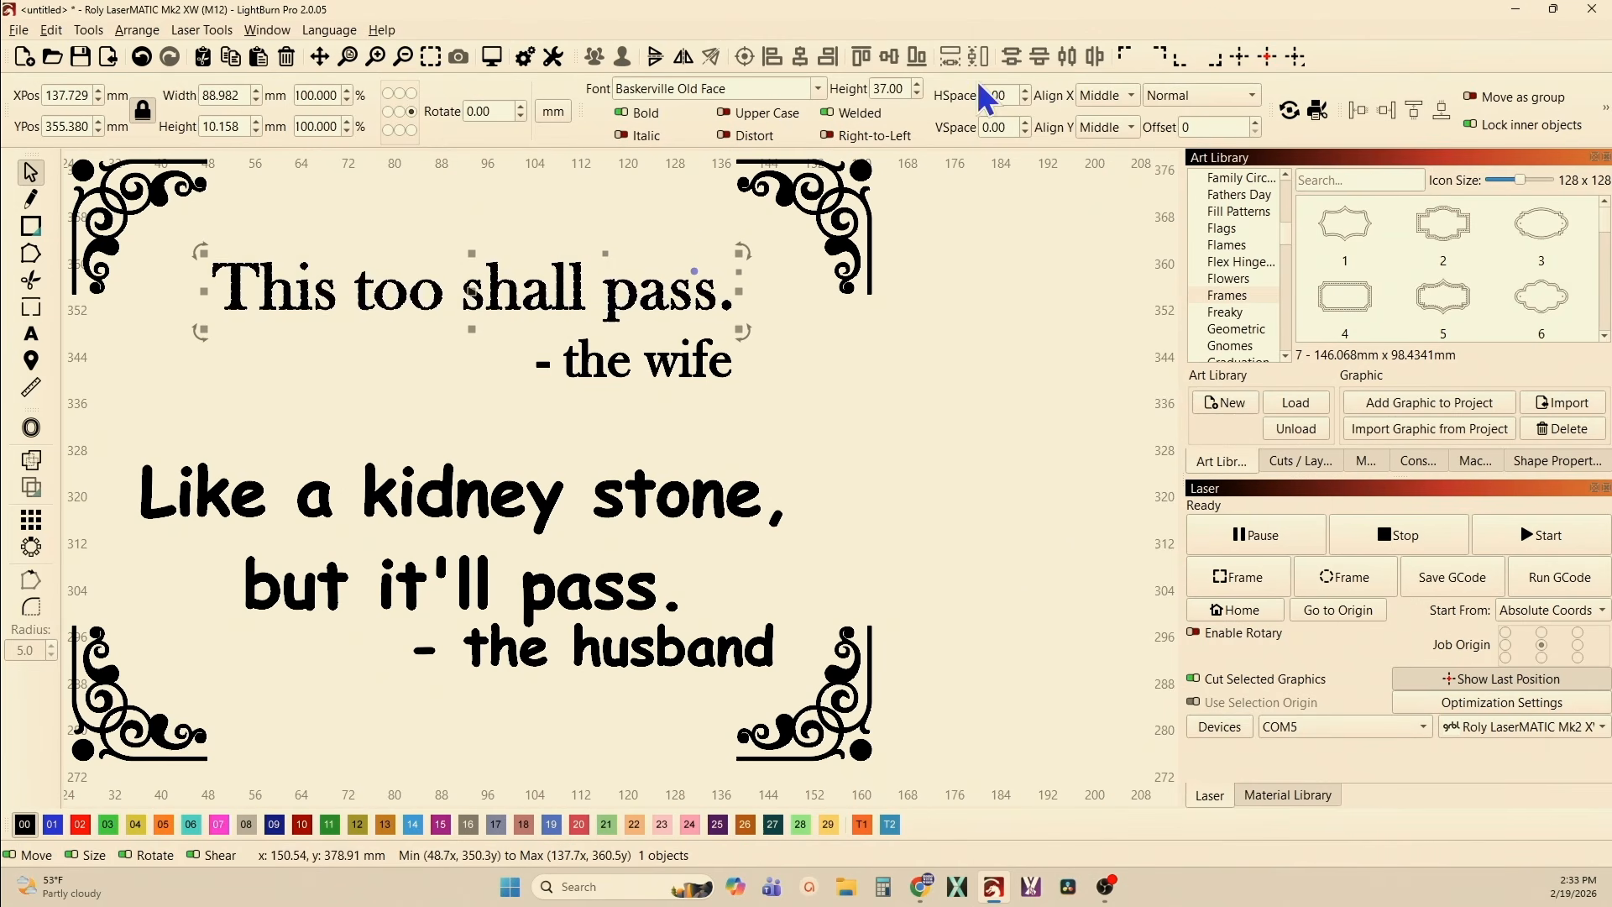
left_click_drag(443, 553, 349, 468)
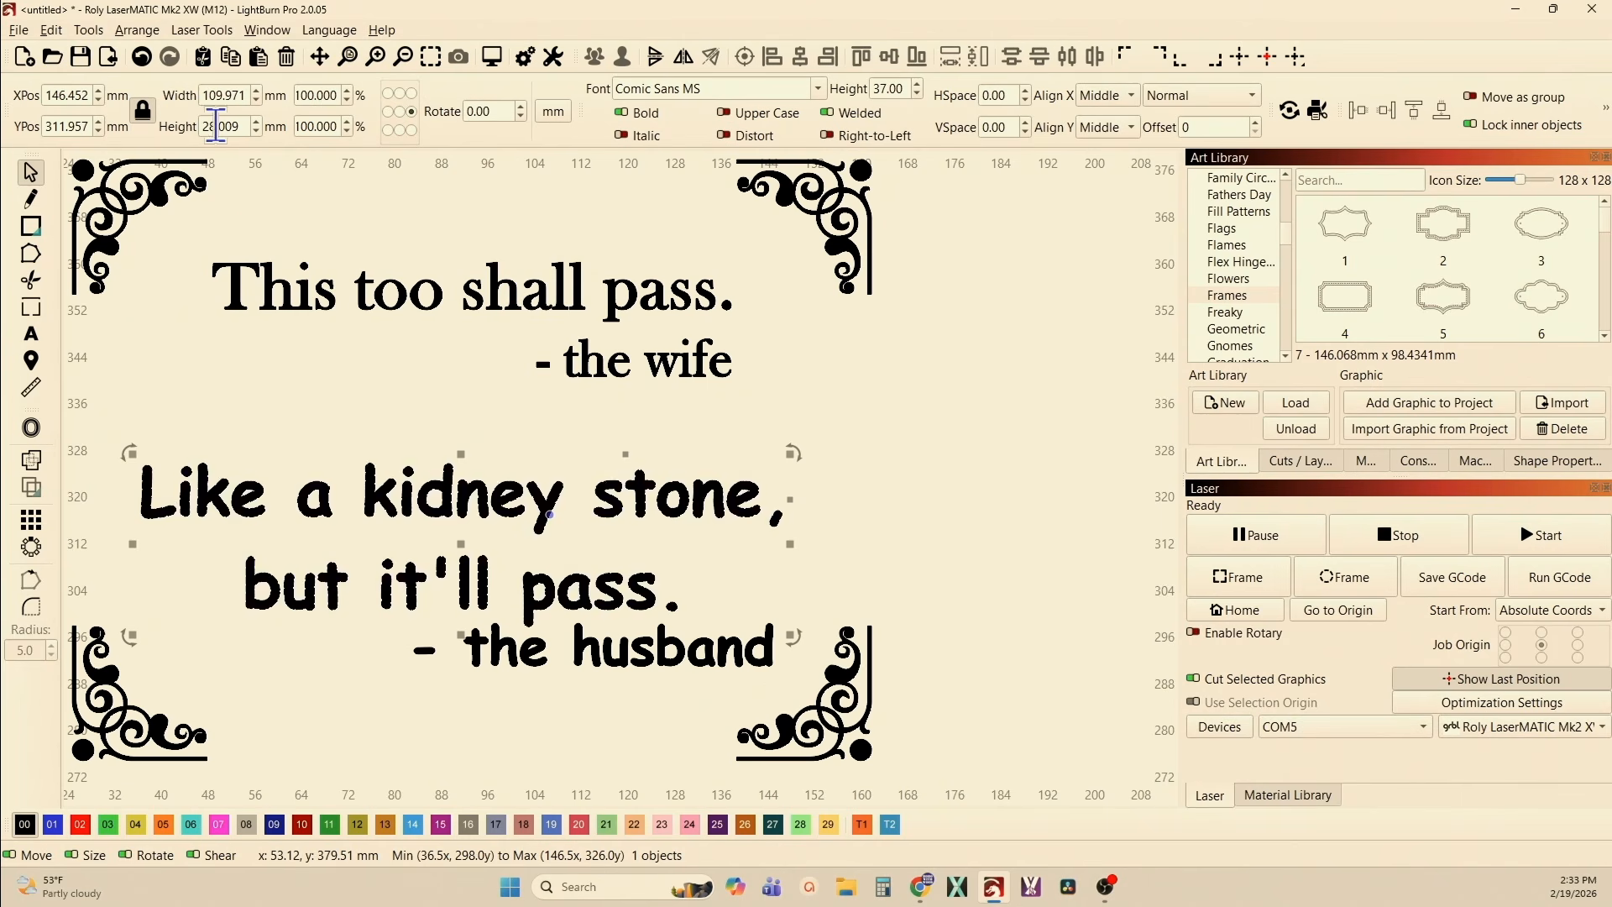
left_click_drag(304, 373, 194, 265)
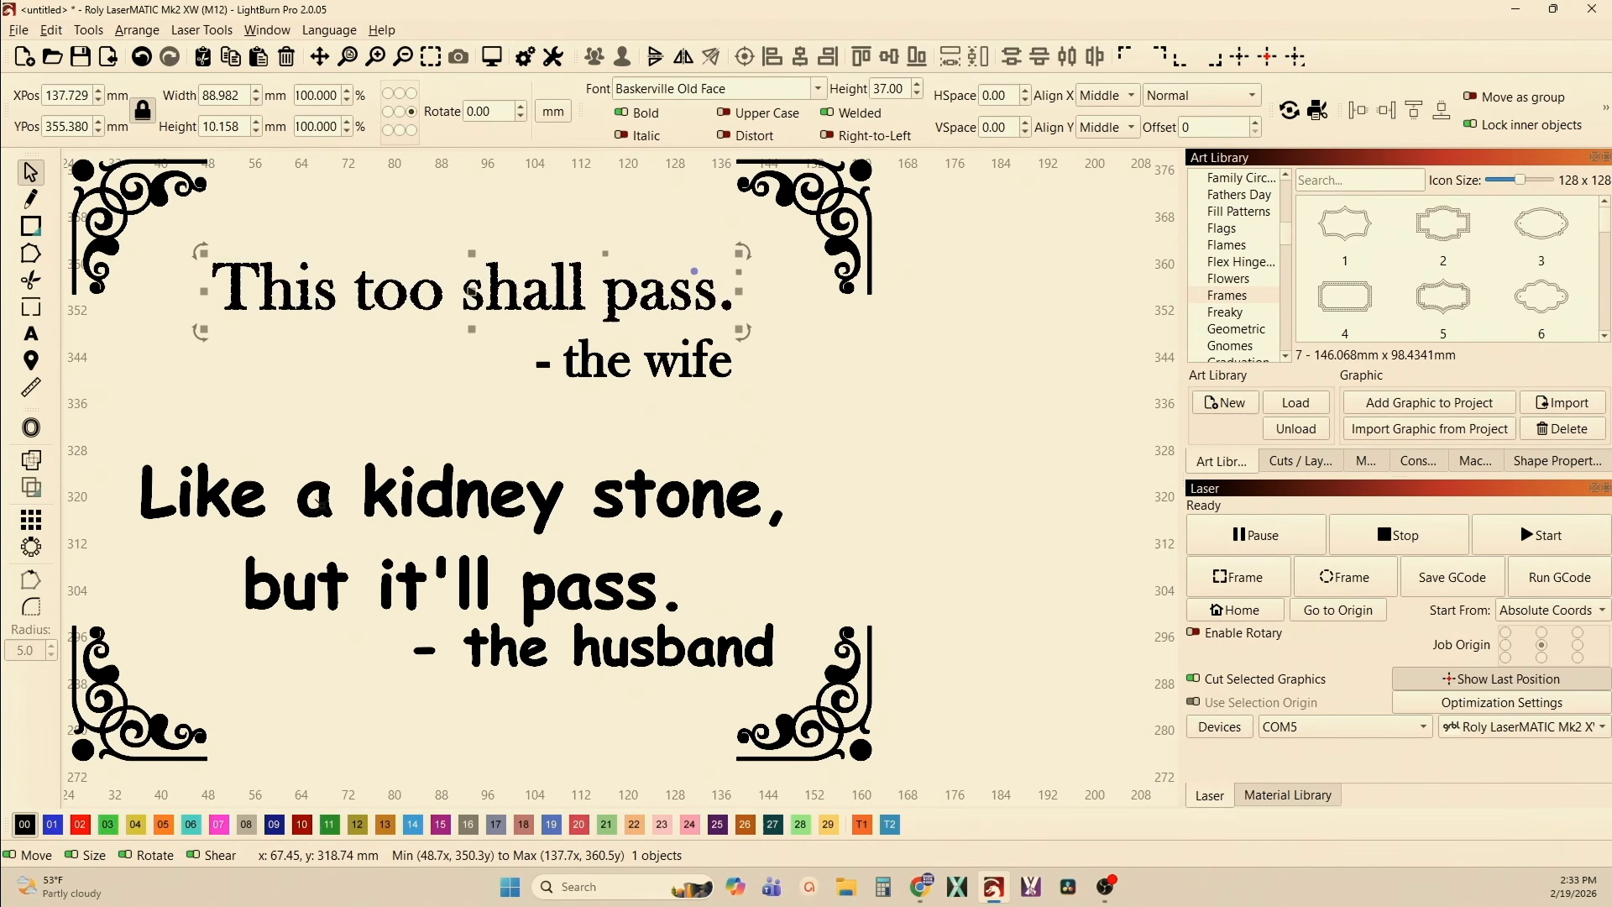
left_click(221, 514)
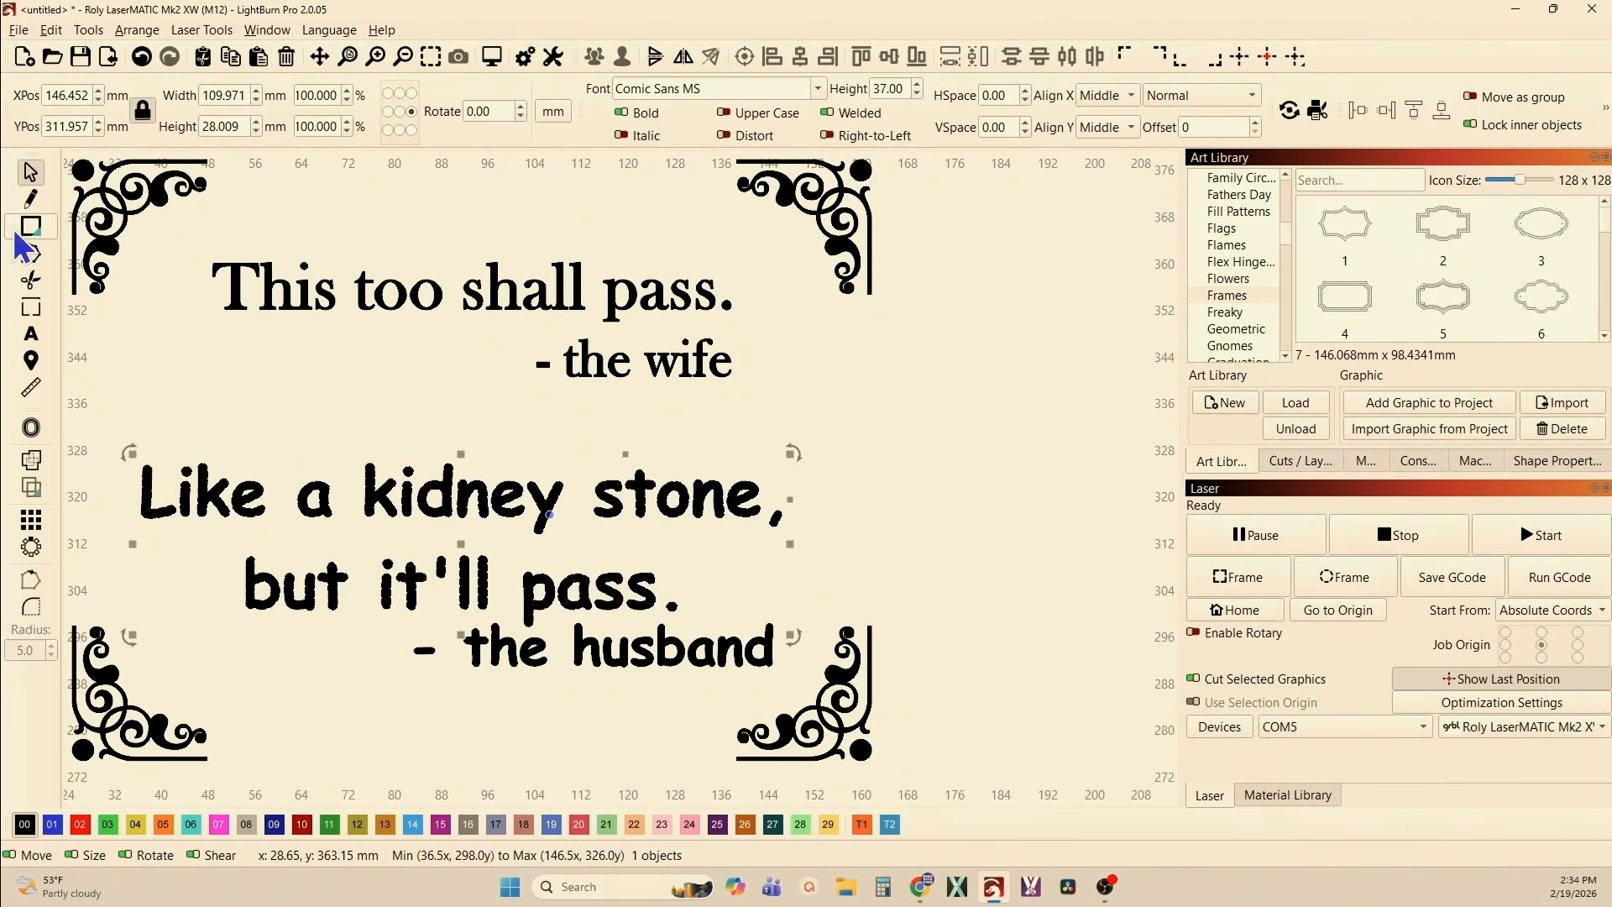
- Add a separate bold Comic Sans MS letter "L" and move it to the empty area outside the frame's right edge
left_click(31, 334)
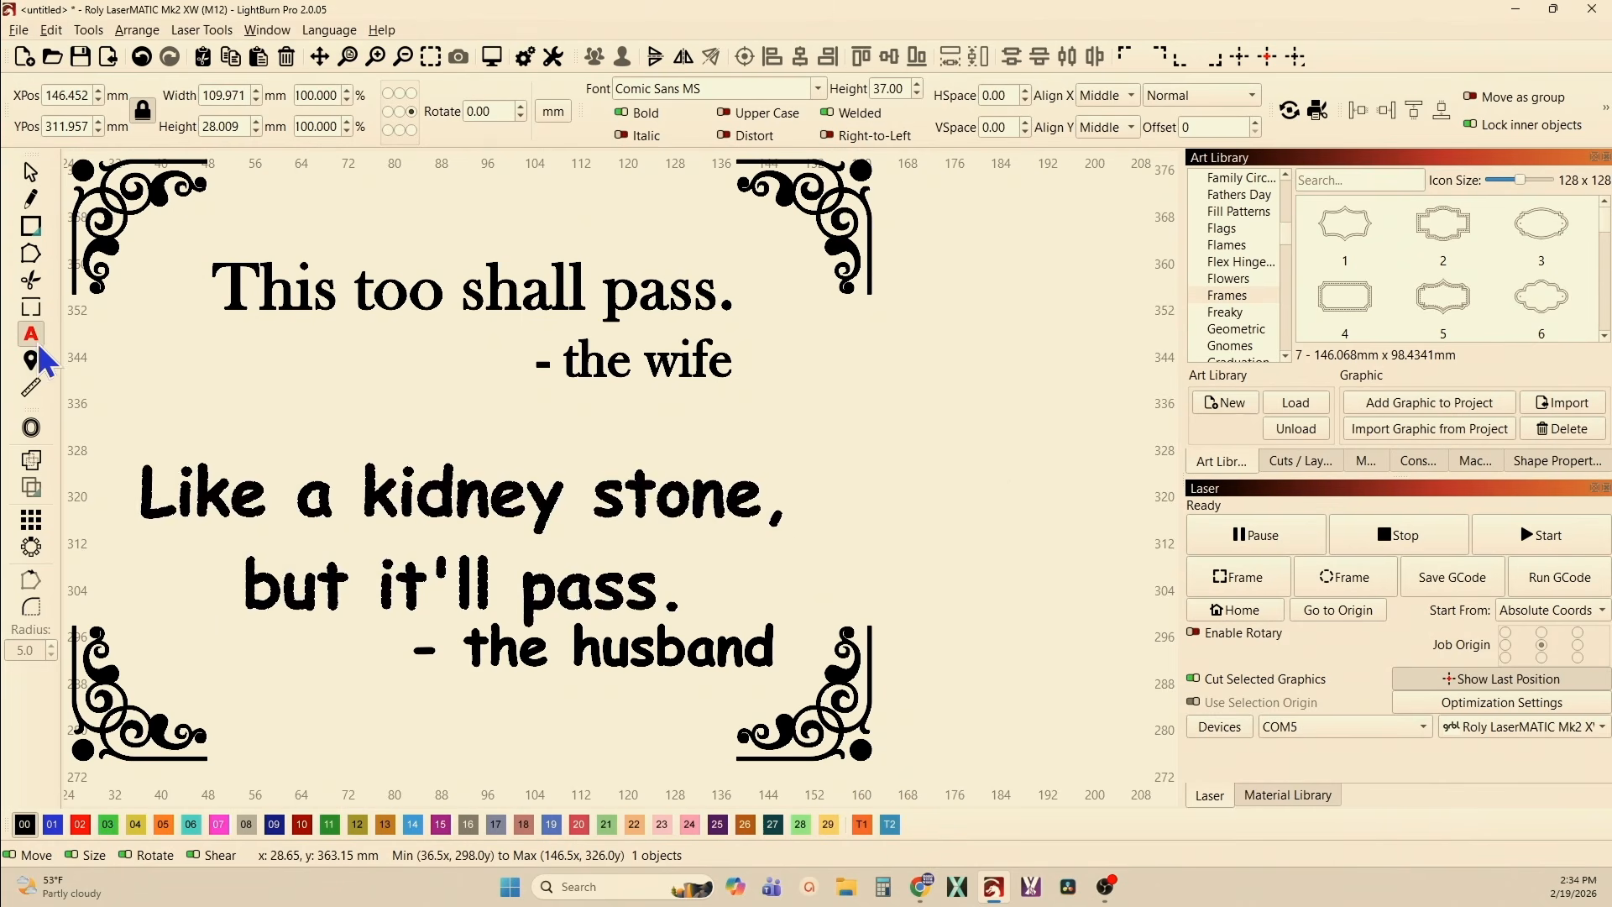
left_click(856, 555)
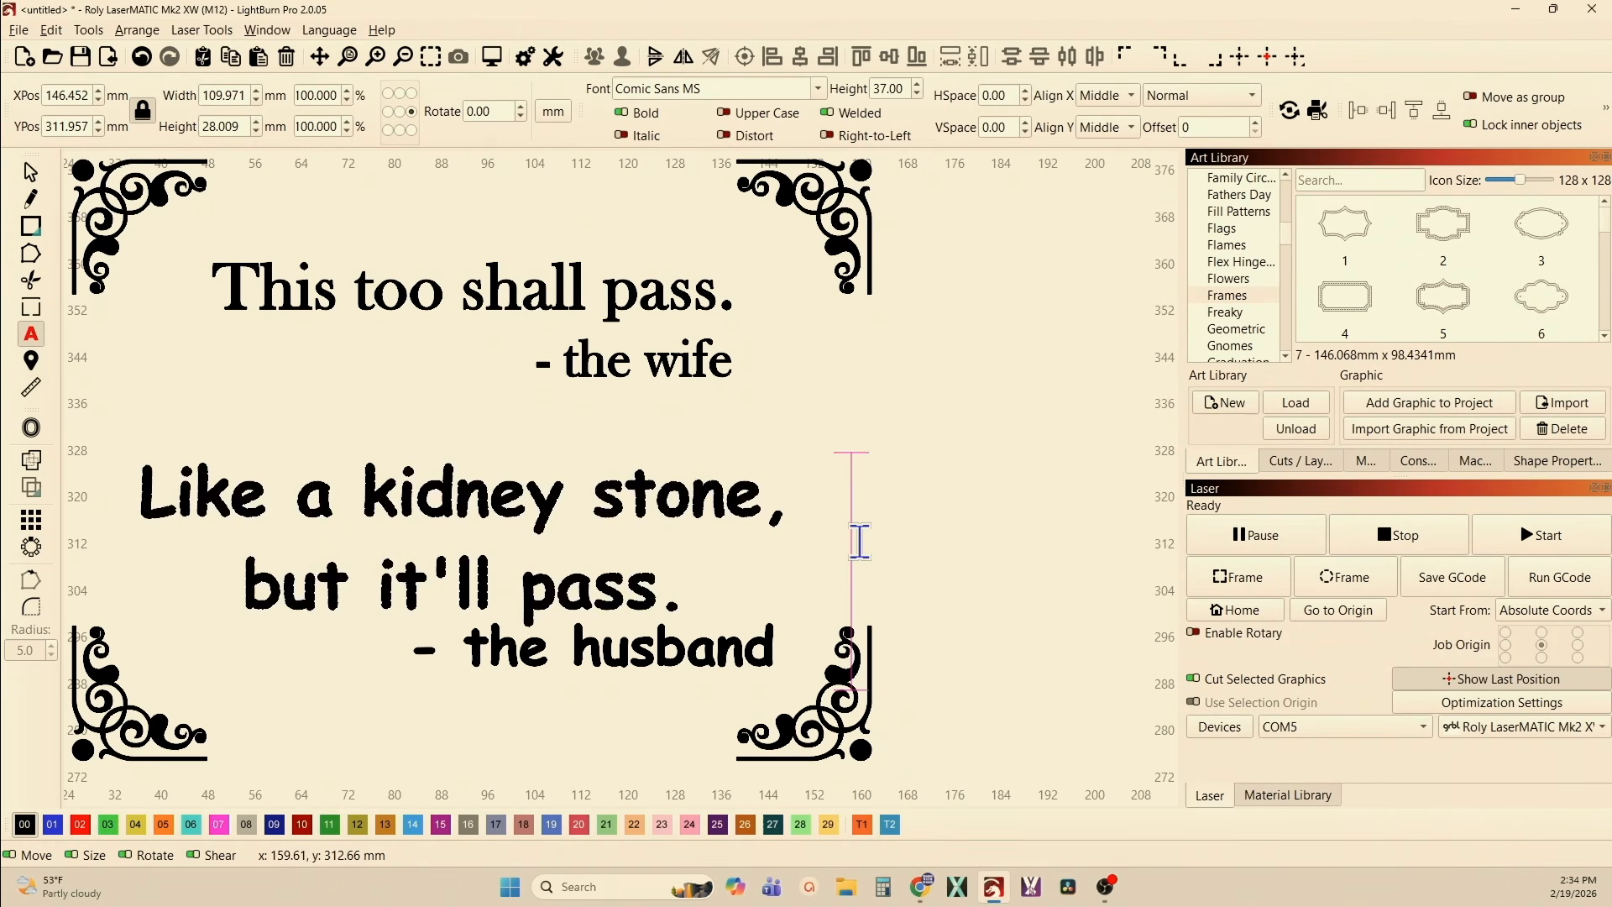
type("a")
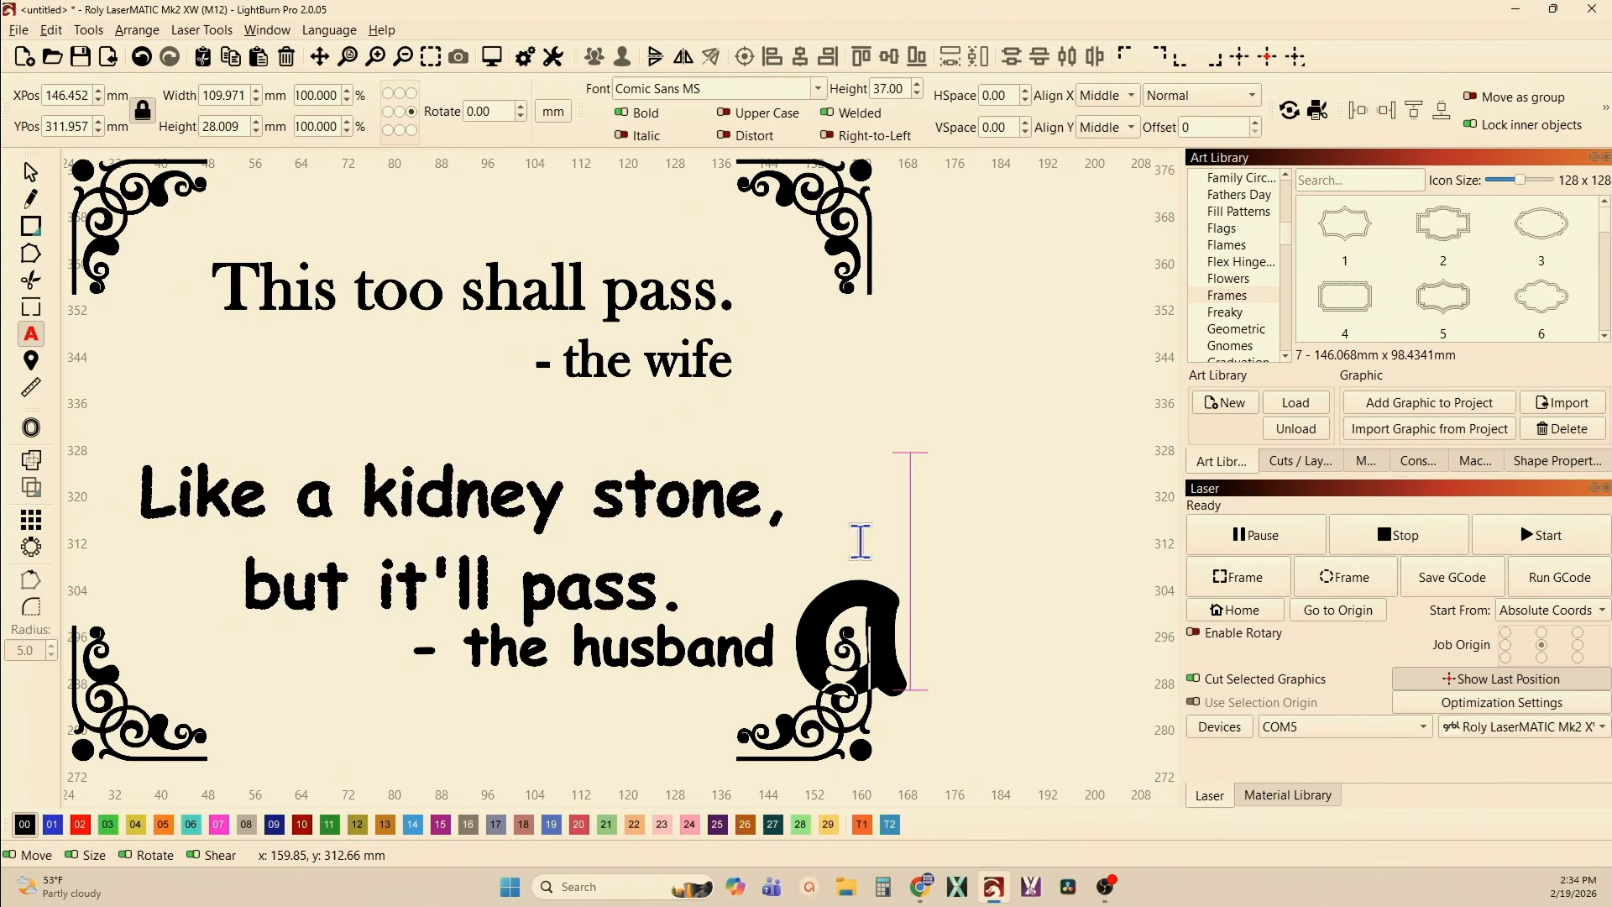
key("BackSpace")
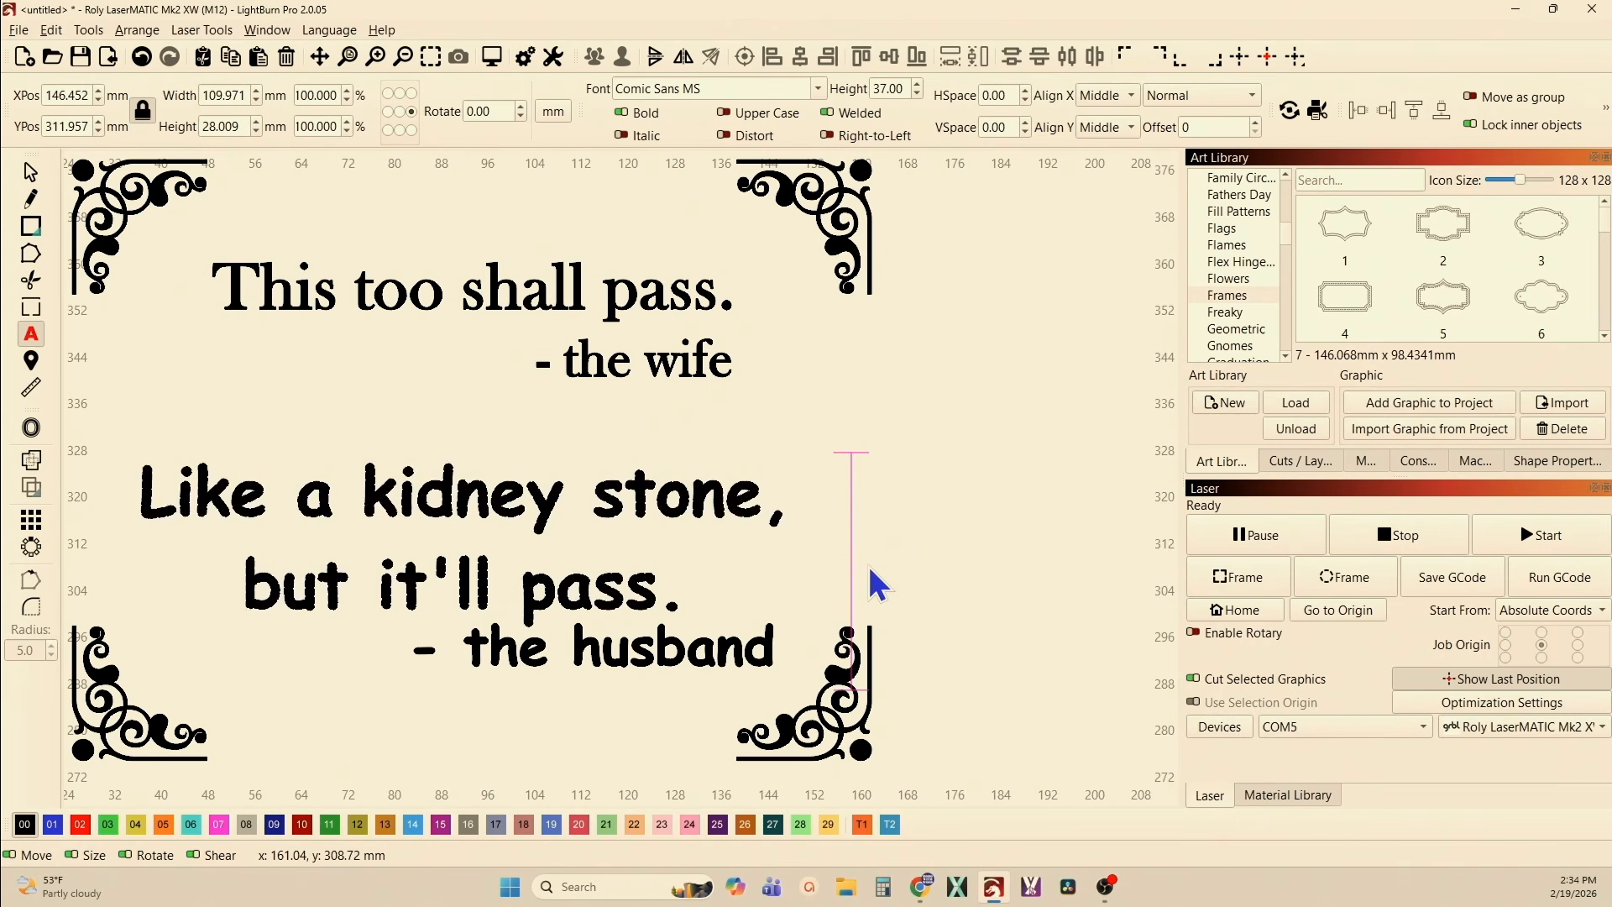
type("L")
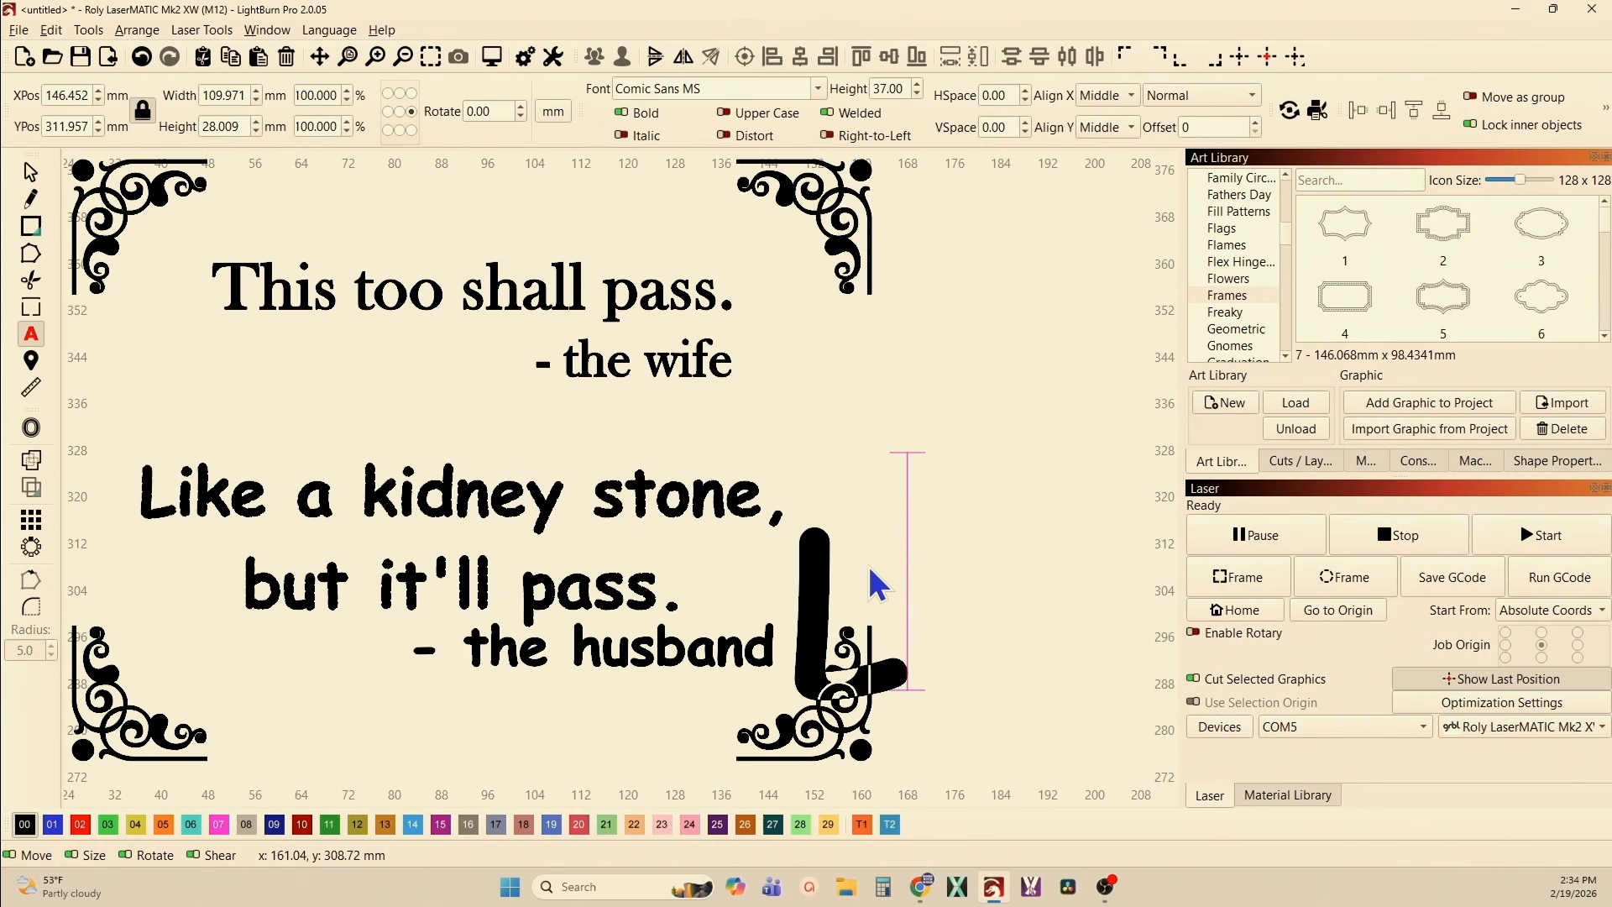
left_click(31, 173)
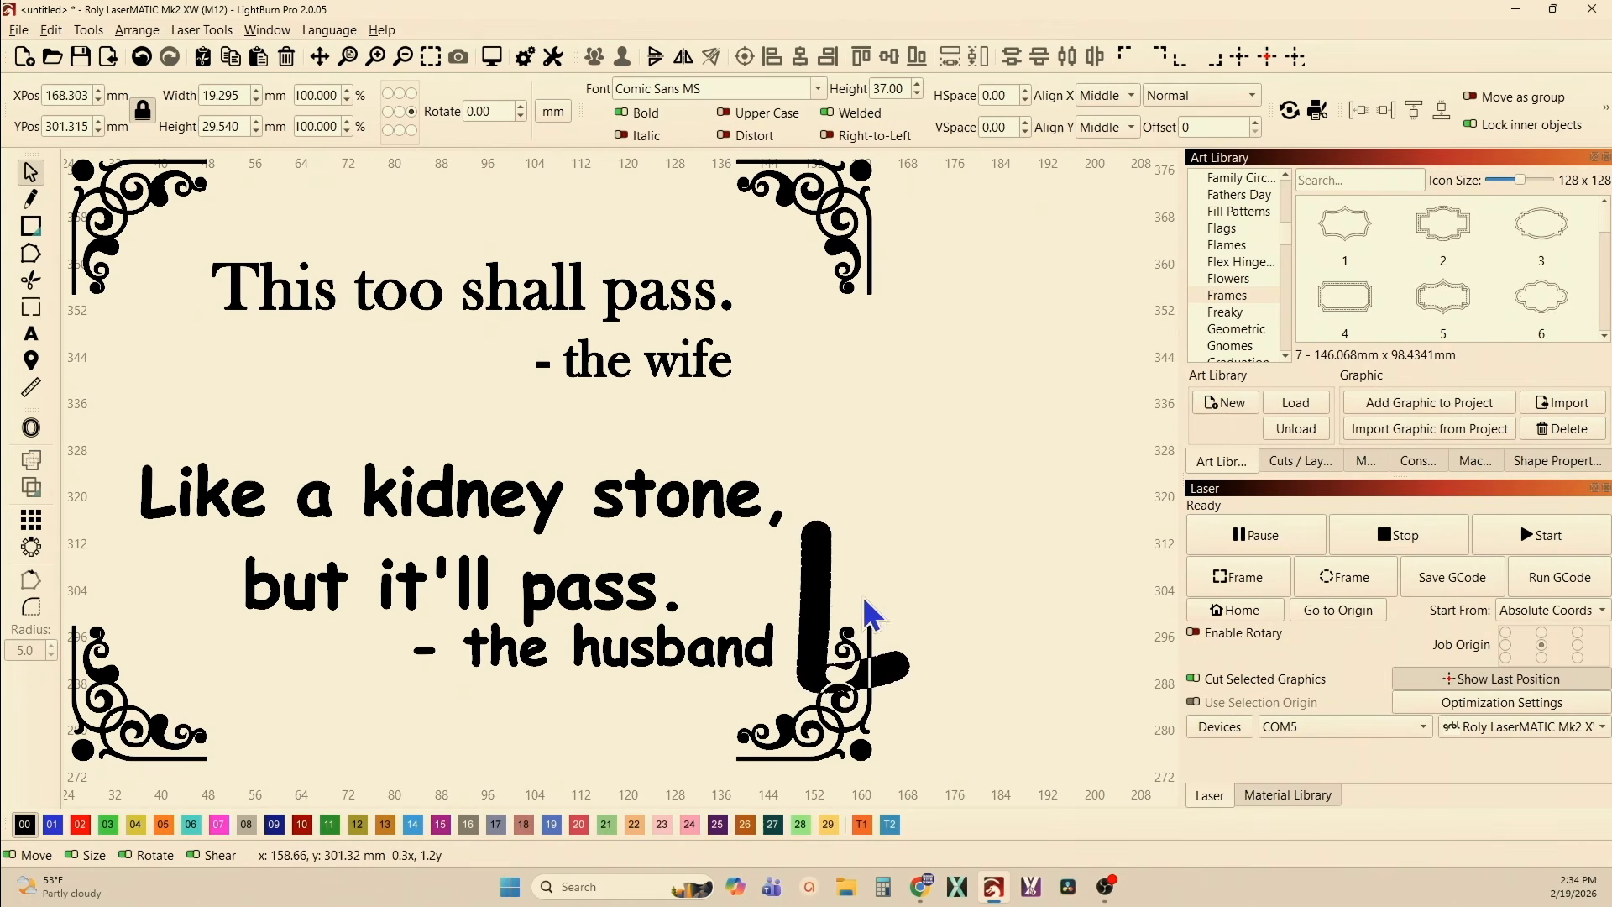
left_click_drag(866, 619, 943, 486)
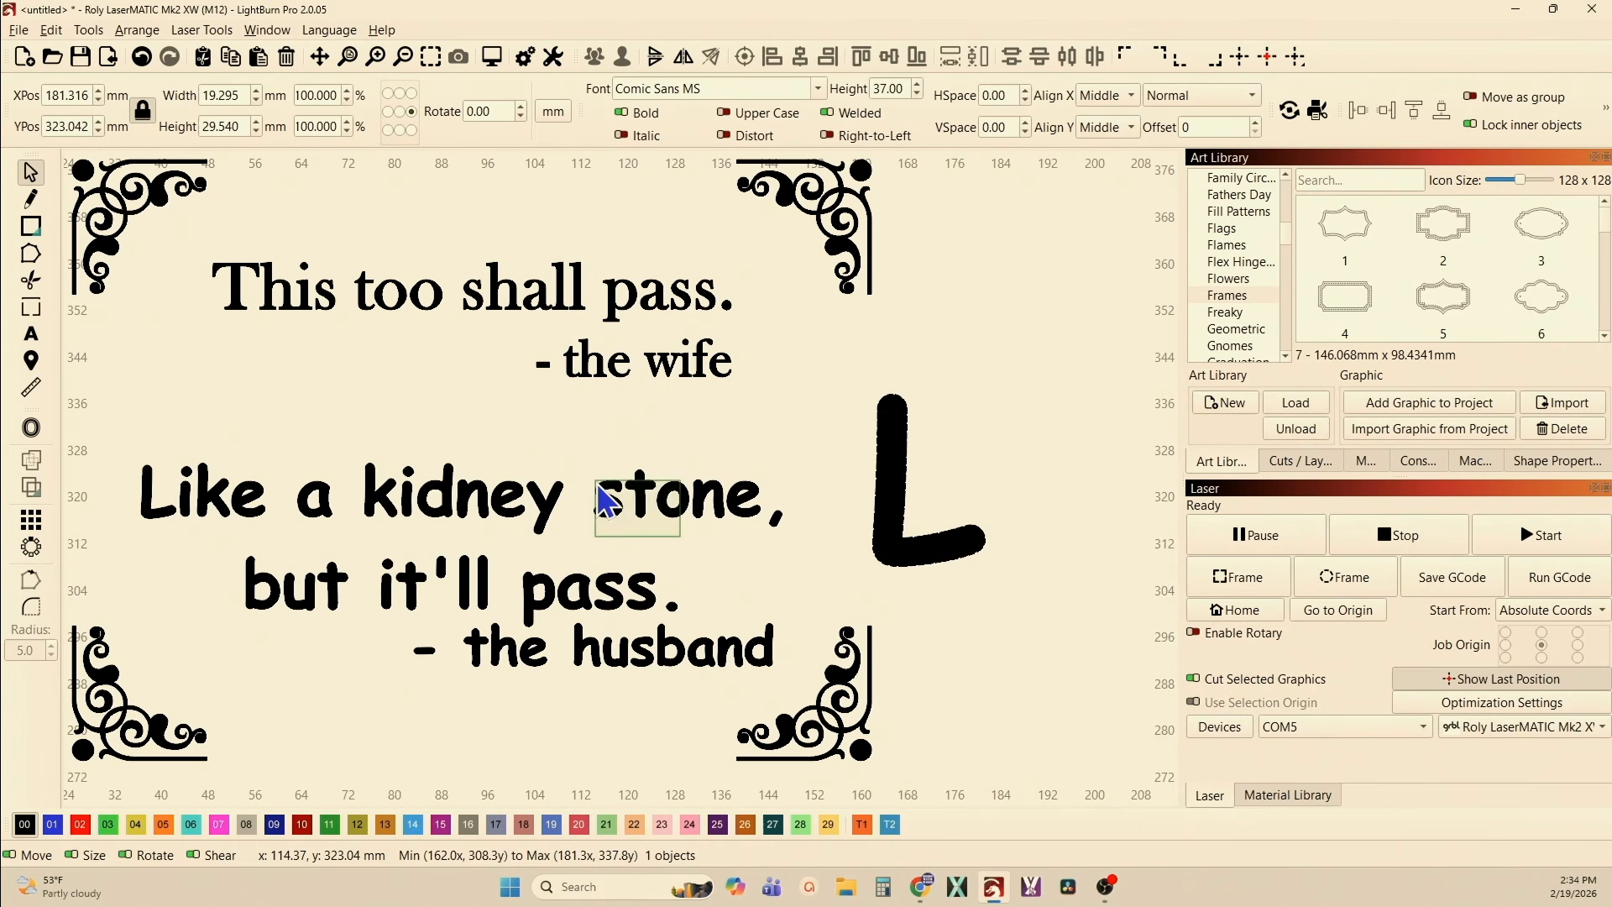
- Set the text height of the letter "L" to 12.00 and move it into the gap above "Like" in the kidney stone quote
left_click(607, 501)
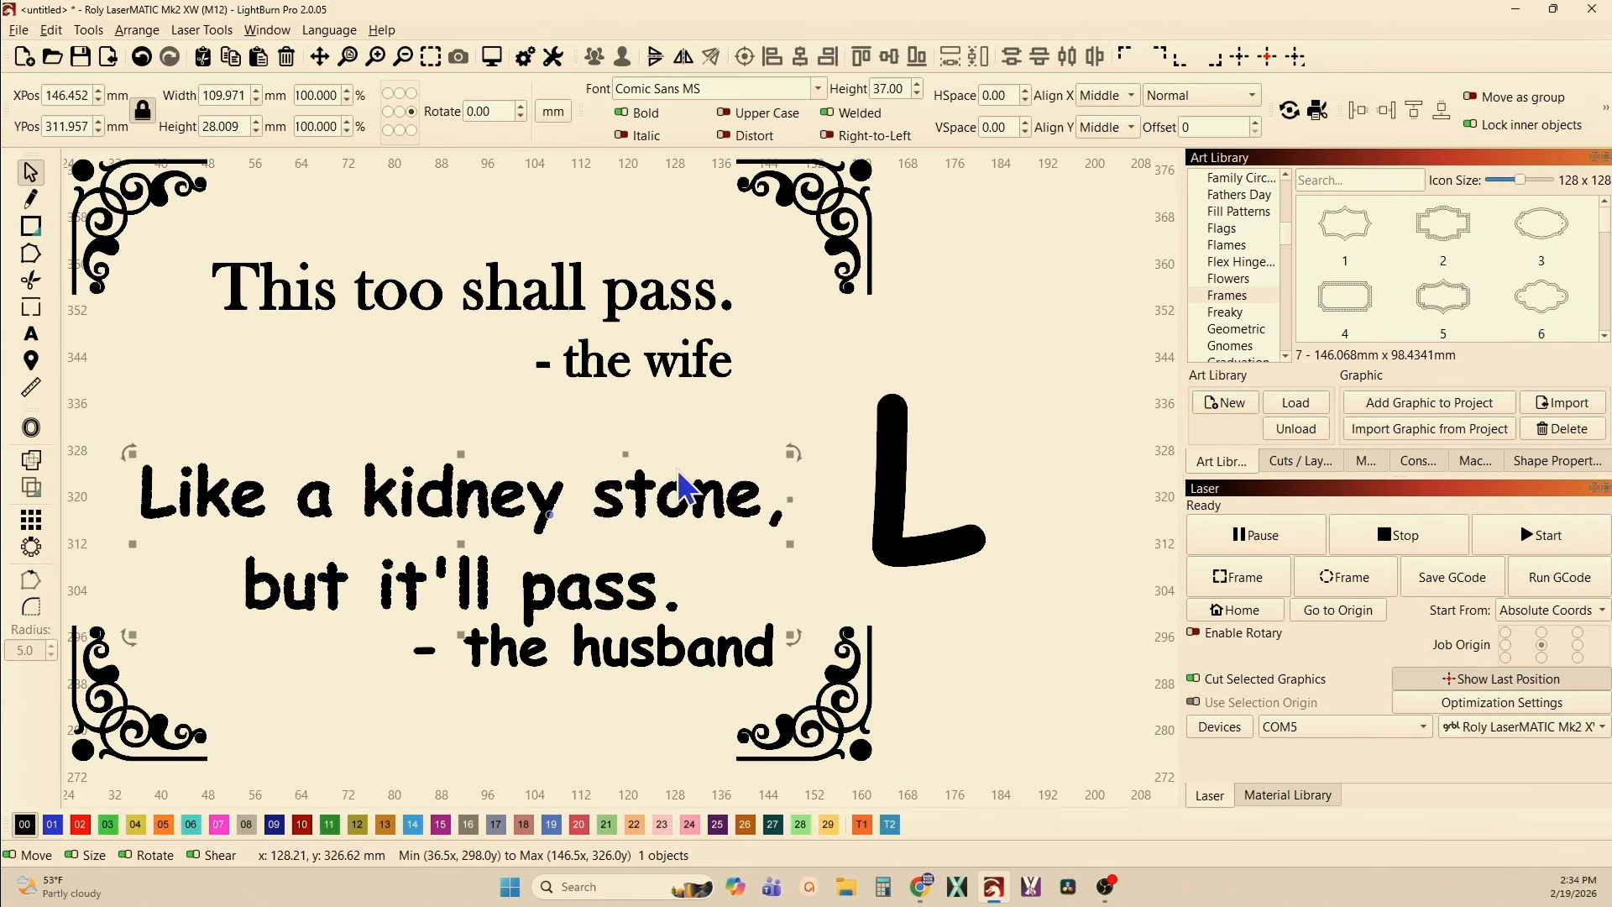
left_click(920, 501)
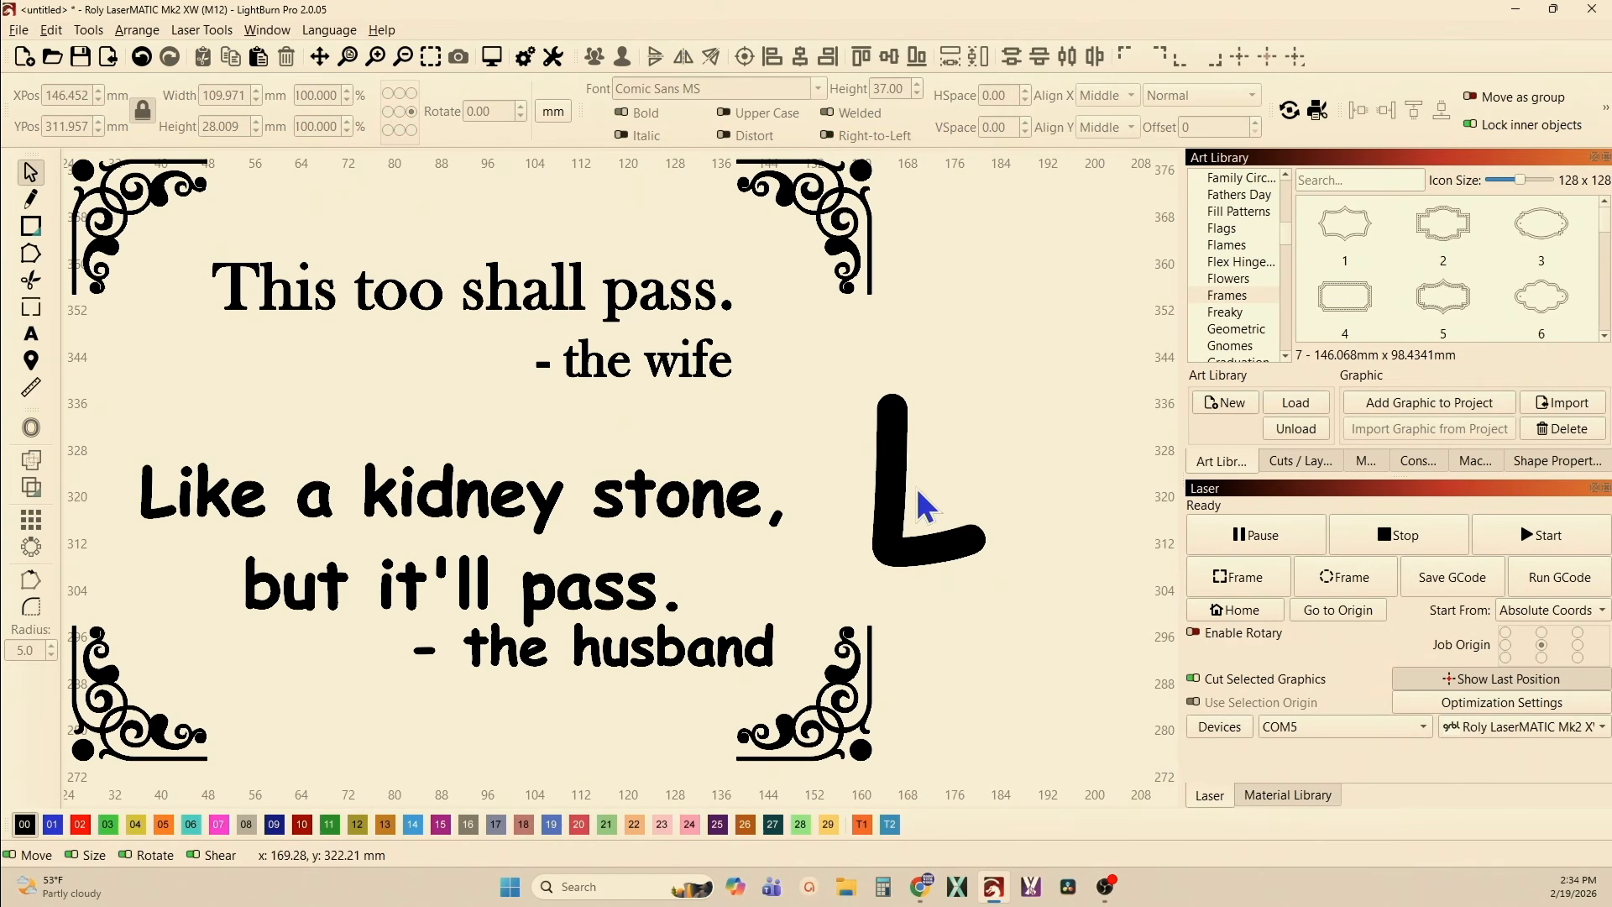
left_click(879, 469)
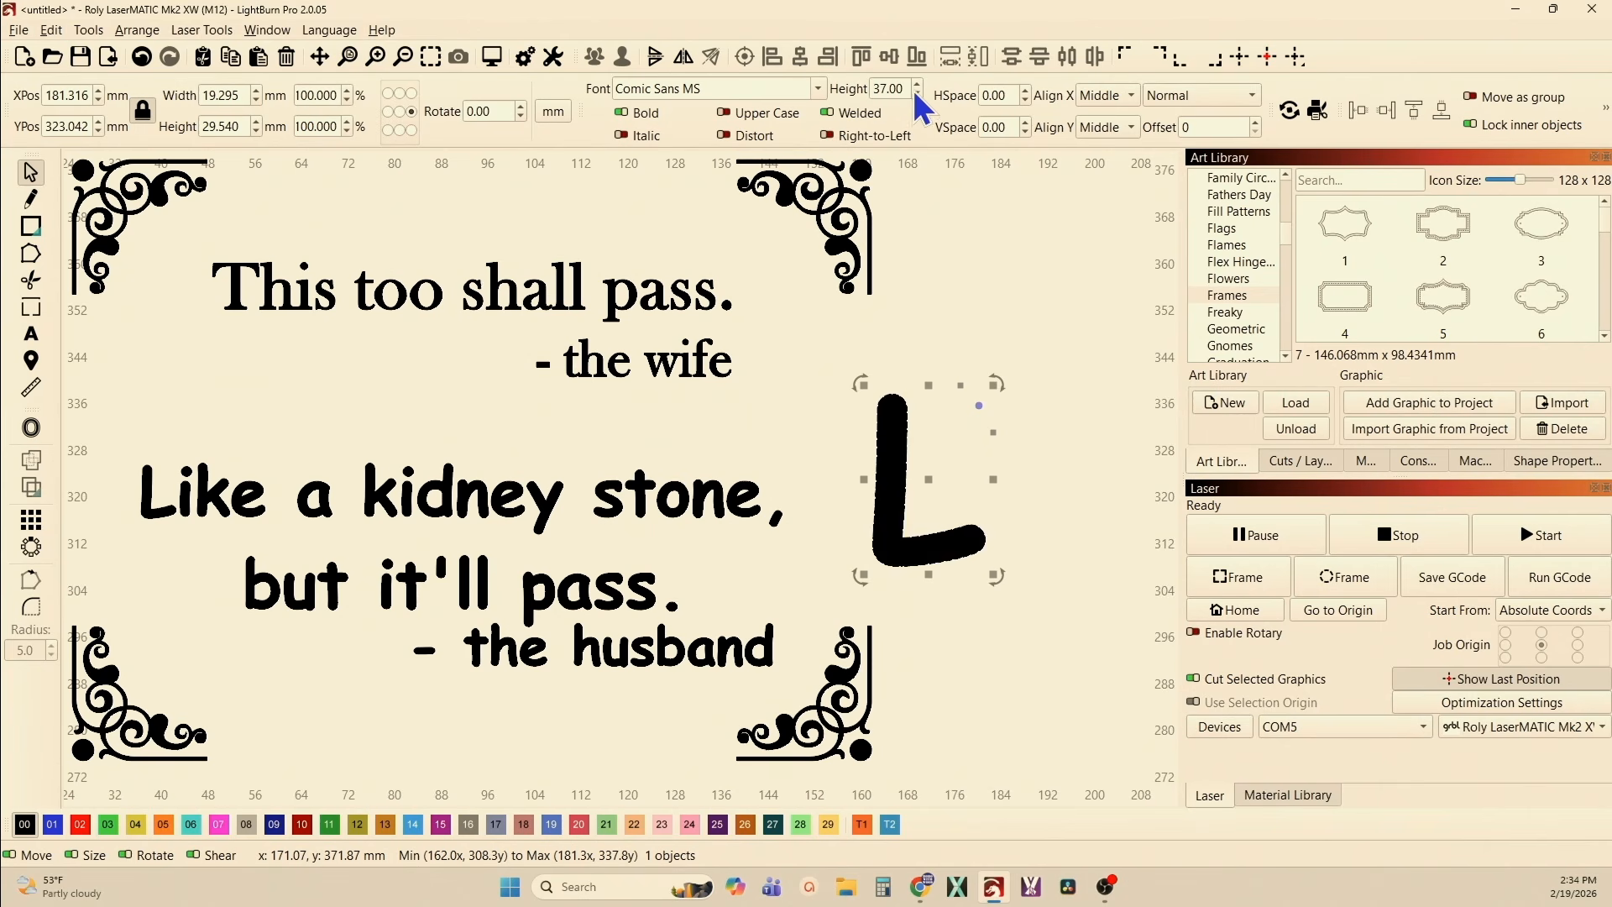
scroll(918, 94, "down", 20)
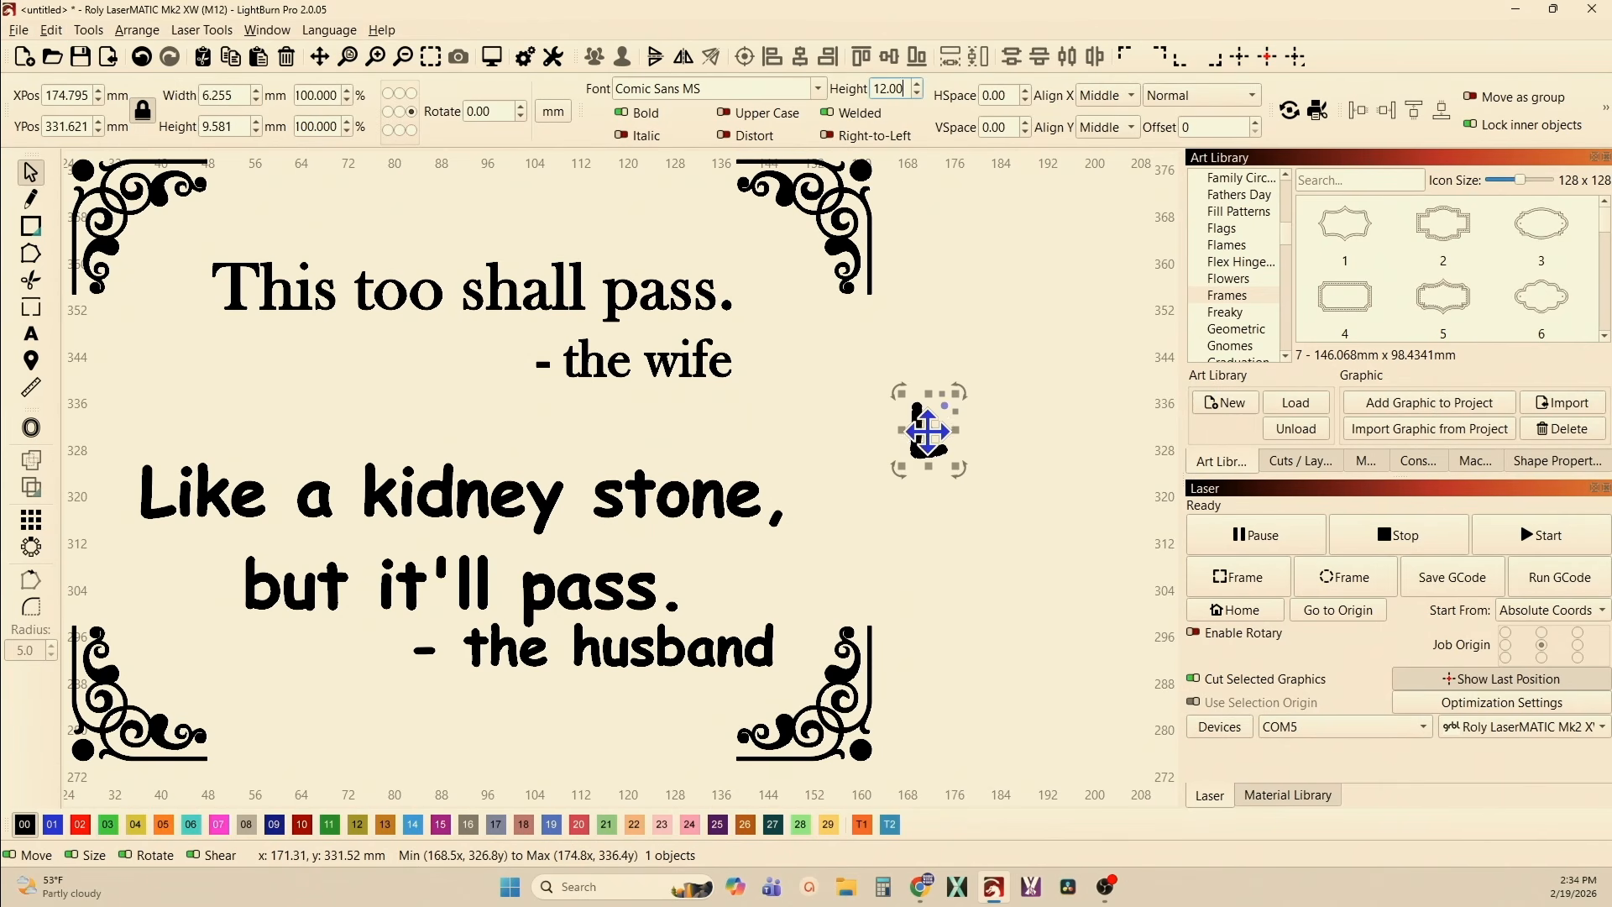
left_click_drag(928, 424, 186, 373)
- Check the dimensions of both quotes and set the overall height of the letter "L" to 10.159 mm with proportions locked
left_click(157, 518)
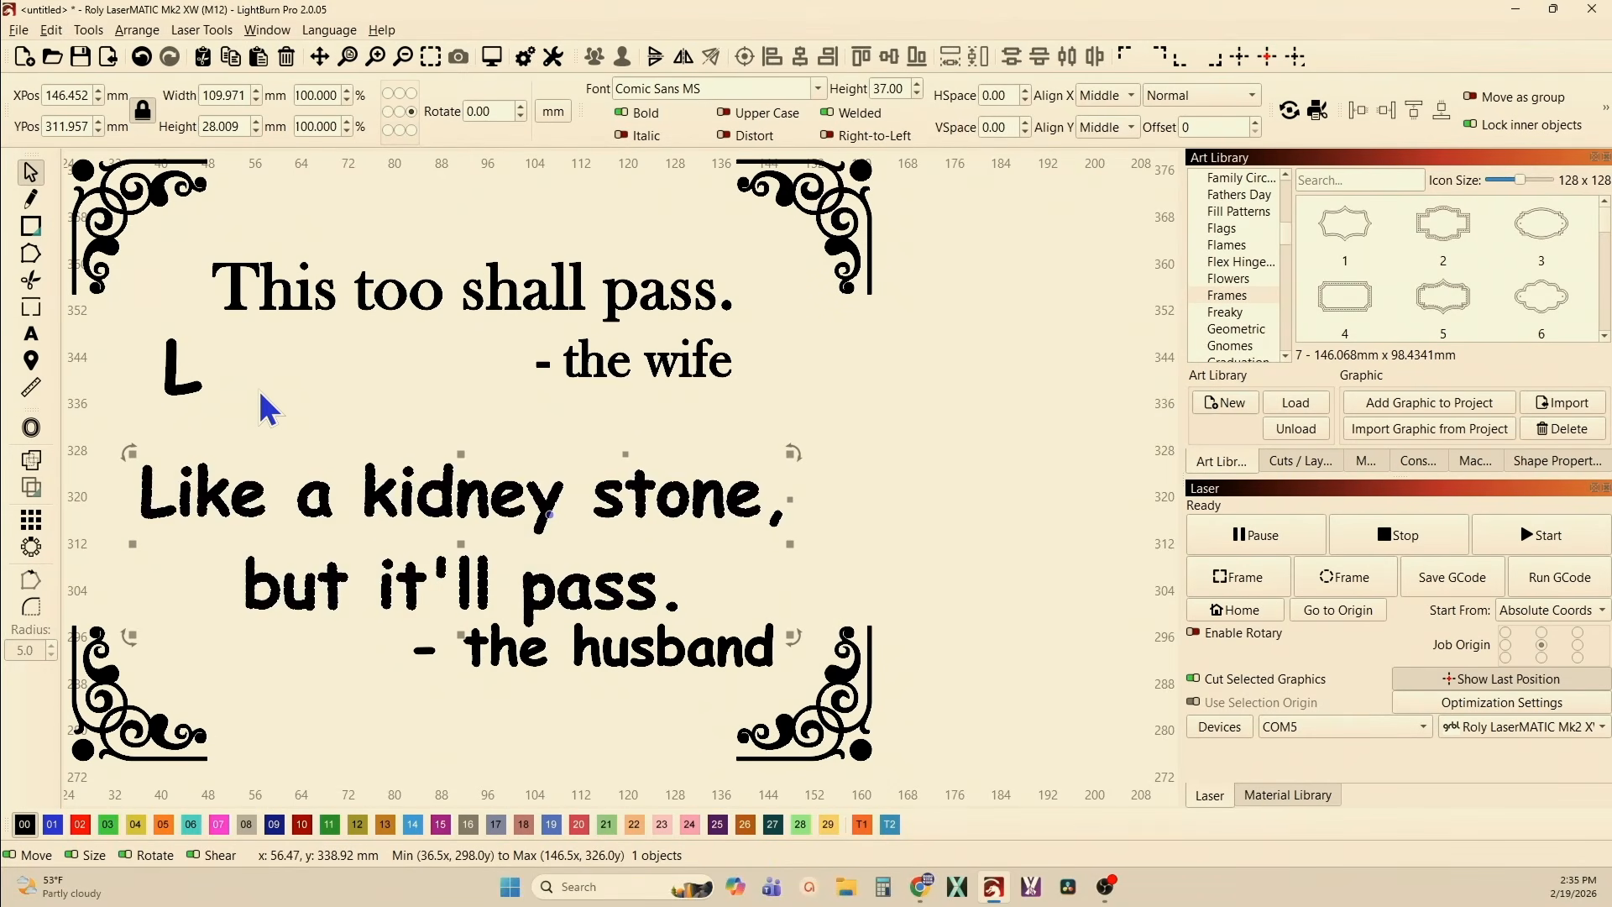
left_click(235, 321)
left_click(219, 295)
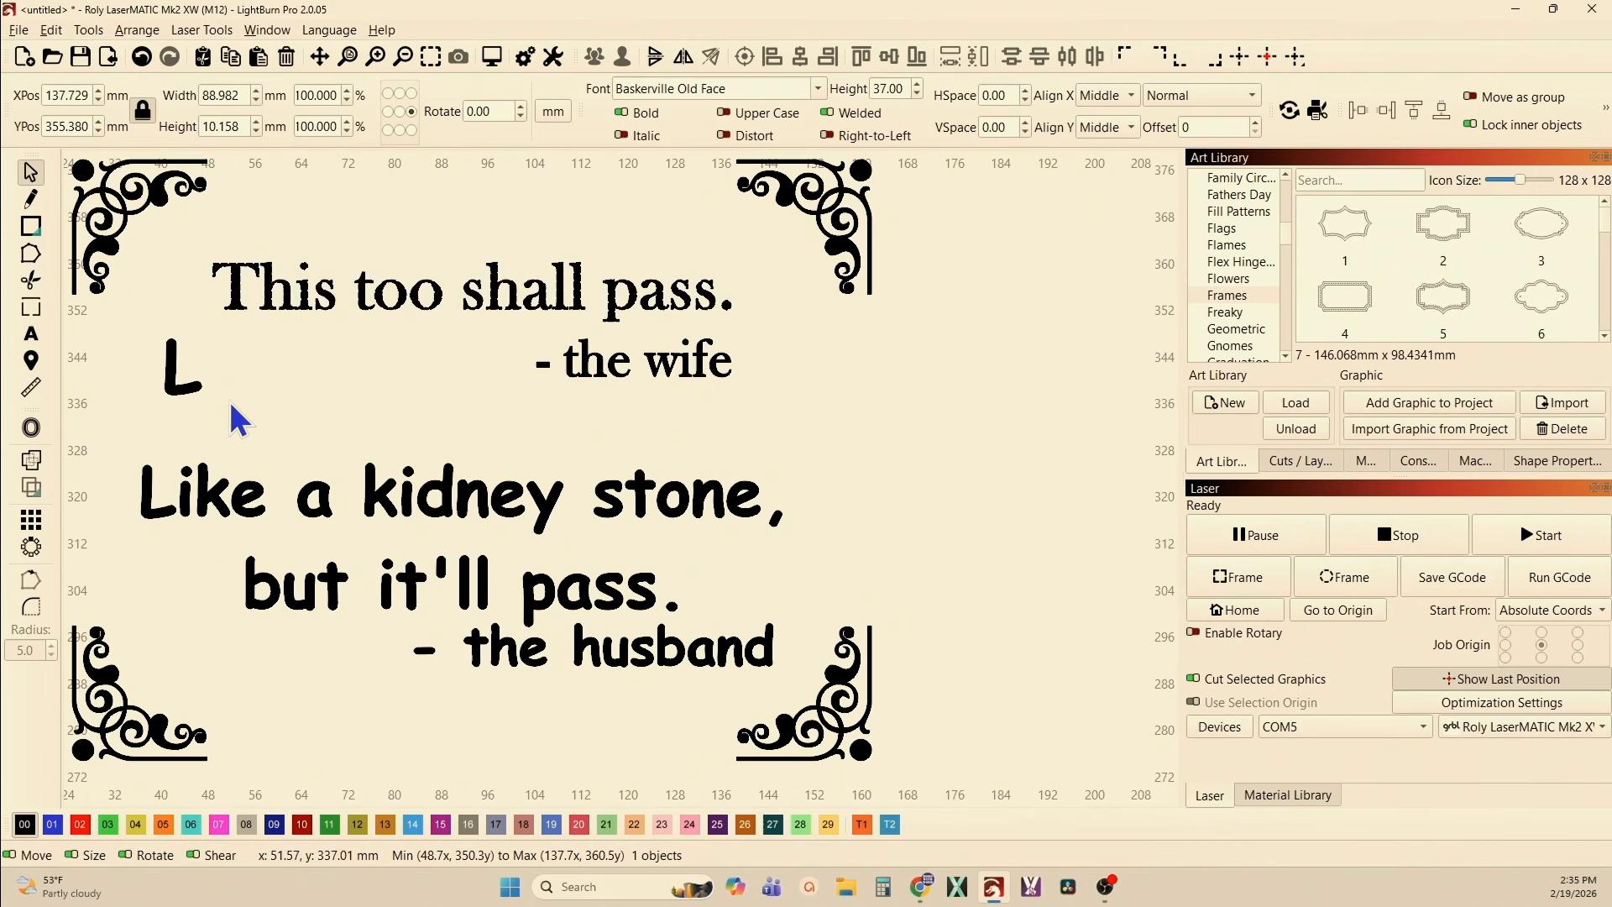
left_click(161, 370)
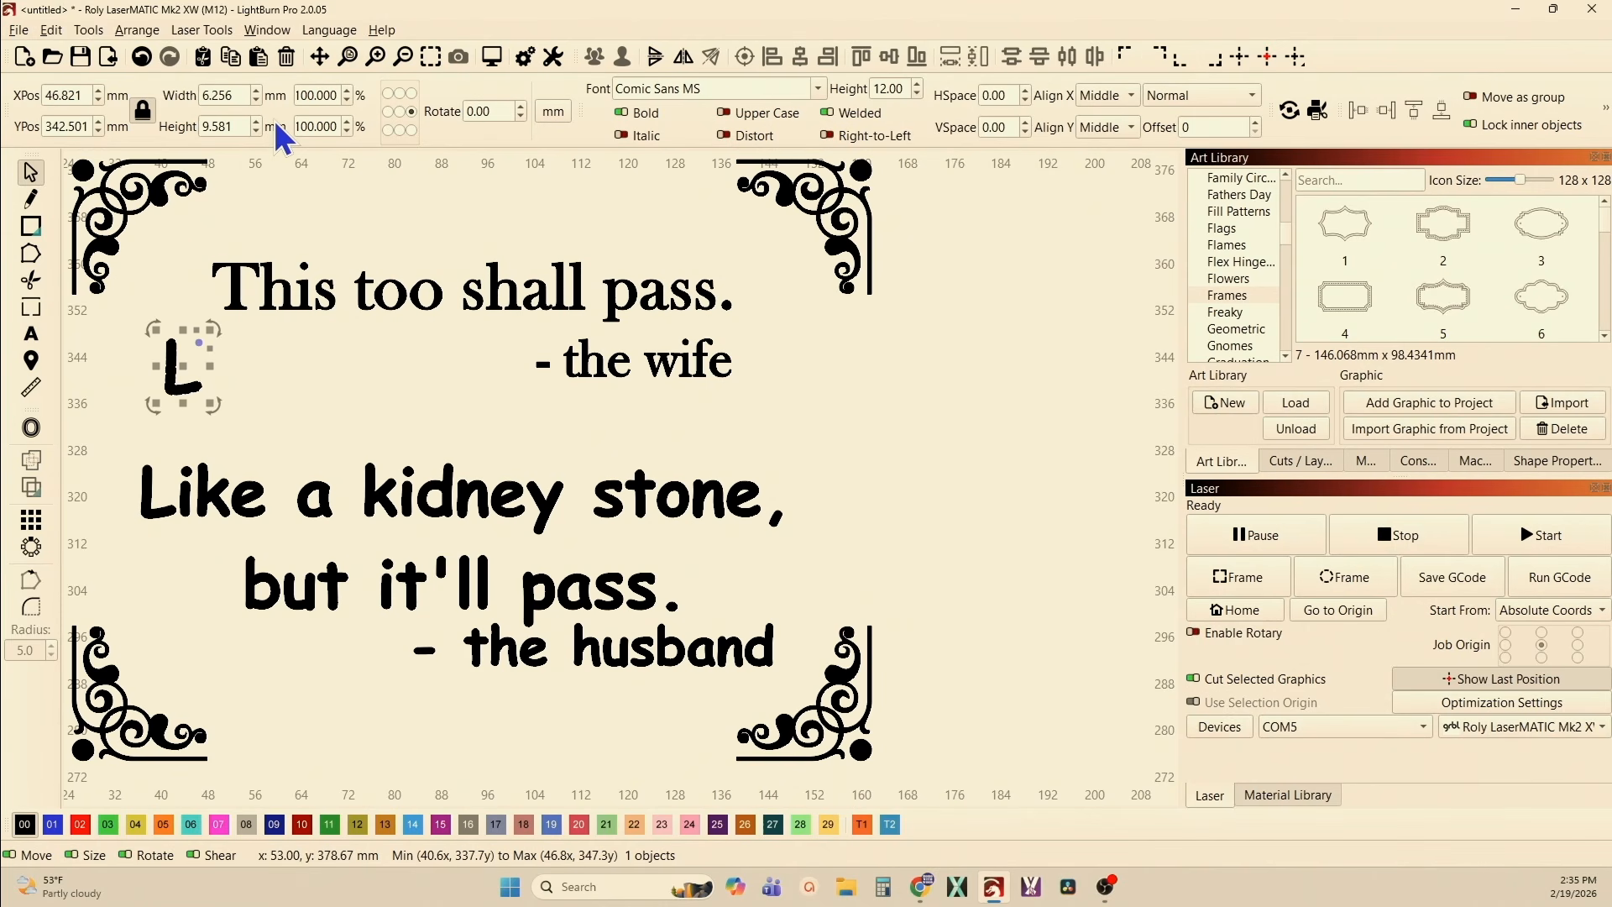
type("10.1")
type("59")
key("Return")
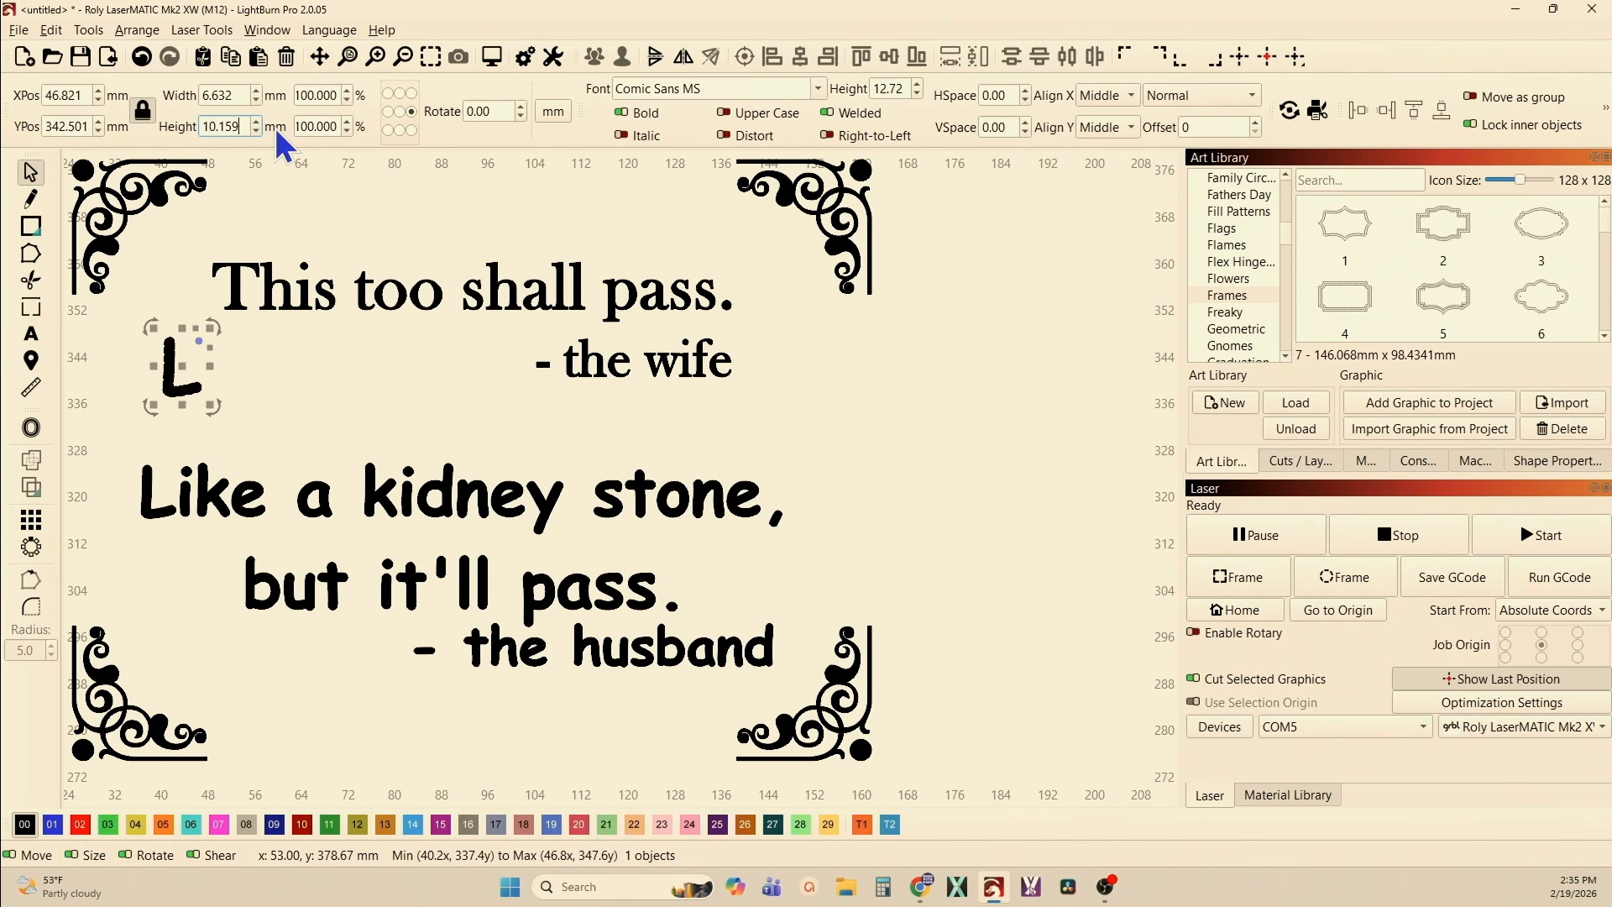
- Compare the text height setting and overall dimensions of the upper quote, the letter "L" and the kidney stone quote
left_click(302, 290)
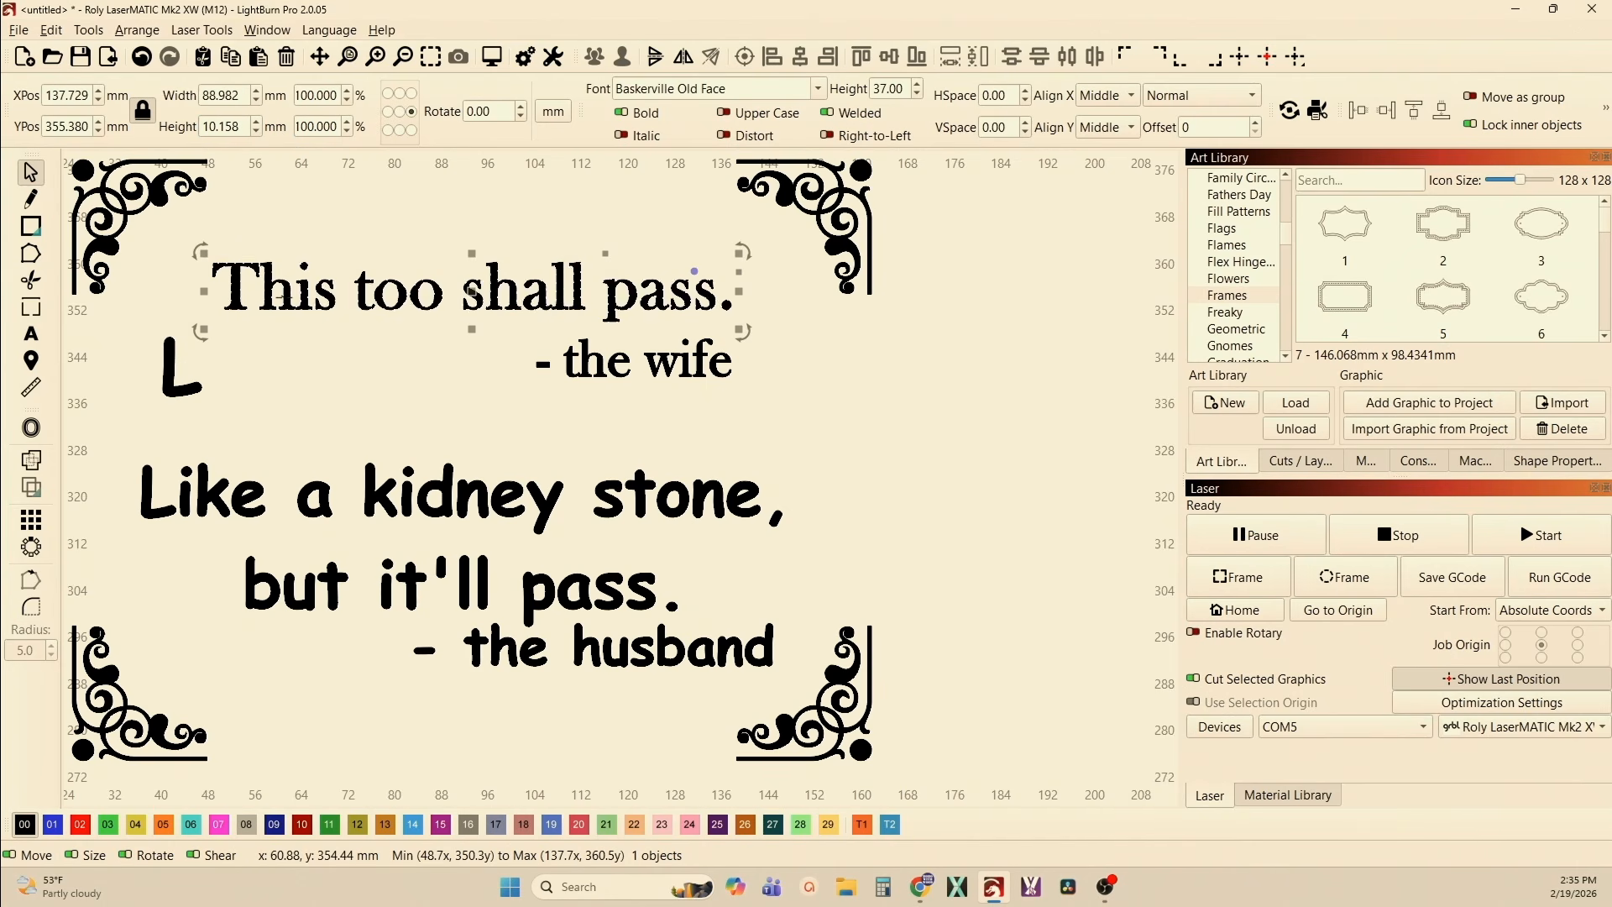
left_click(131, 434)
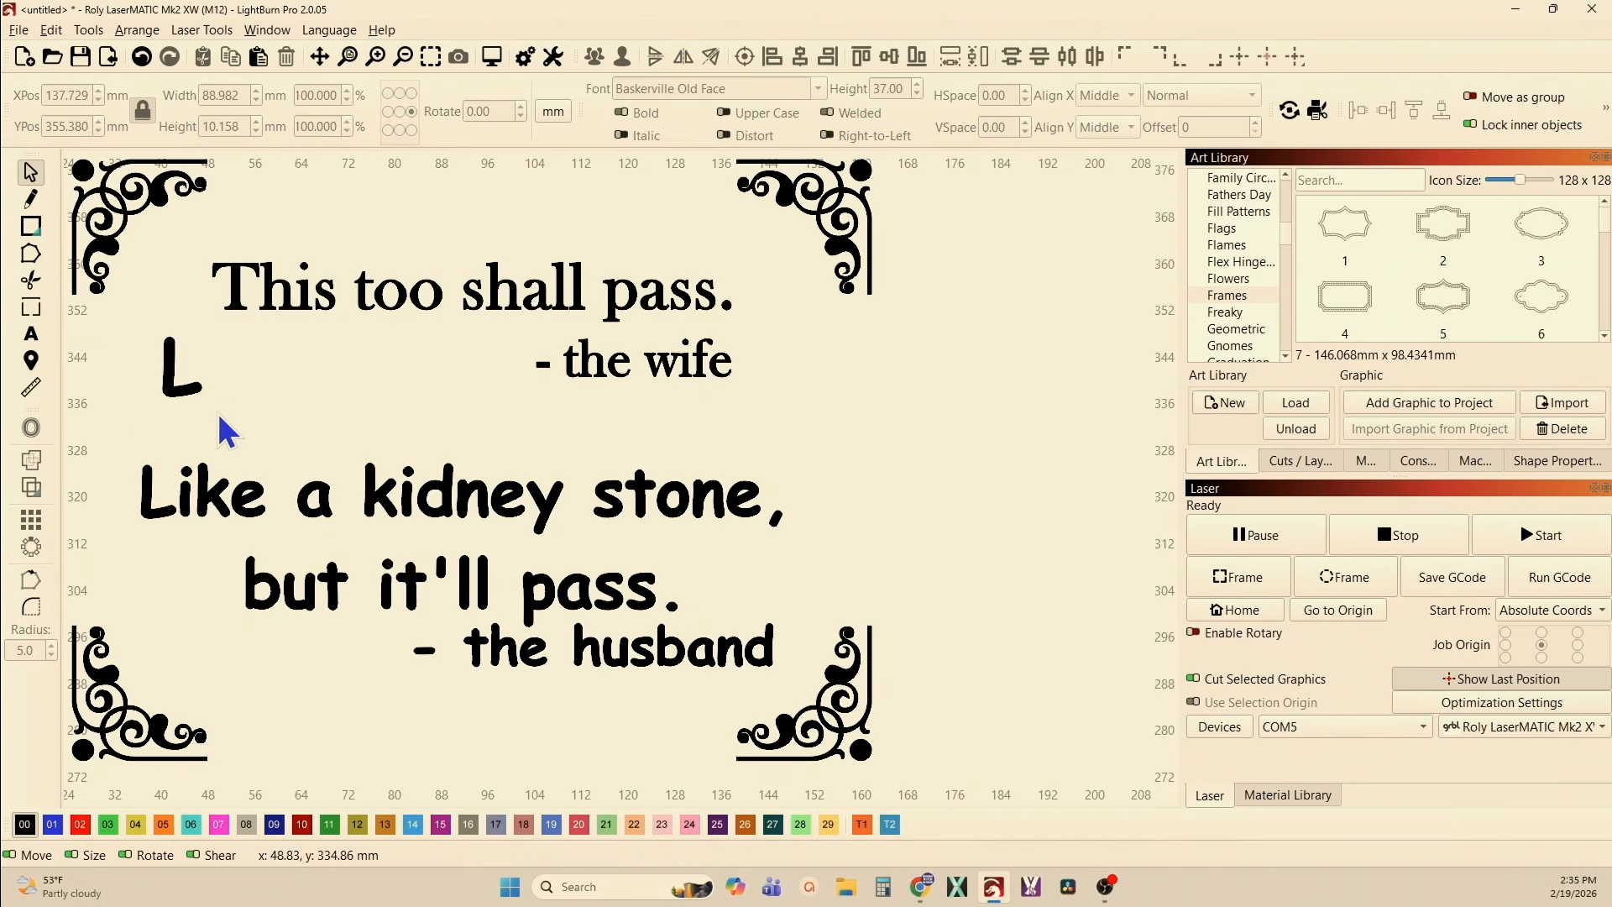
left_click_drag(218, 410, 131, 378)
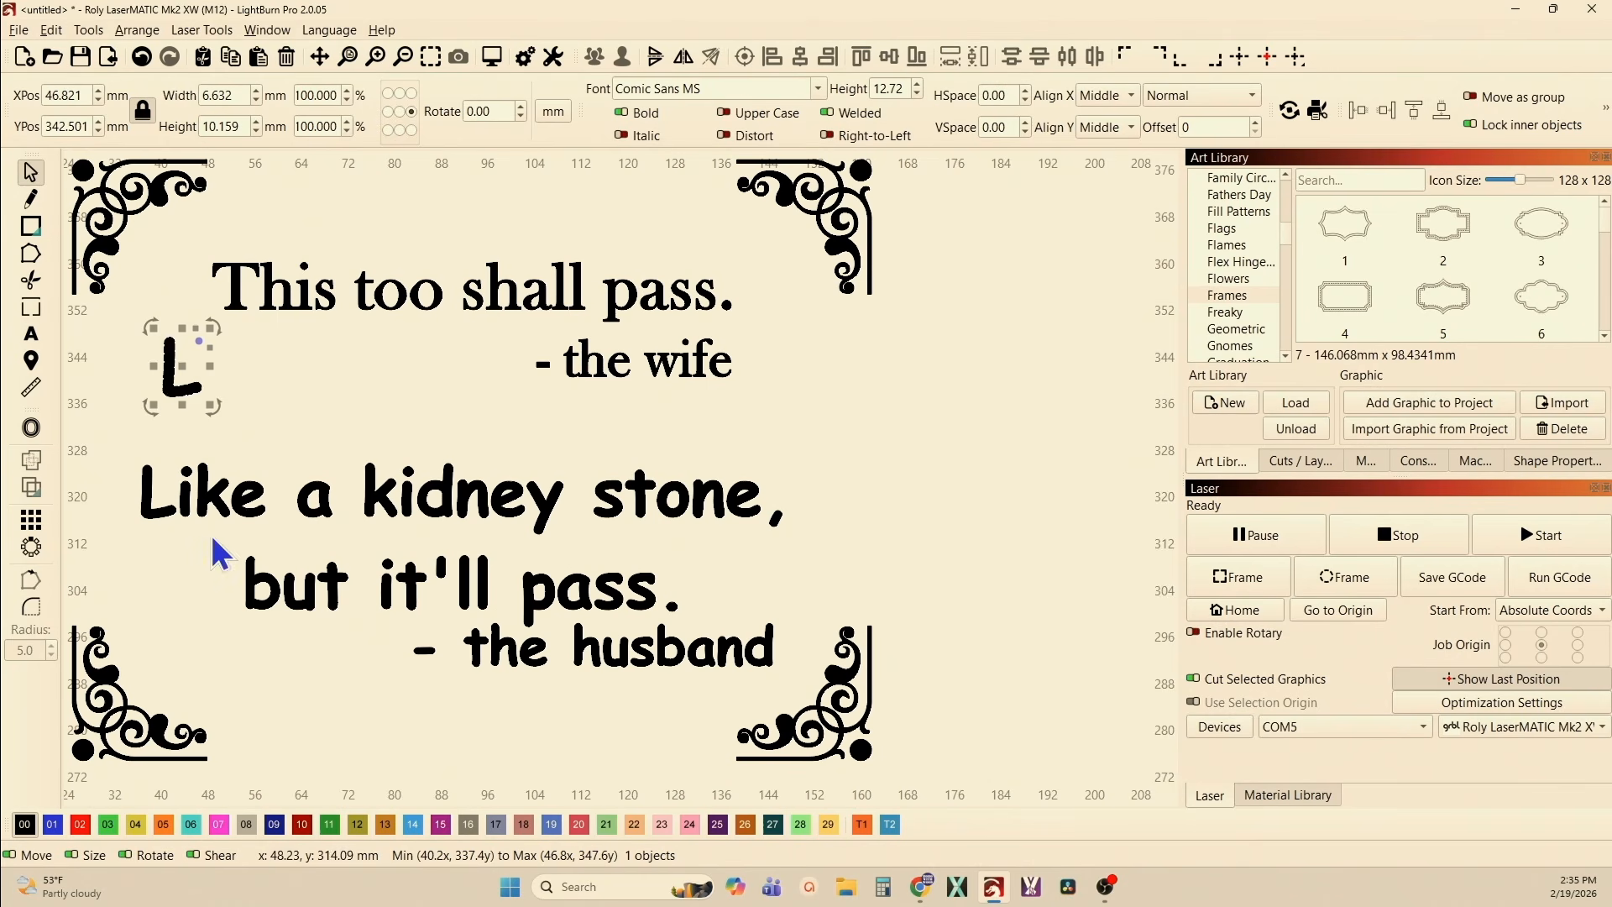
left_click_drag(210, 532, 139, 498)
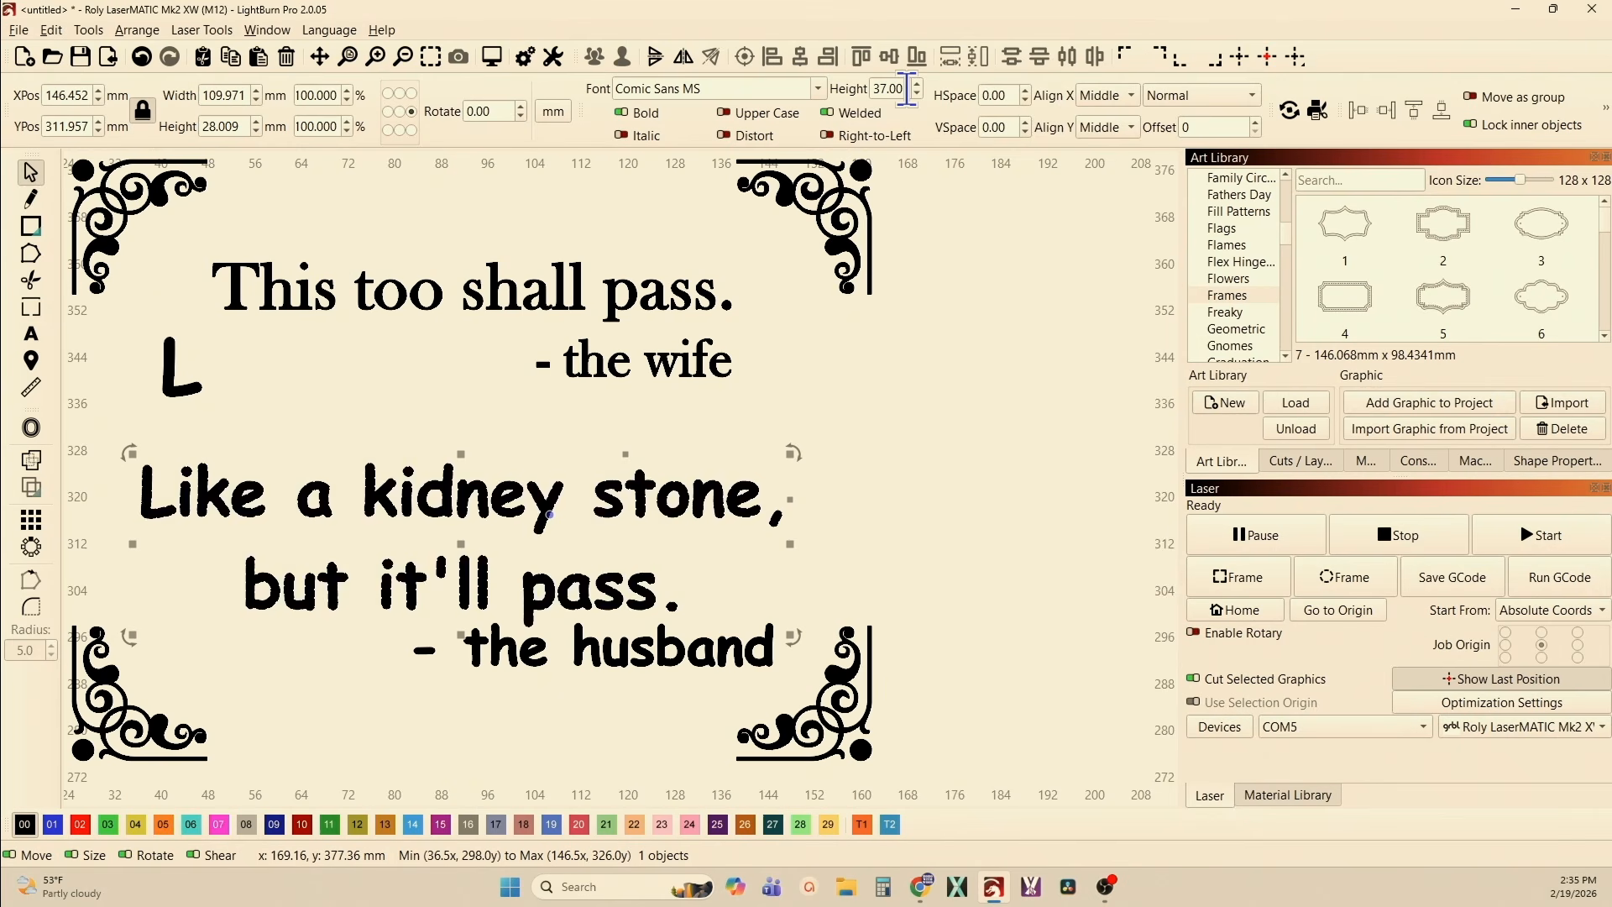
left_click(141, 386)
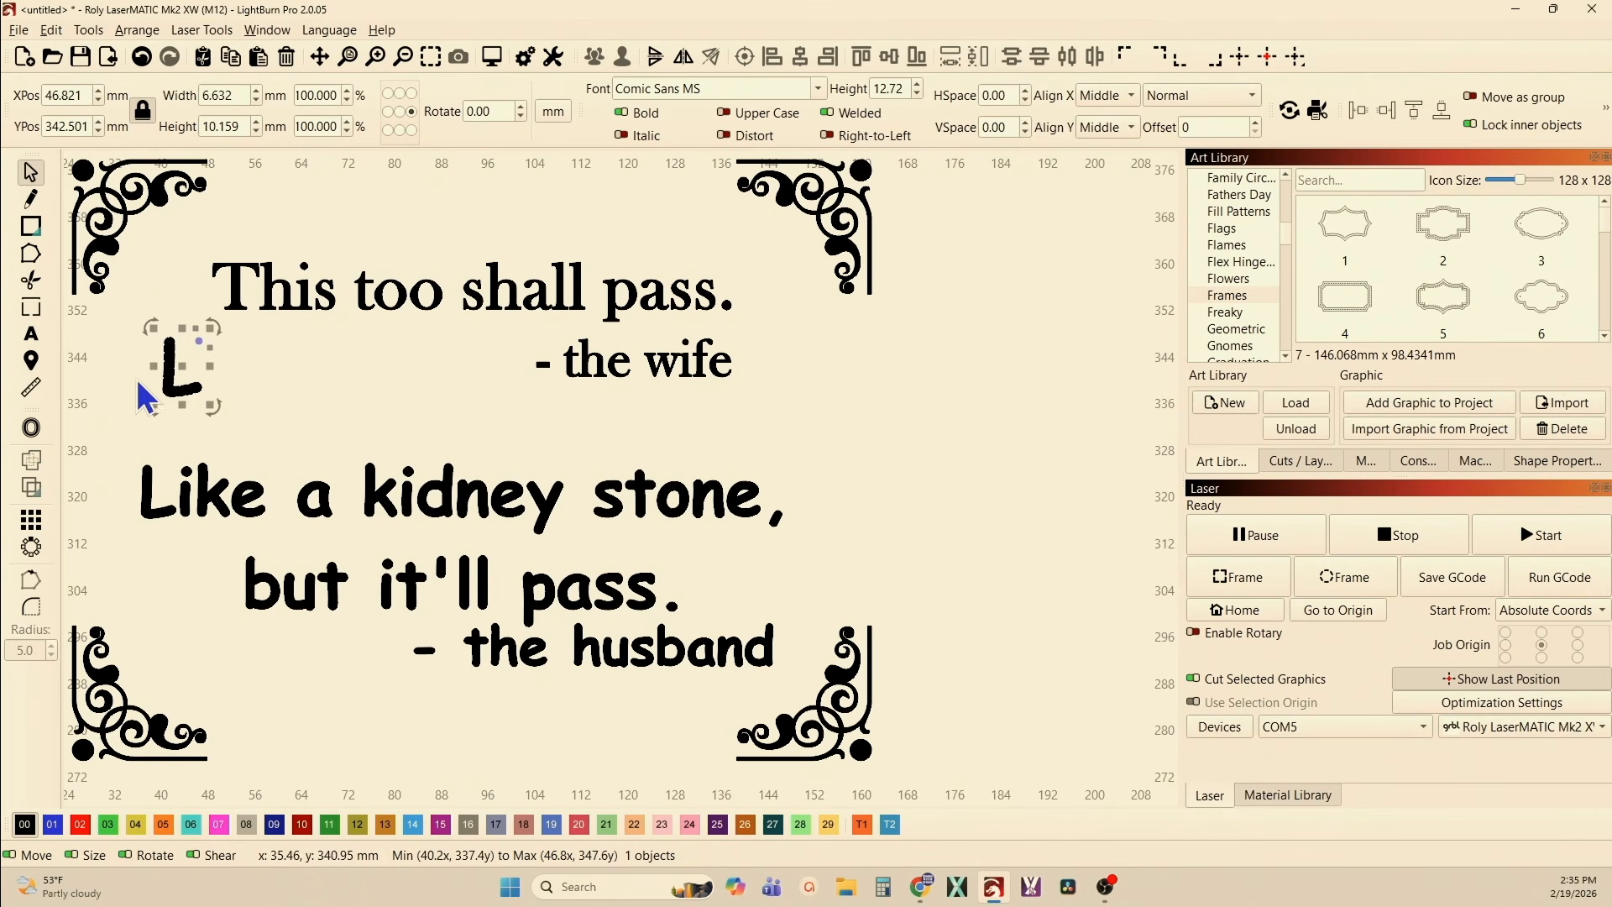
- Set the text height of the kidney stone quote to 12.72
left_click(461, 512)
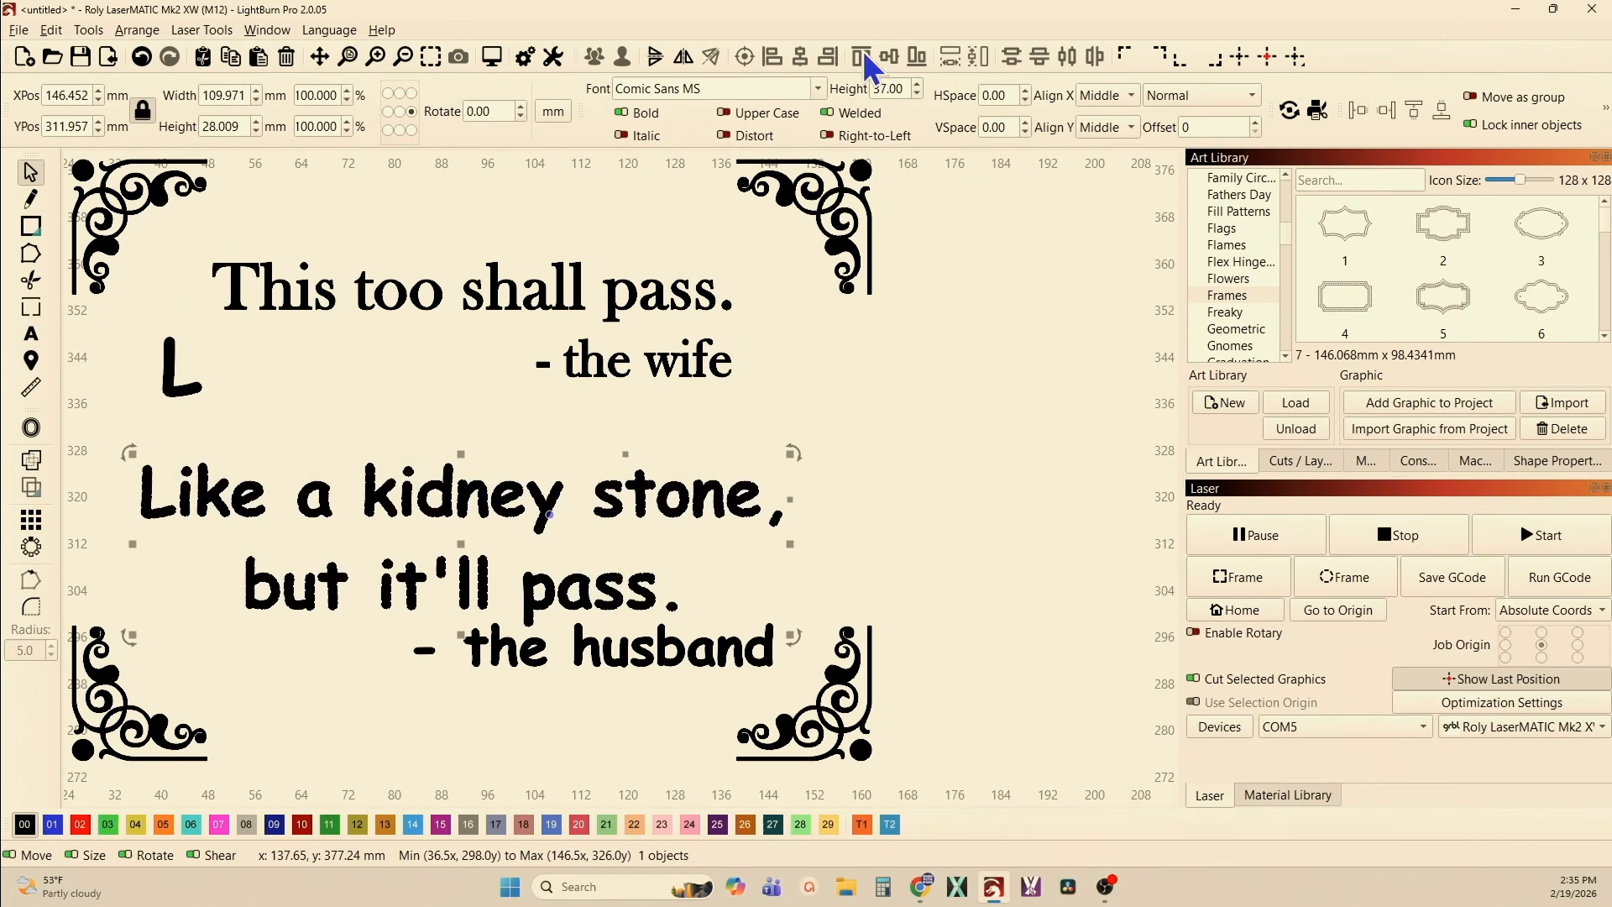
left_click_drag(910, 85, 808, 84)
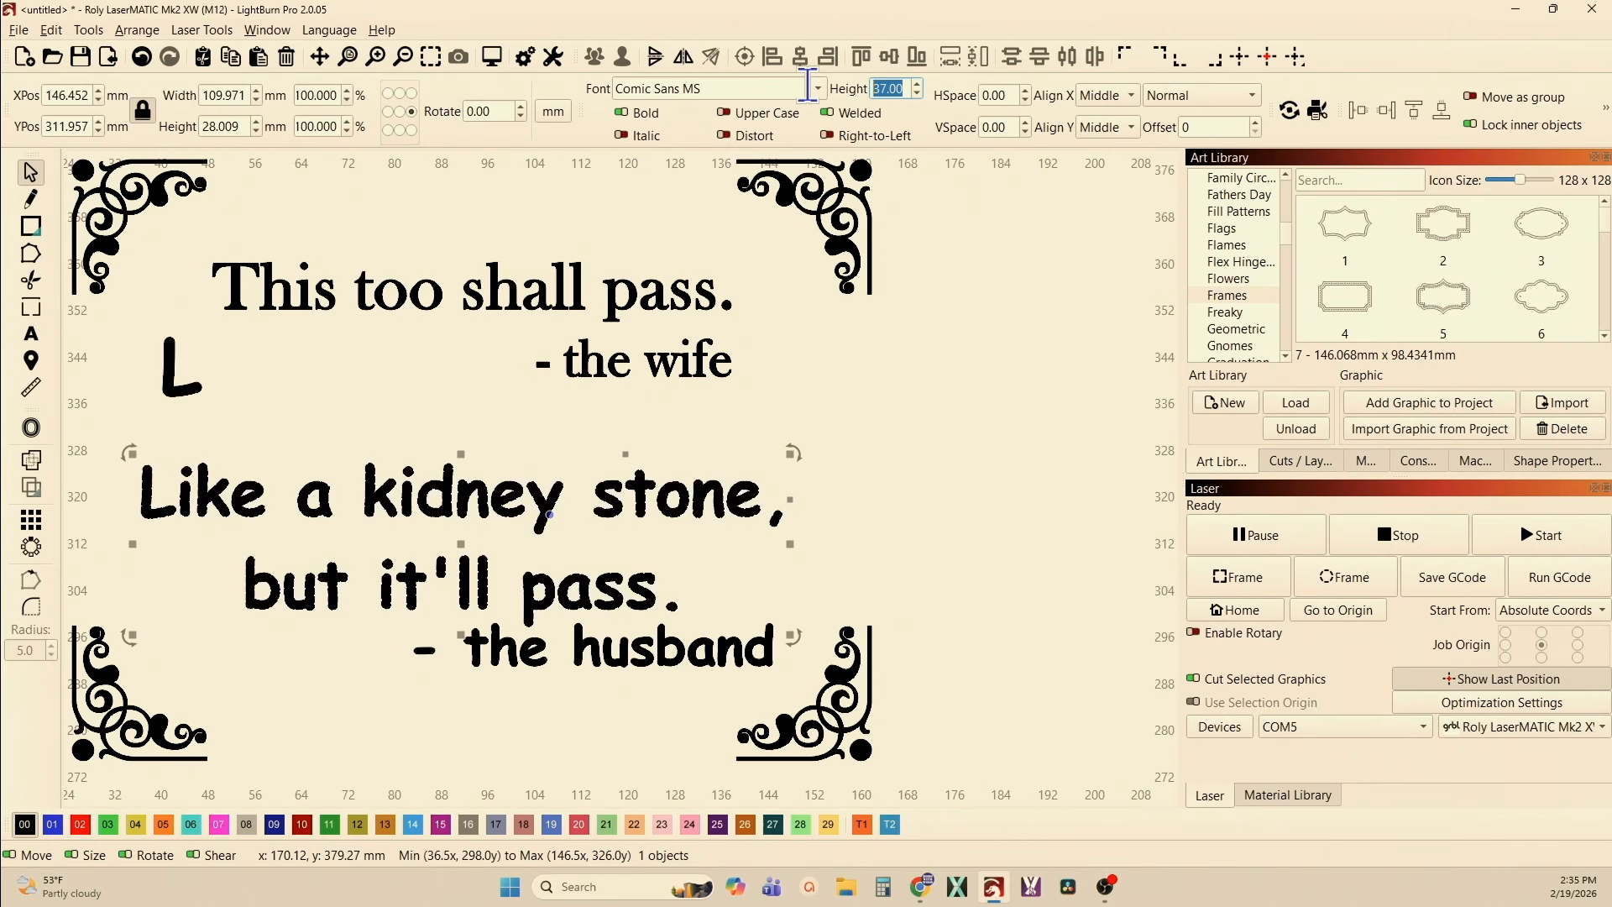
type("12.72")
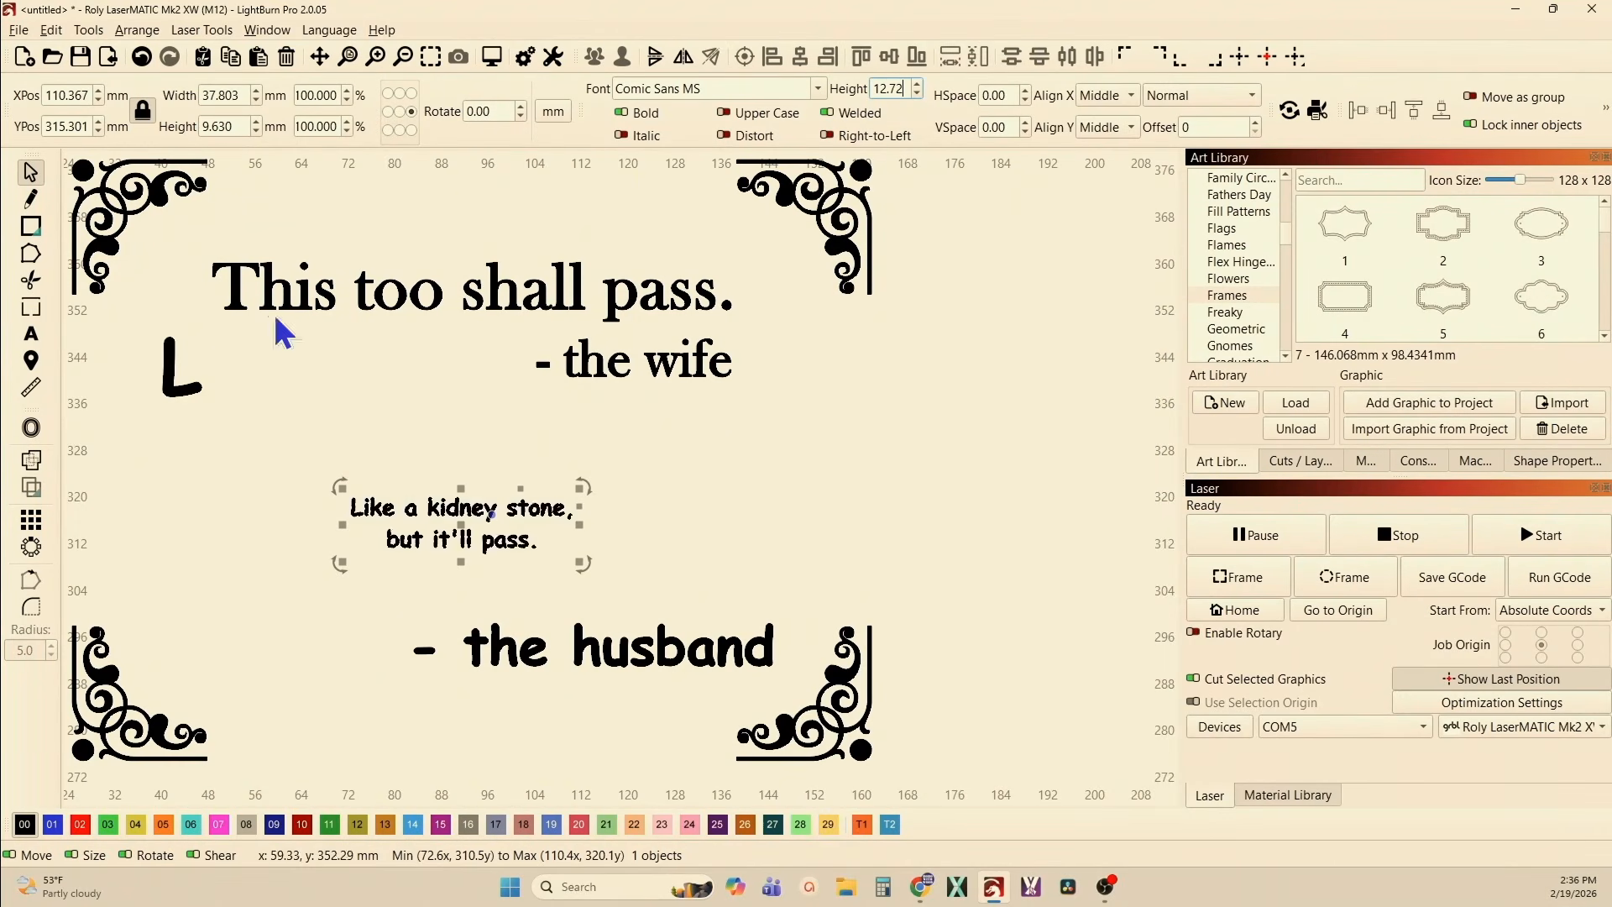
- Check the upper quote against the letter "L" and move the "L" about 12 mm right and 13 mm down
left_click(239, 304)
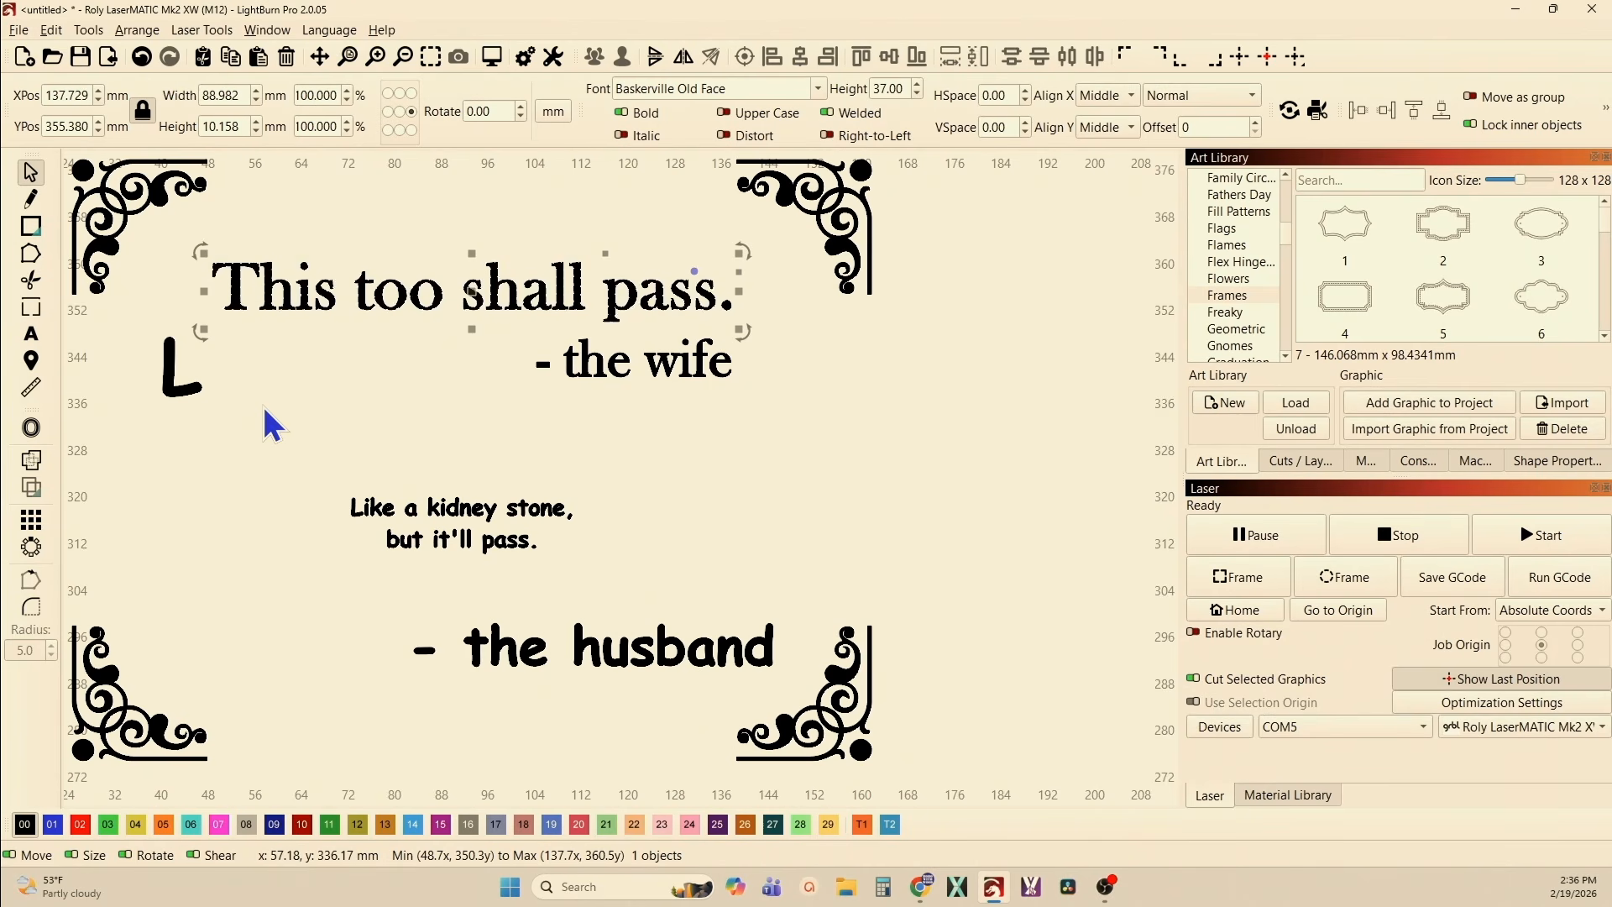
left_click(176, 382)
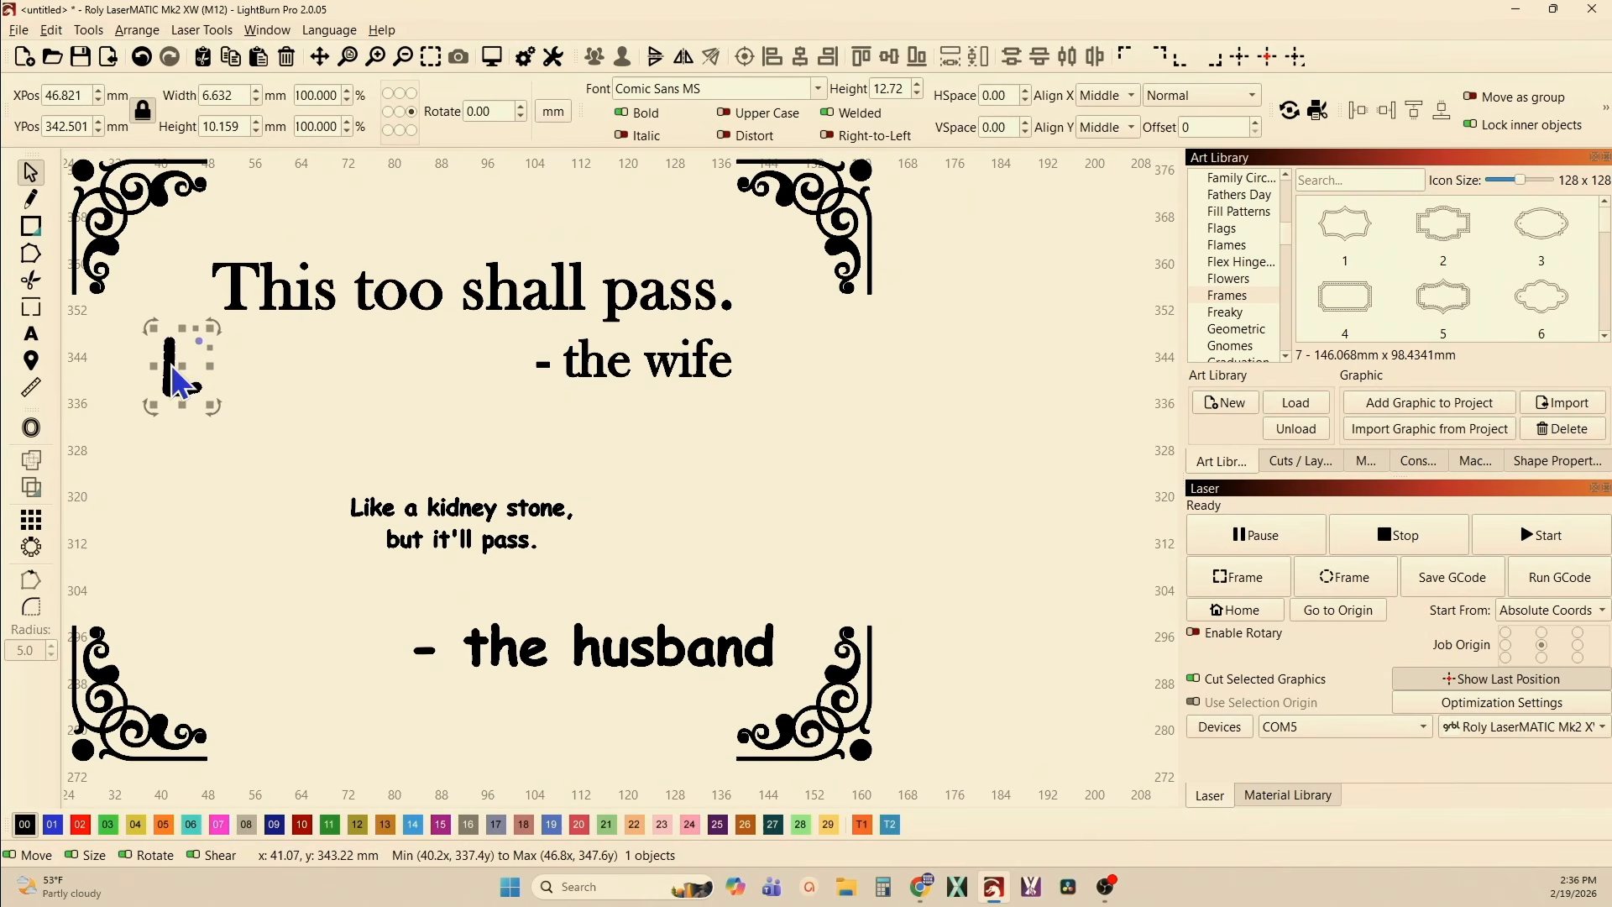
left_click_drag(174, 368, 255, 461)
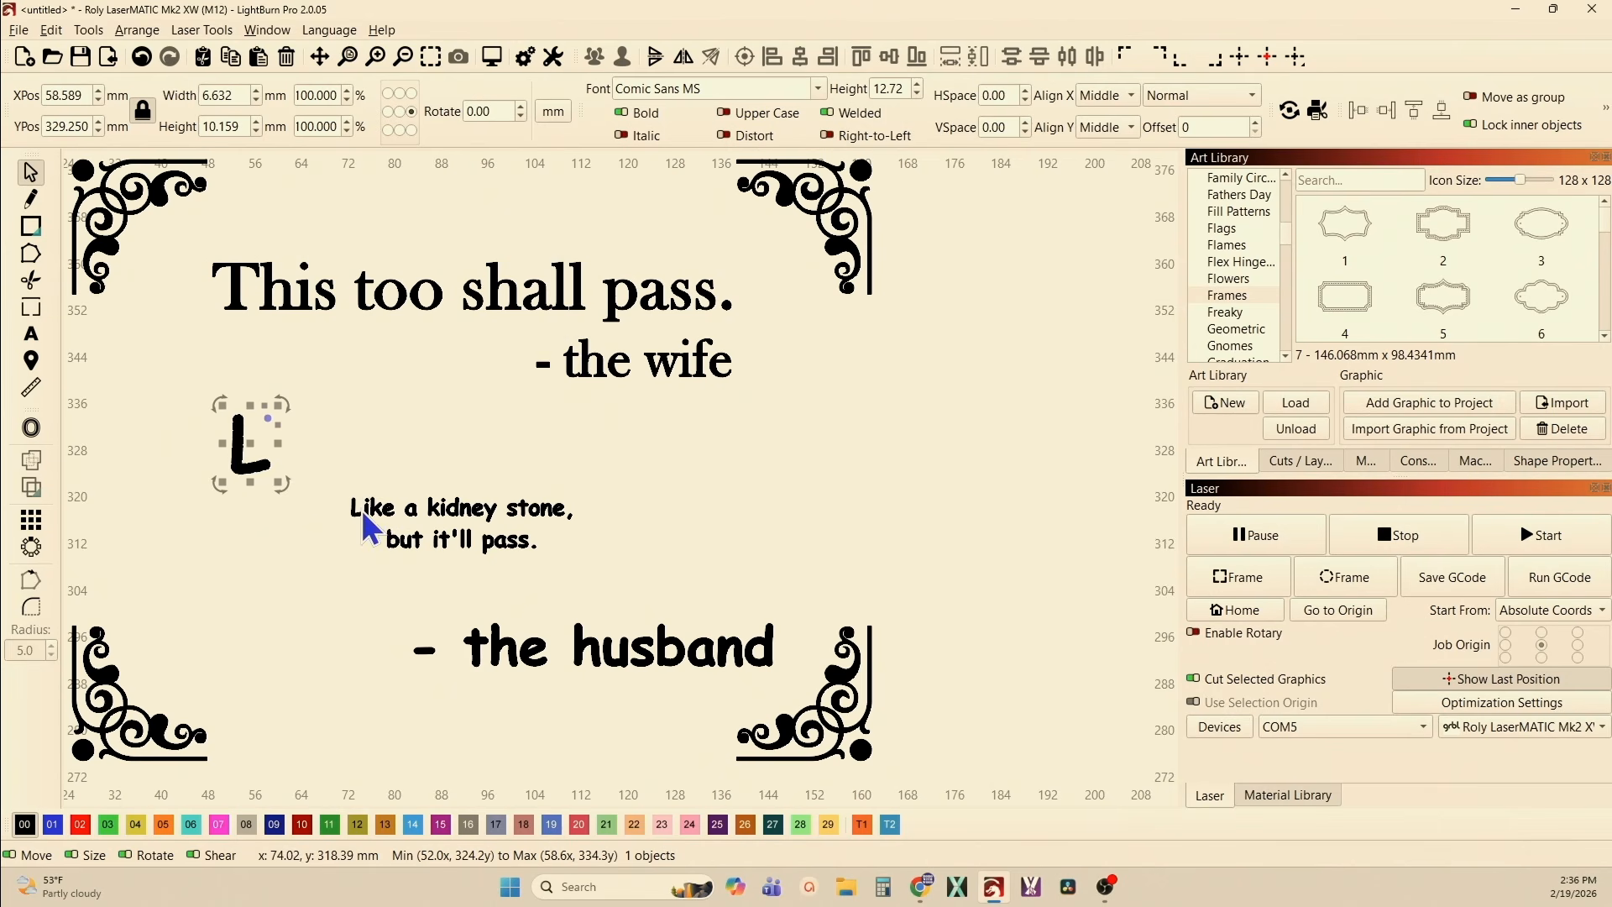
- Move the kidney stone quote out of the frame to the empty area on its right
left_click(454, 526)
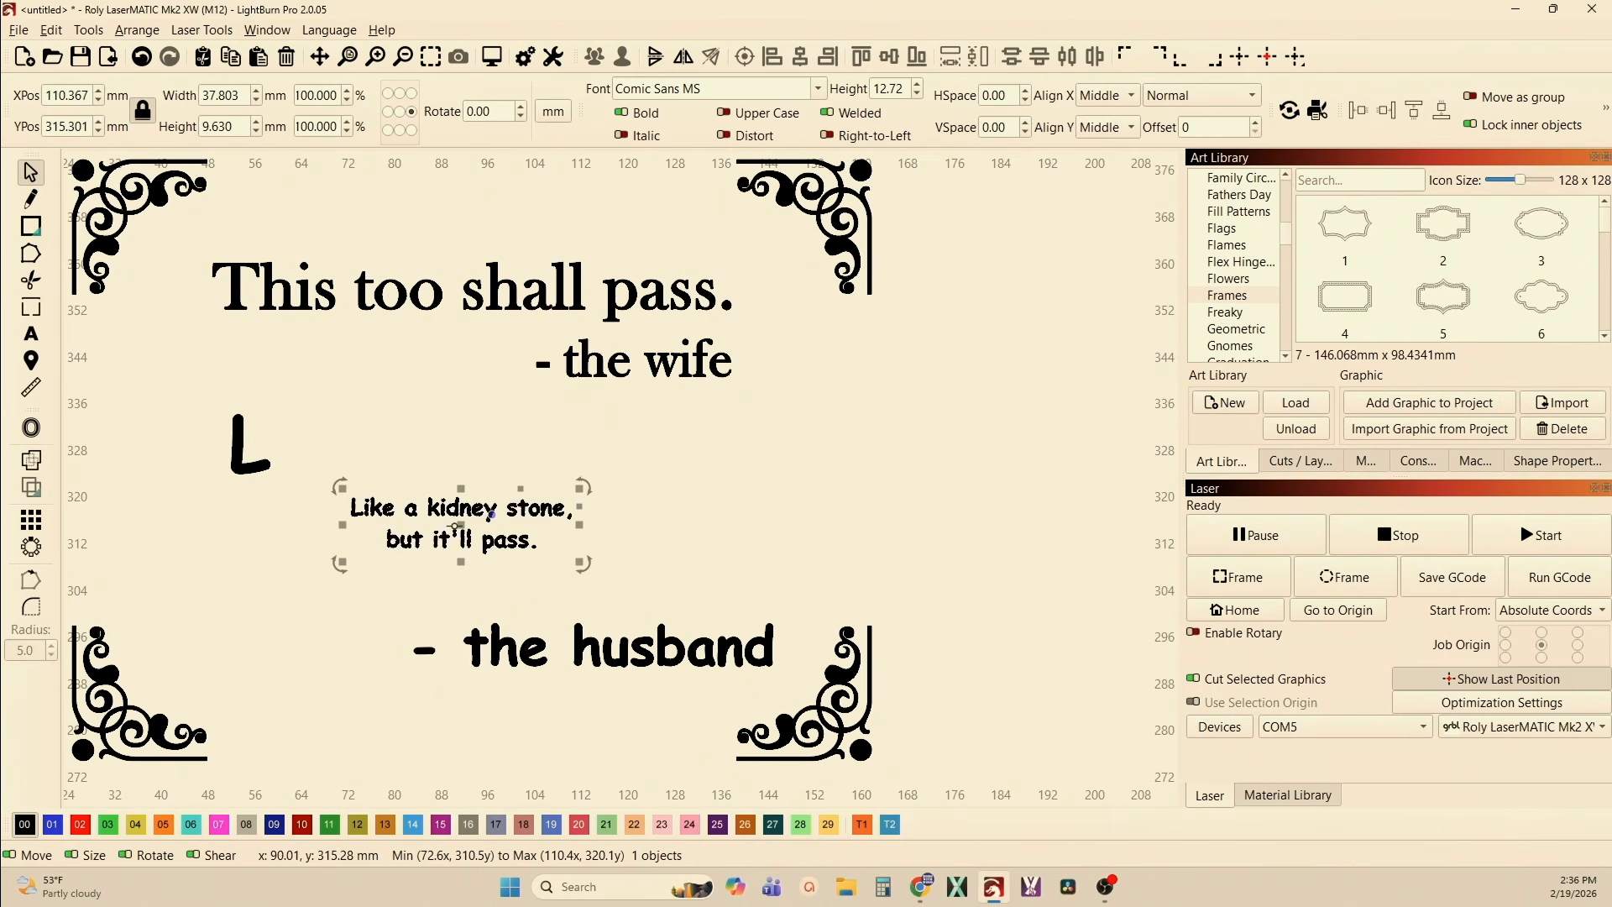
left_click_drag(468, 514, 924, 470)
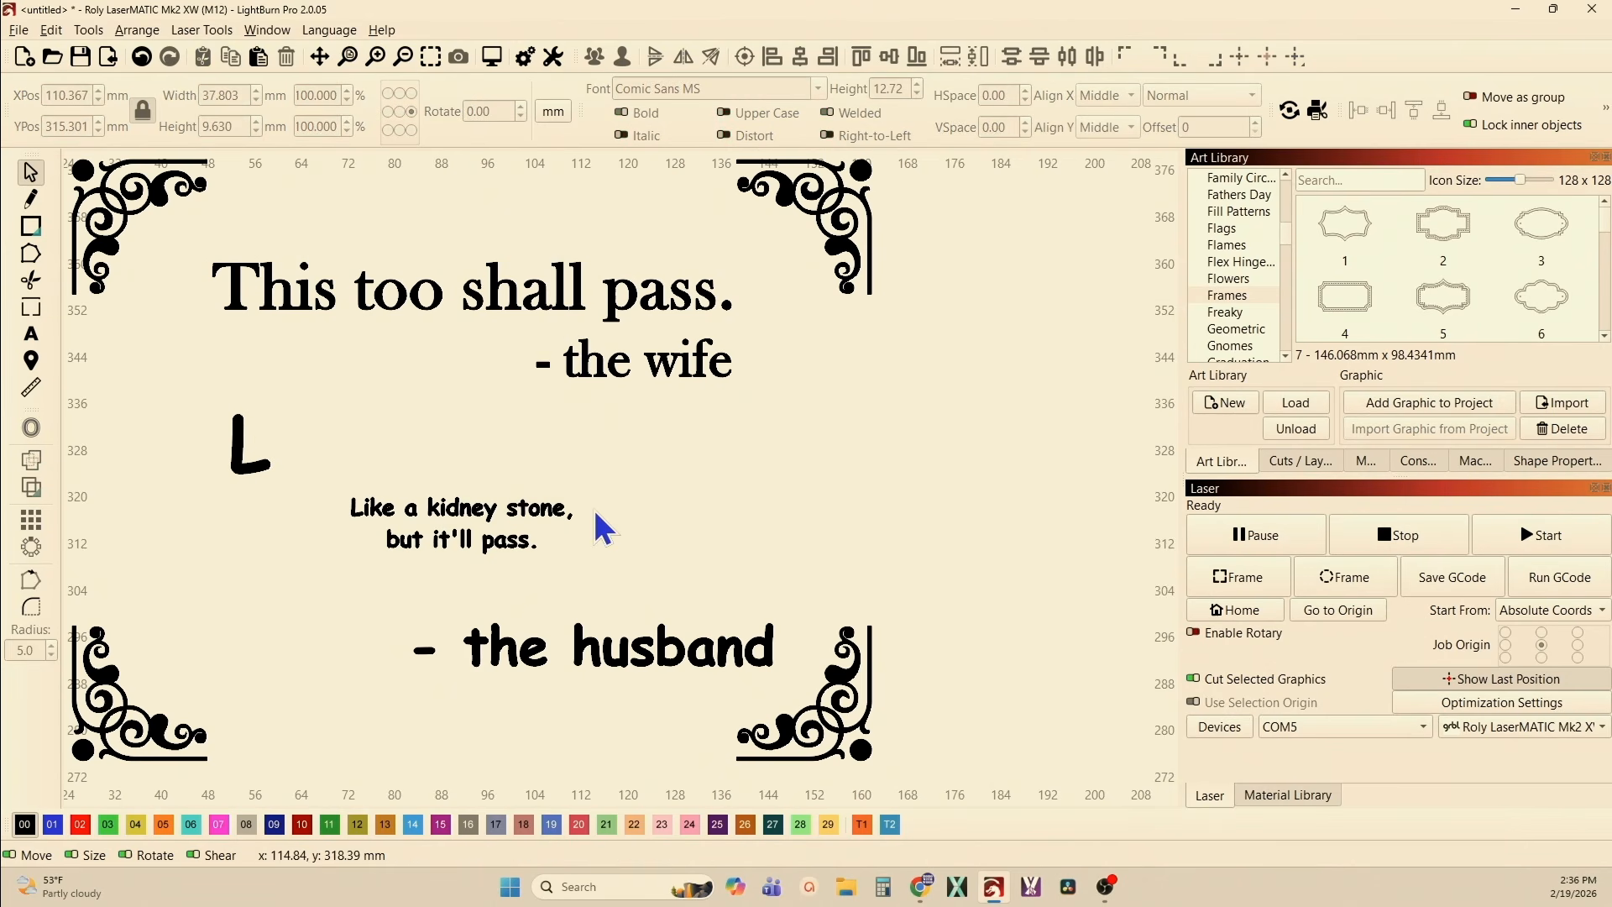
left_click(492, 514)
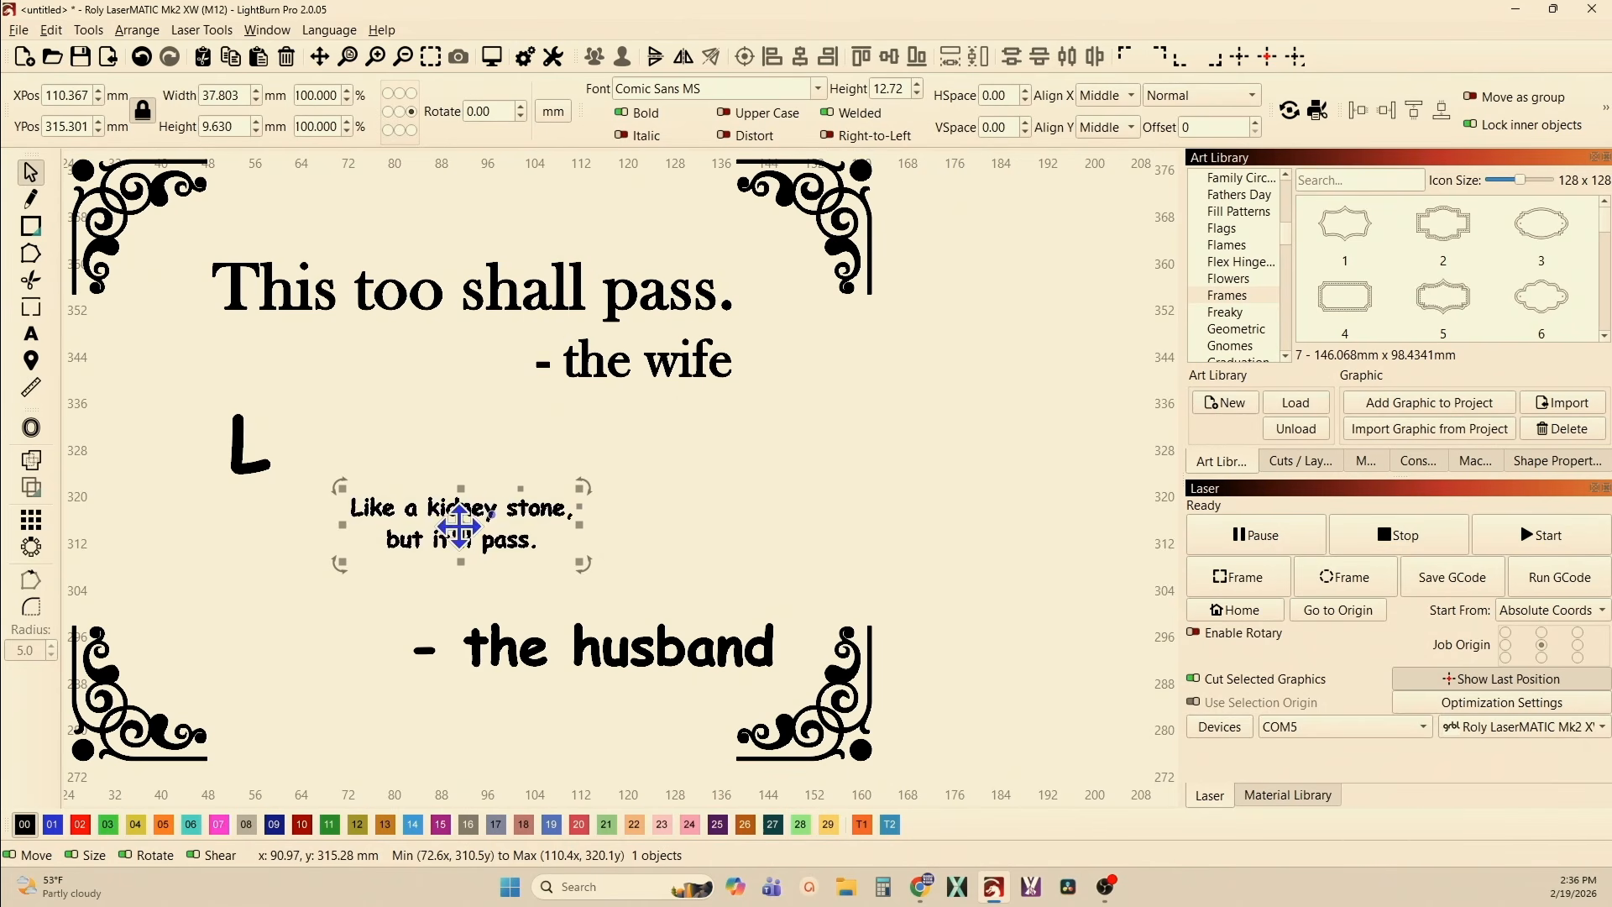
left_click_drag(451, 524, 1040, 553)
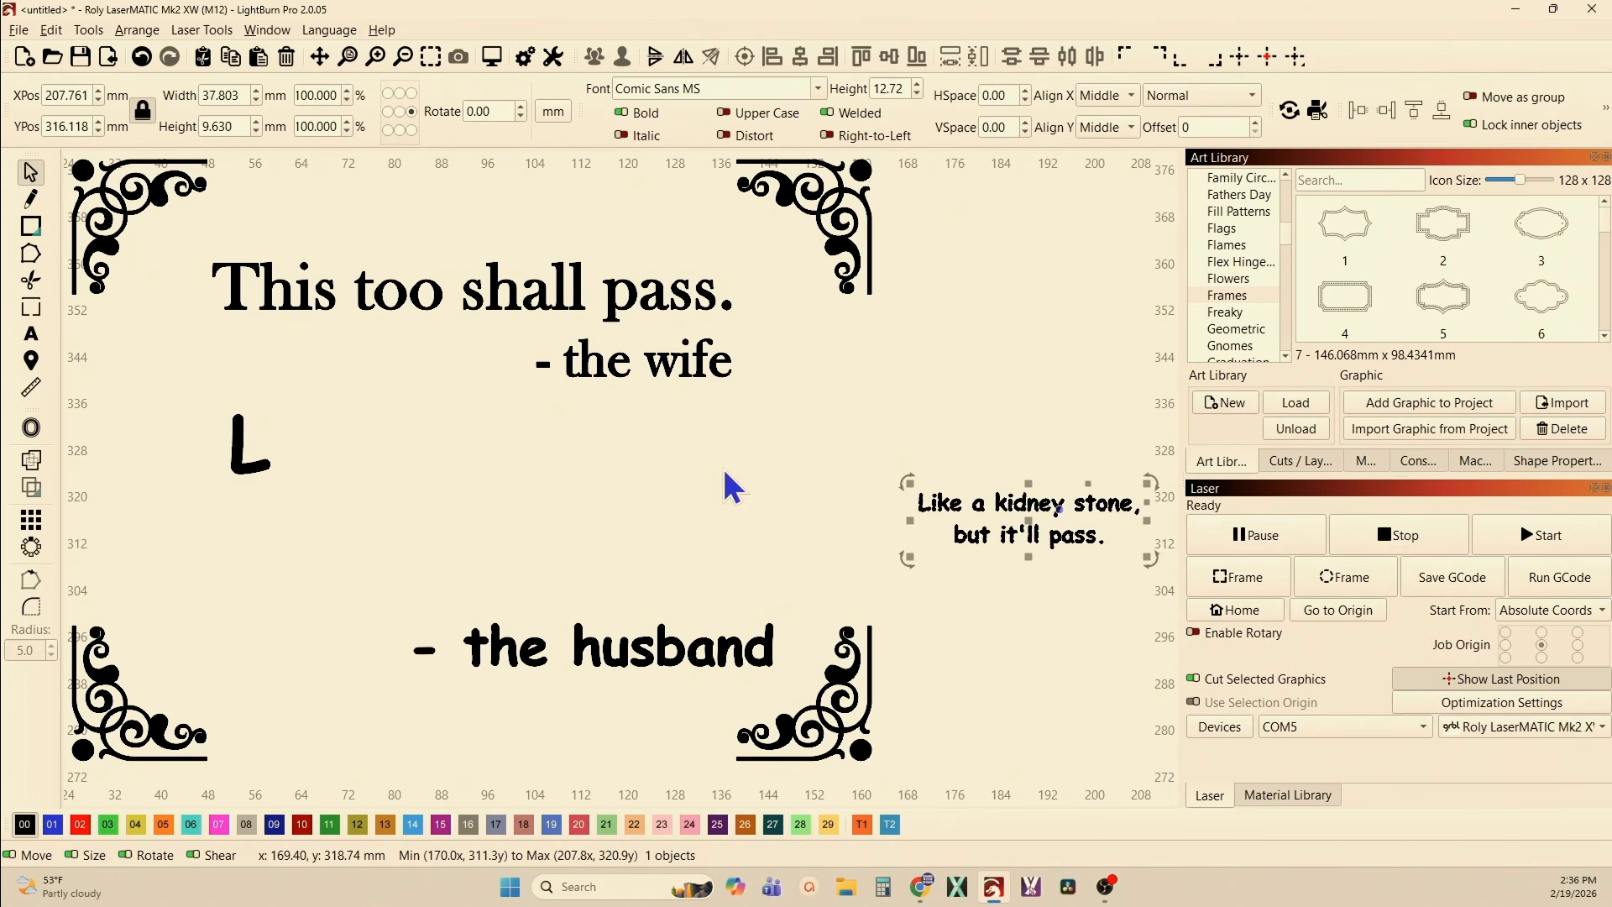
- Extend the reference letter "L" into the text line "Like a Kidney stone," and start a second line below it
left_click(241, 472)
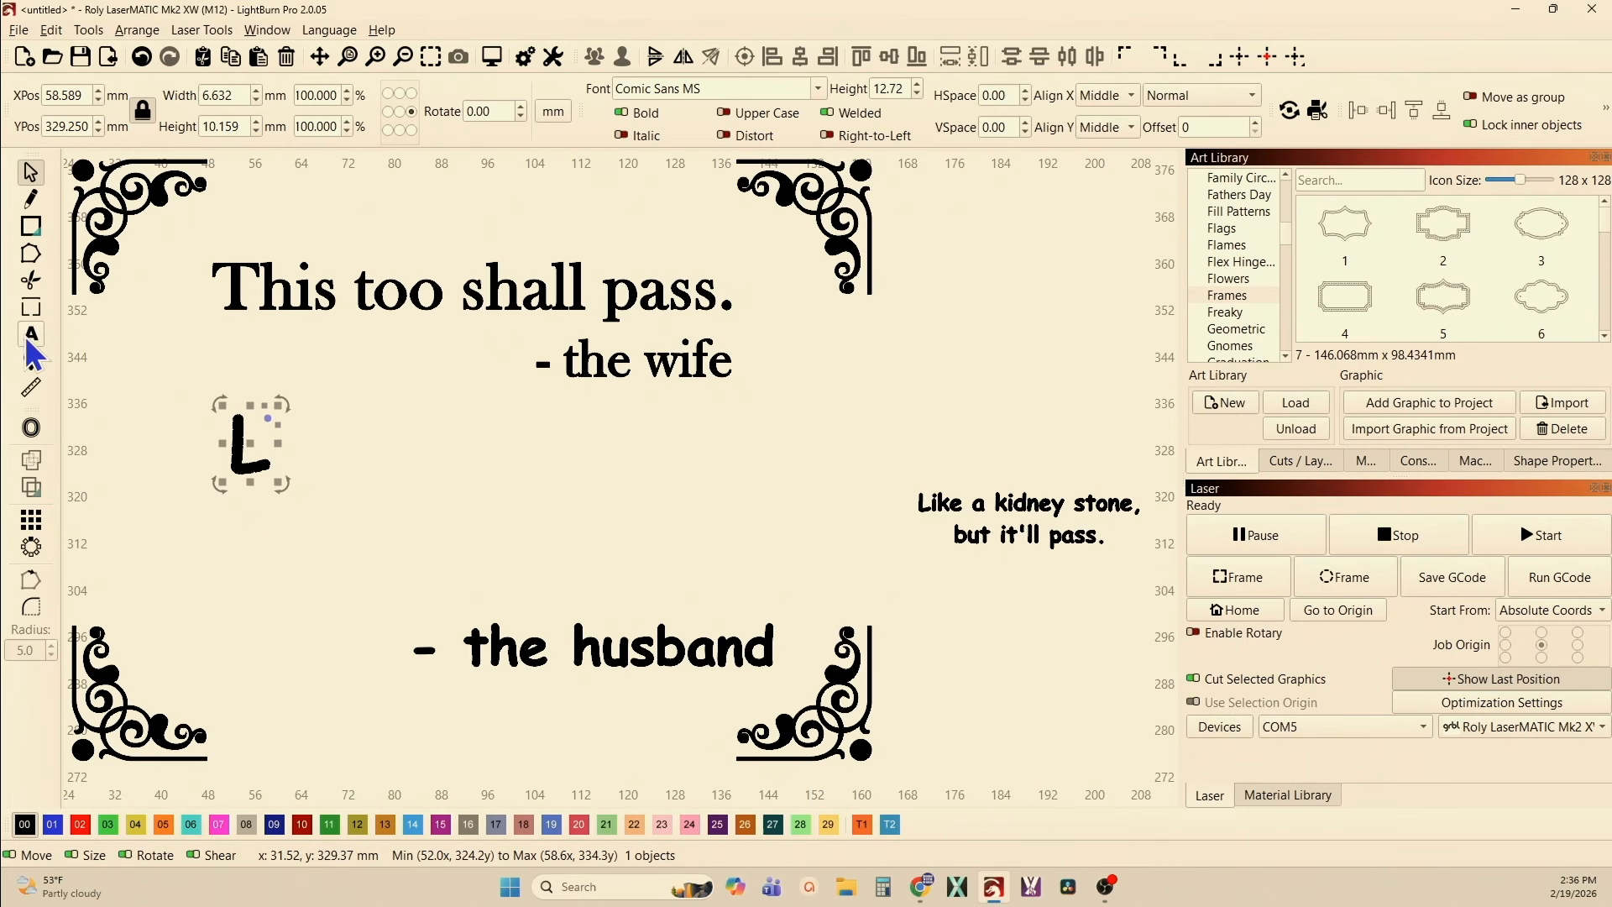
left_click(31, 334)
left_click(277, 455)
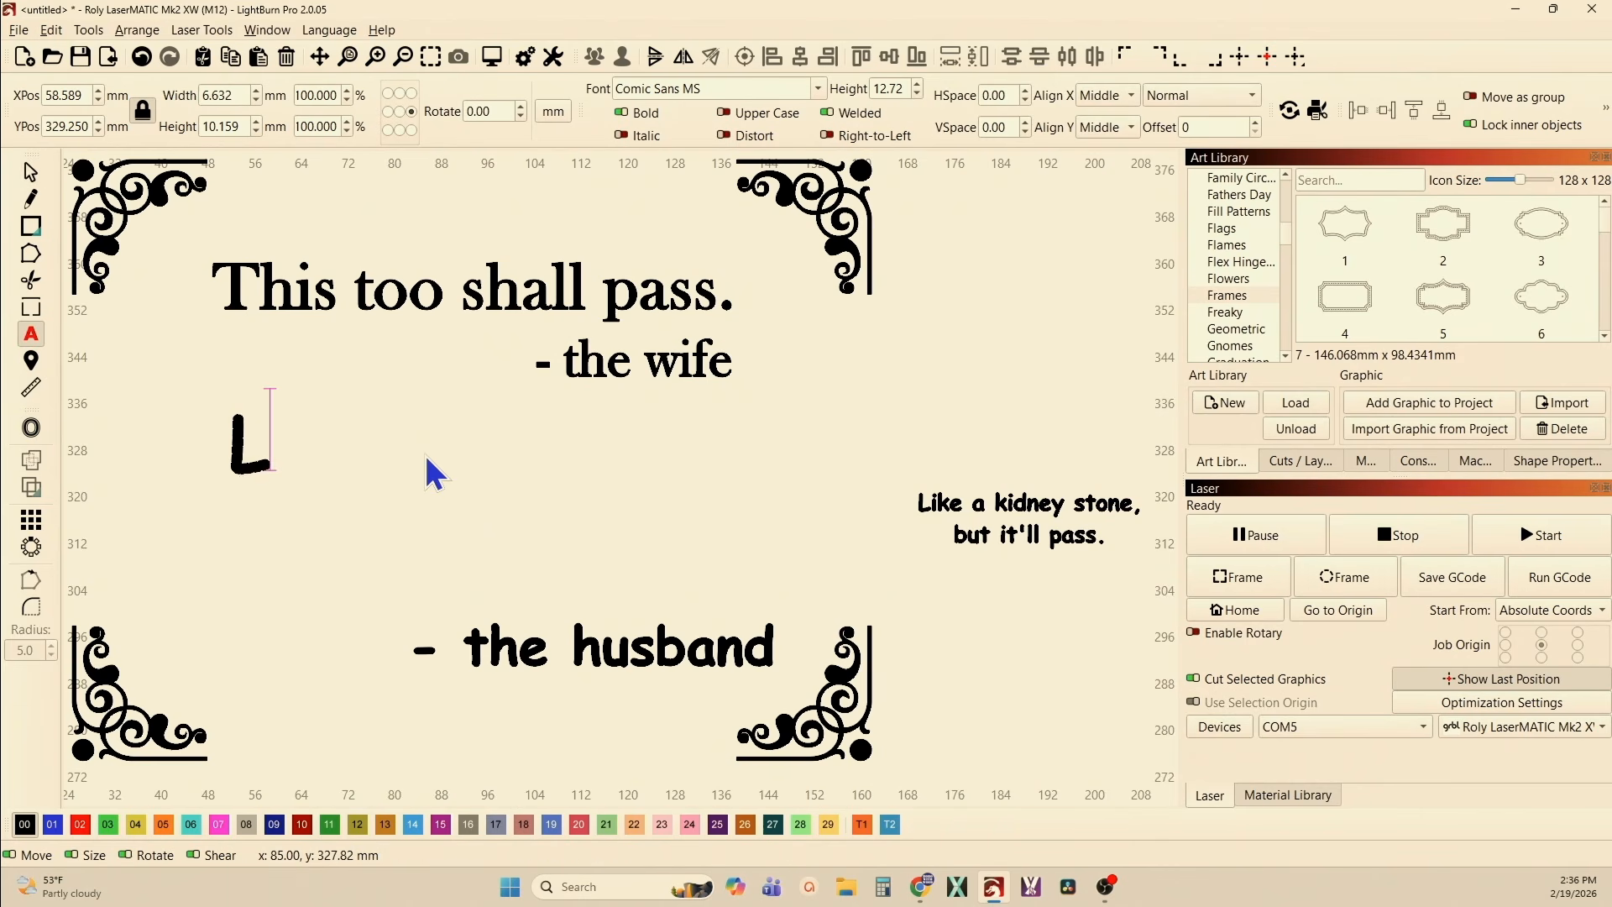
type("ike ")
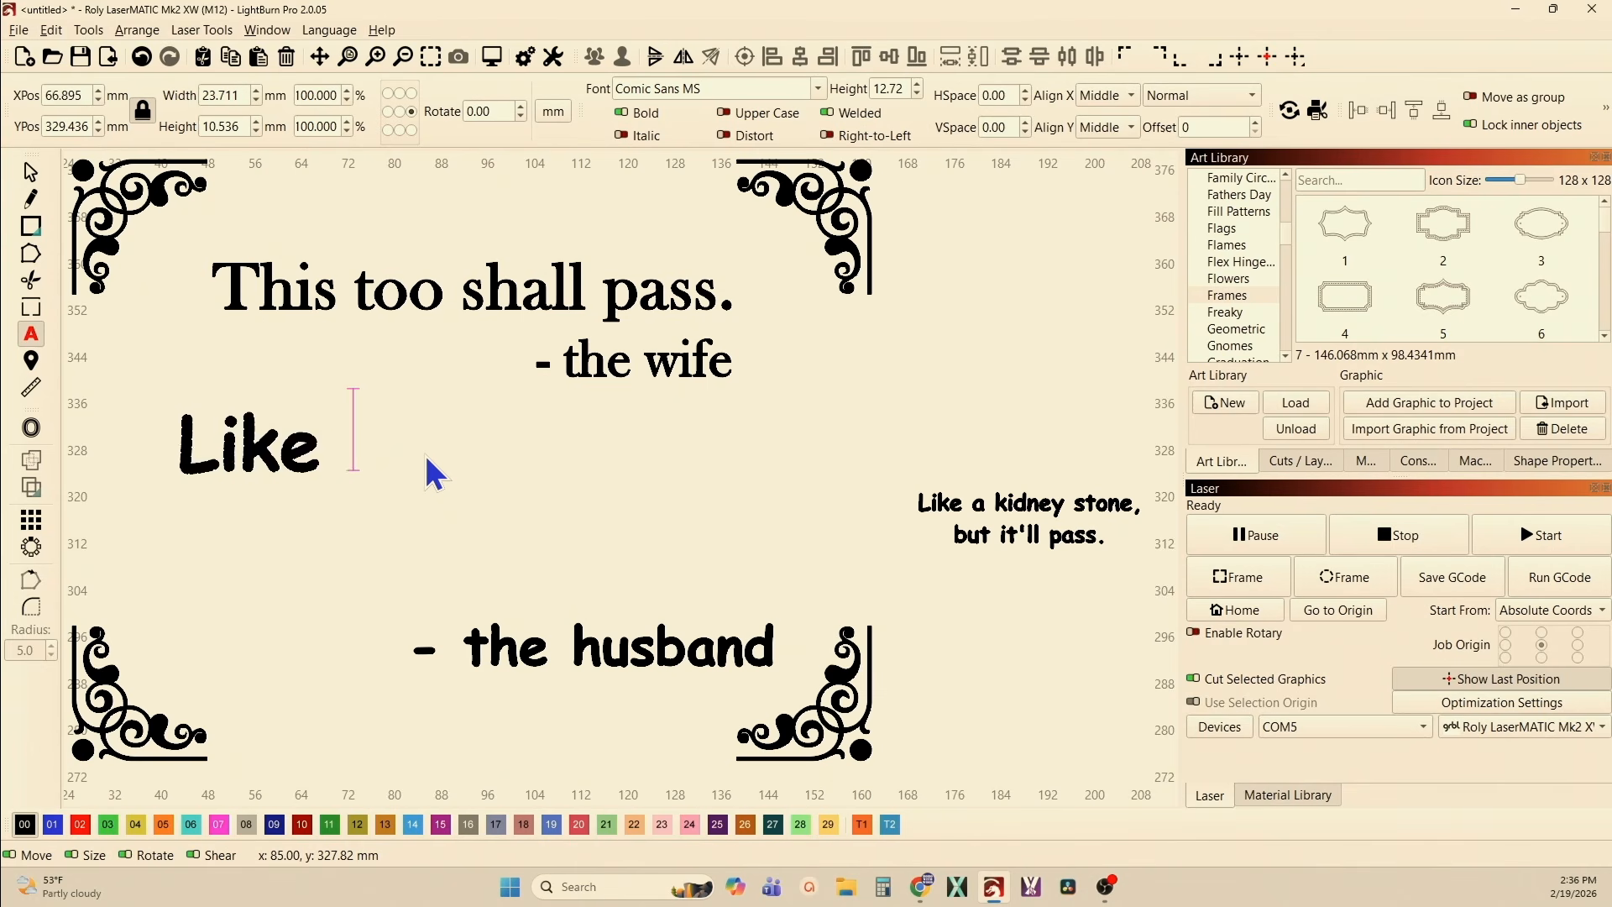
type("a Kid")
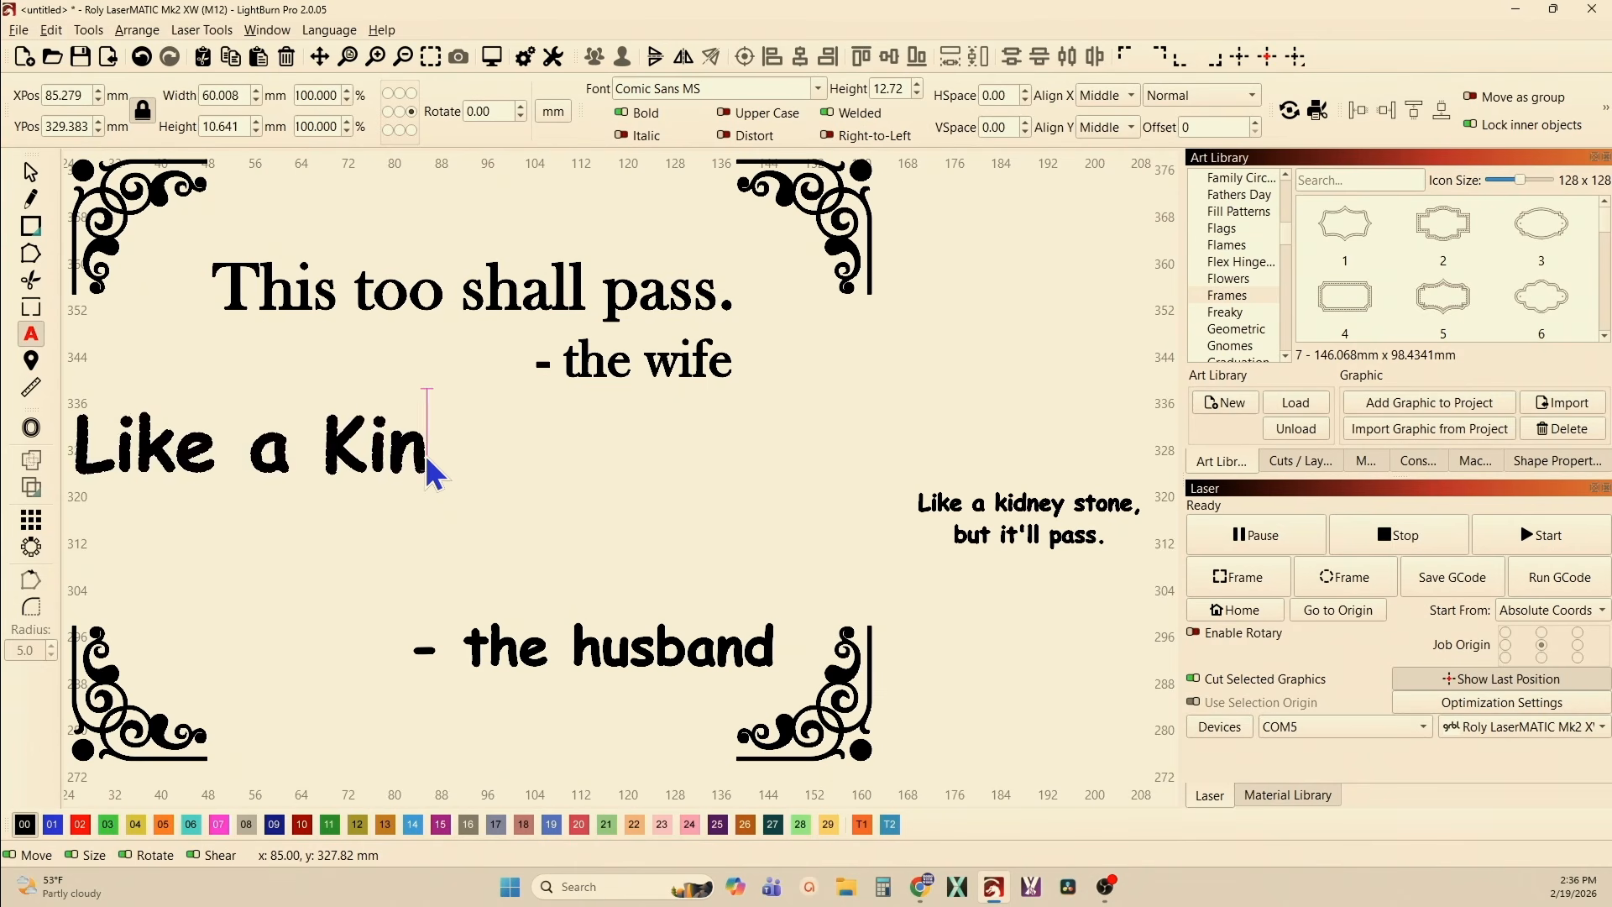
type("ne")
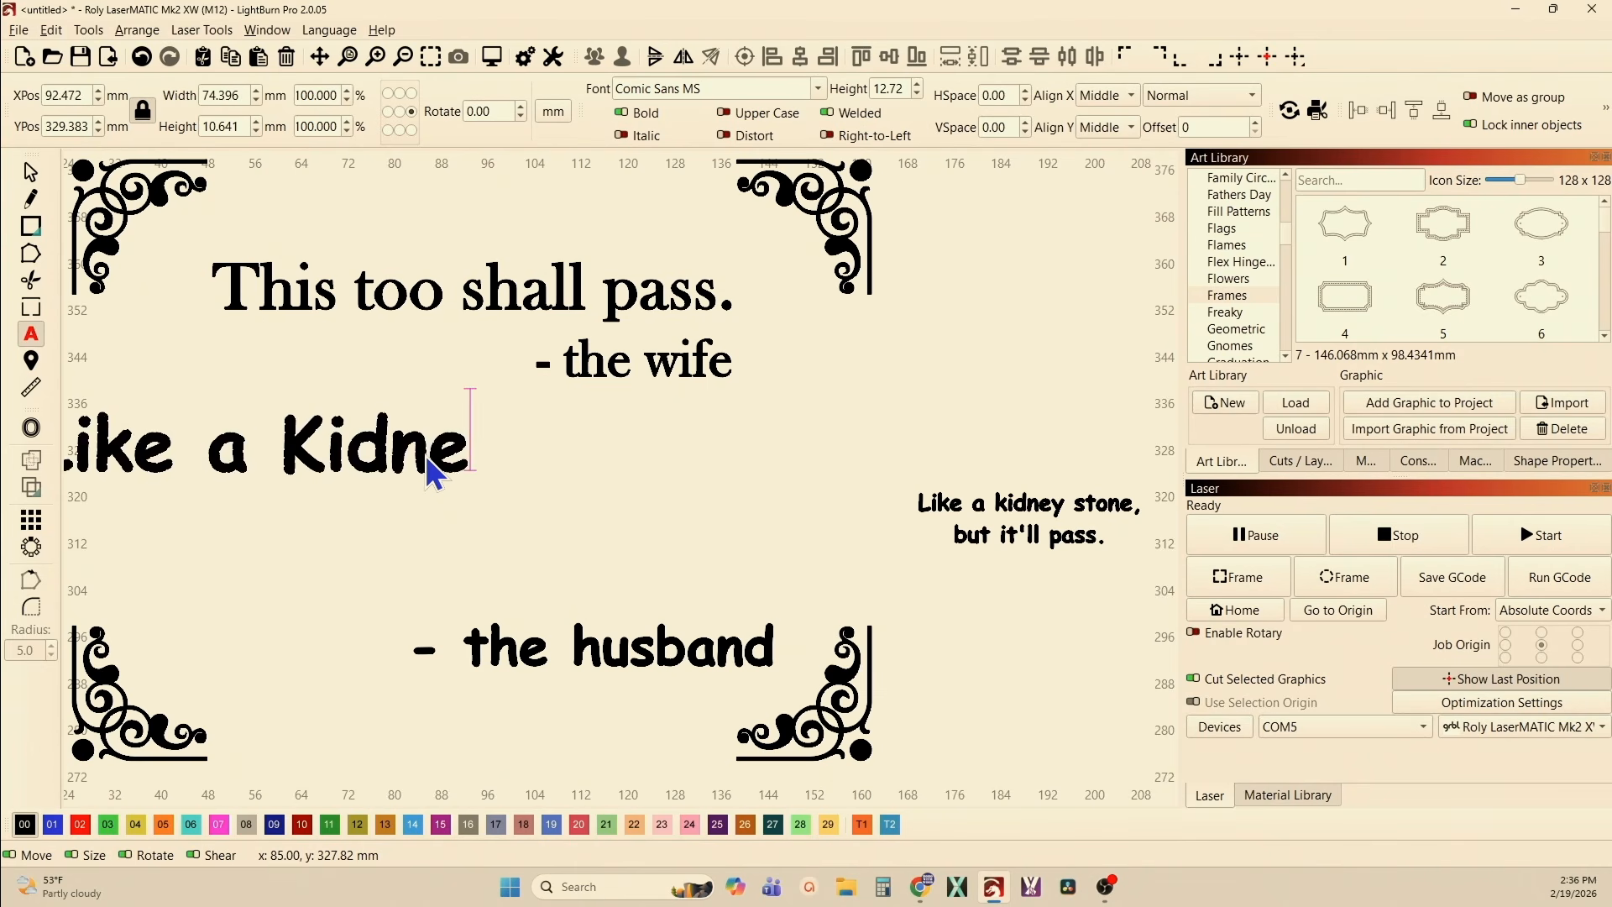
type("u")
key("BackSpace")
type("y")
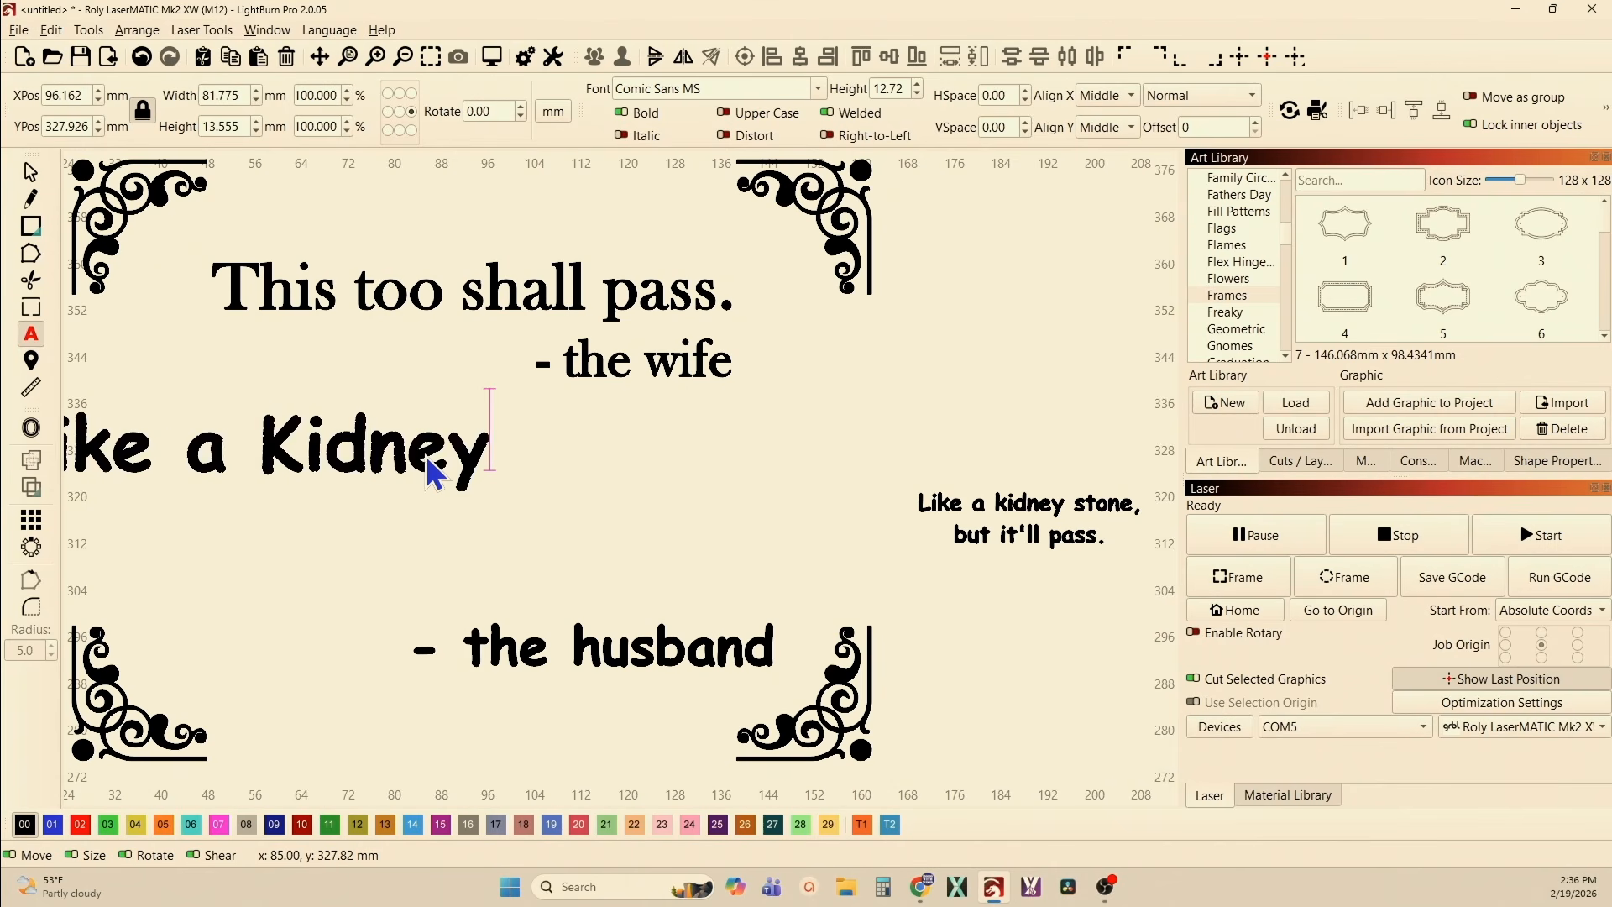
type(" sotn")
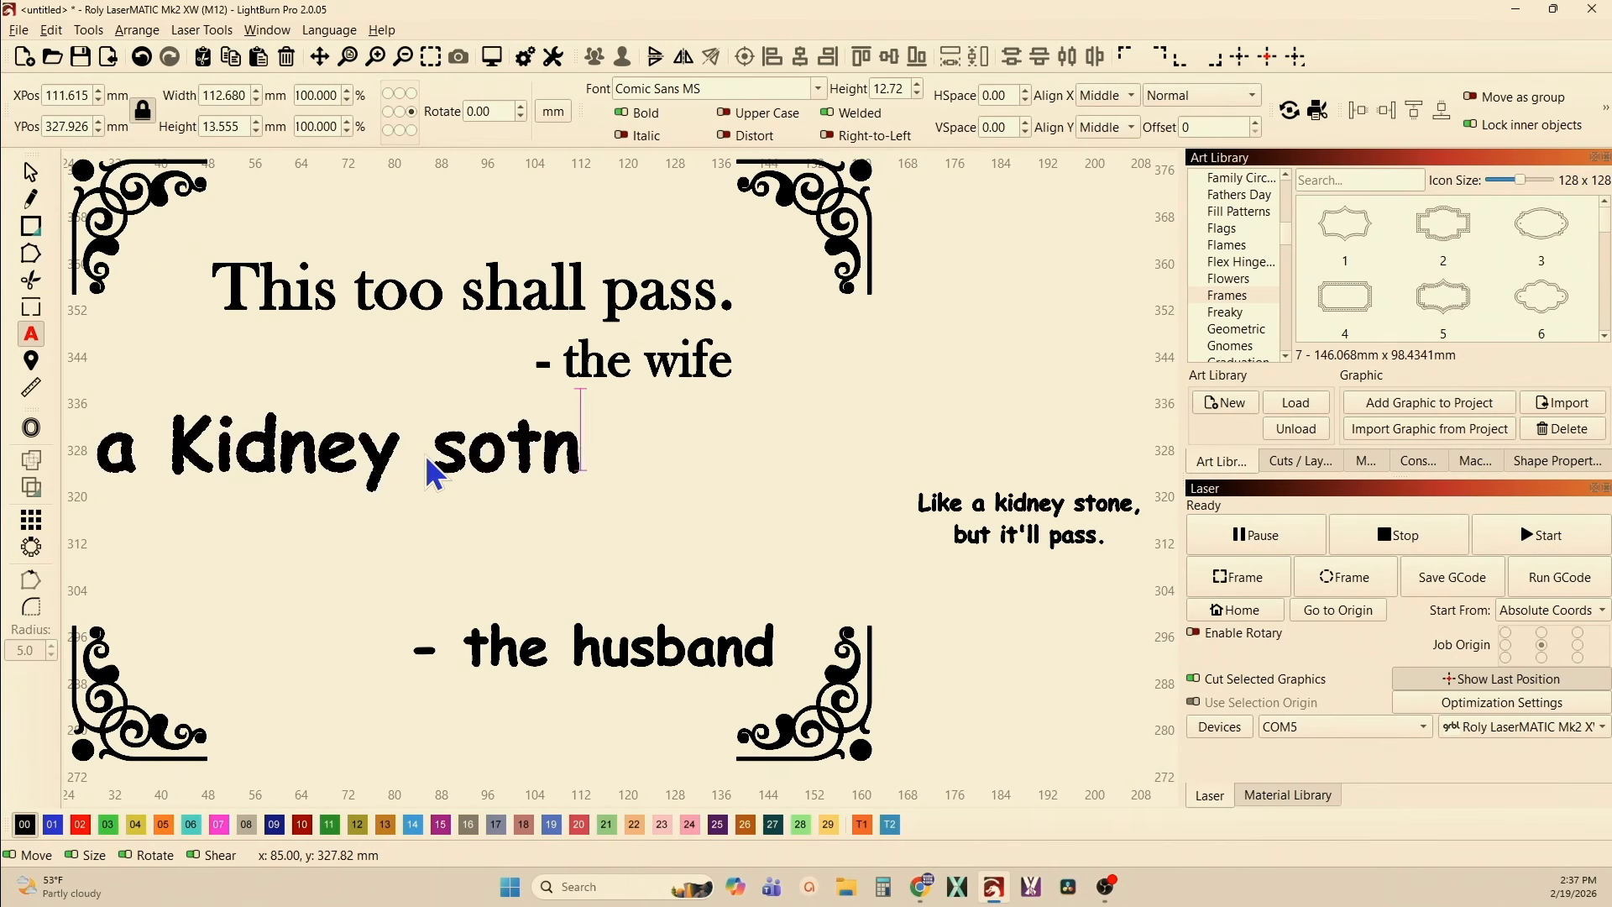
key("BackSpace")
key("BackSpace")
key("BackSpace")
type("tone")
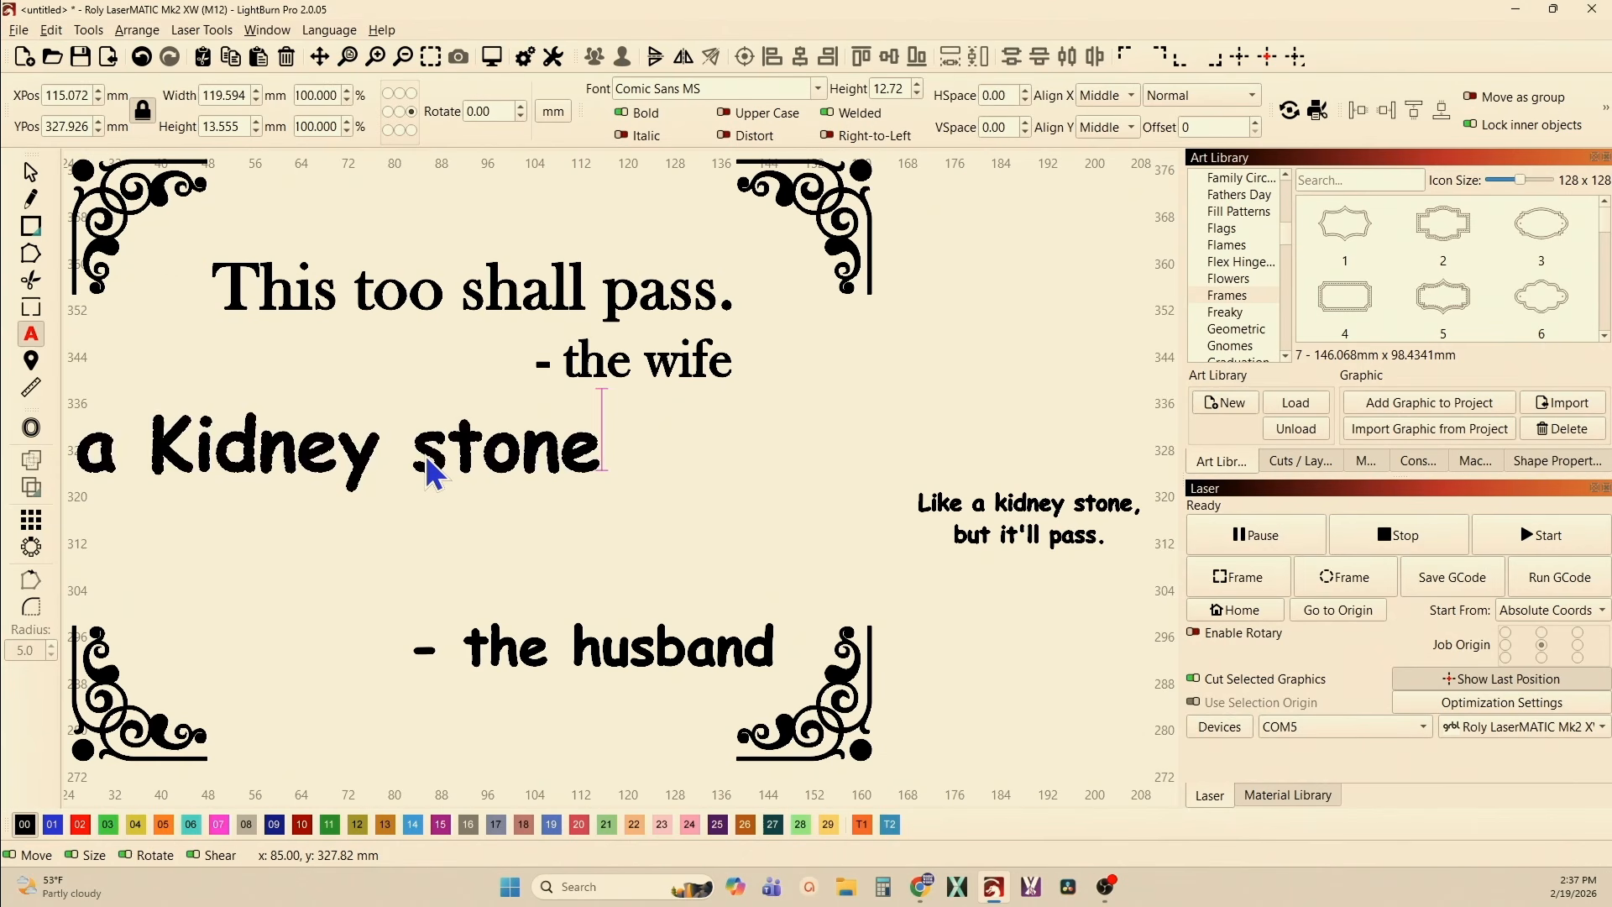
type(",")
key("Return")
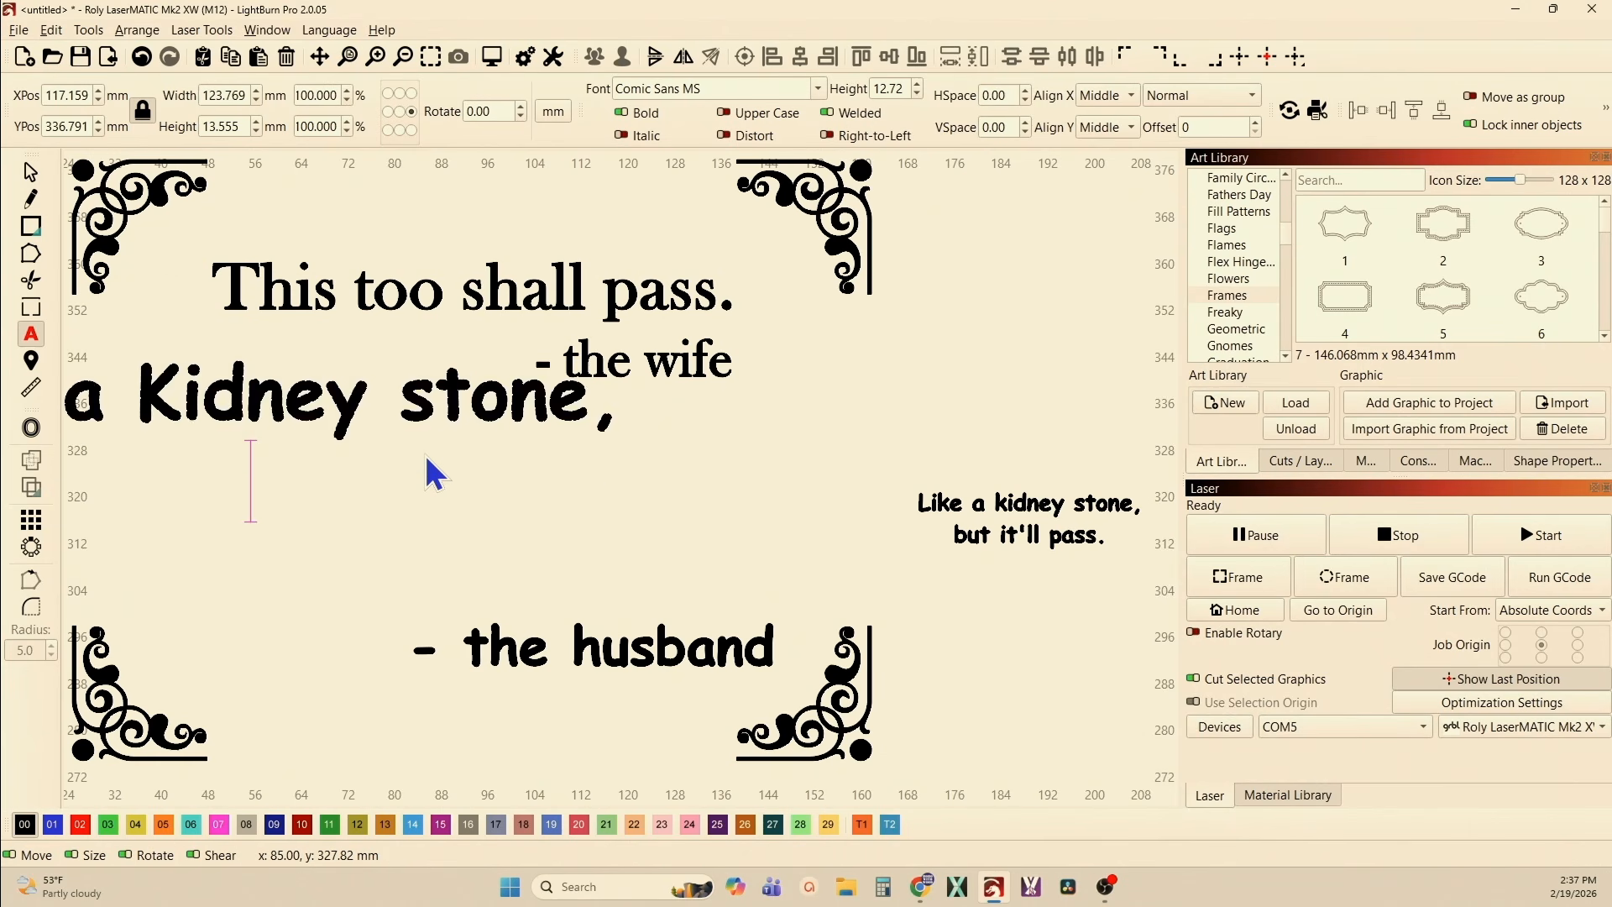
- Enter "but it'll pass." as the second line of the new kidney stone quote and finish editing the text
type("but it")
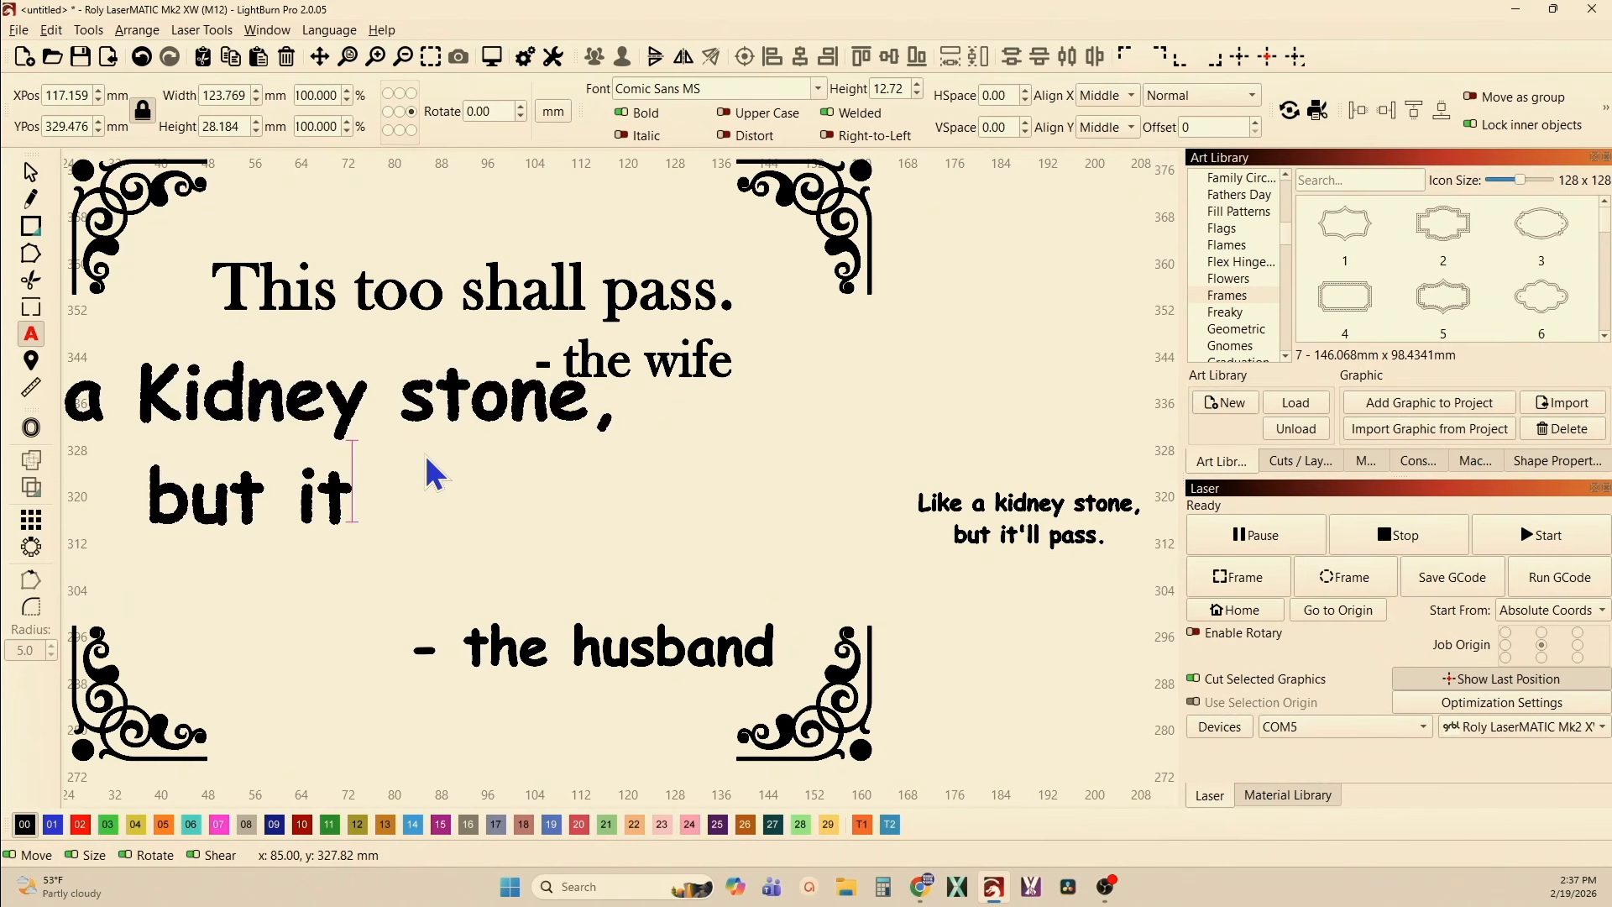
type("'ll ")
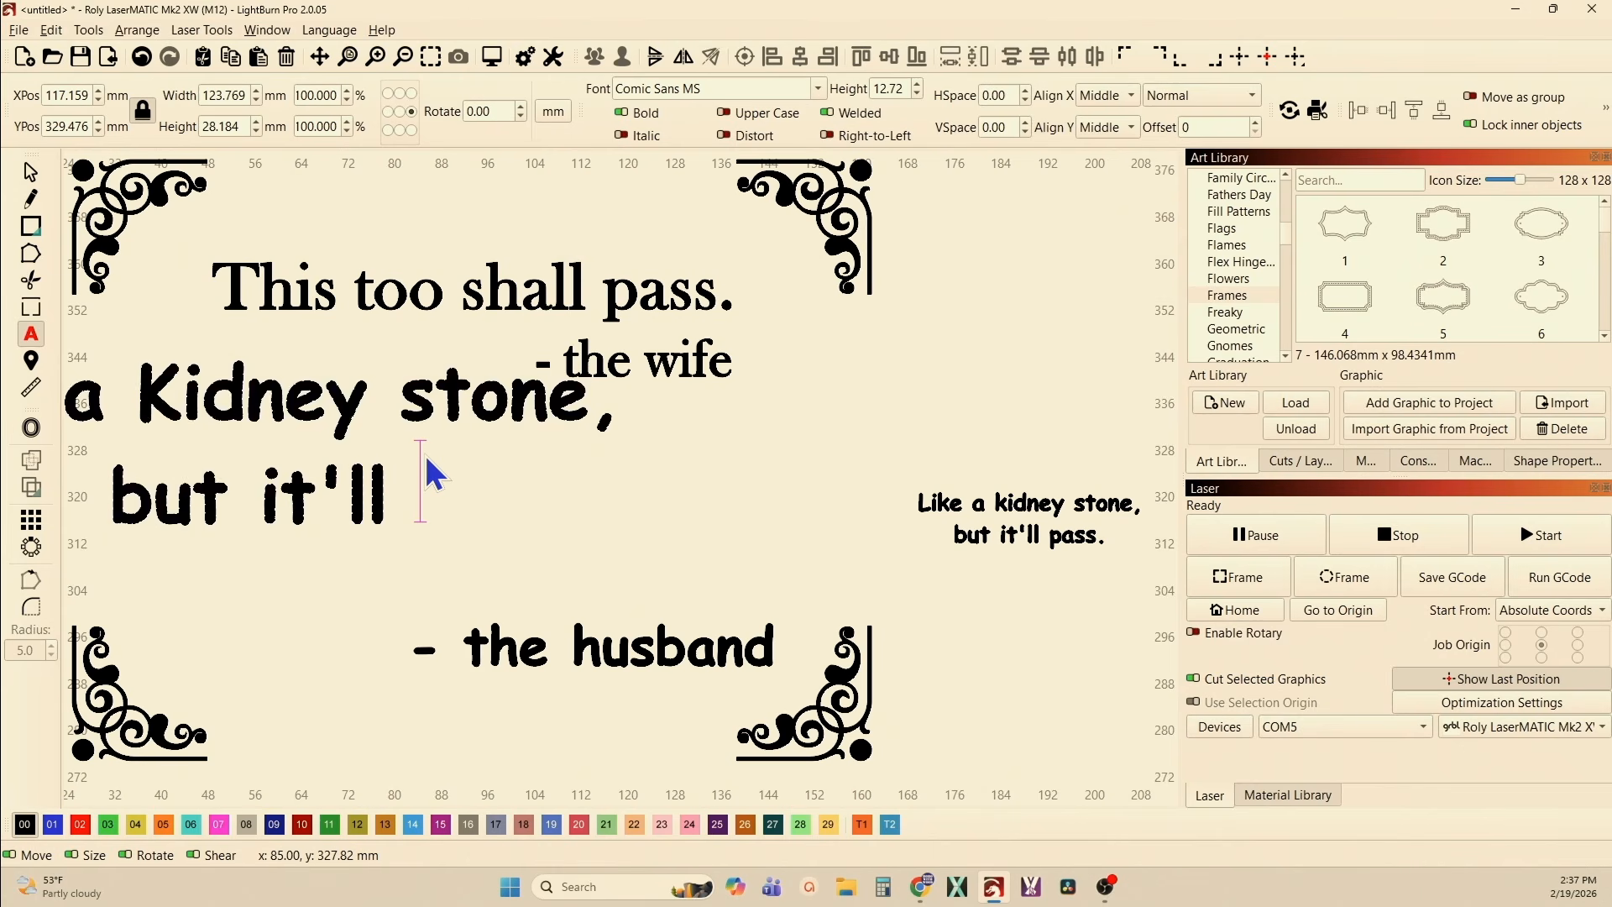
type("pass")
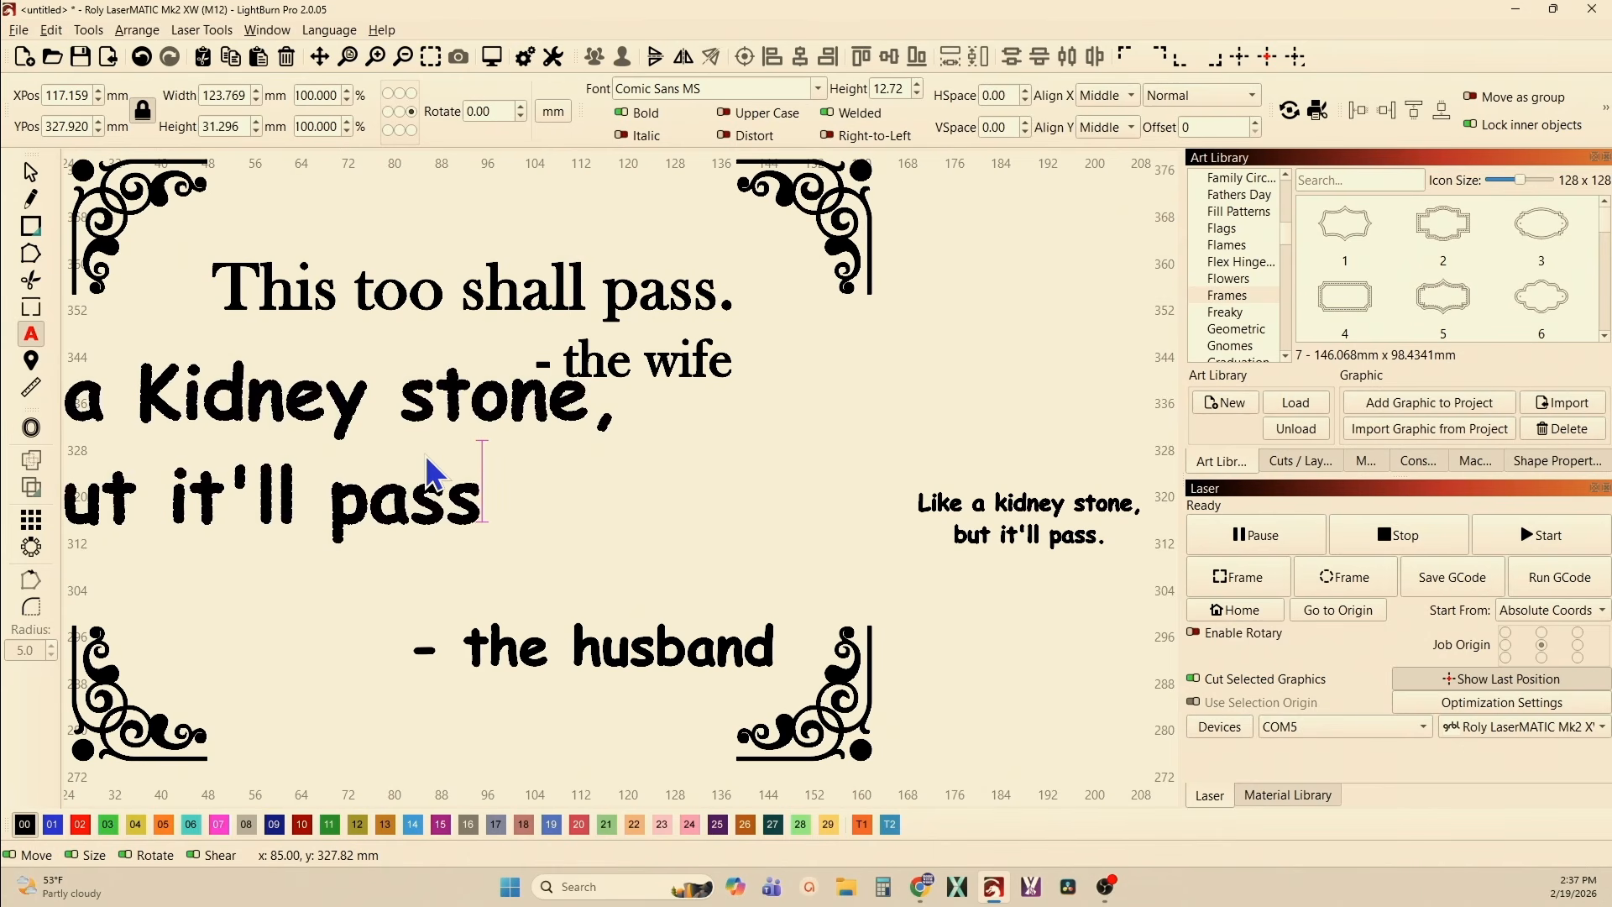
type(".")
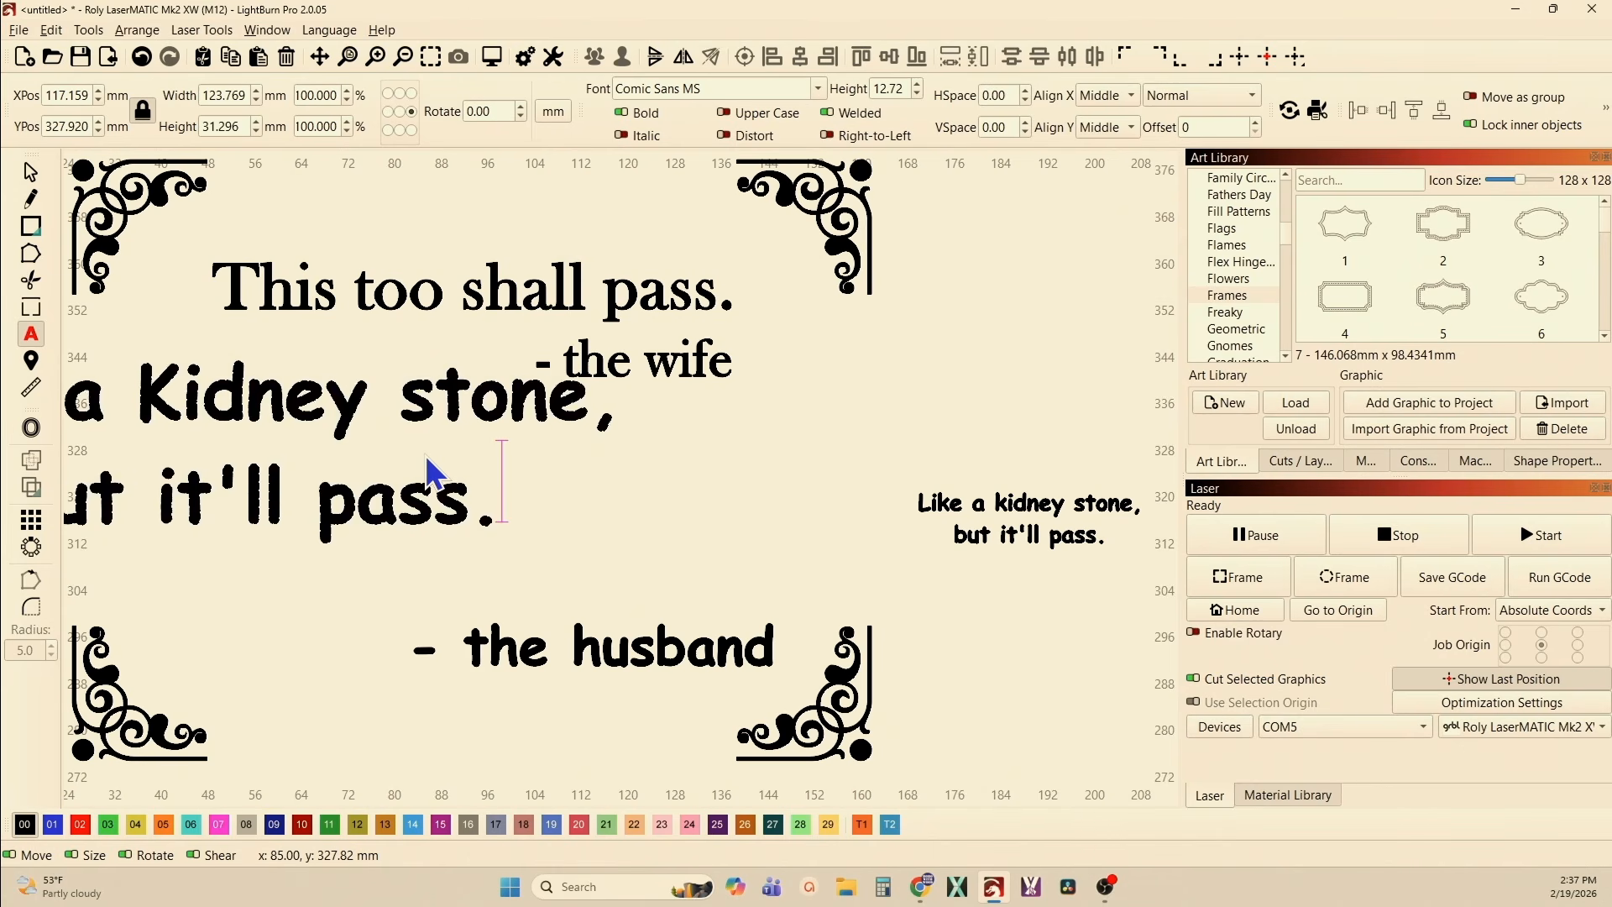
left_click(30, 172)
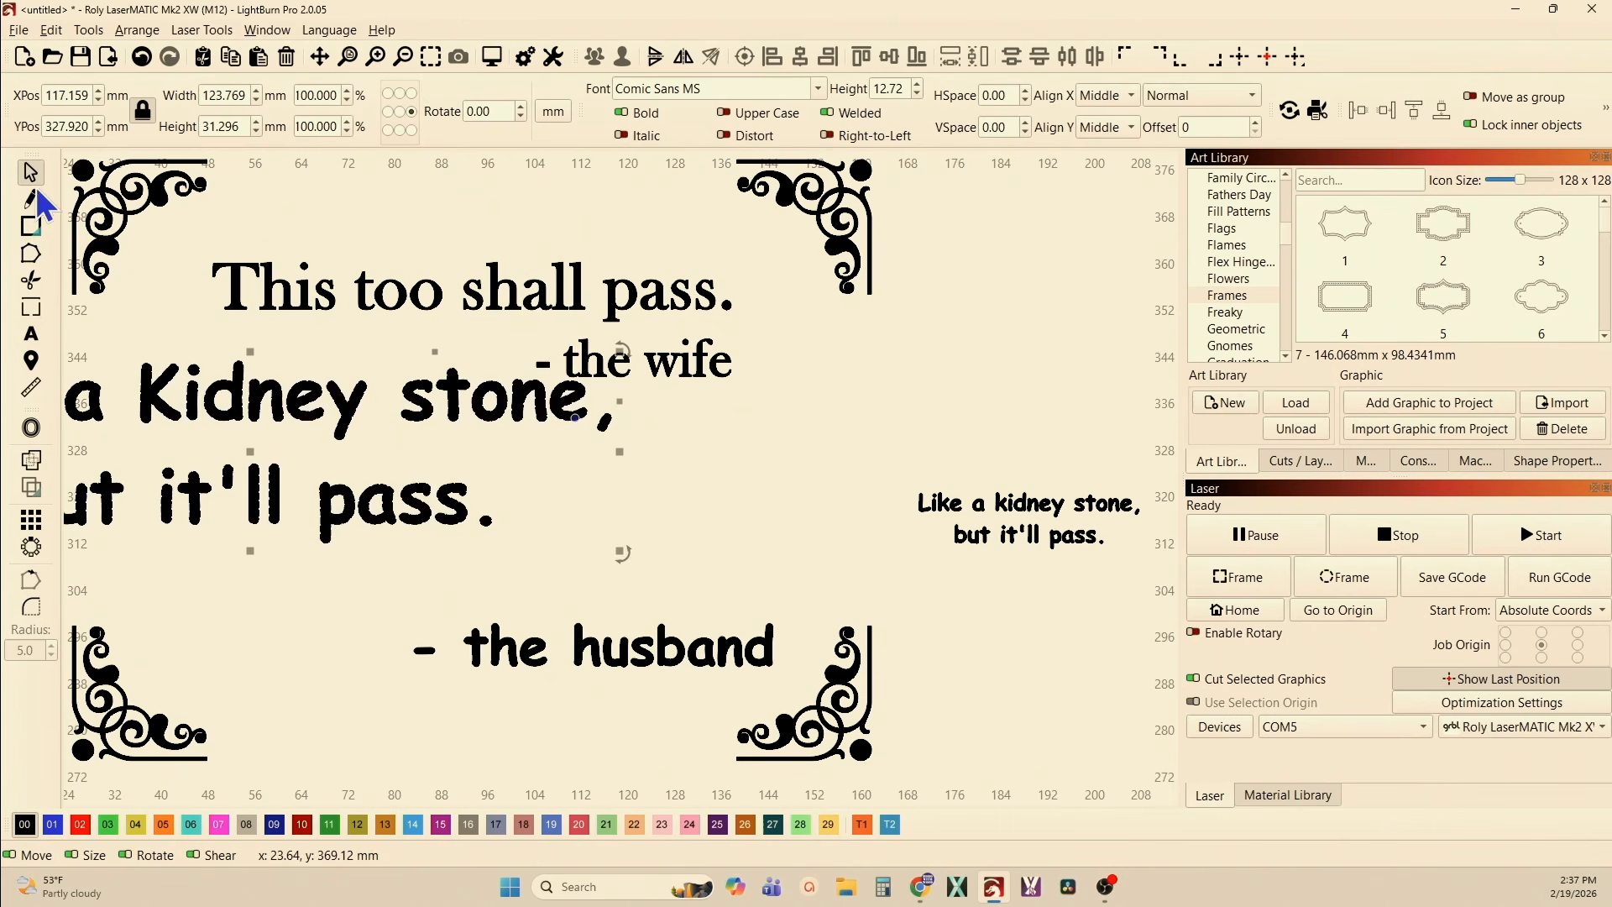
- Centre the new kidney stone quote horizontally on the upper quote and move it about 10 mm down, clear of "- the wife"
left_click(396, 299, "shift")
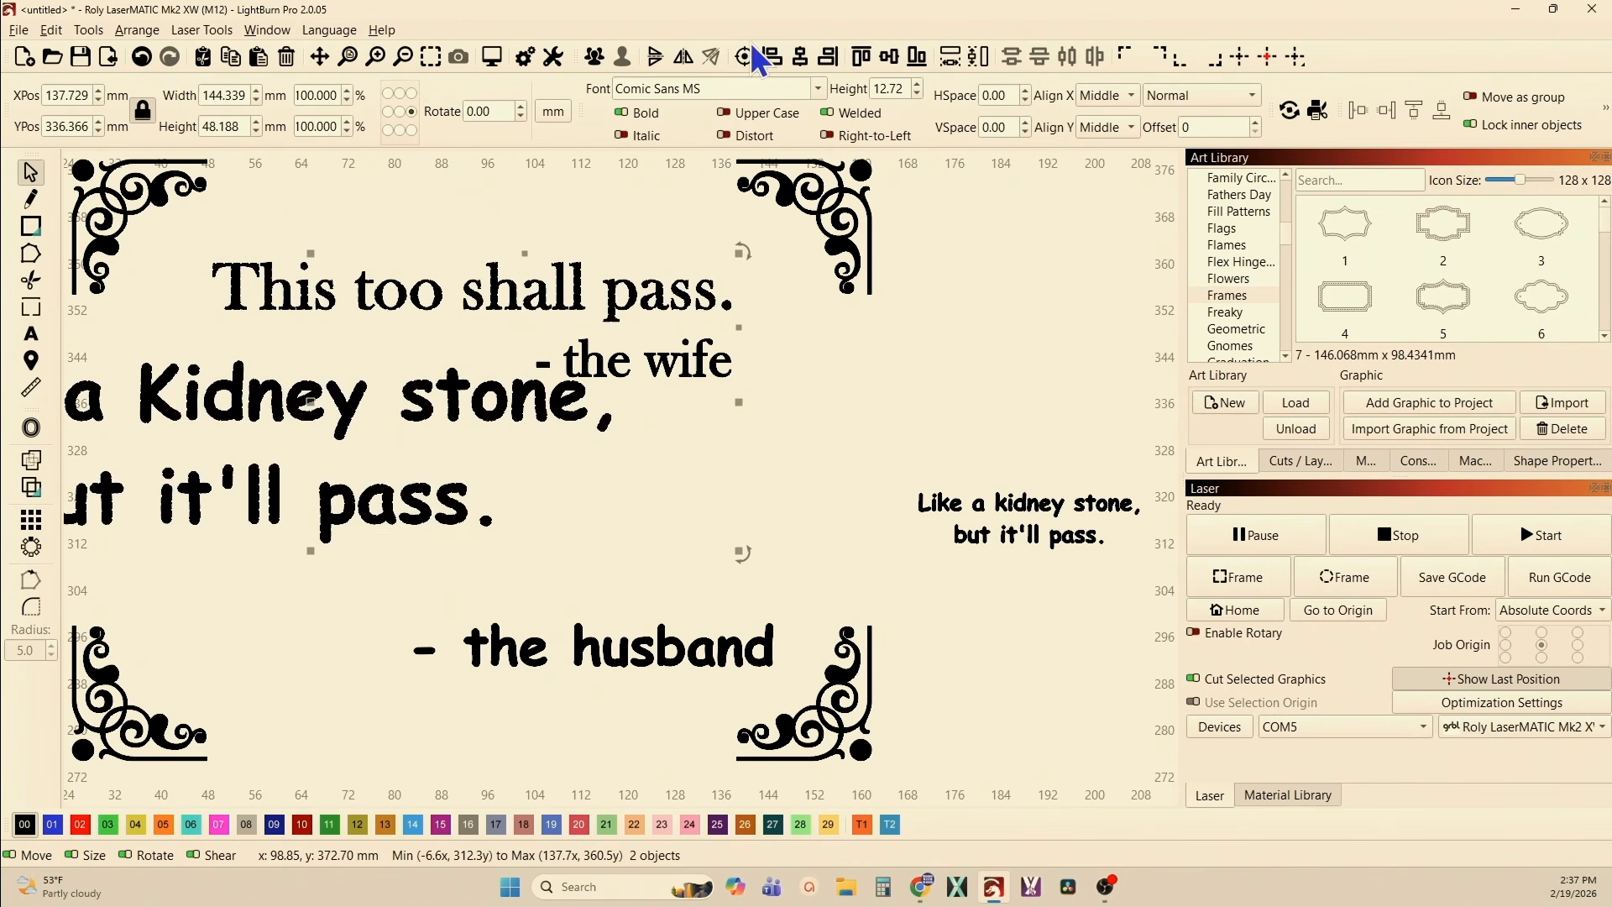
left_click(802, 57)
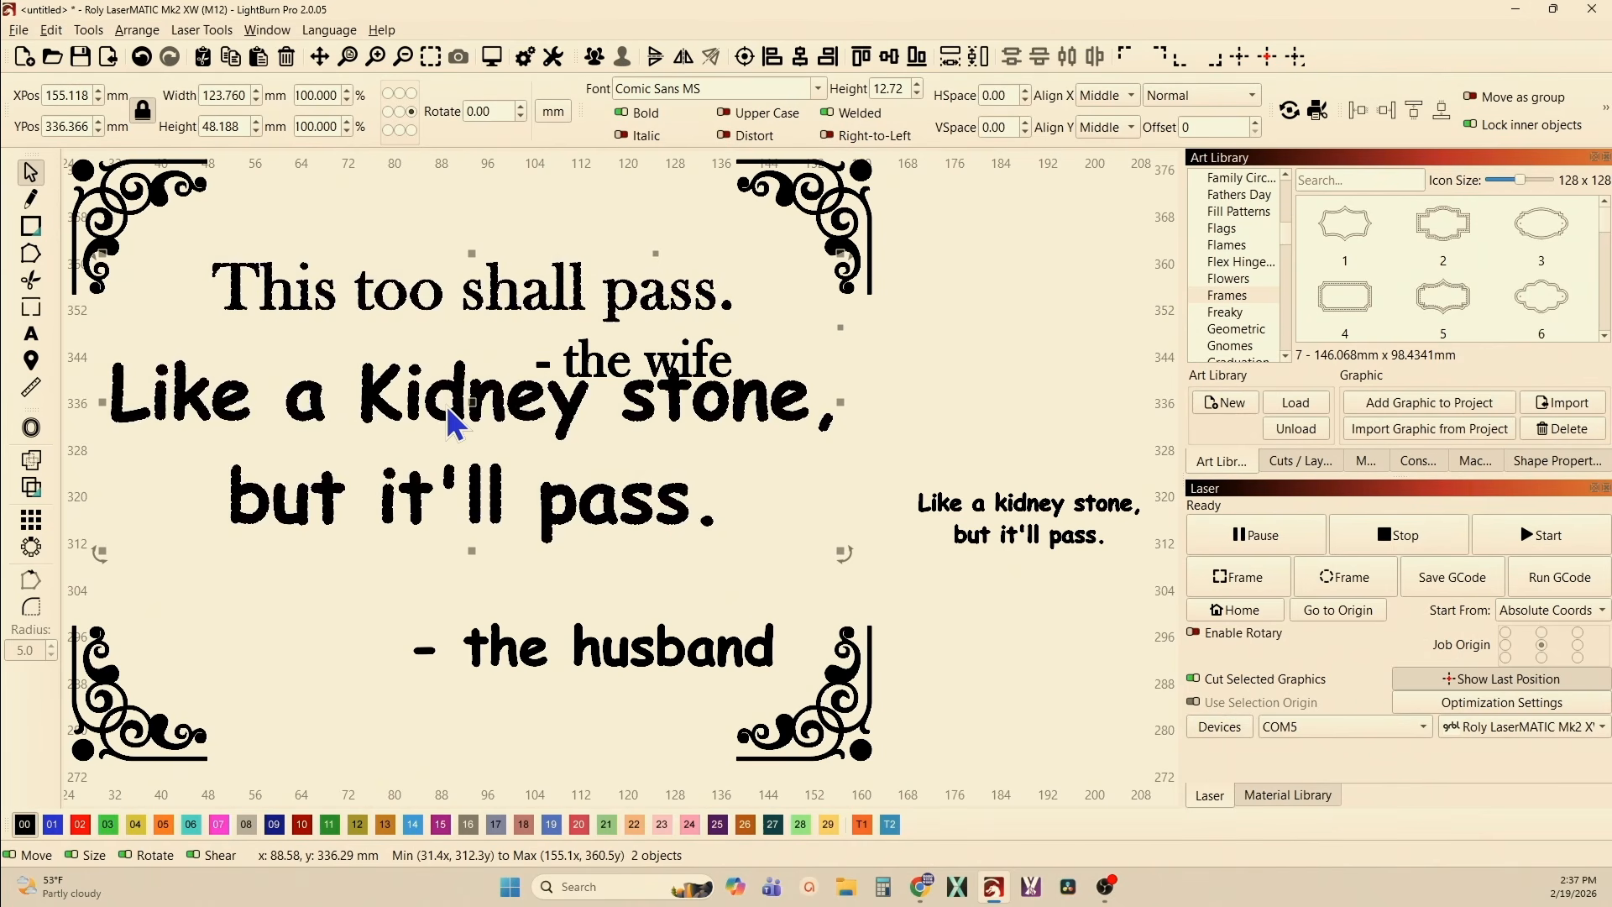
left_click_drag(467, 404, 476, 435)
key("ctrl+z")
left_click(476, 437)
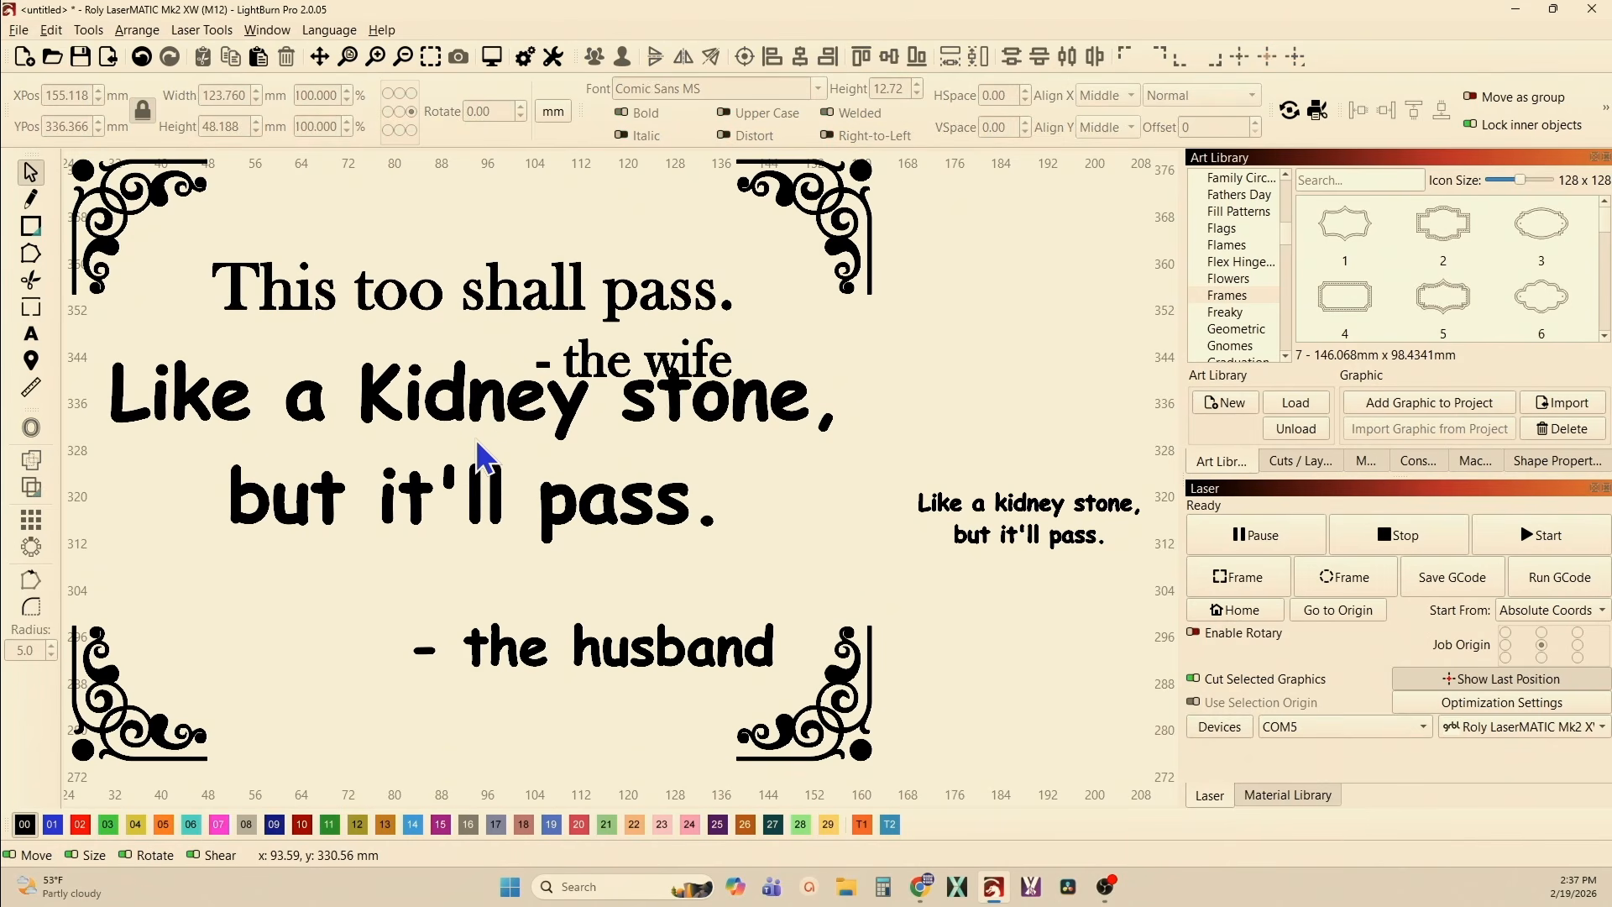
left_click(476, 418)
left_click_drag(475, 462, 477, 523)
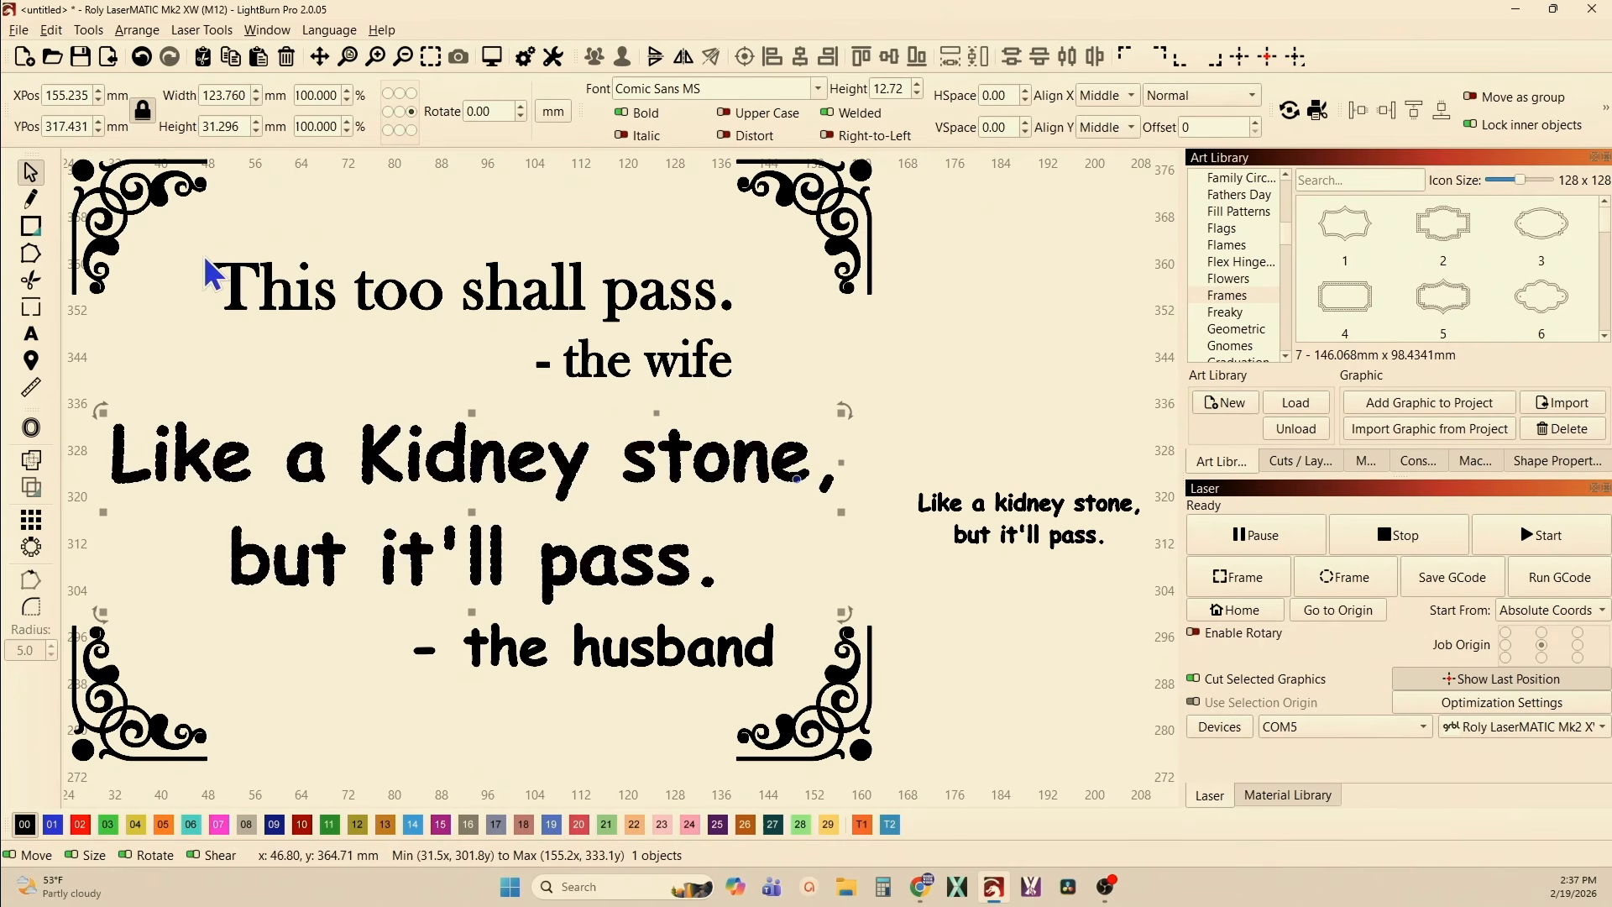
- Set the large kidney stone quote's horizontal spacing to -2.00 and its vertical spacing to -17.50
left_click(1026, 102)
left_click(1026, 102)
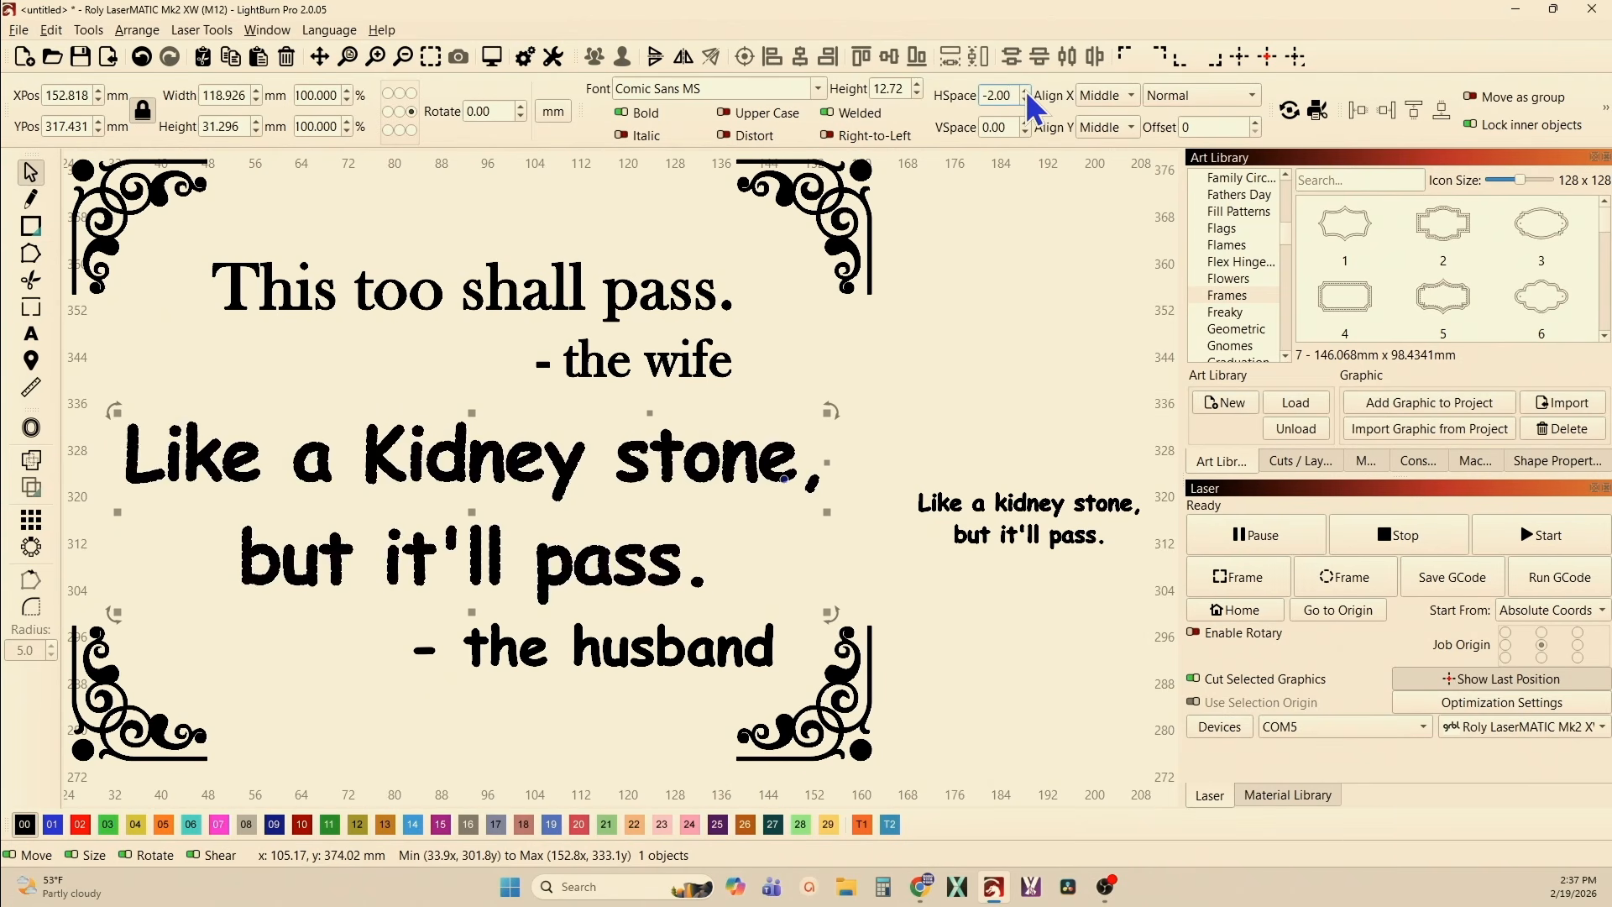
scroll(1027, 126, "up", 5)
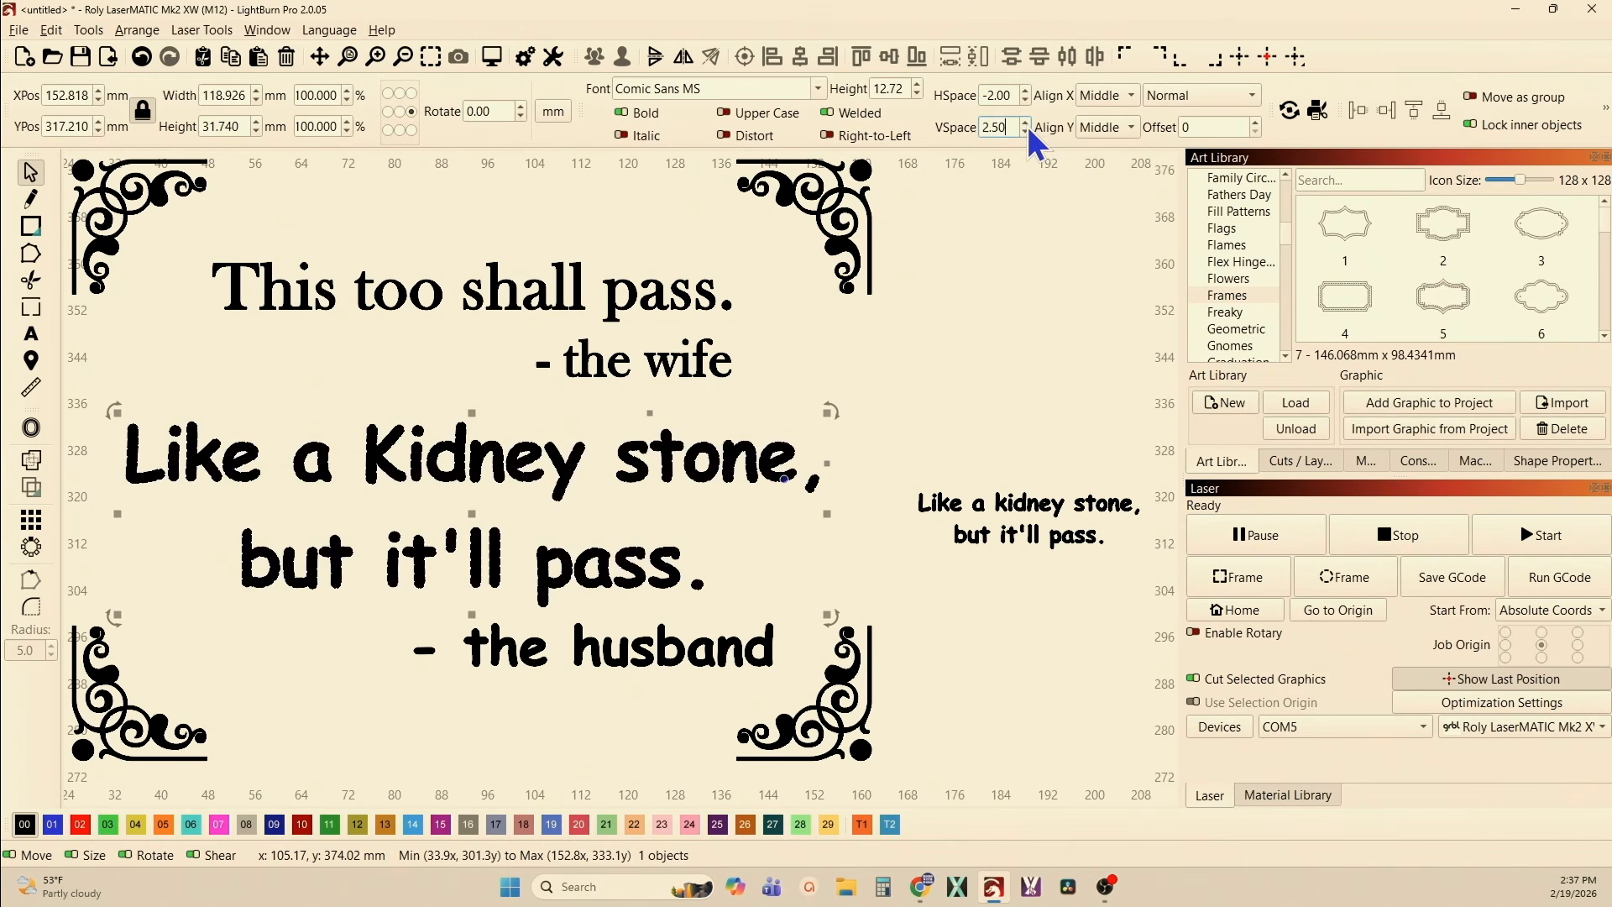
scroll(1026, 133, "down", 8)
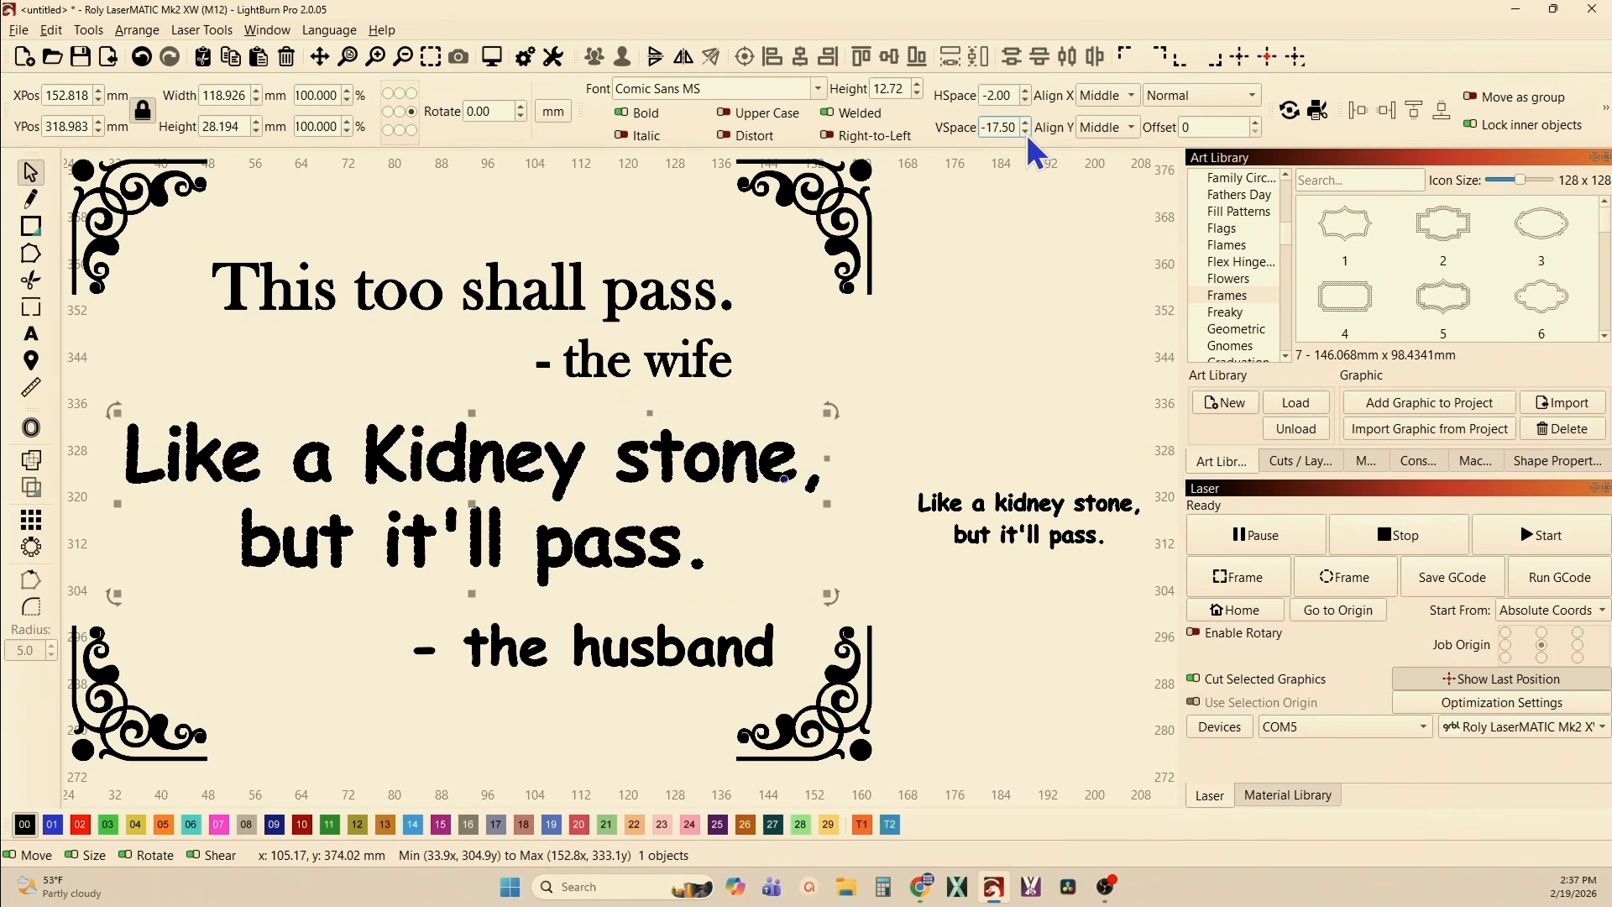
- Turn off bold for the large kidney stone quote and reduce its text height to 10.22
left_click(629, 119)
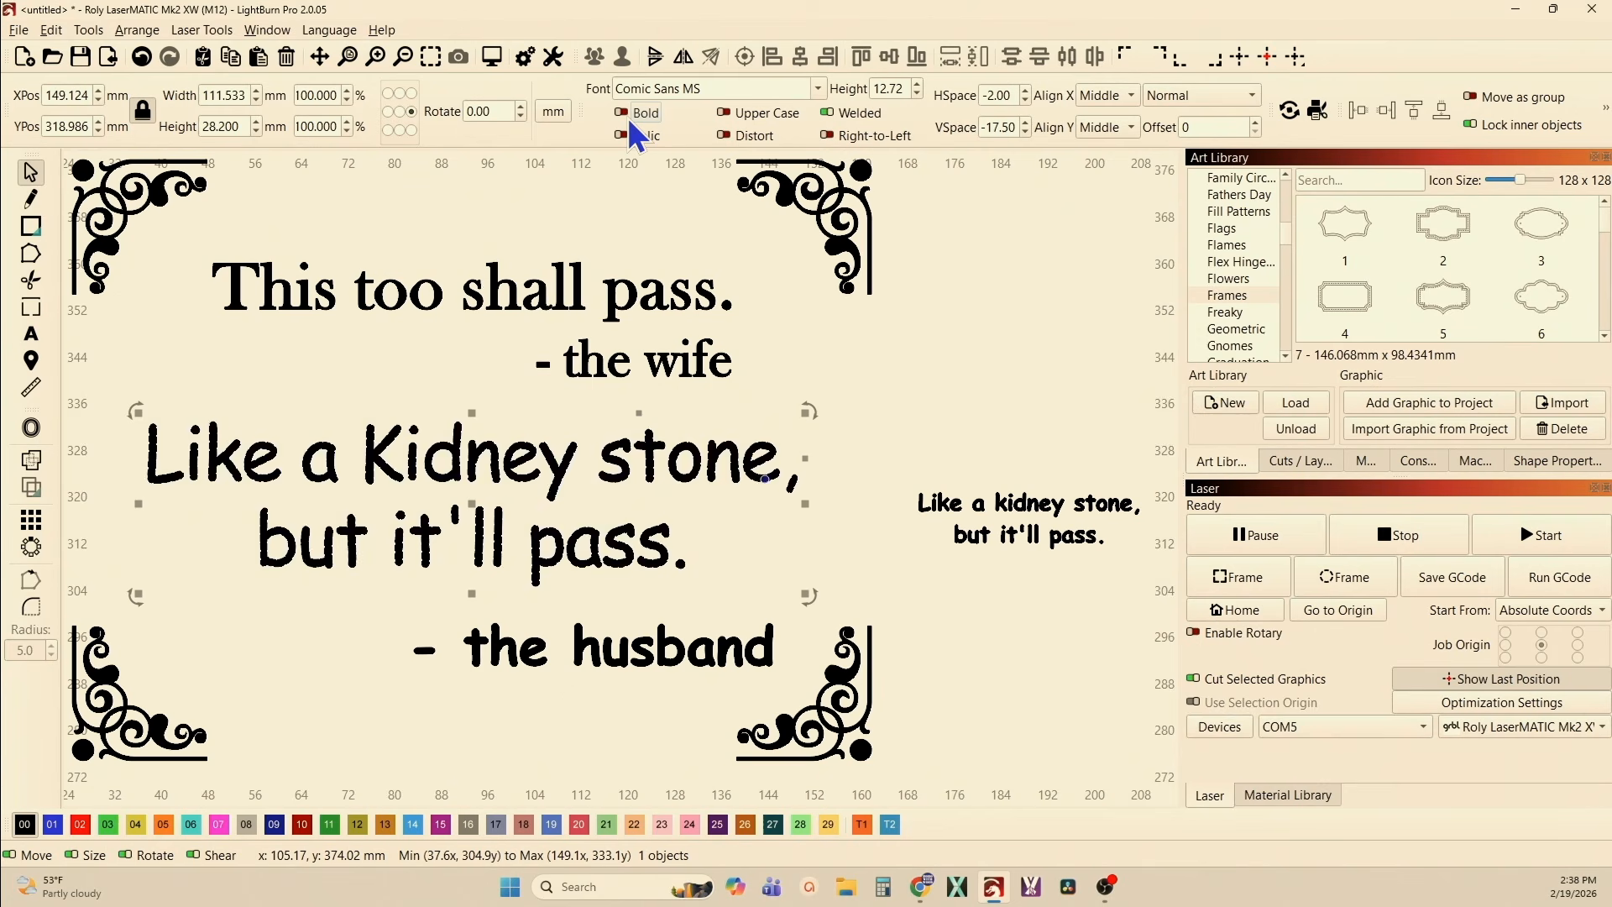
left_click(916, 94)
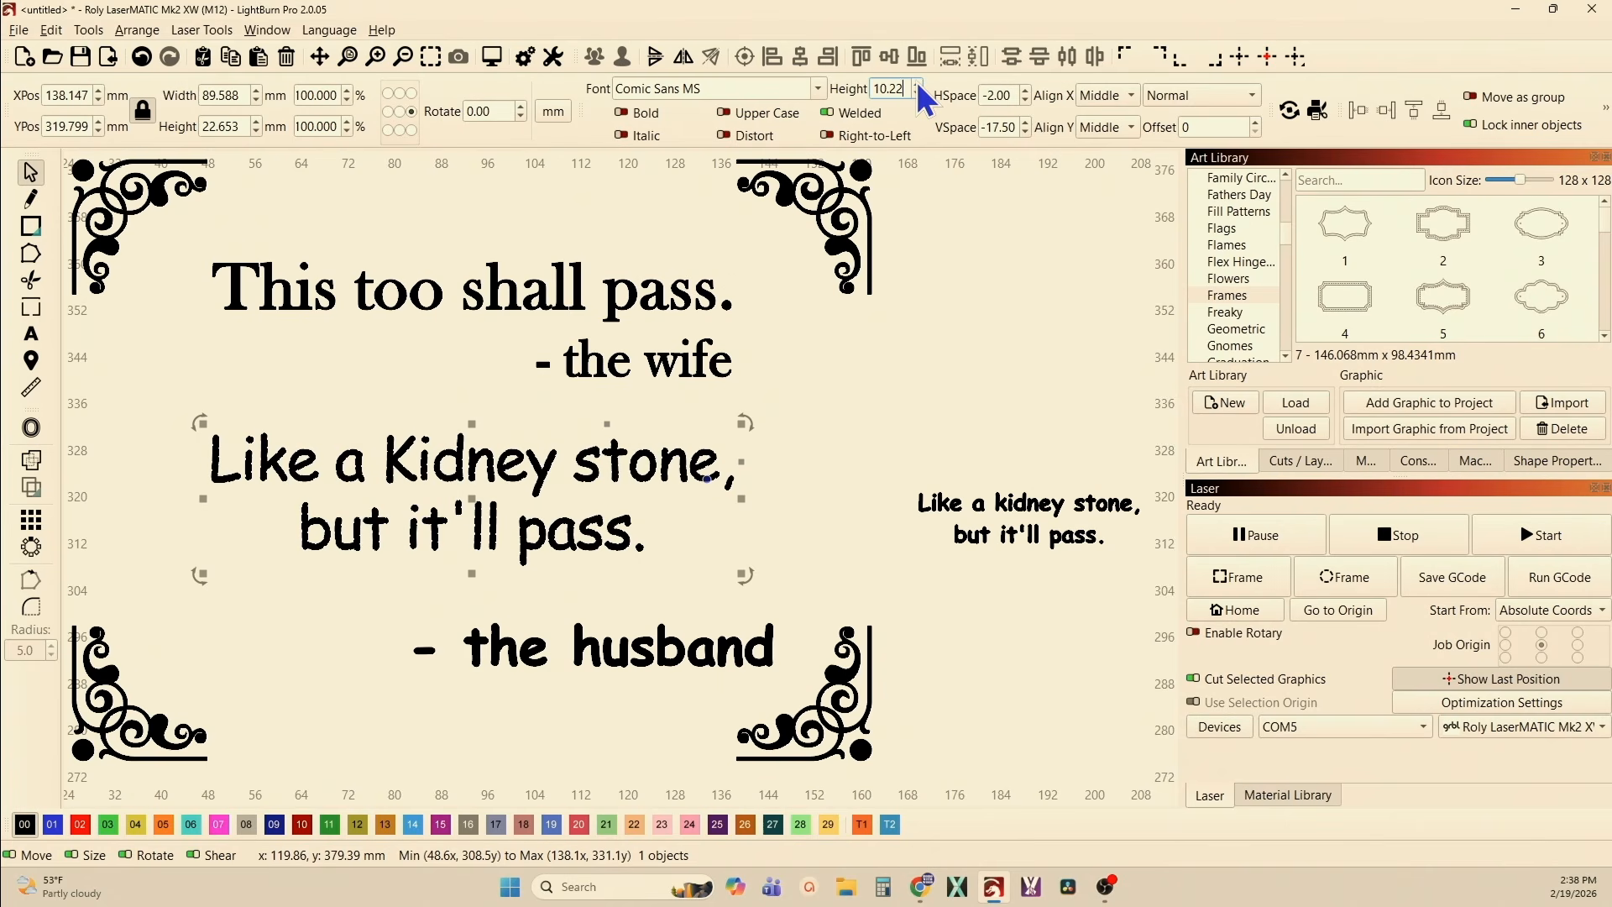
scroll(915, 84, "up", 7)
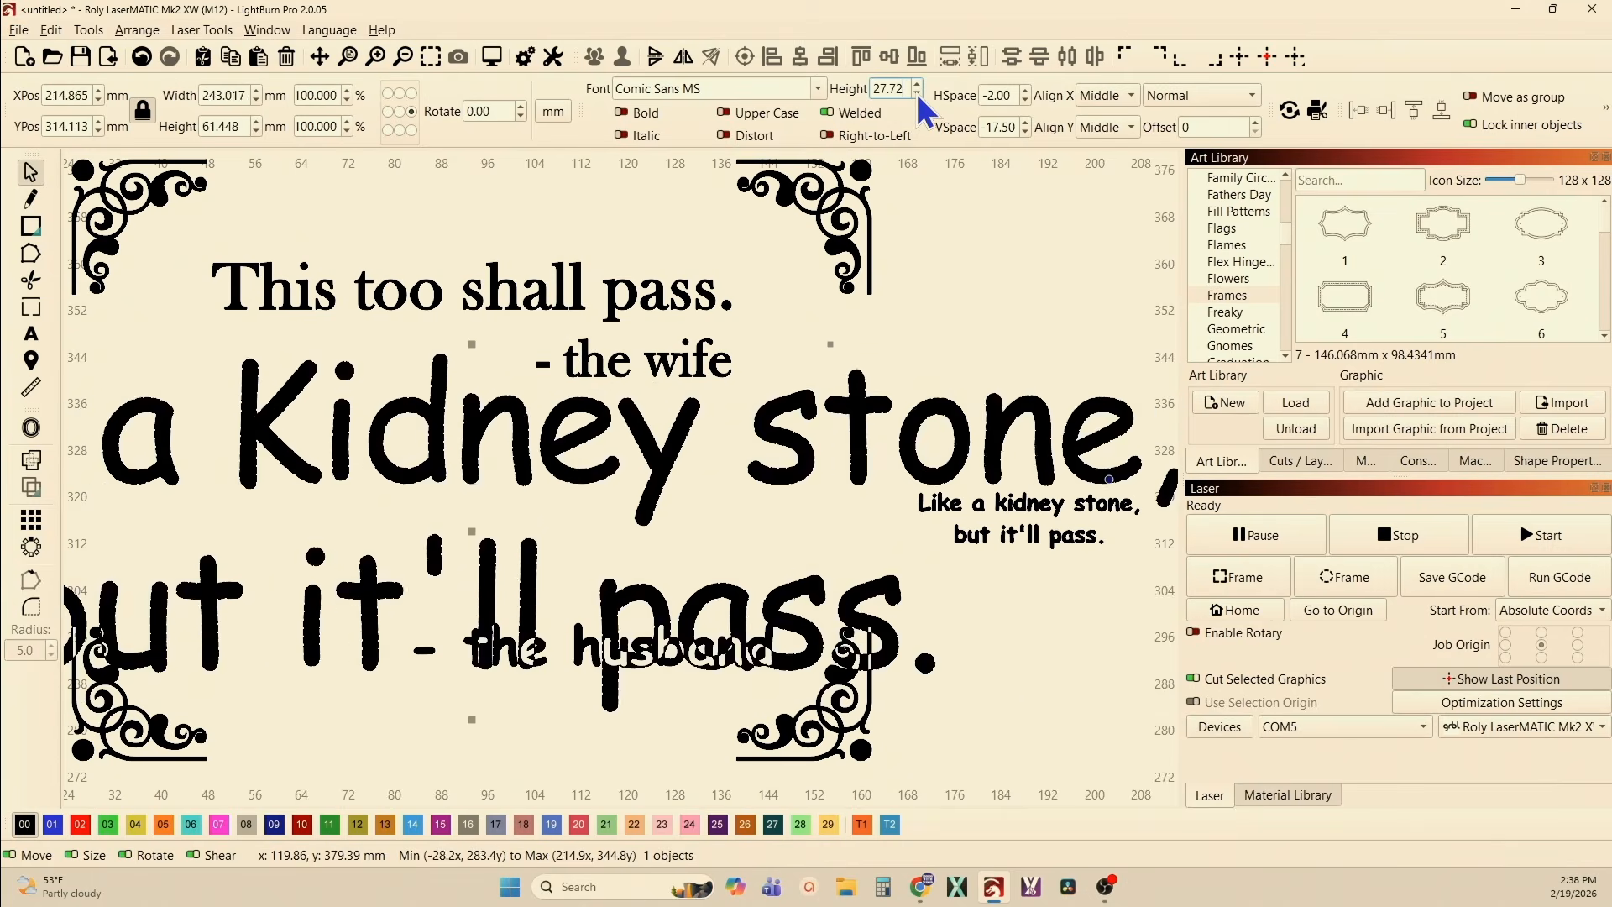
scroll(915, 92, "down", 5)
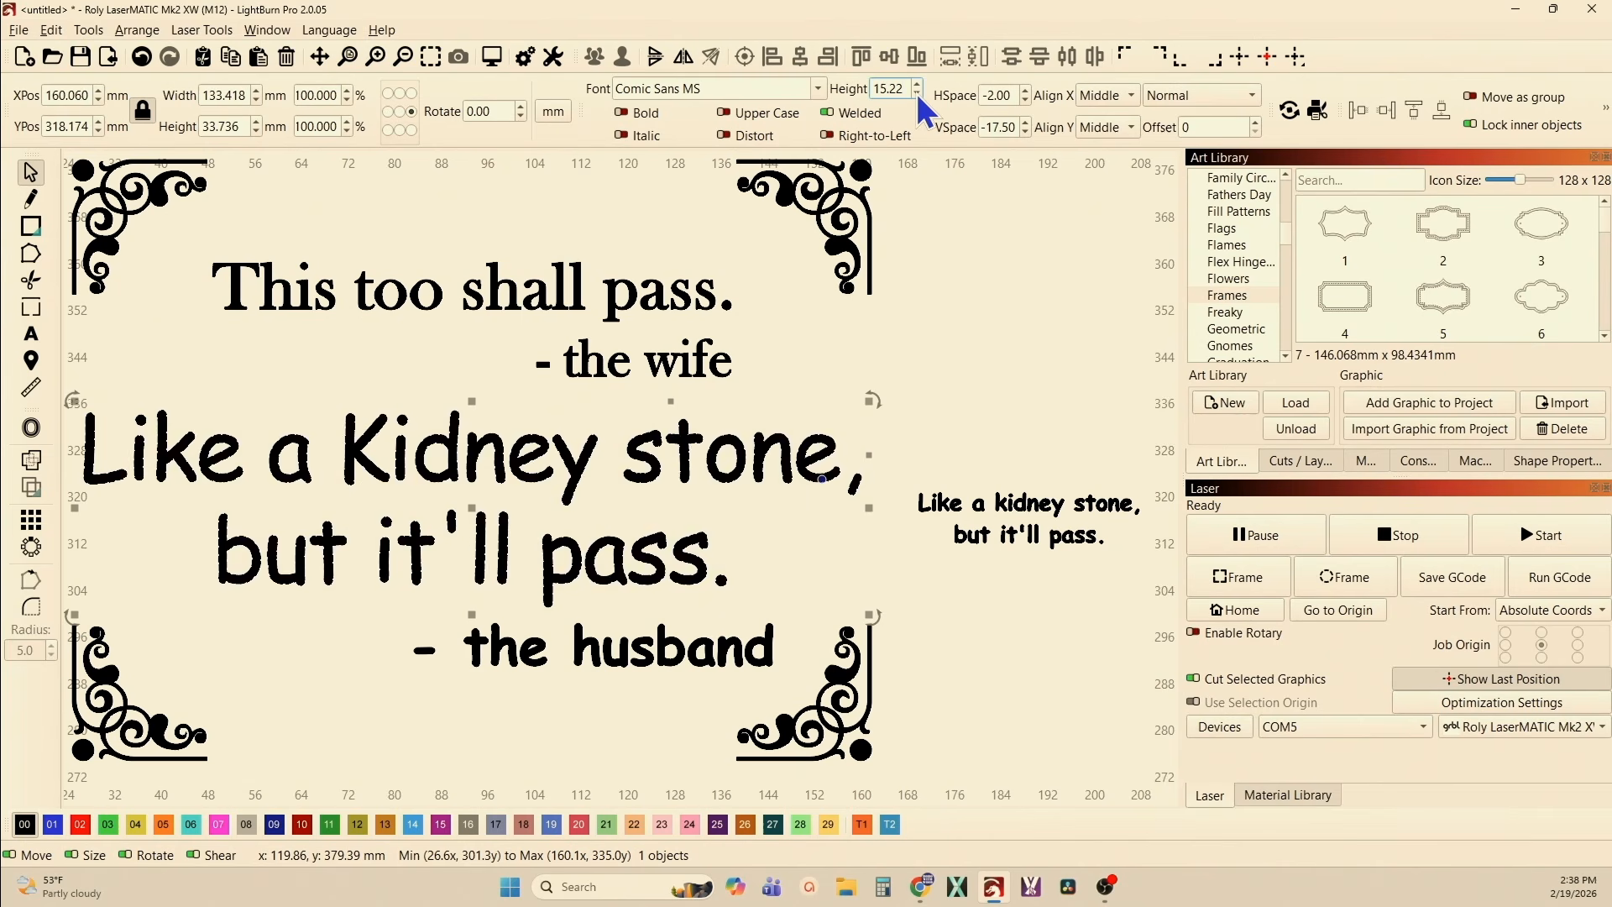
scroll(916, 92, "down", 1)
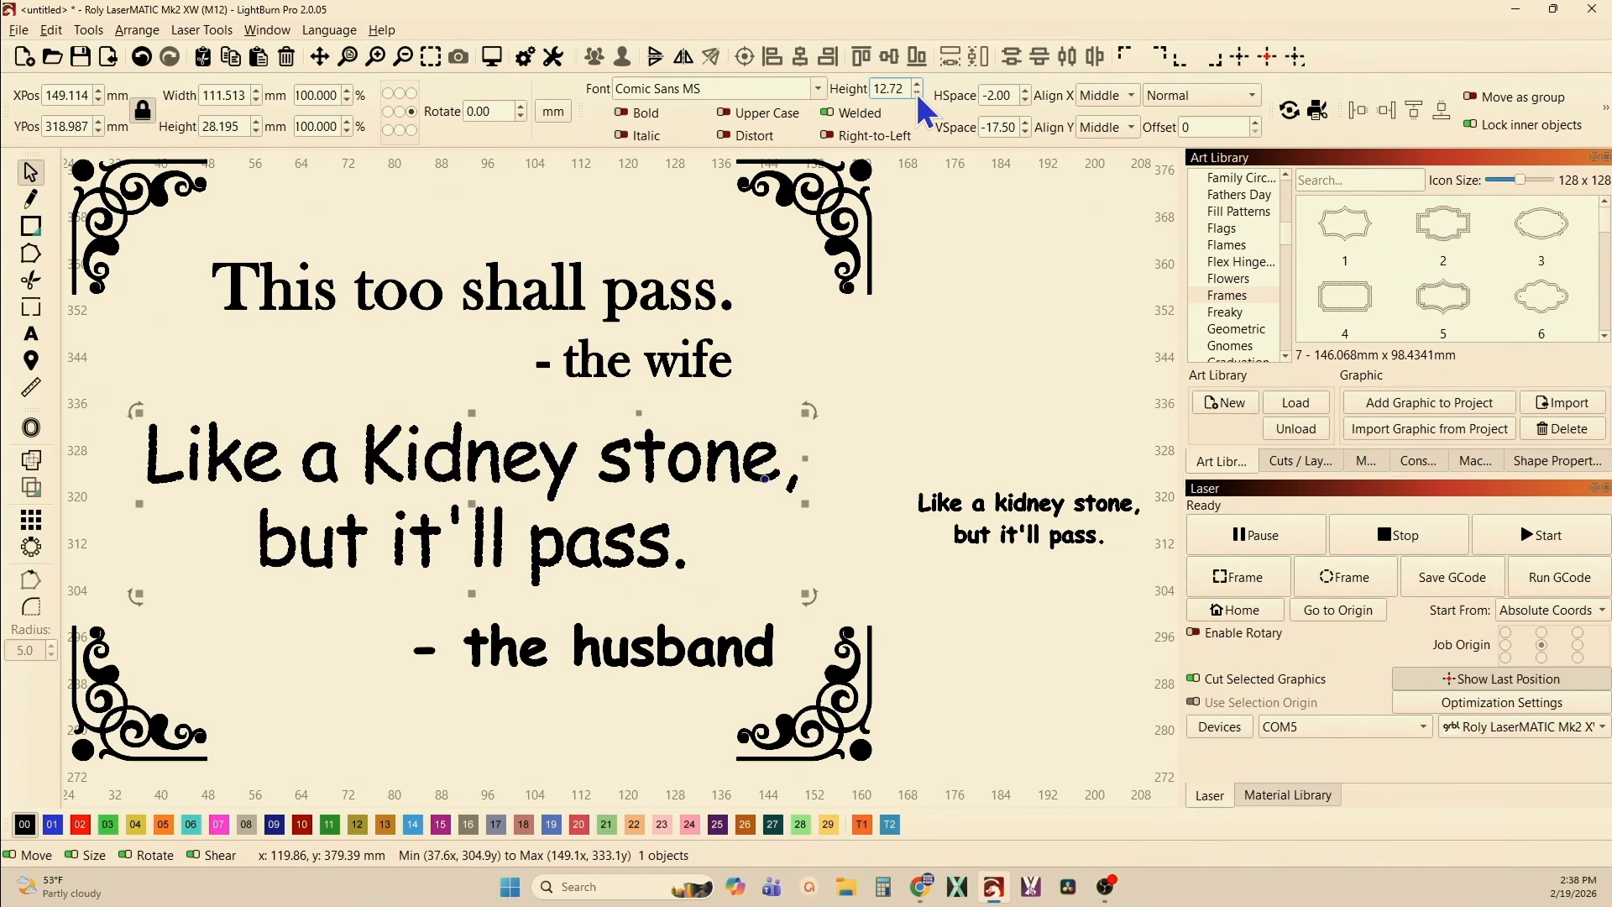
scroll(916, 92, "down", 1)
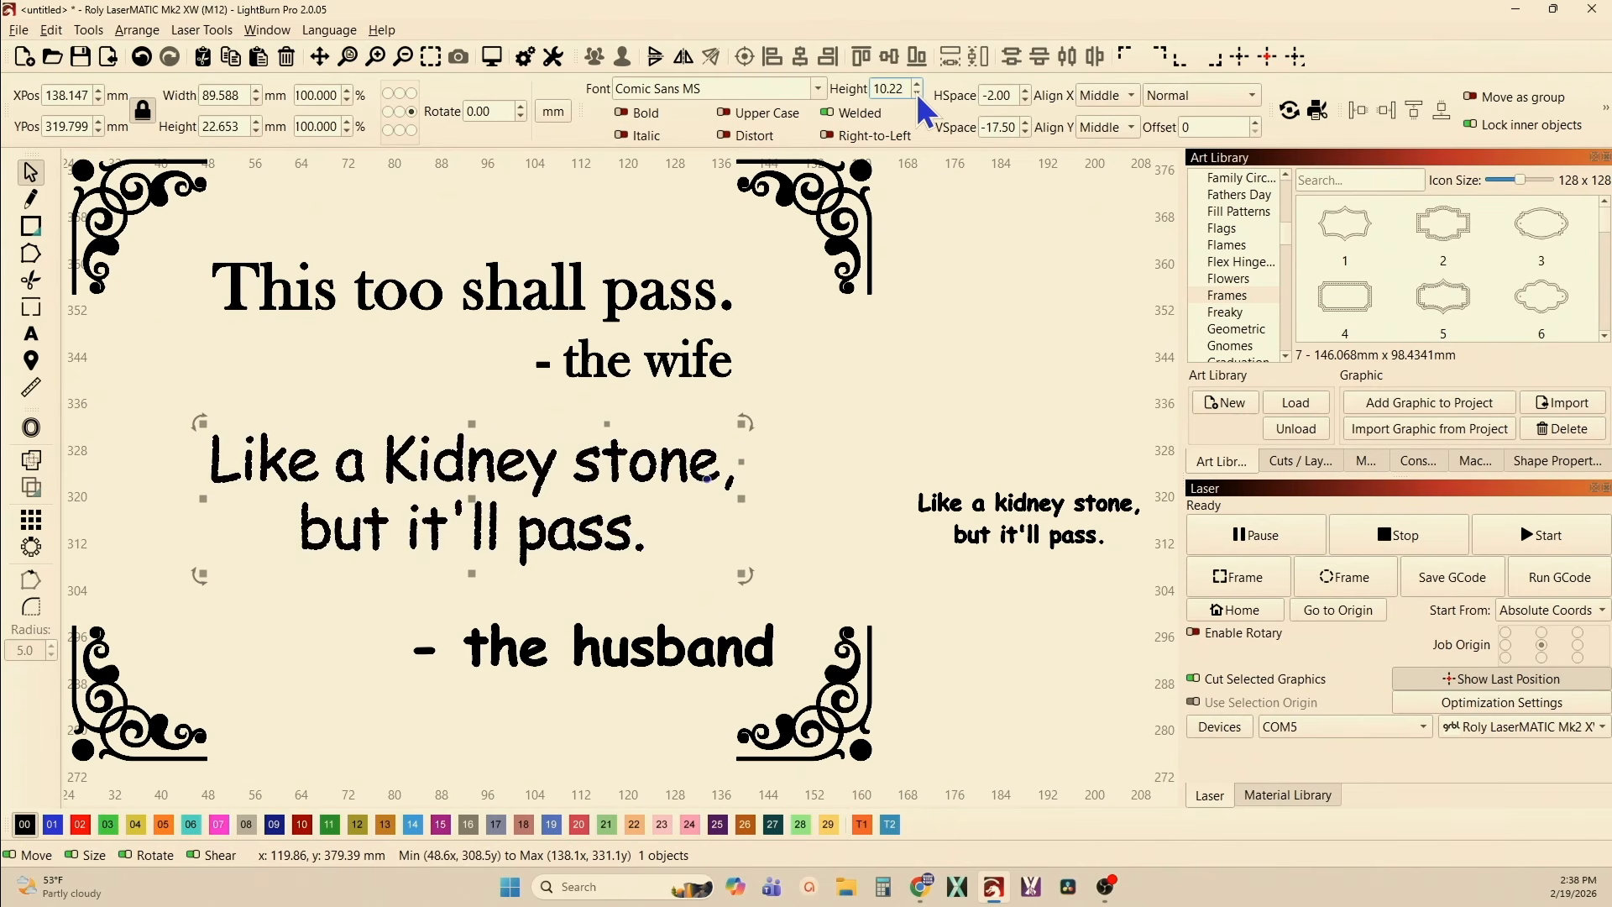
- Set the large kidney stone quote's text height to 11.00 and move it about 4 mm down
double_click(881, 86)
key("Return")
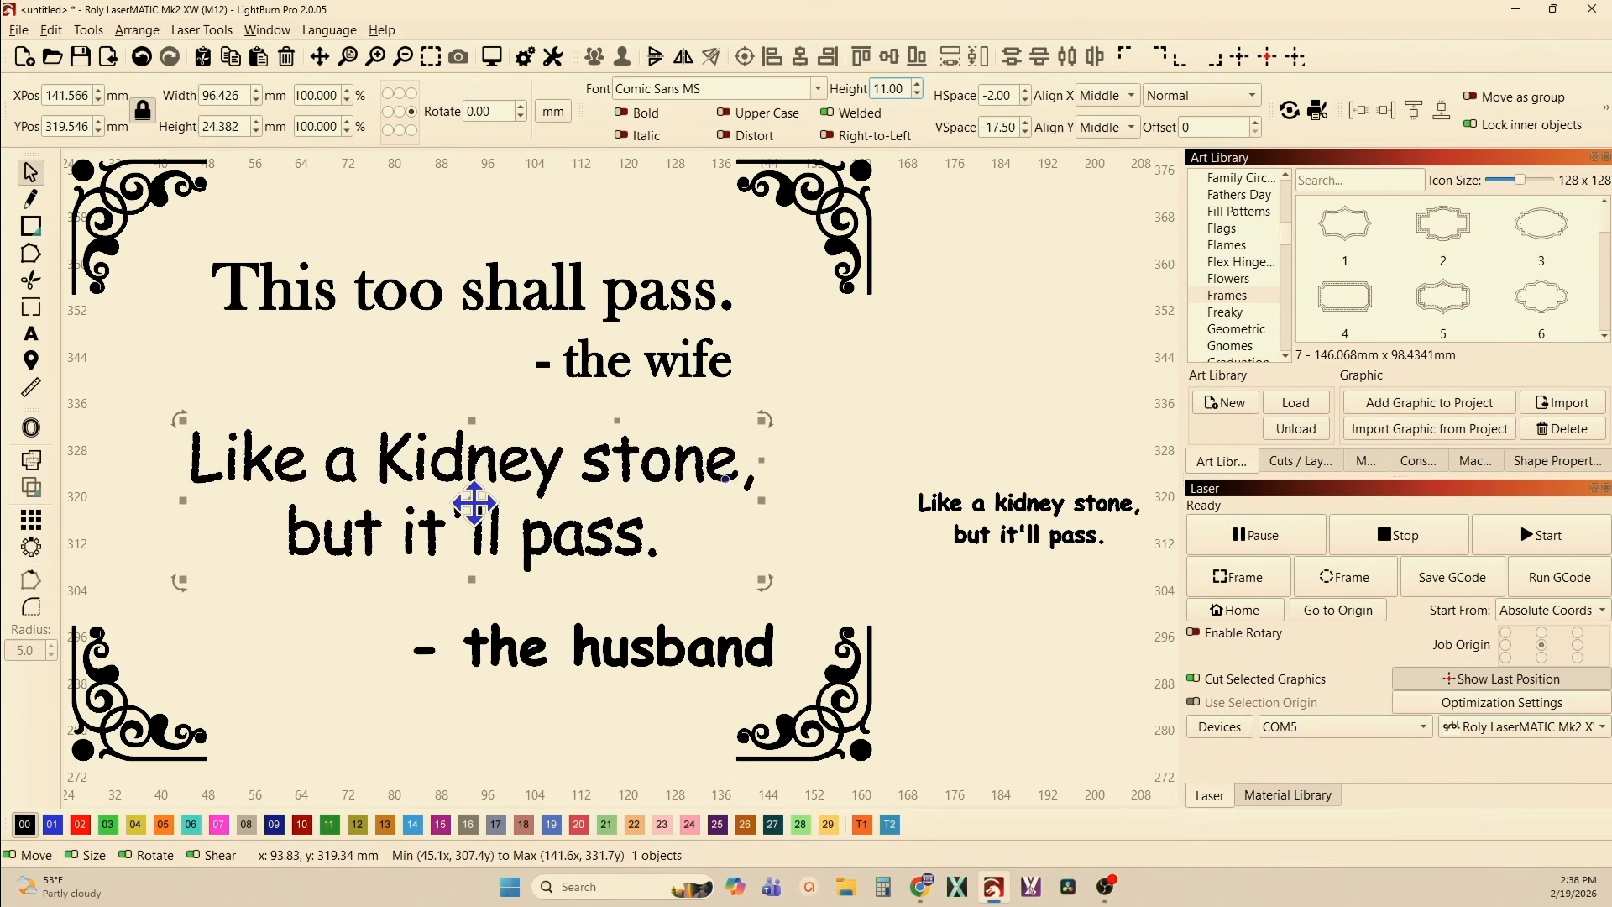
left_click_drag(470, 500, 484, 533)
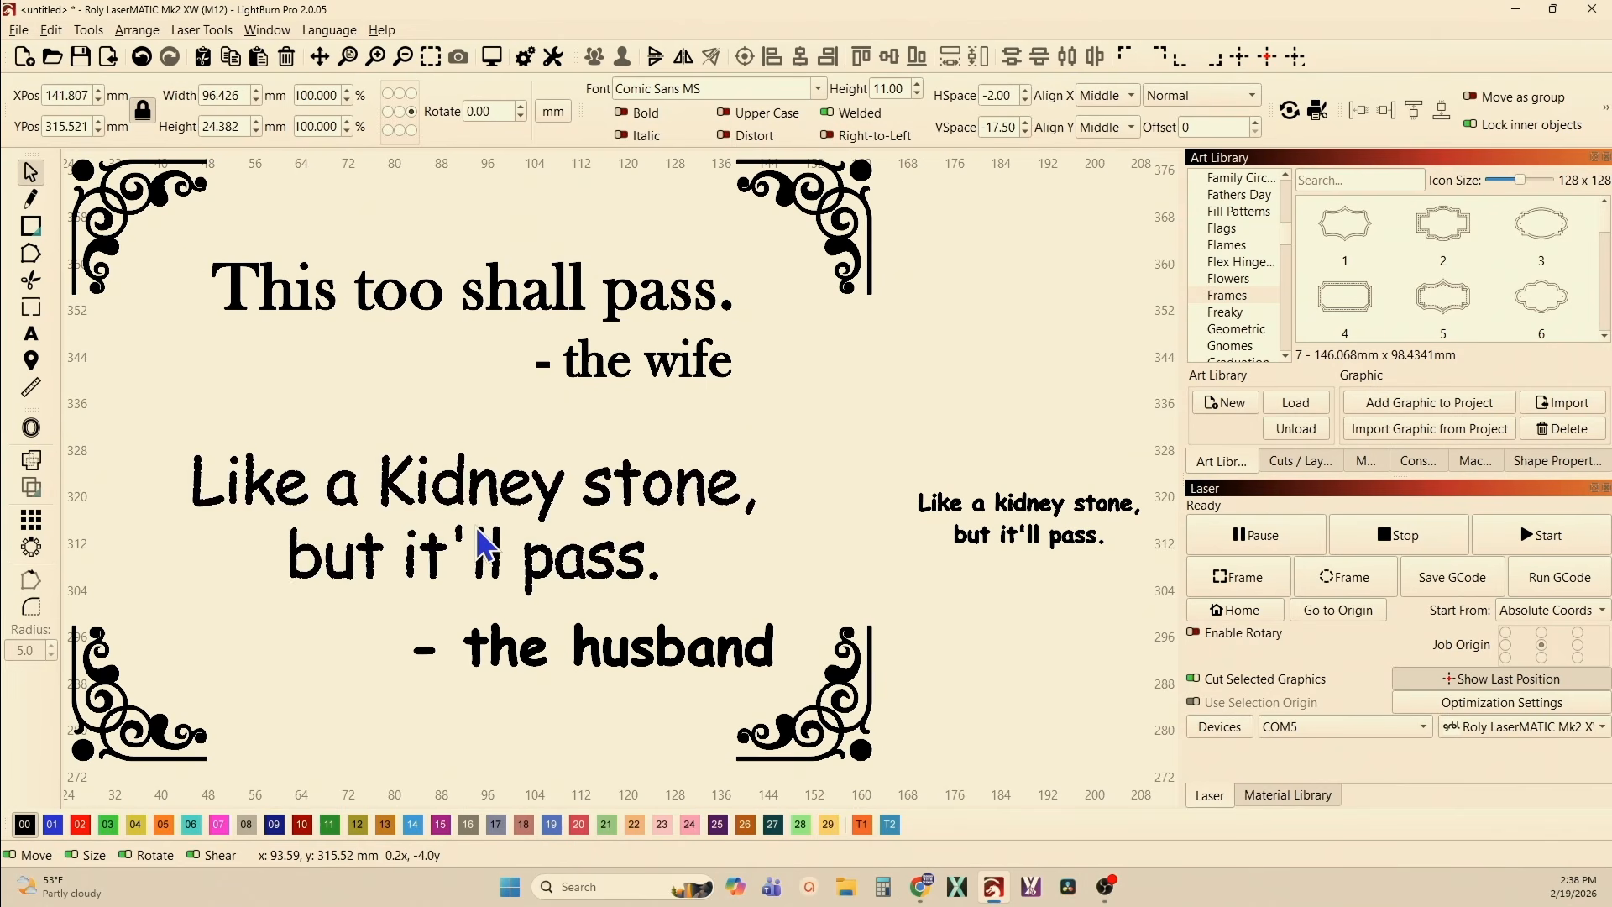
left_click(487, 544)
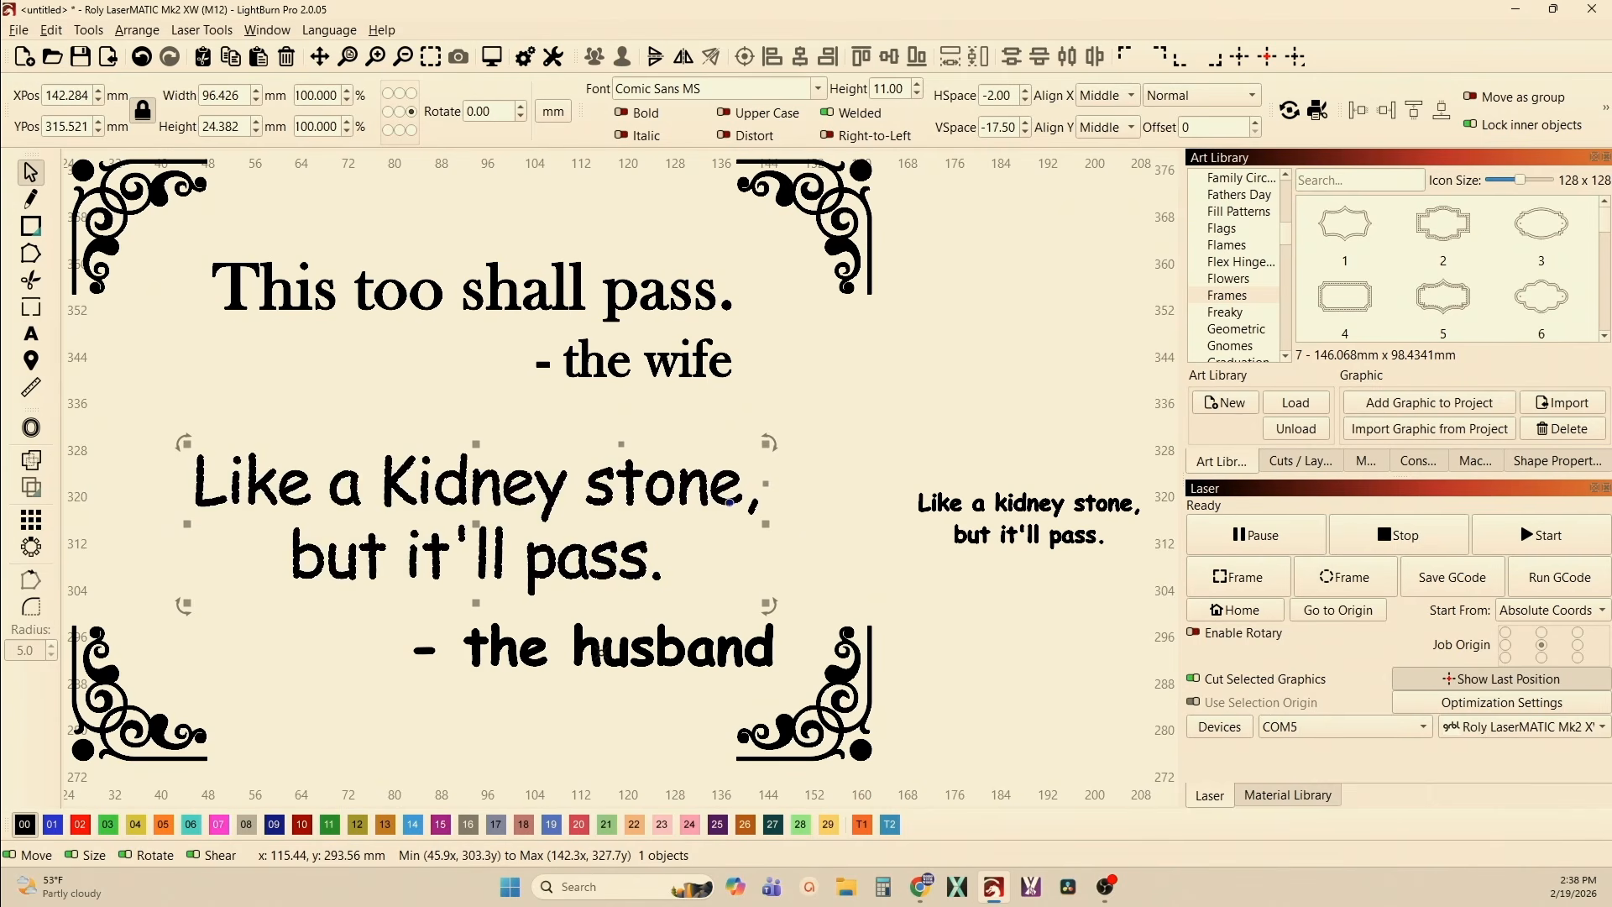
- Turn off bold for the "- the husband" text and set its height to 24.50
key("Escape")
left_click(595, 657)
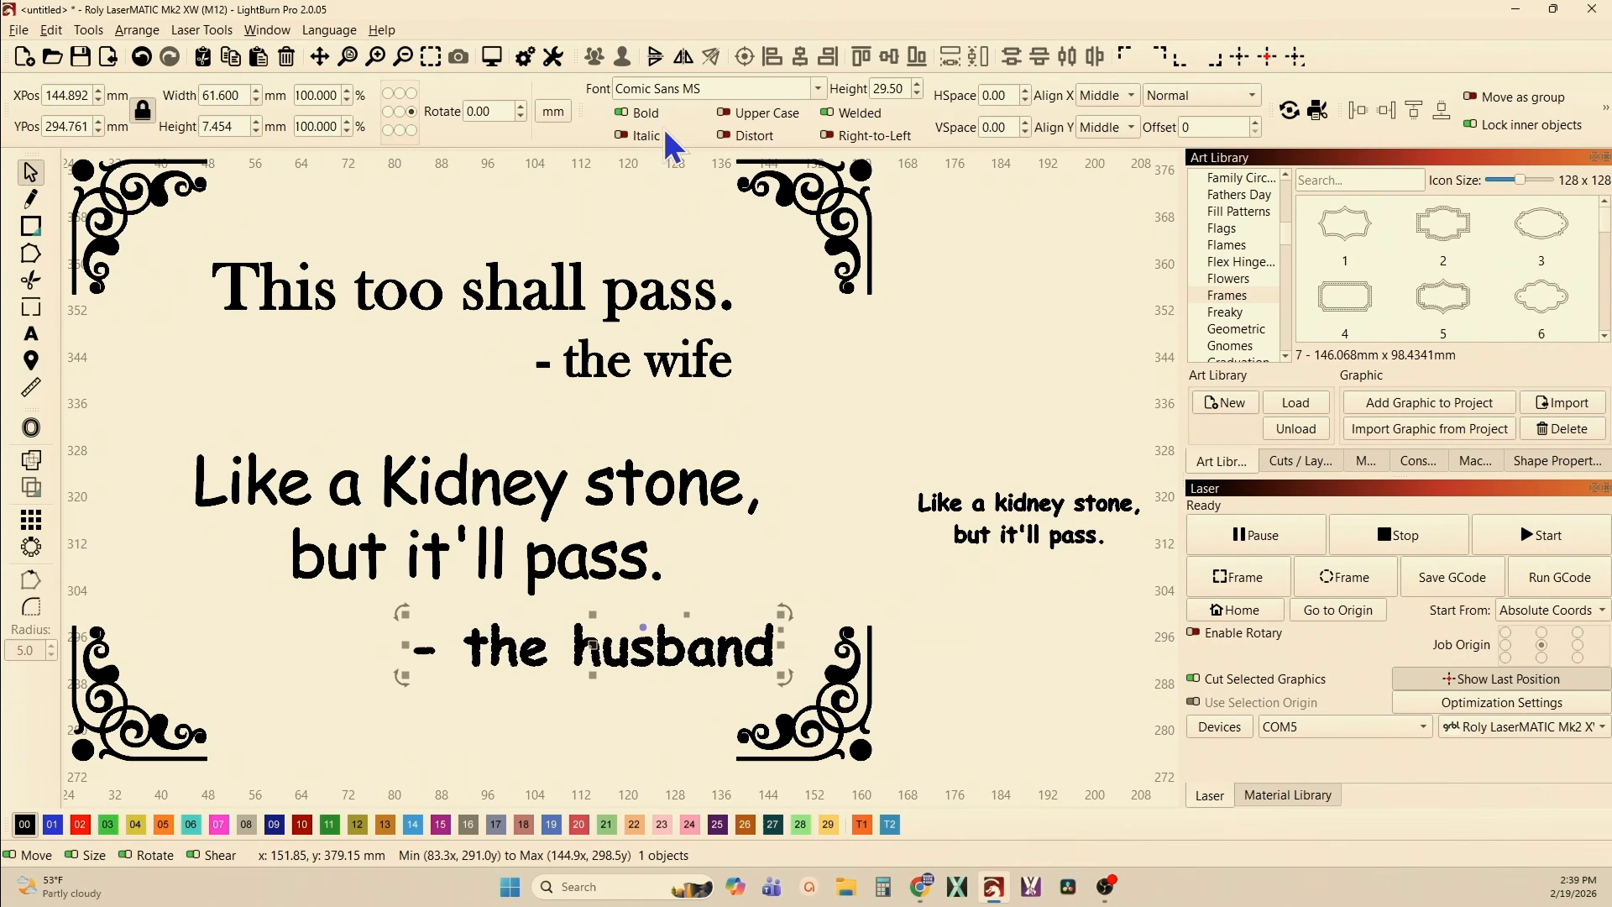
left_click(623, 119)
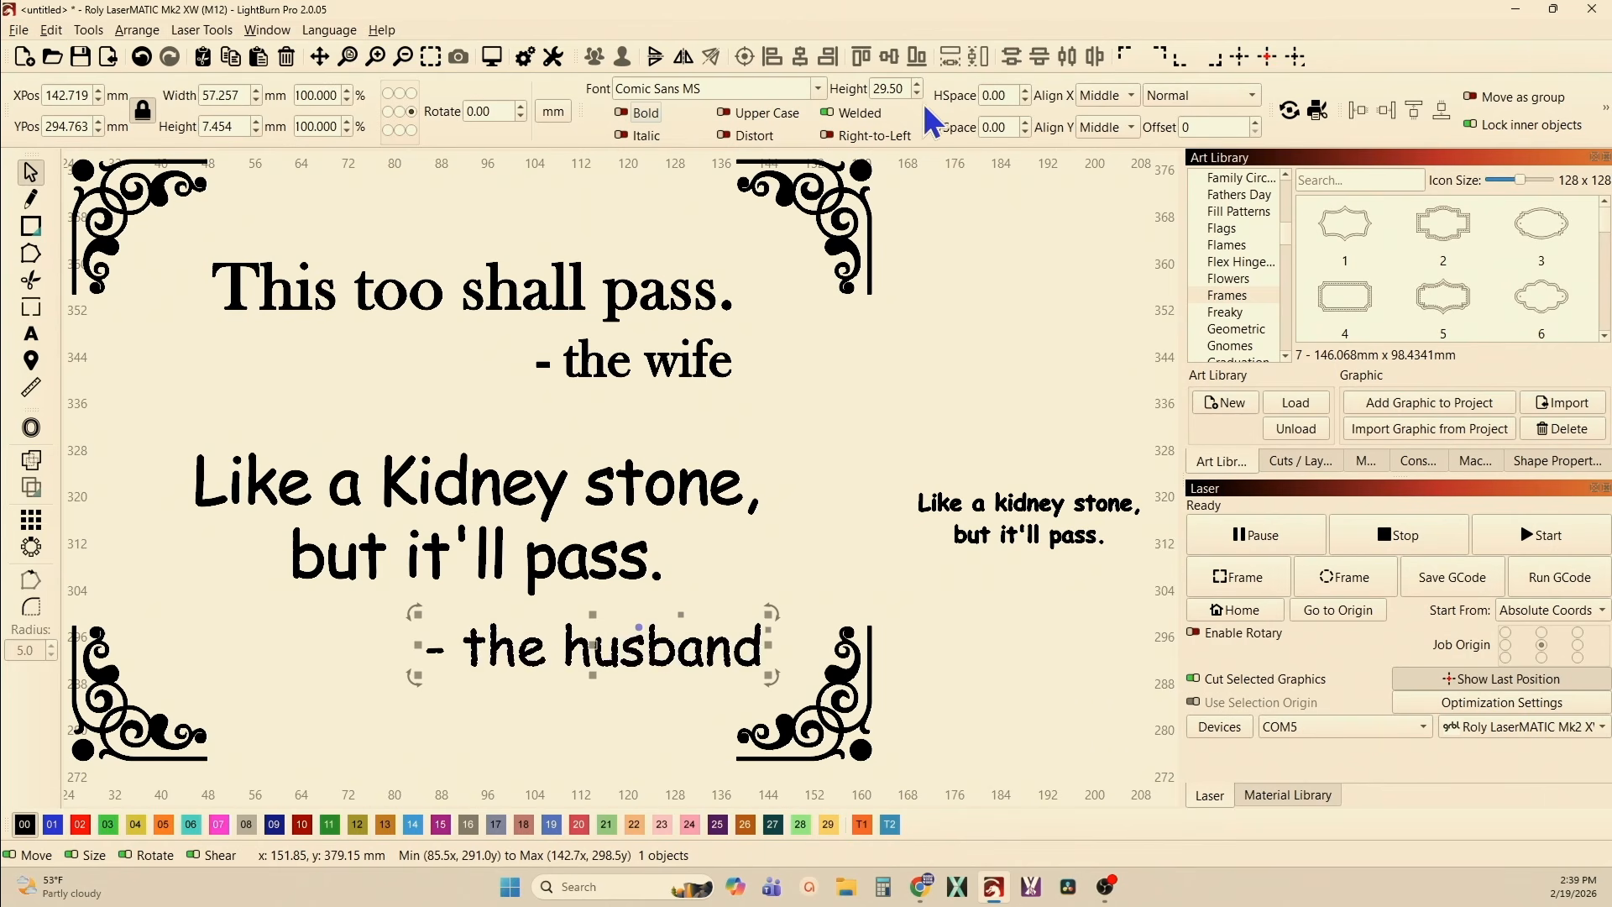
scroll(917, 98, "down", 5)
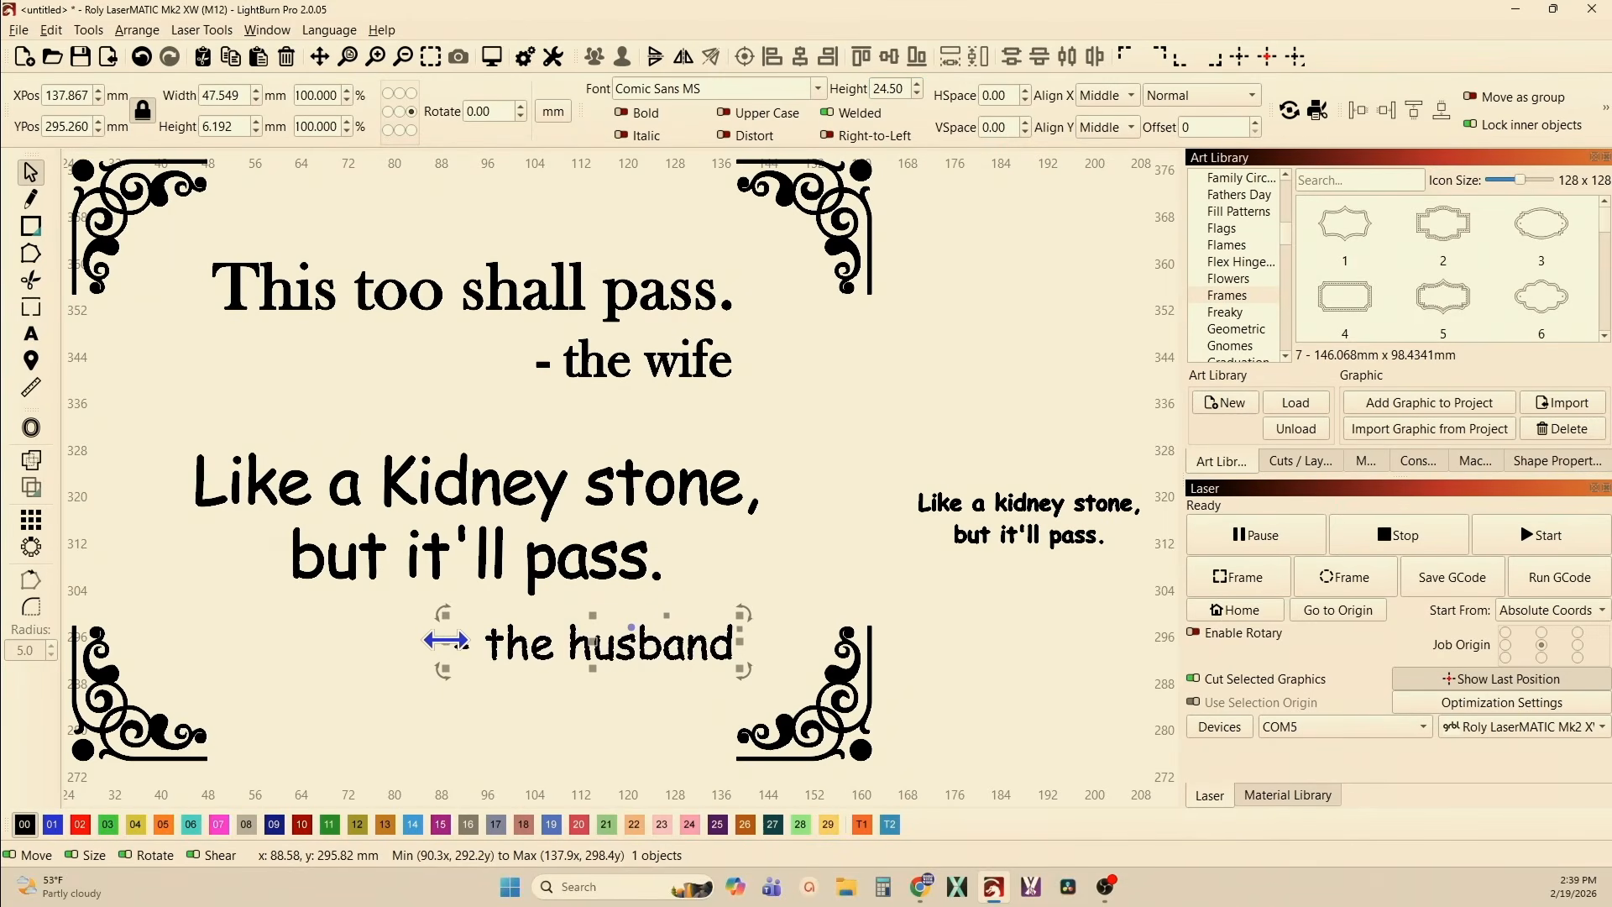
- Draw a horizontal guide line about 33 mm long between the large kidney stone quote and the "- the husband" signature
left_click(31, 204)
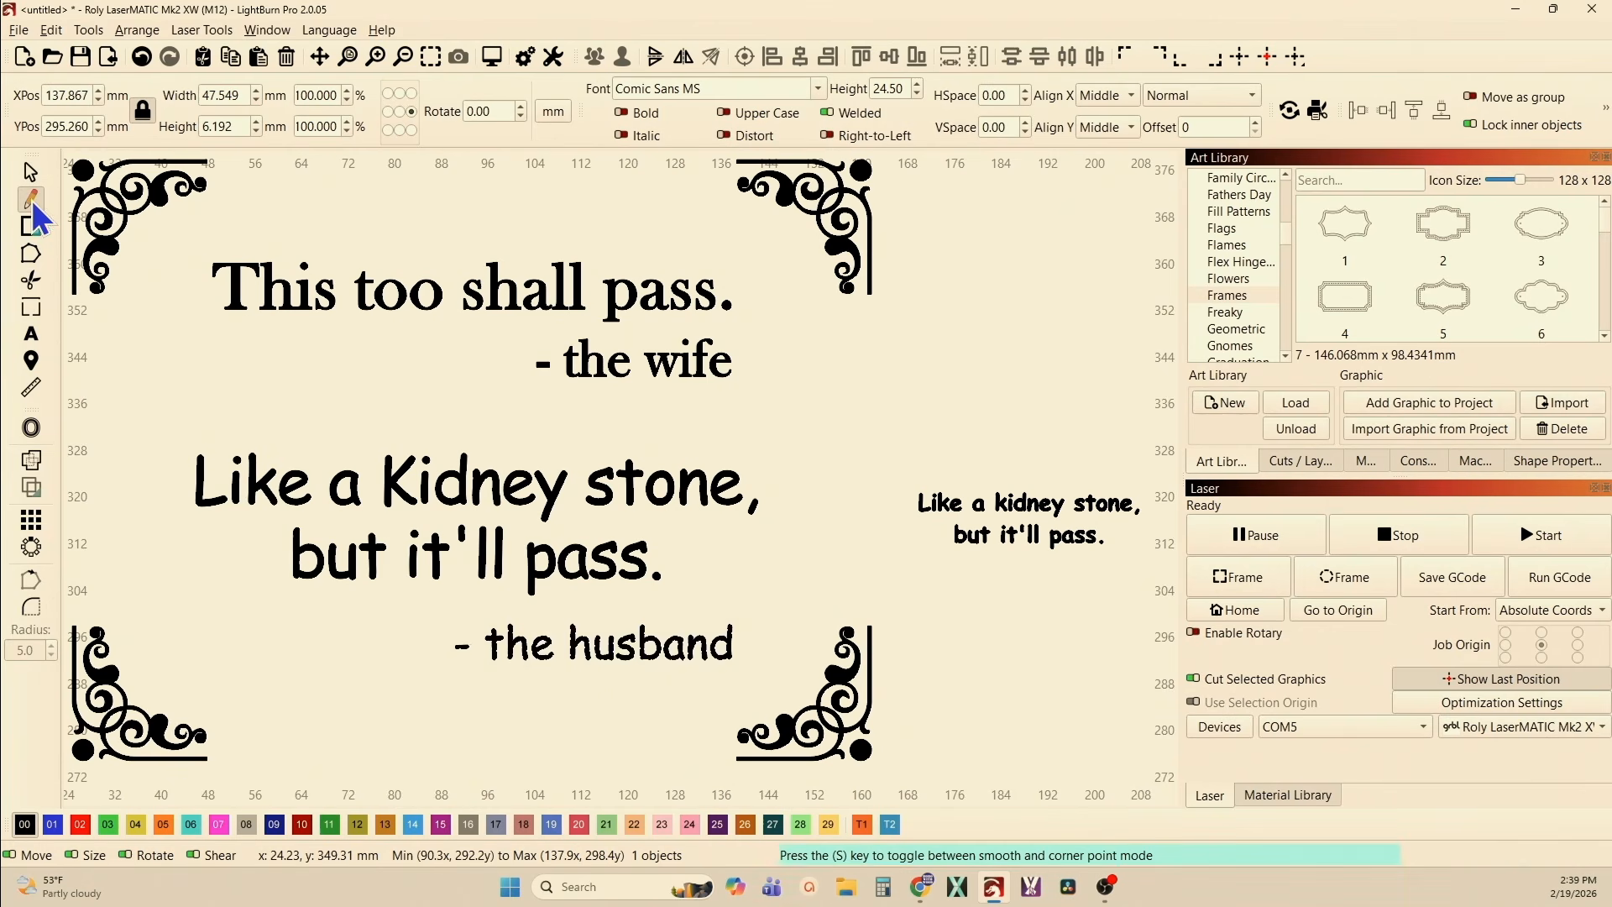
left_click(490, 612)
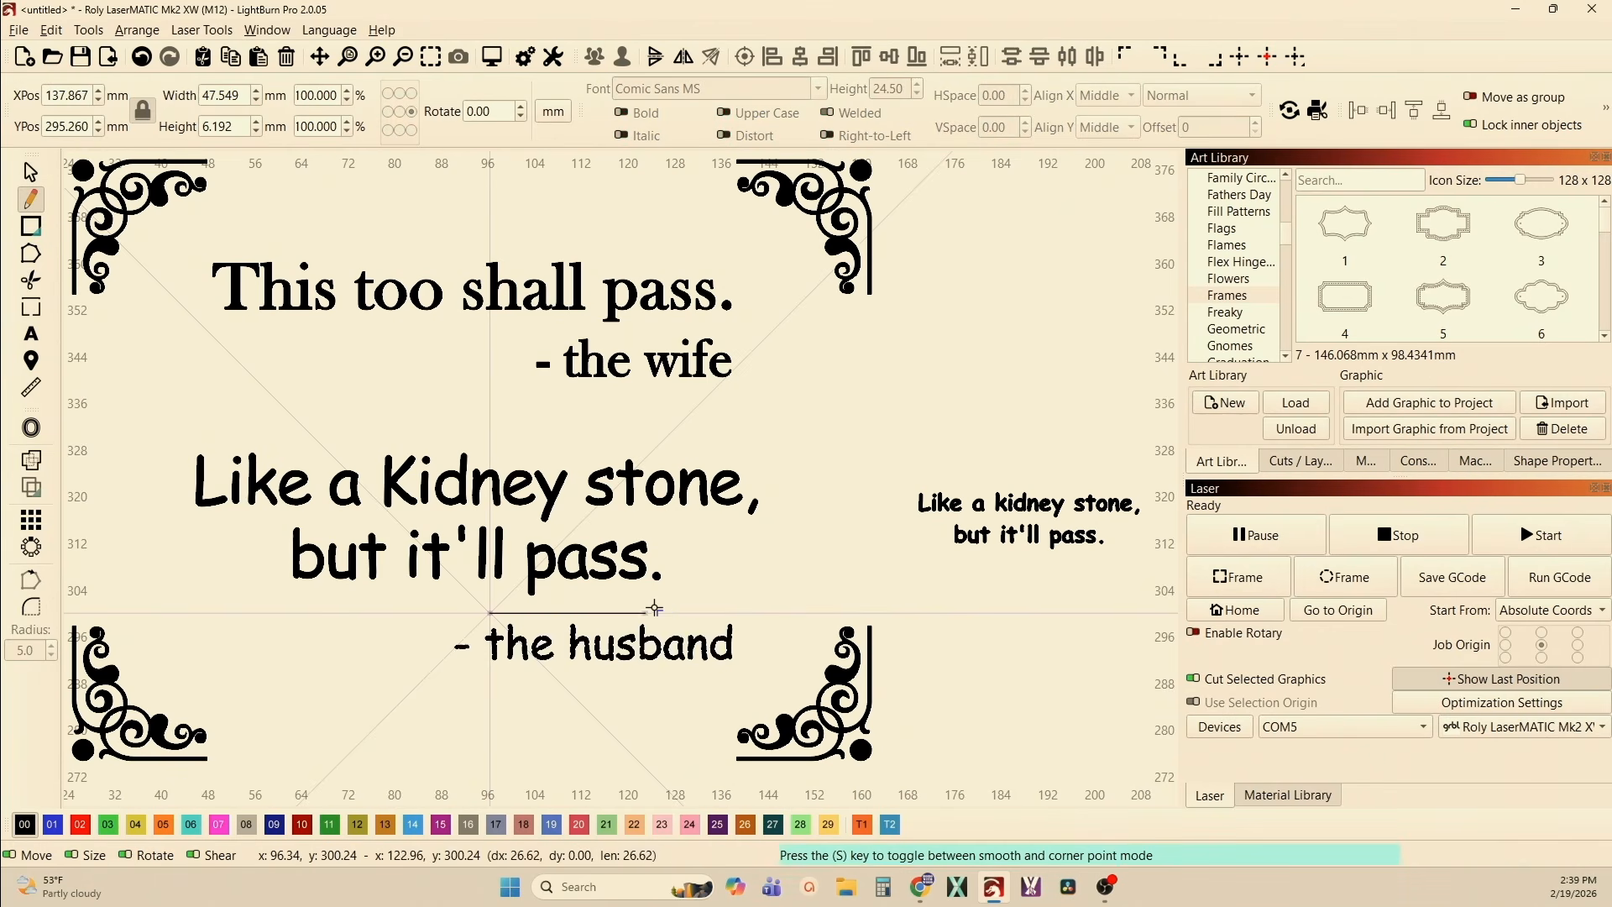
left_click(680, 612)
key("Escape")
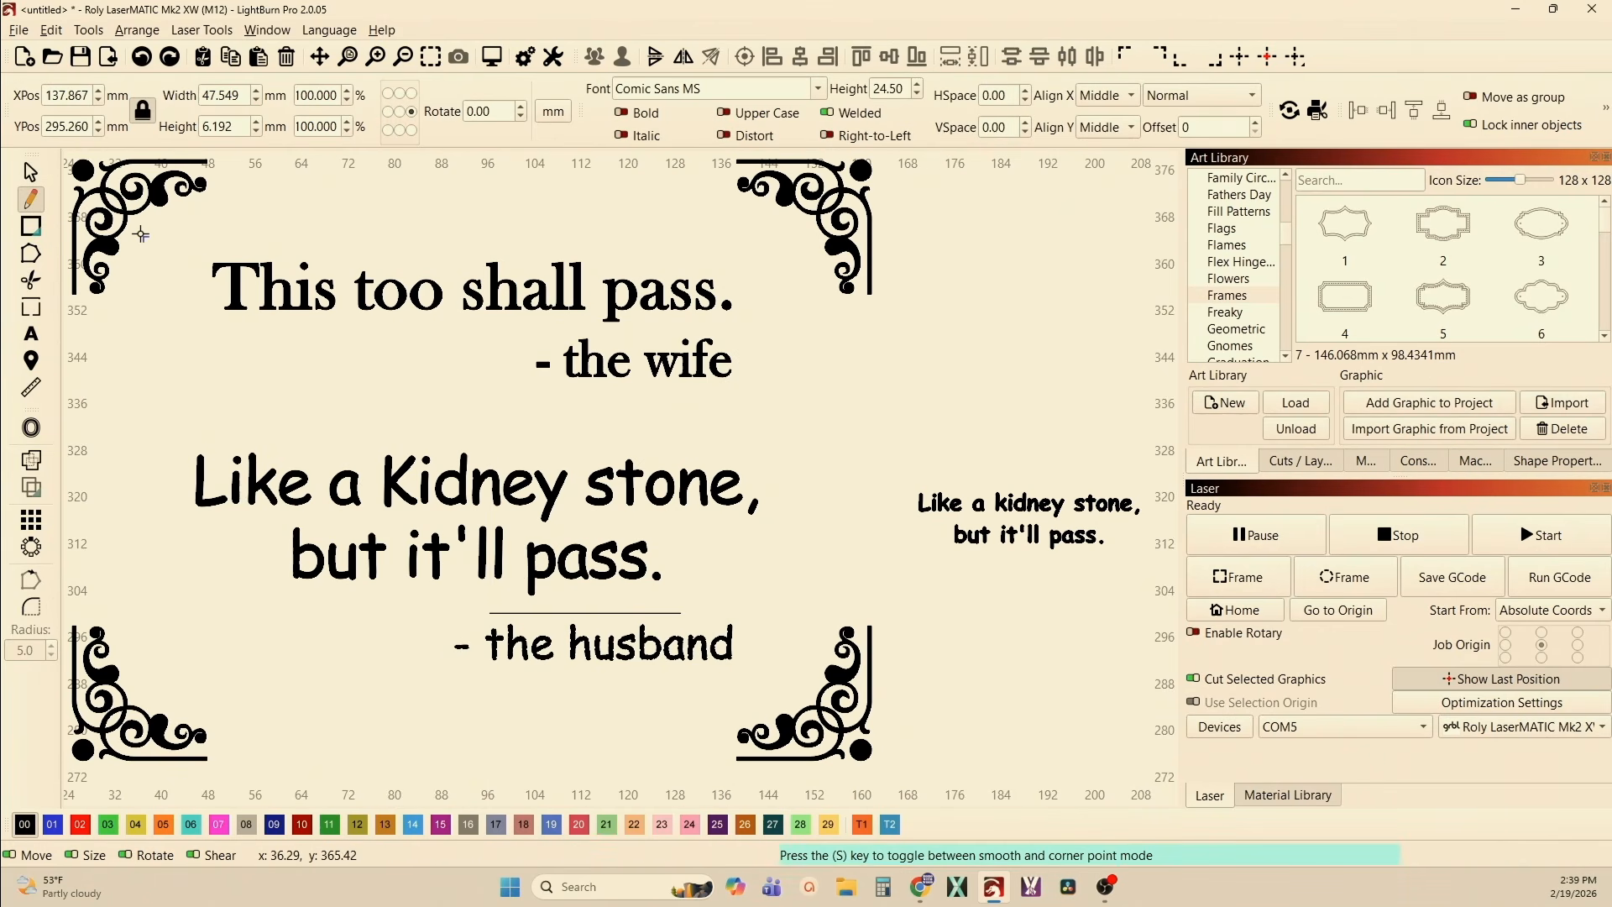
left_click(31, 172)
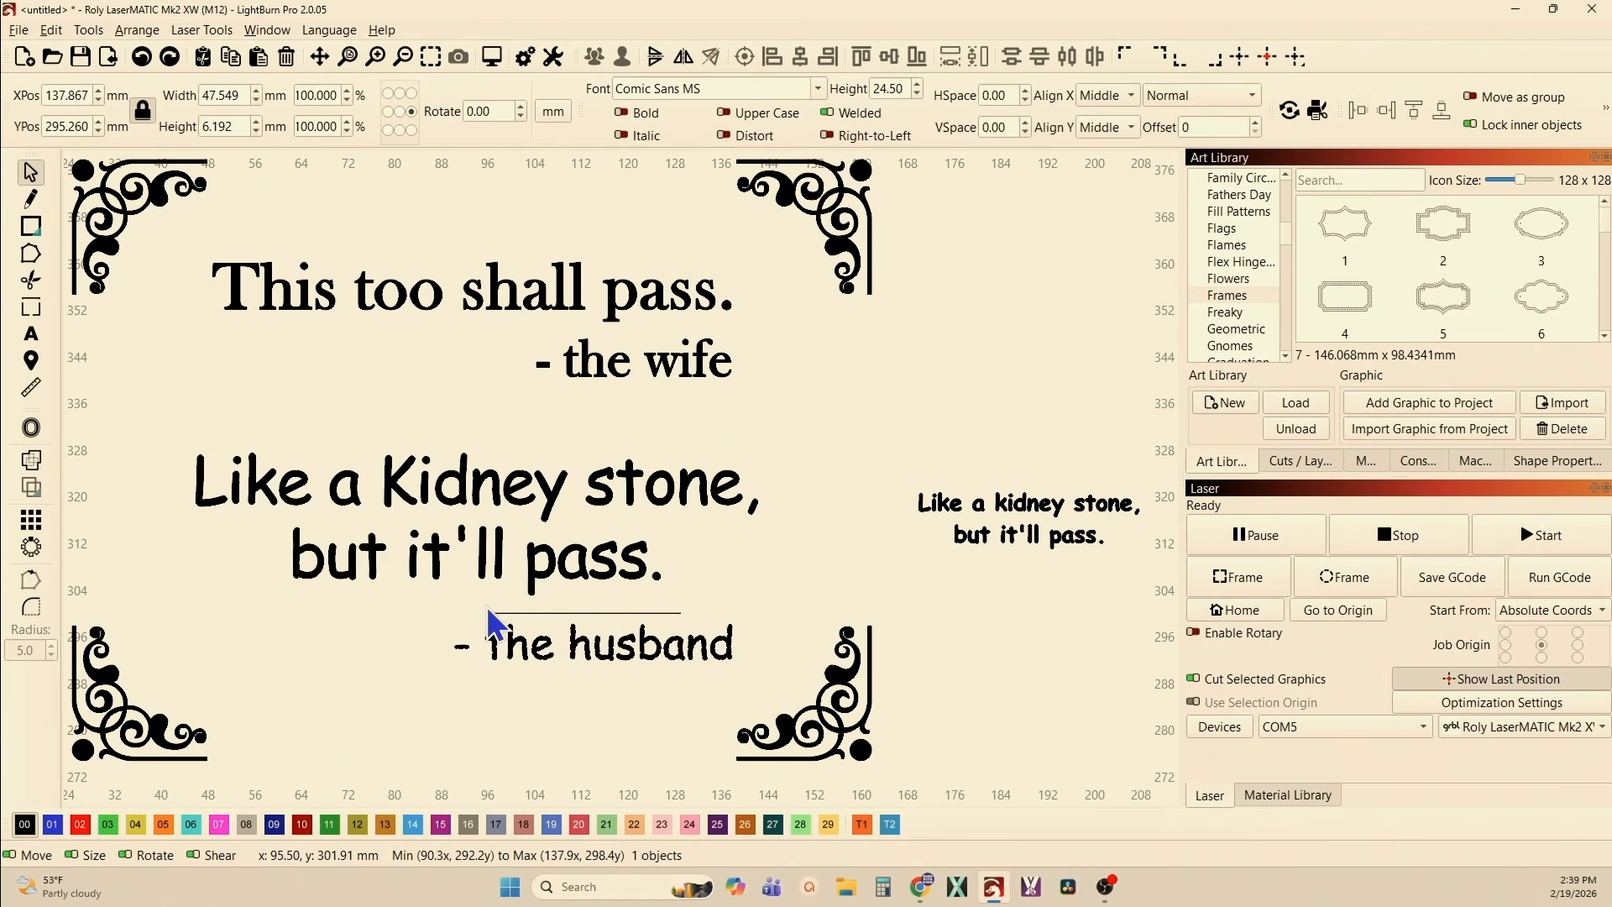
- Align the guide line with the bottom edge of the large kidney stone quote
left_click(515, 614)
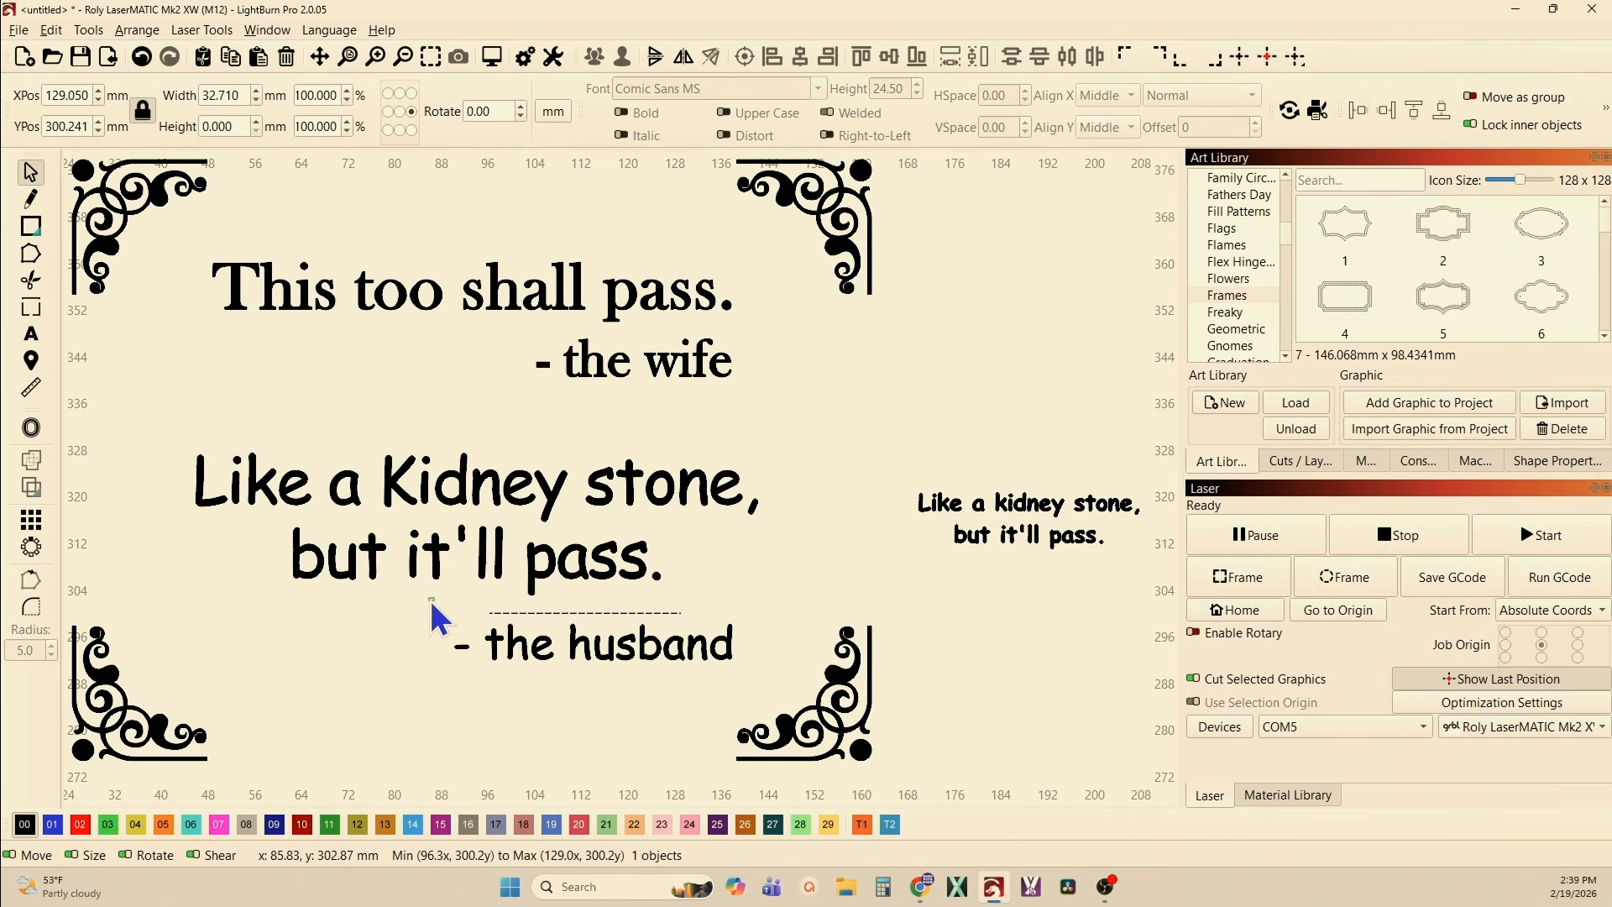
left_click(369, 577, "shift")
key("ctrl+shift+Down")
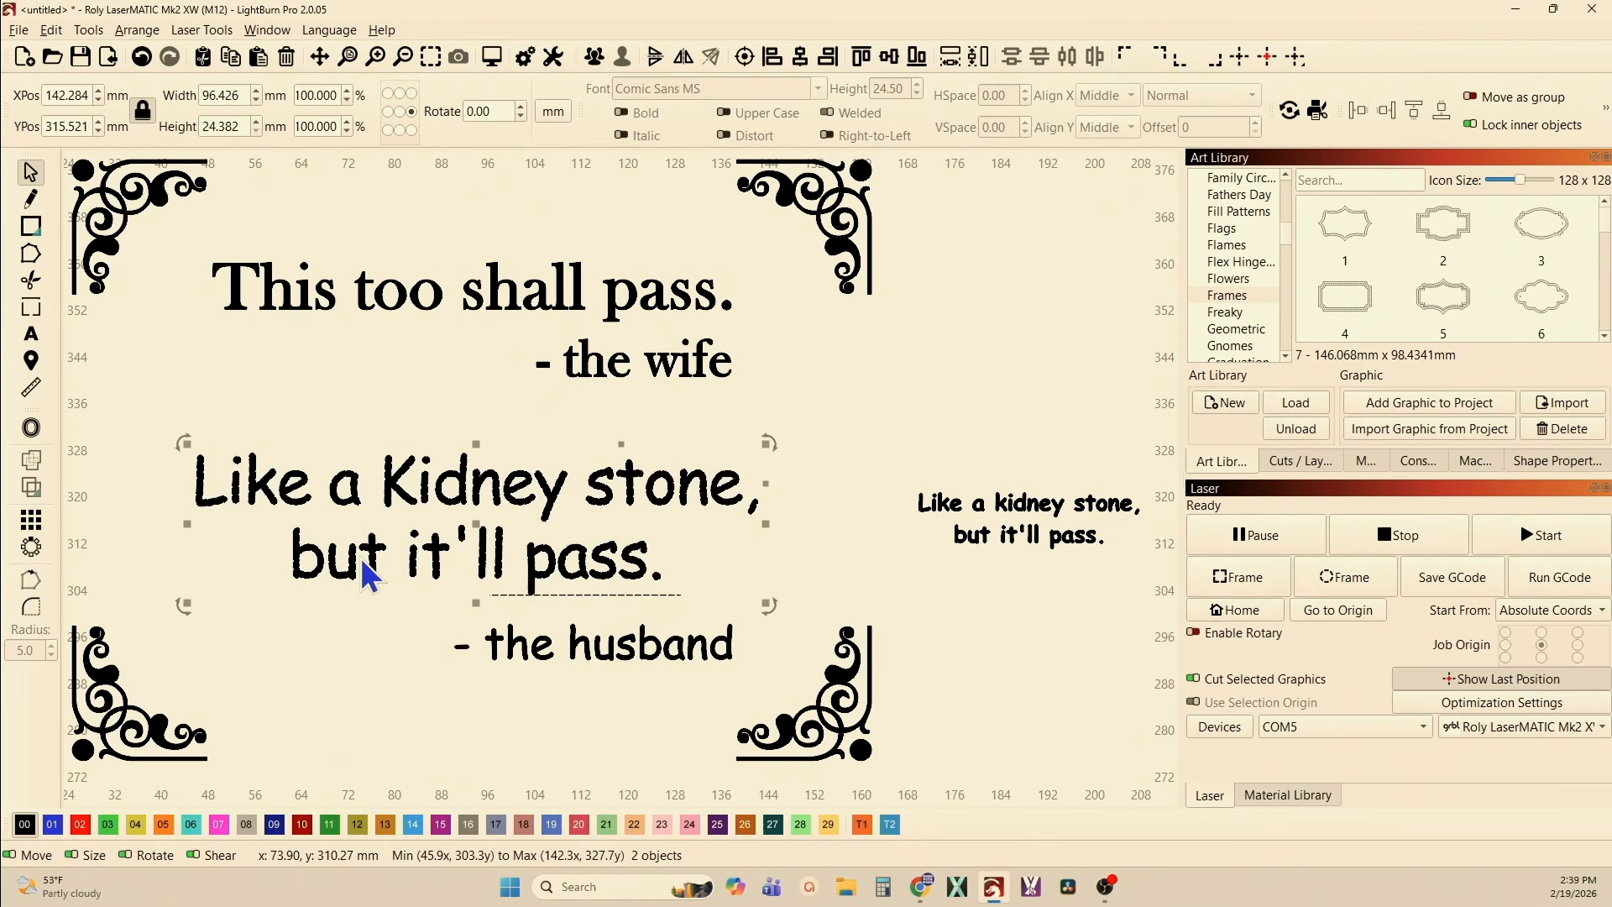
left_click(471, 736)
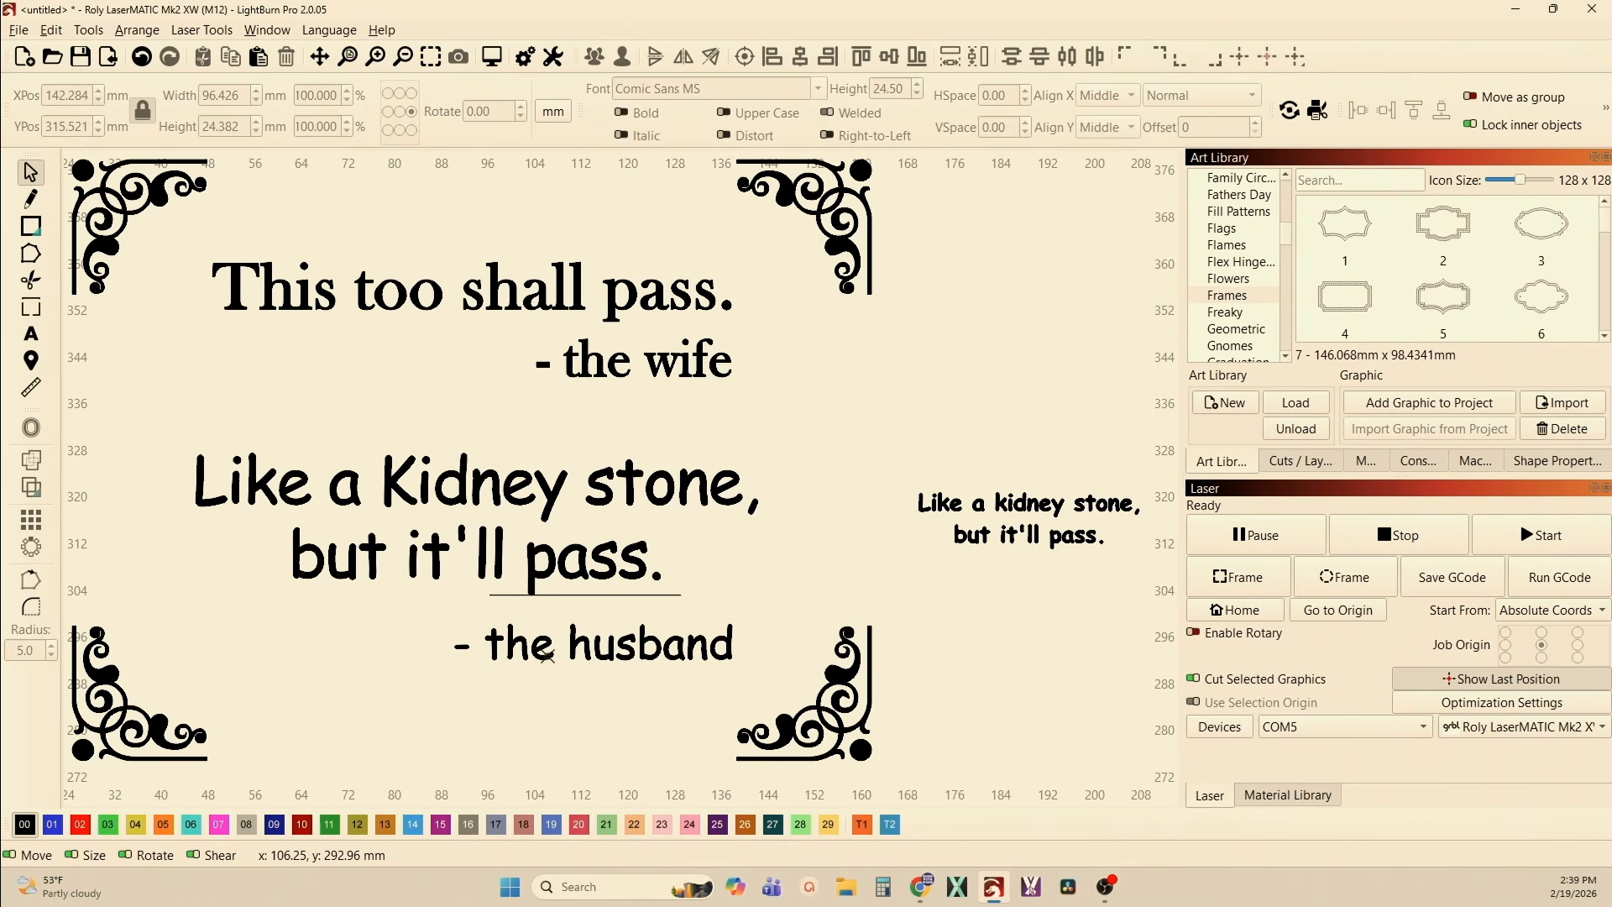
- Right-align the "- the husband" signature with the large kidney stone quote and dock it upward against the guide line
left_click(547, 656)
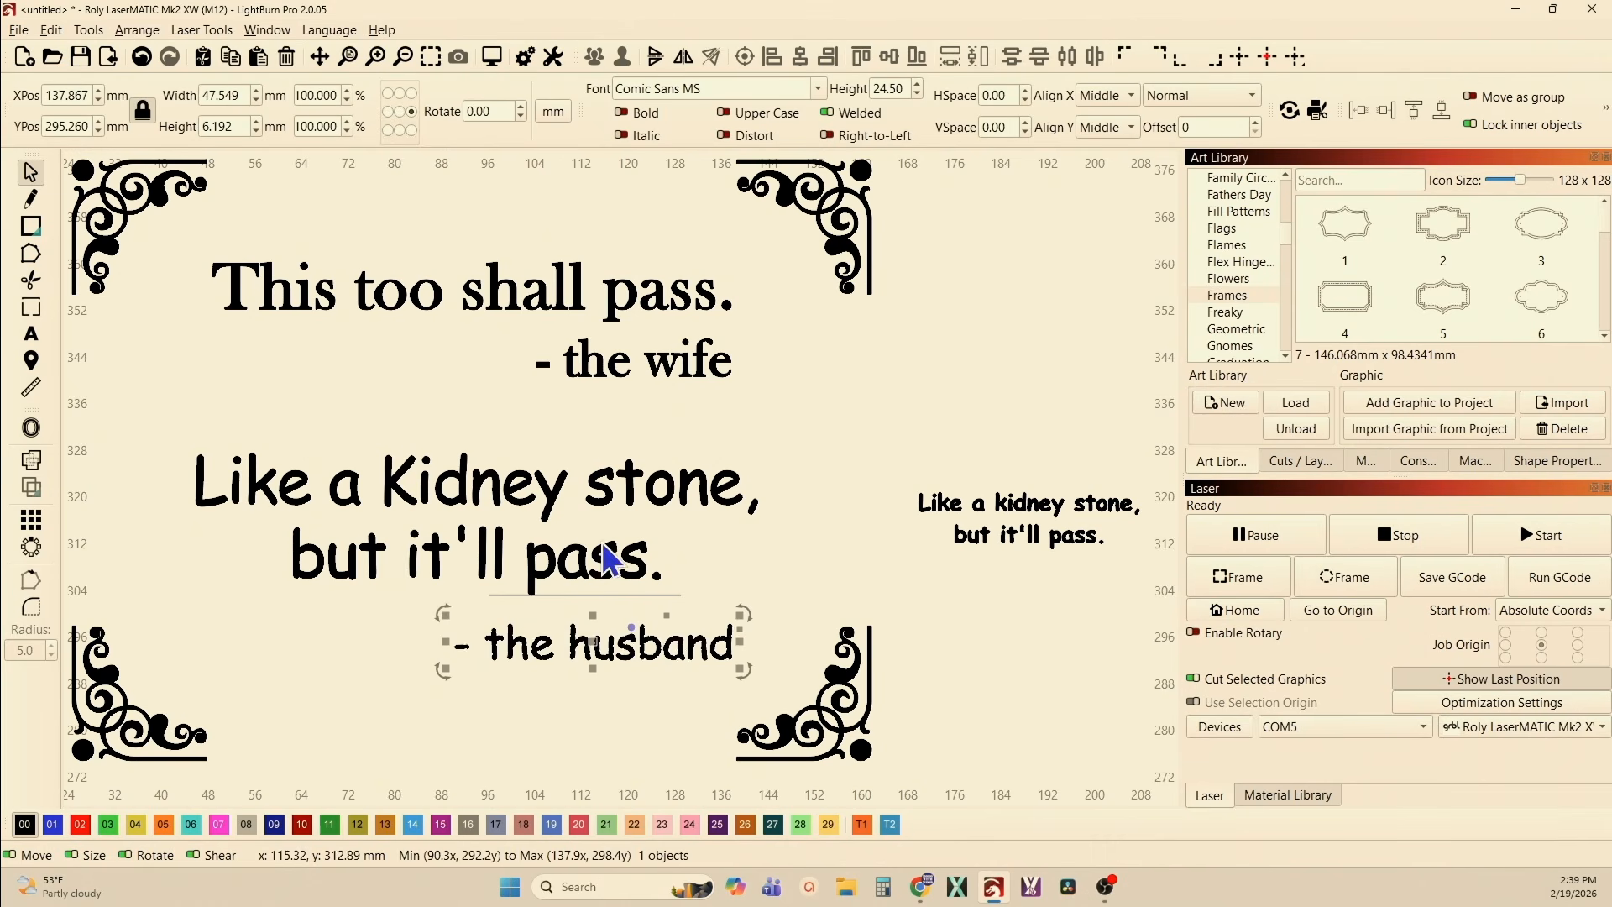
left_click(648, 490, "shift")
left_click(828, 56)
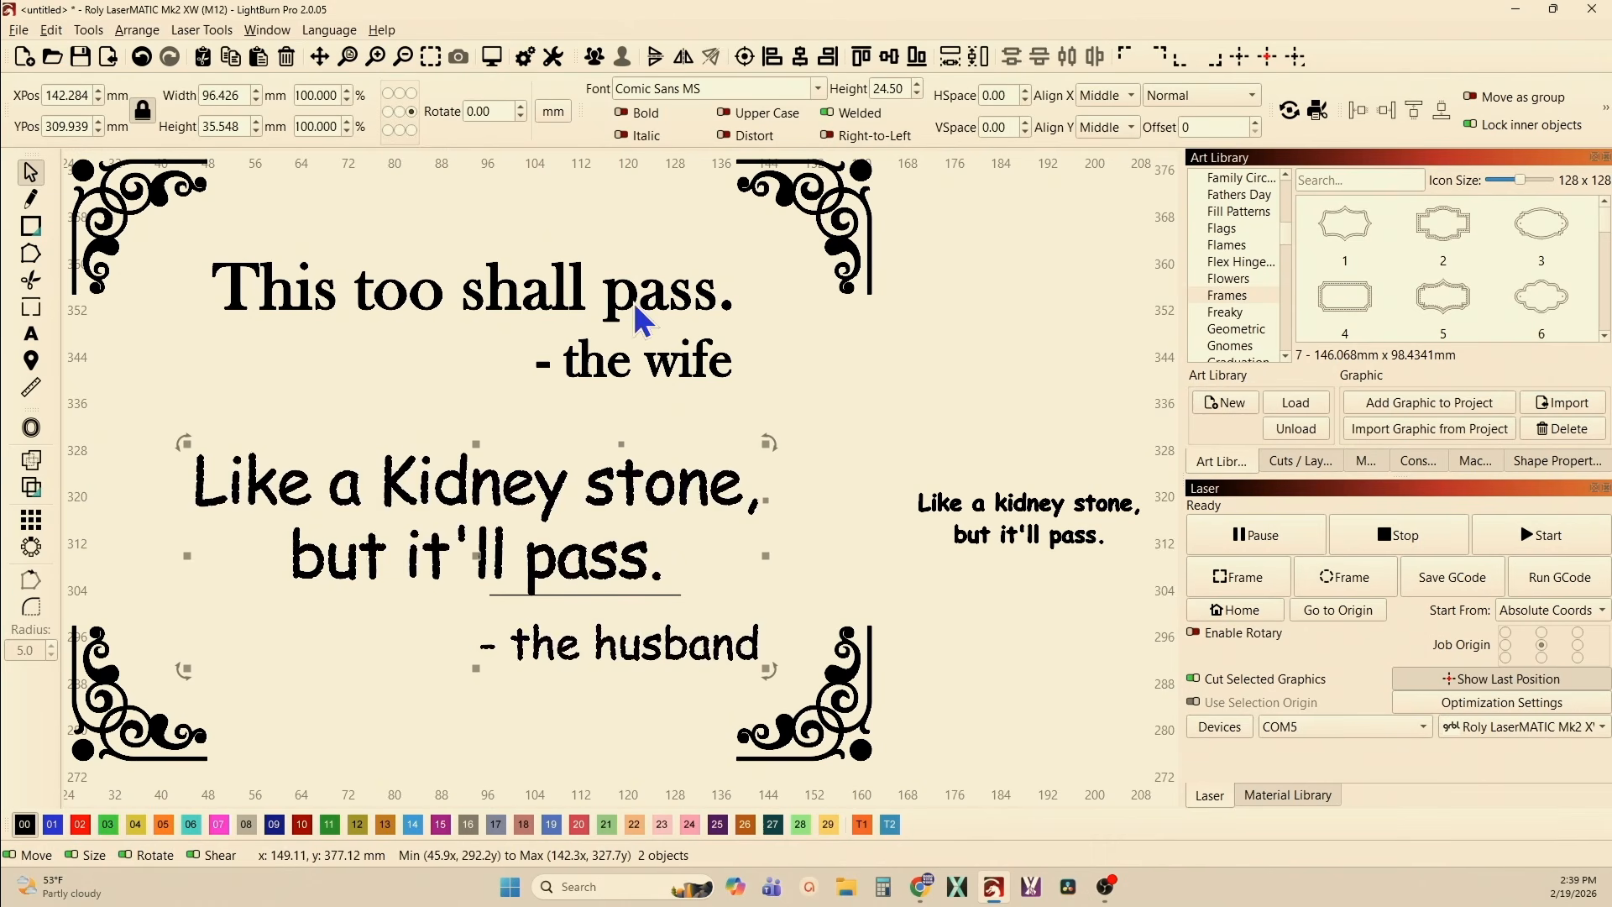
left_click(601, 702)
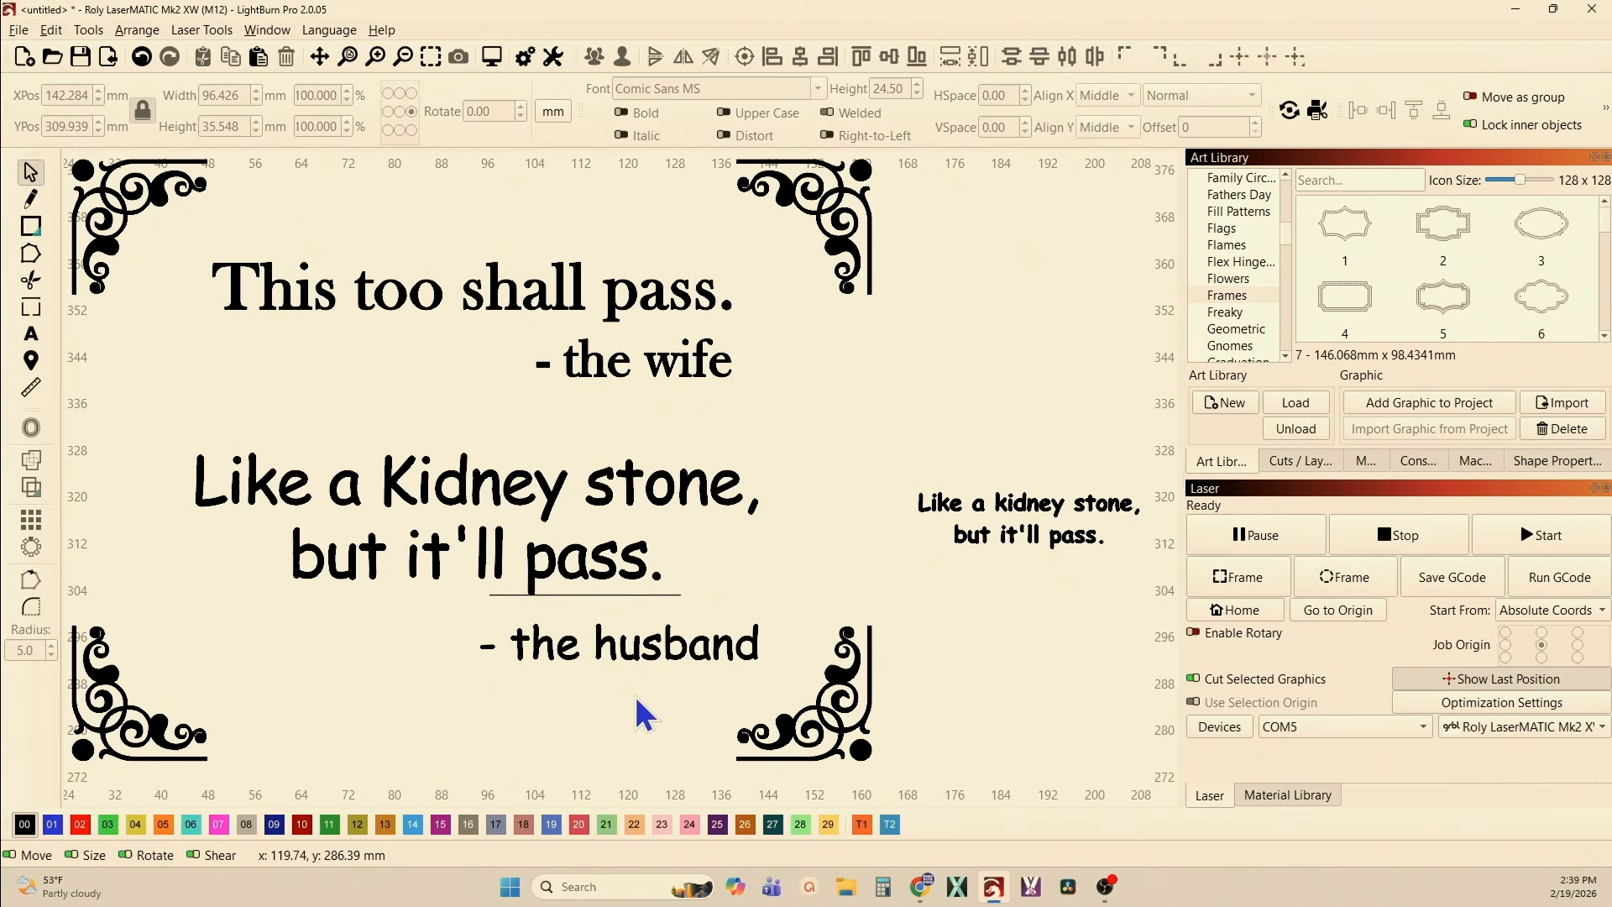
left_click(586, 651)
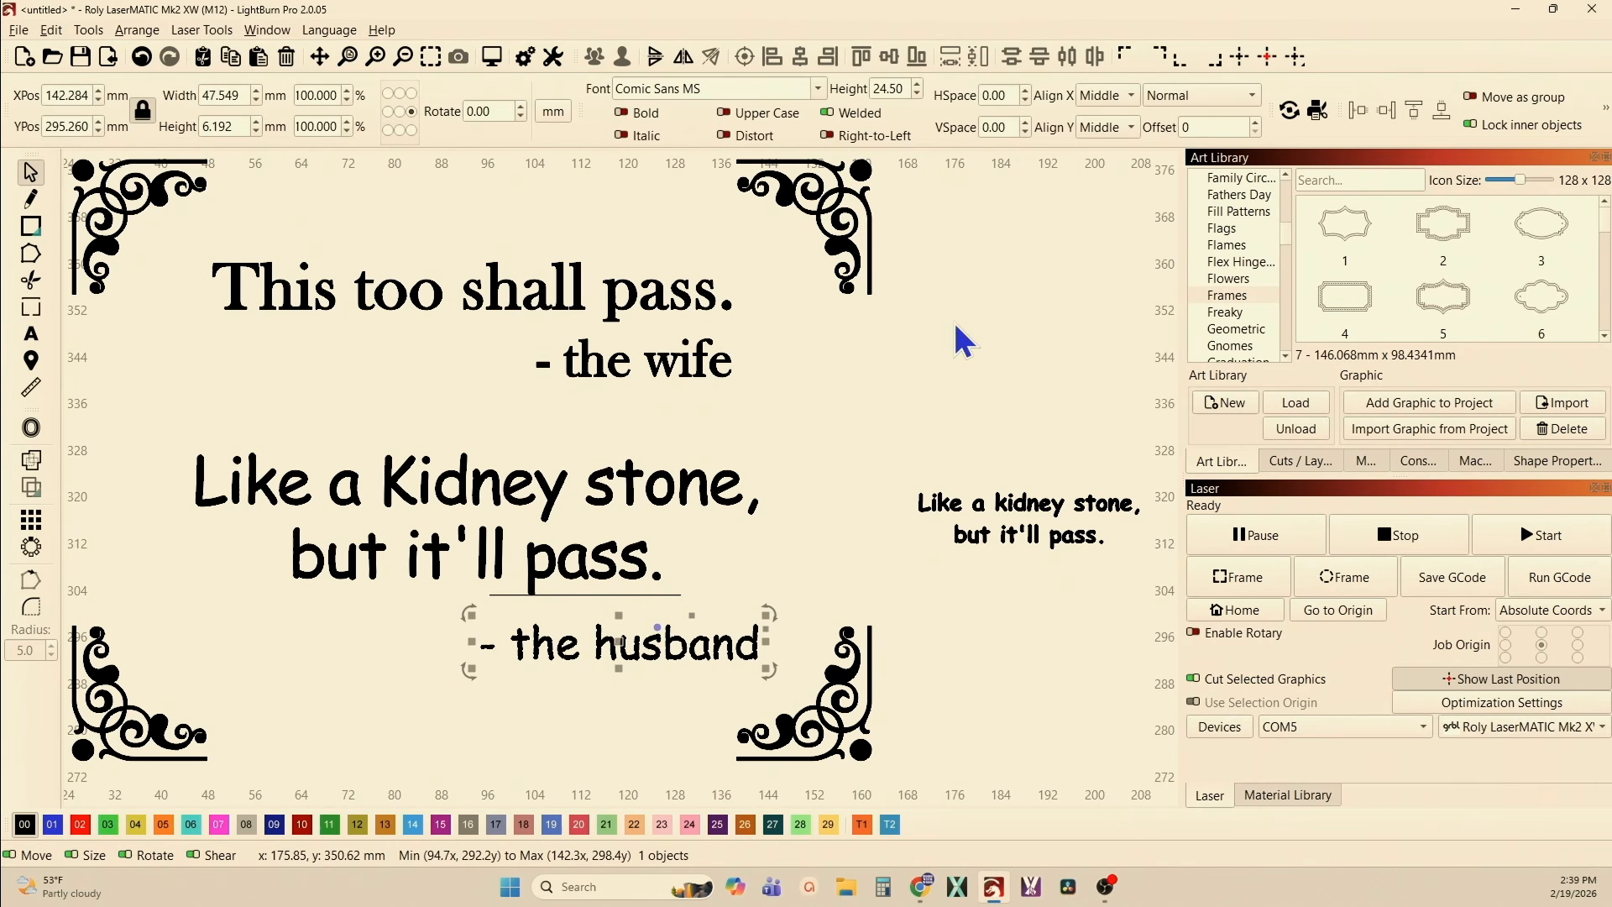
left_click(1412, 116)
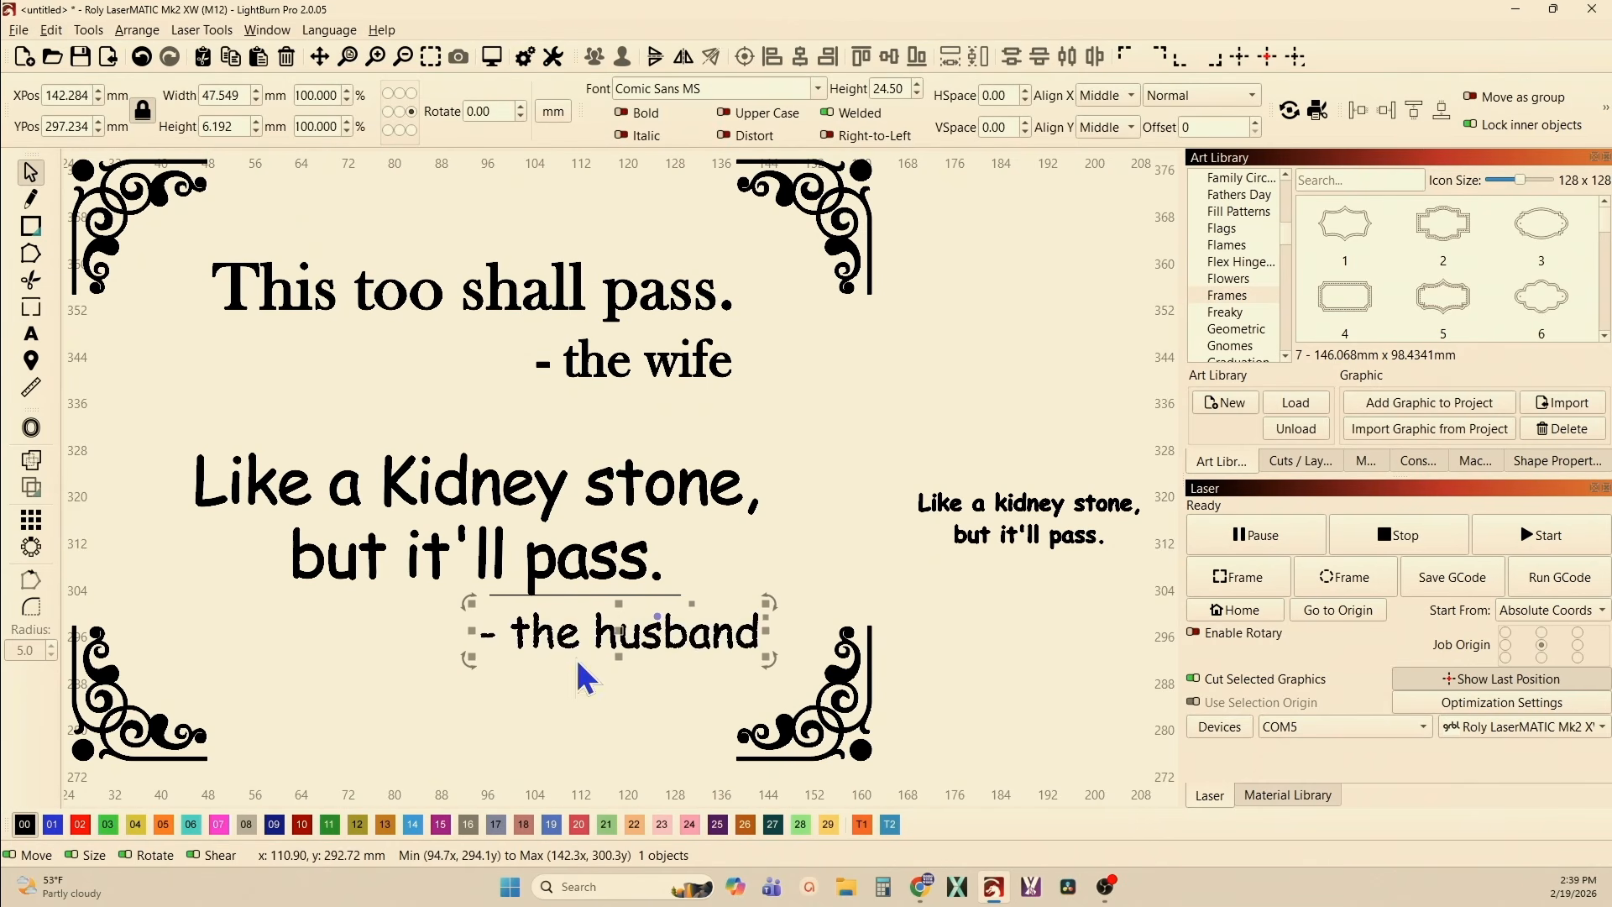
- Delete the guide line and the small leftover kidney stone quote outside the corner ornaments
left_click(585, 593)
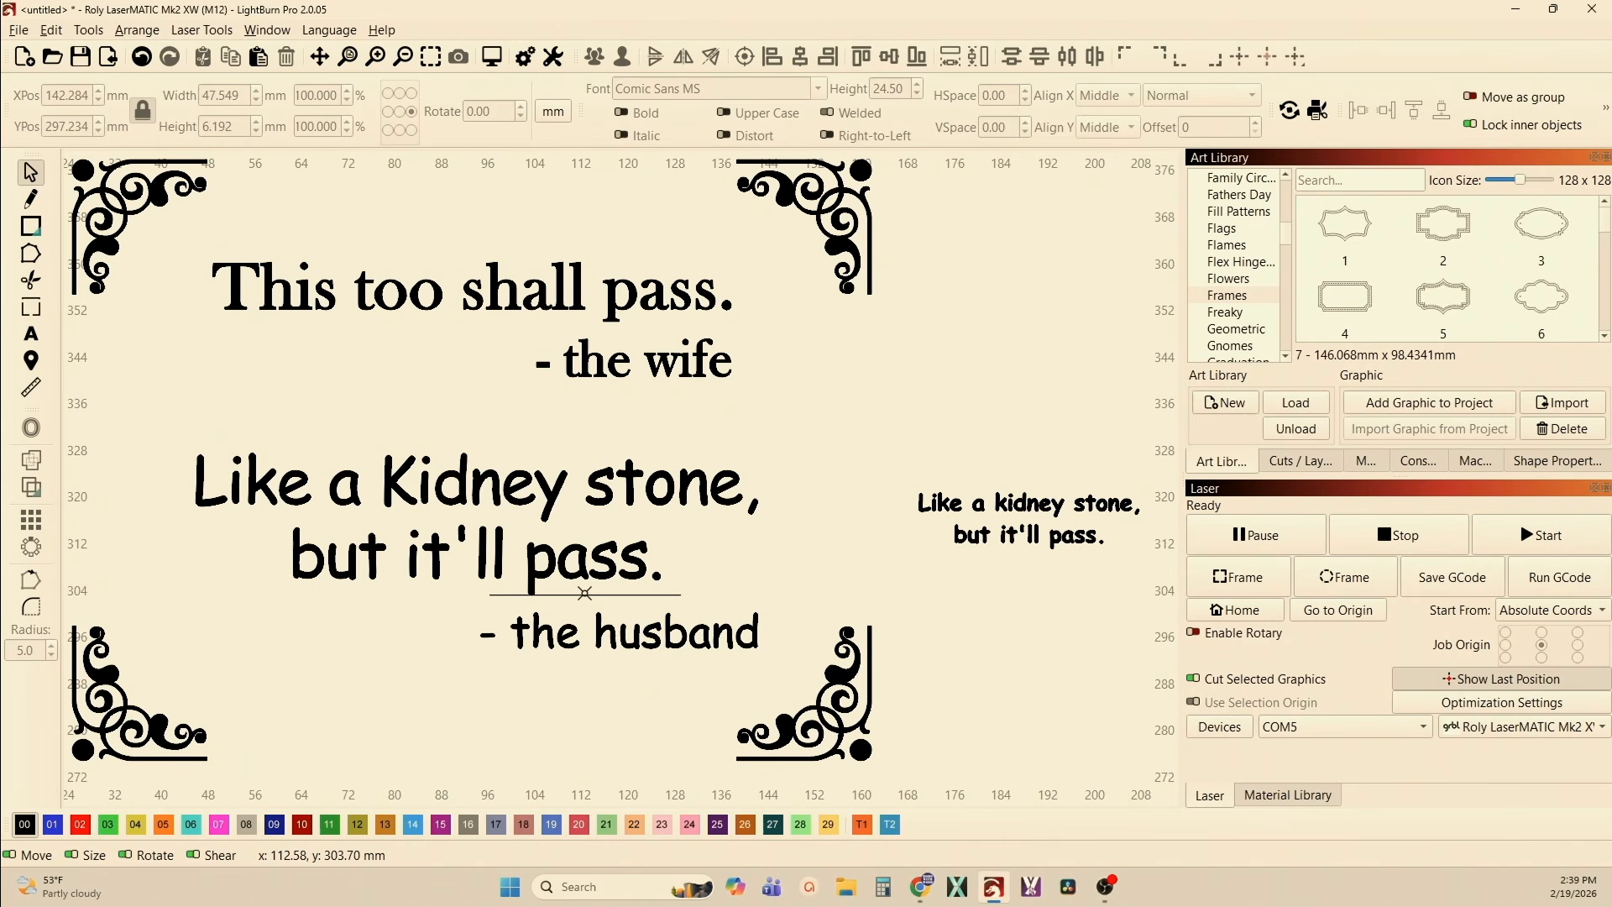
left_click(586, 593)
scroll(603, 411, "down", 4)
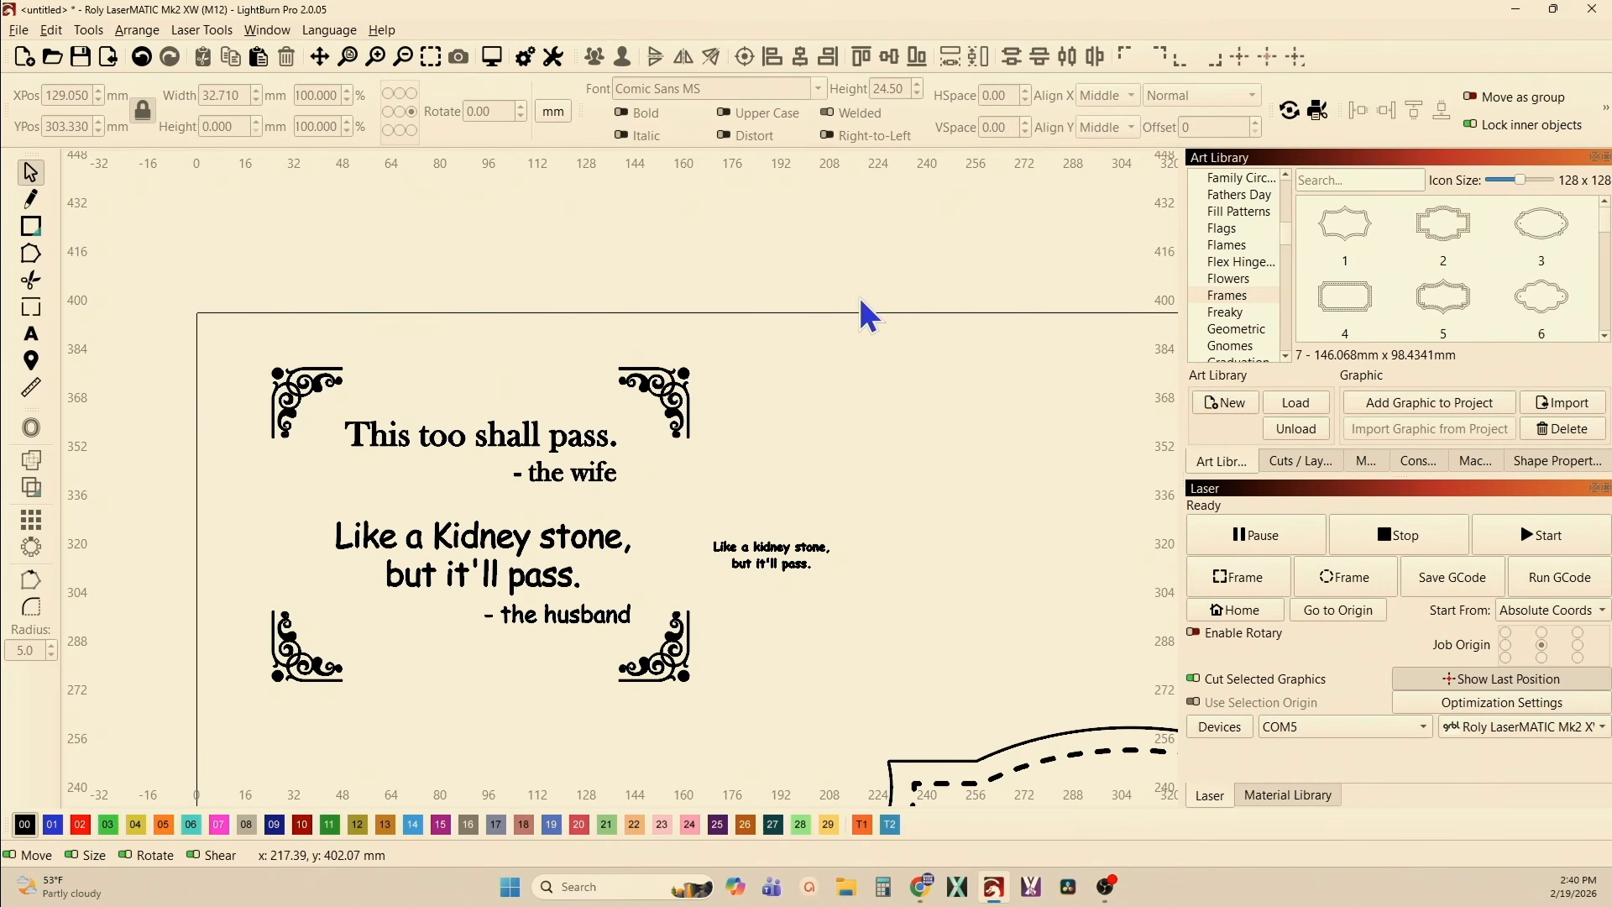
left_click(785, 550)
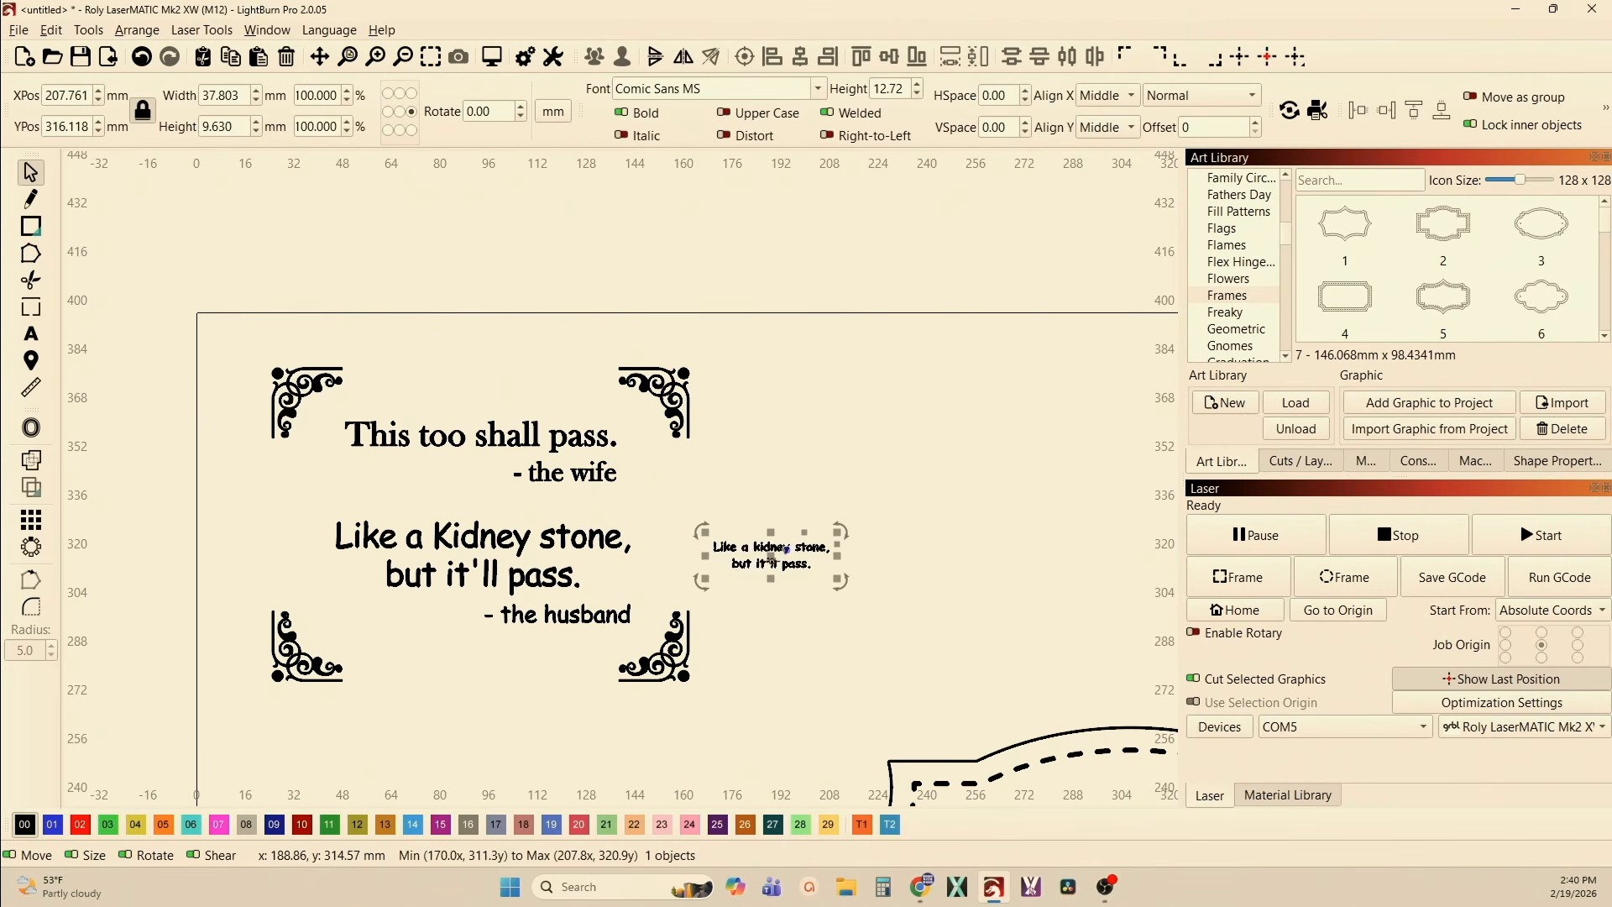
key("Delete")
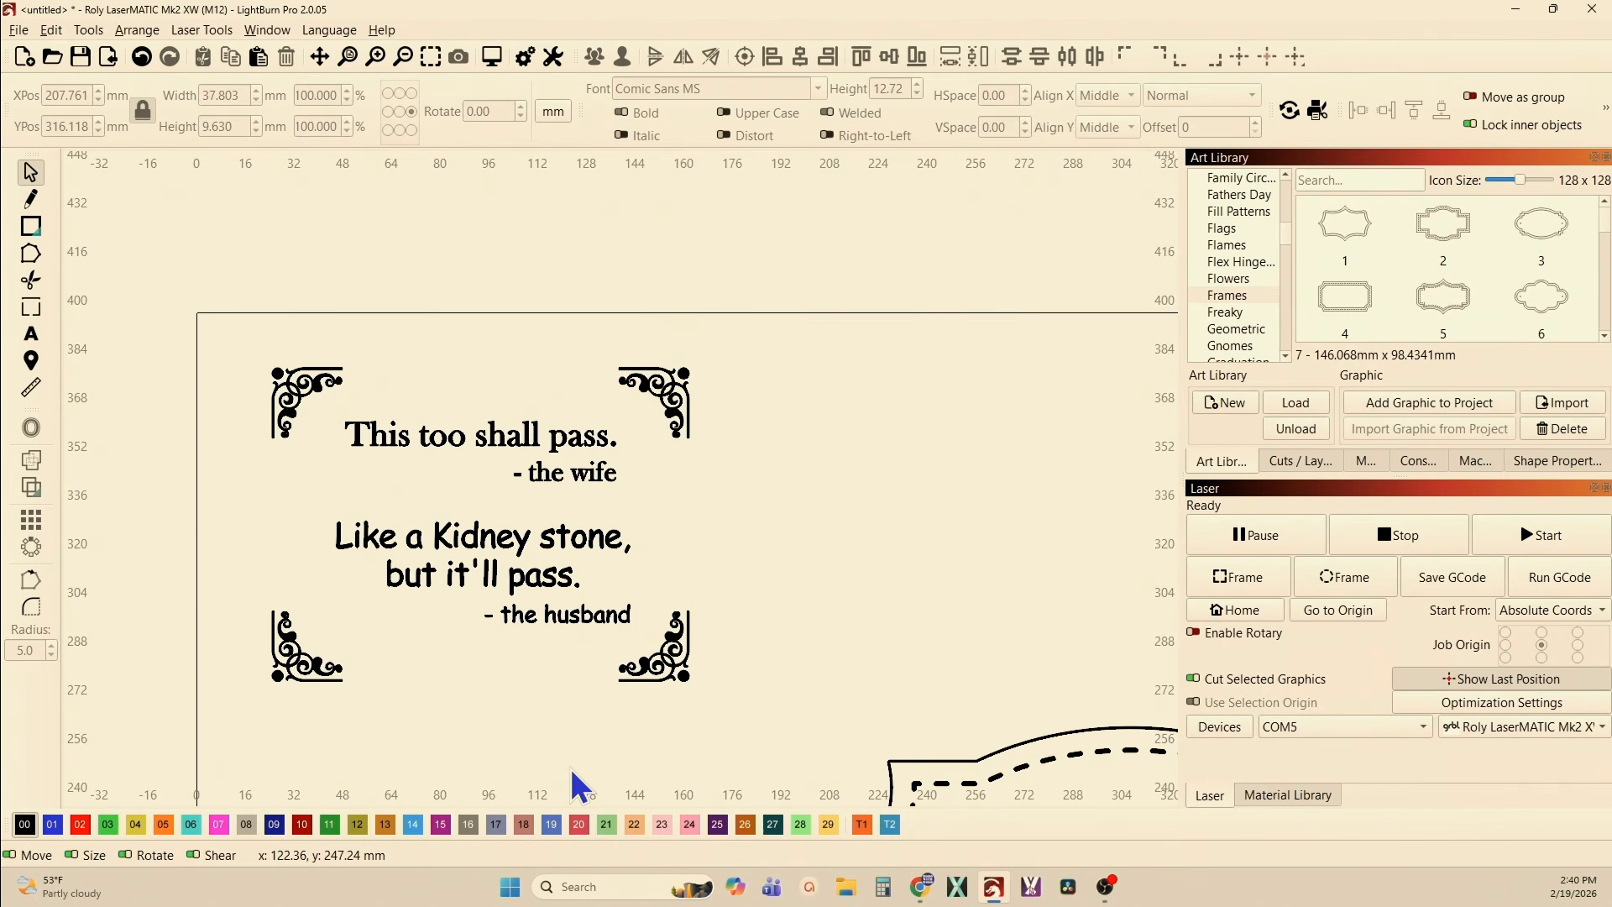